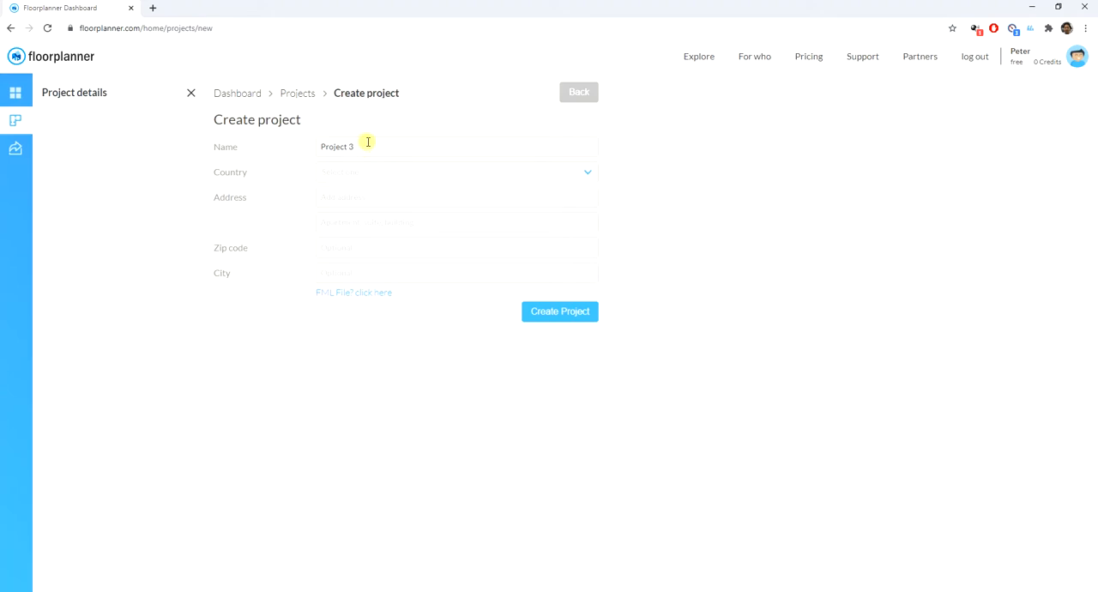
- Create a new project named House and start it from an empty plan
double_click(113, 28)
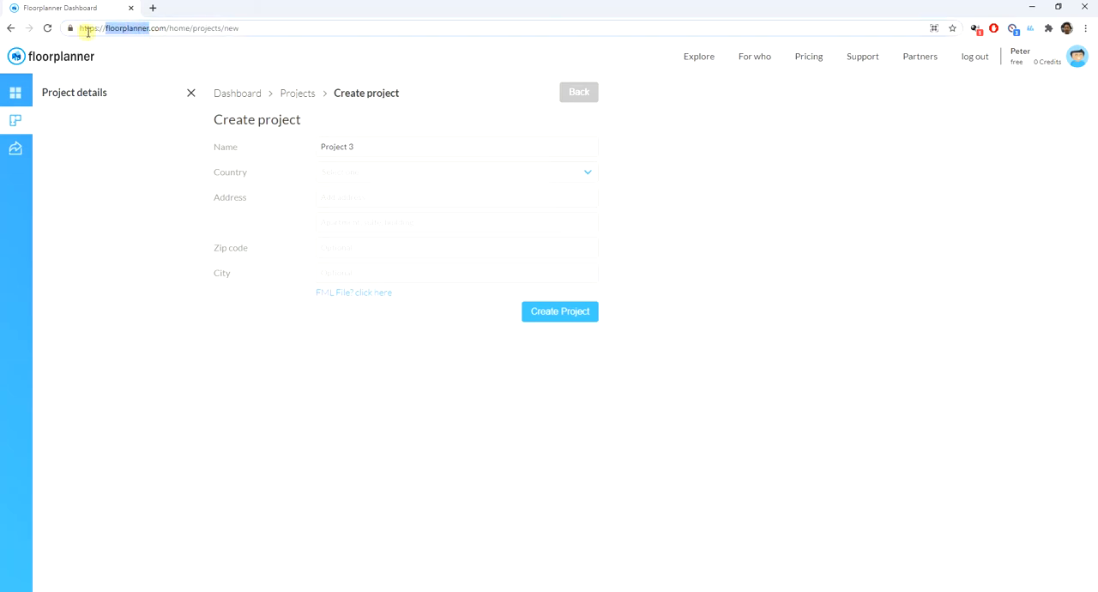
click(372, 147)
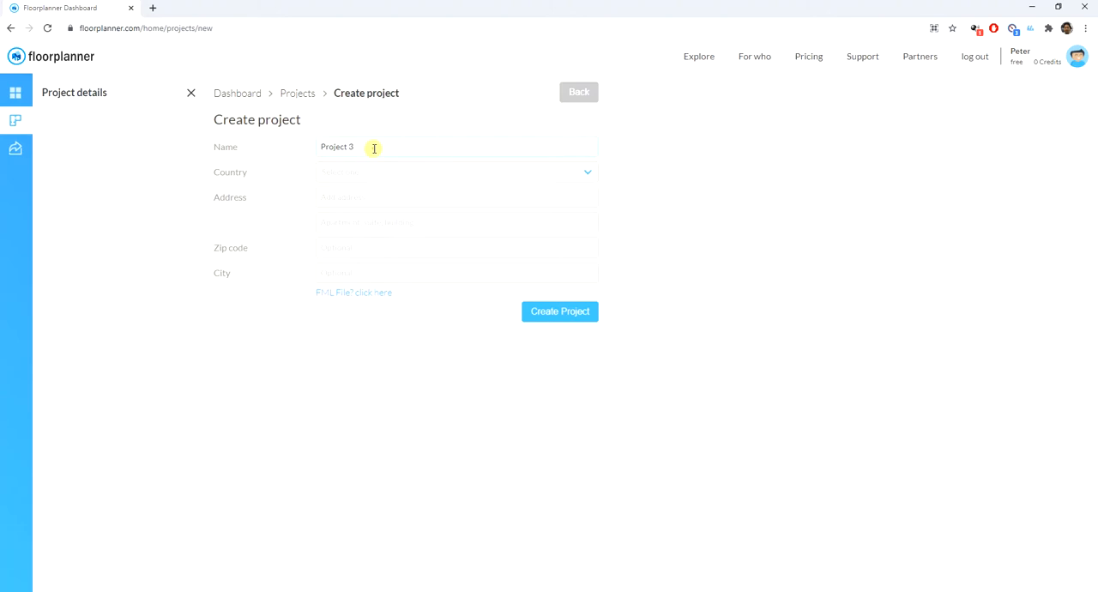
drag(373, 148, 289, 148)
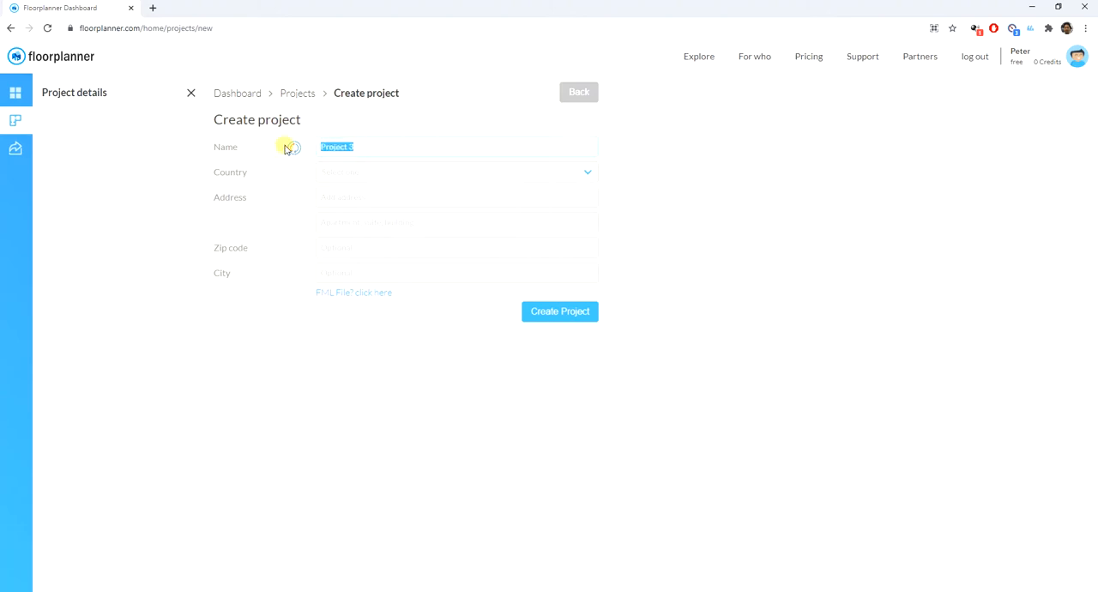
text(N)
click(549, 316)
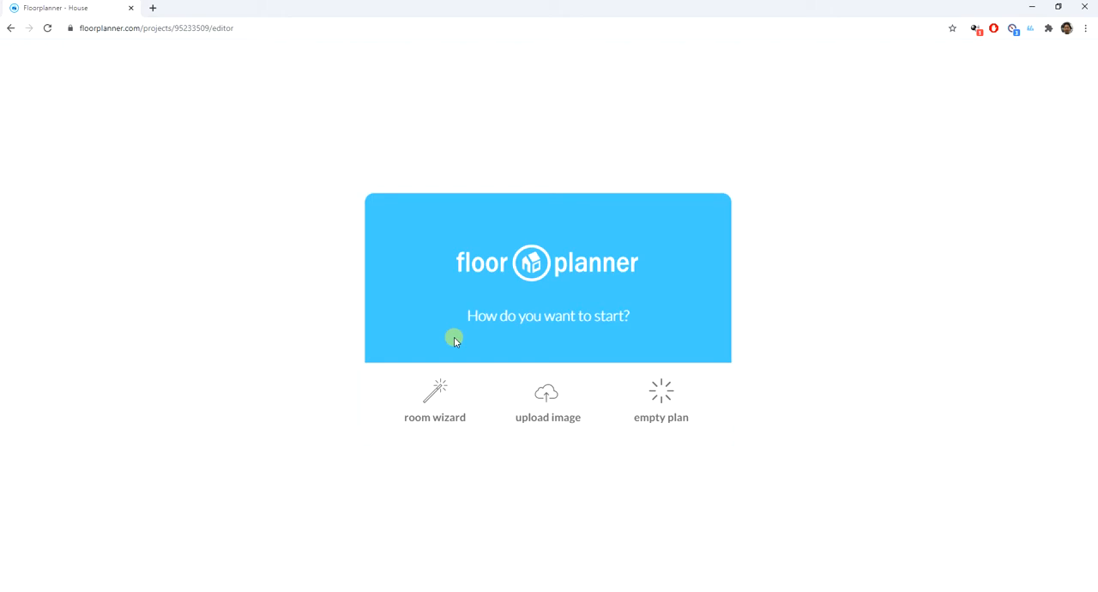
click(667, 400)
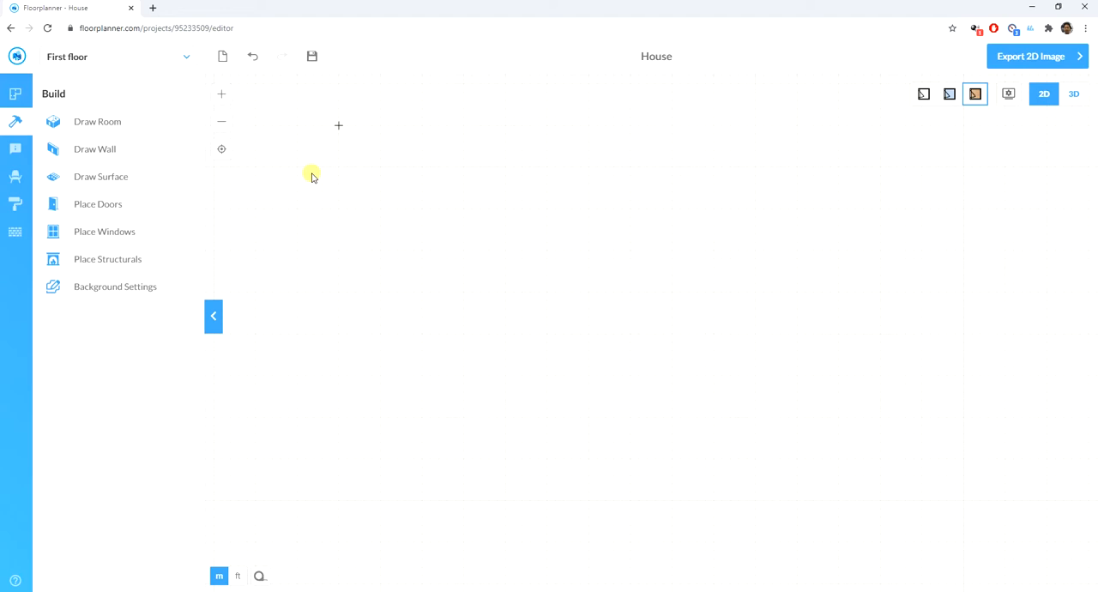
- Draw a room about 6.8 m wide by 7.1 m deep and set its inner width to 600 cm
click(102, 122)
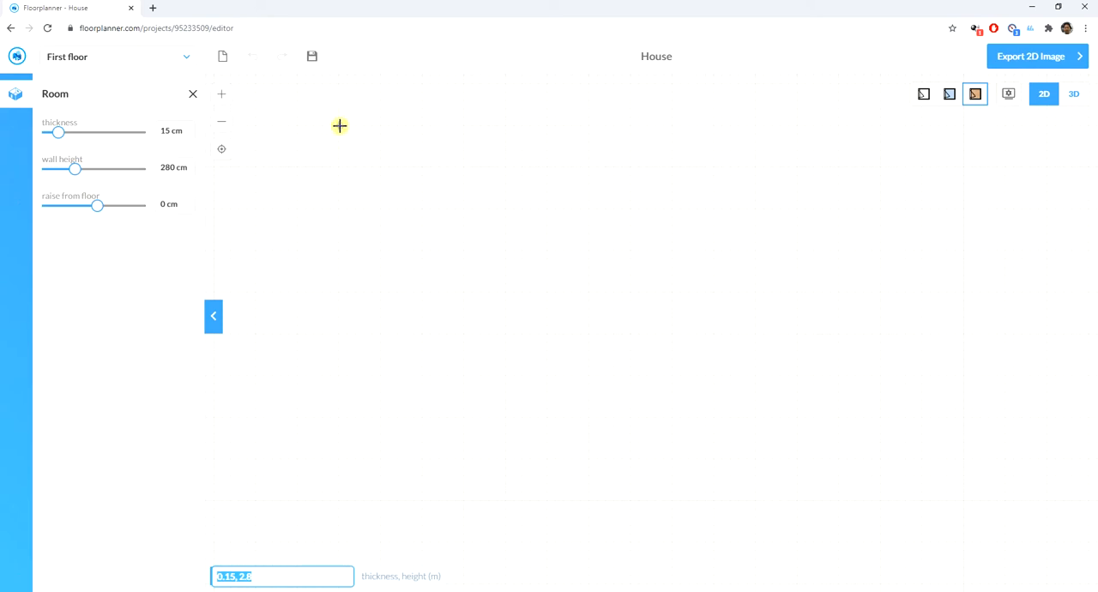
drag(339, 125, 630, 428)
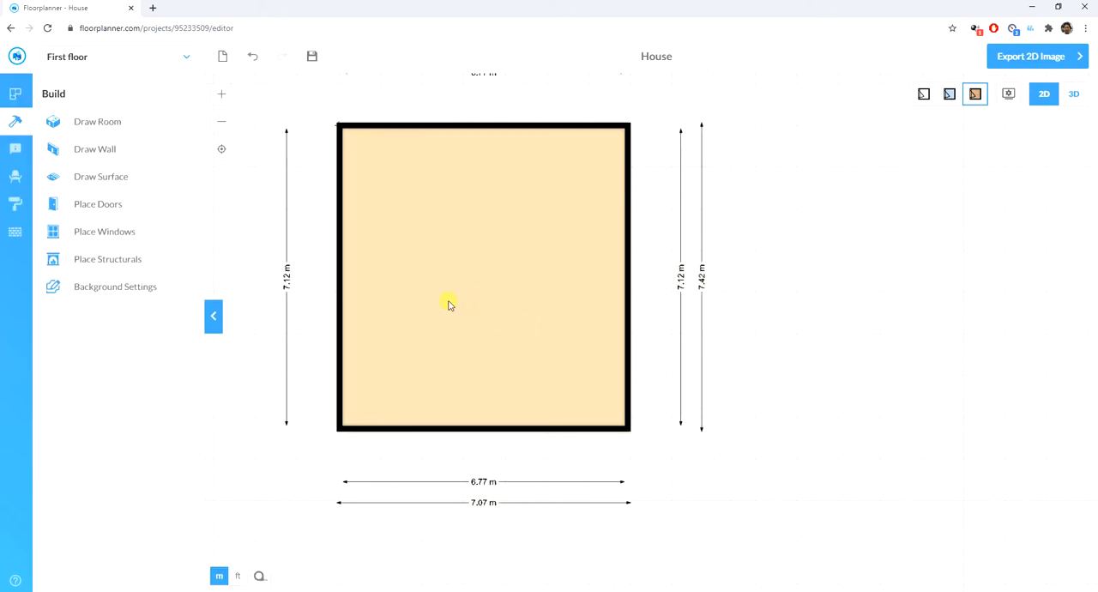
click(480, 480)
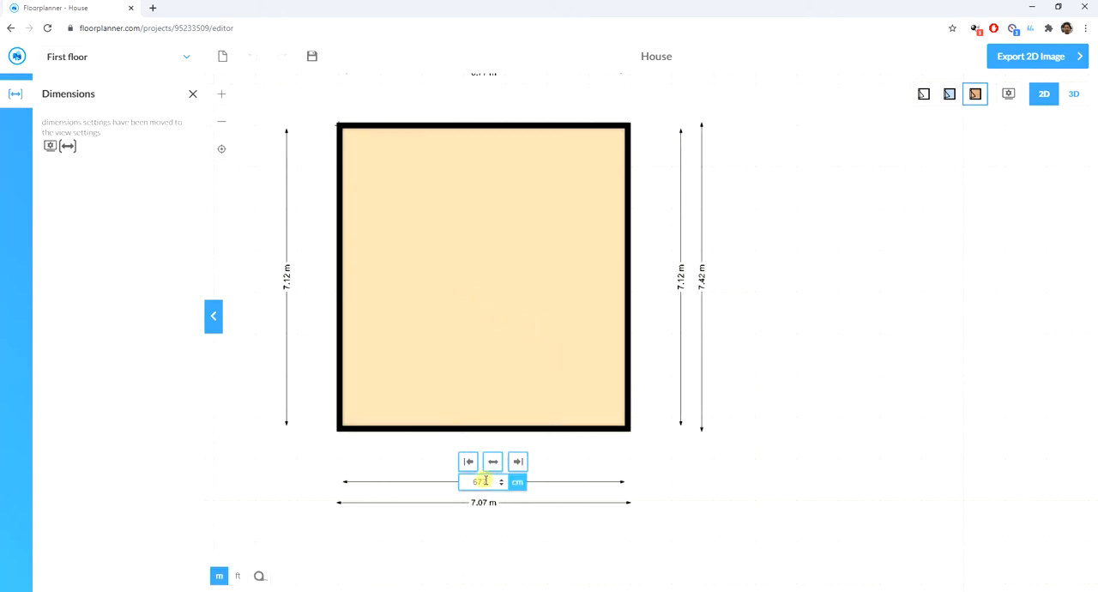
double_click(472, 482)
text(600)
key(Return)
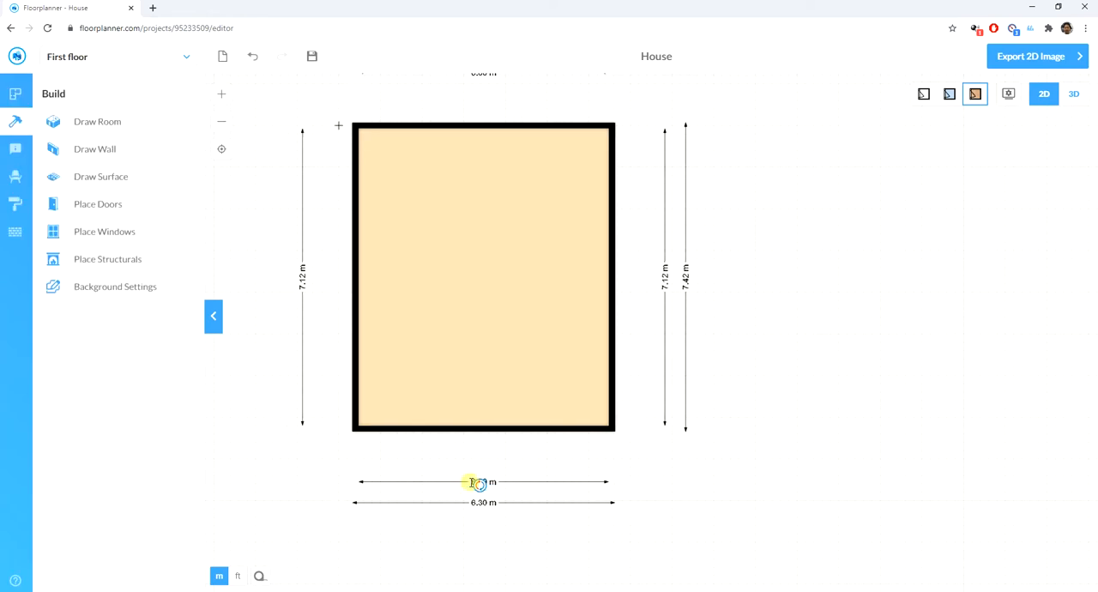
- Set the room's inner depth to 700 cm
click(302, 276)
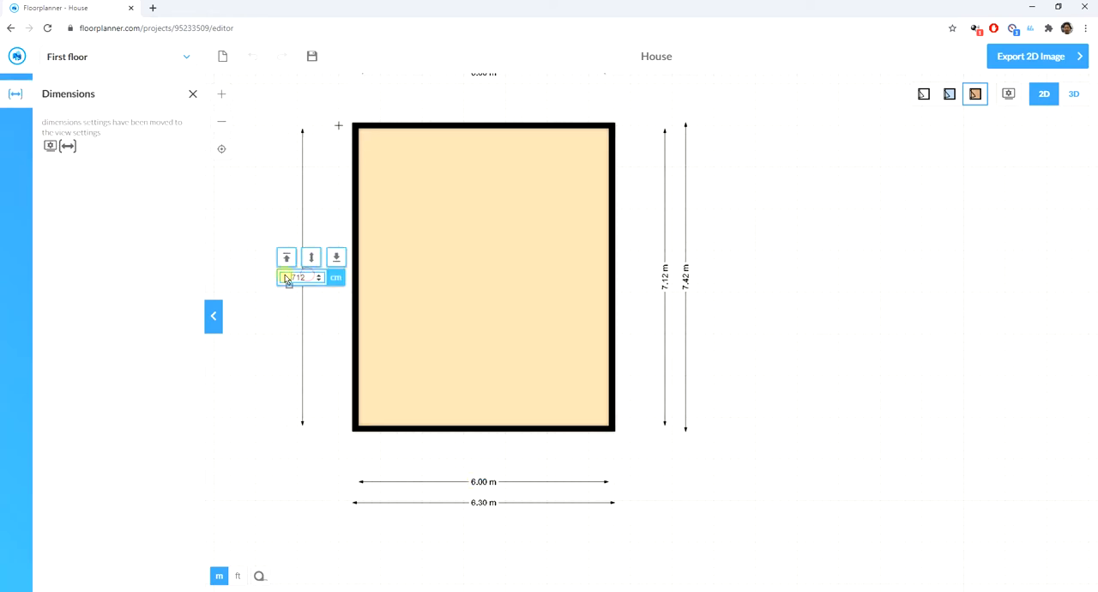
drag(291, 277, 309, 277)
text(7.)
text(00)
key(Return)
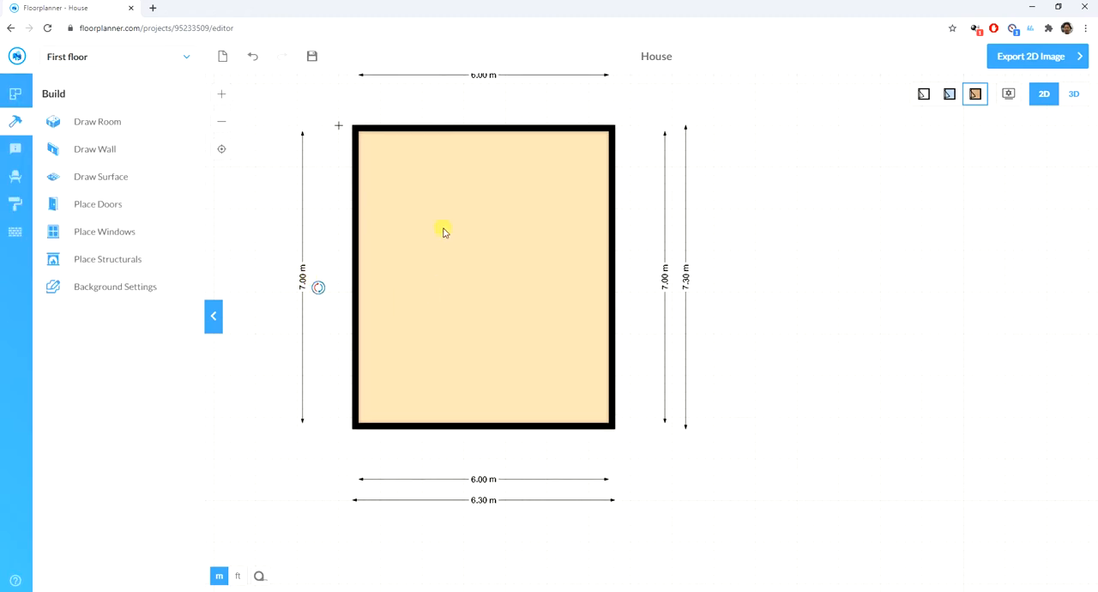
- Draw a small room about 4.13 by 1.12 m inside the large room's lower-left corner and widen it to about 4.87 m
click(101, 123)
drag(354, 423, 532, 372)
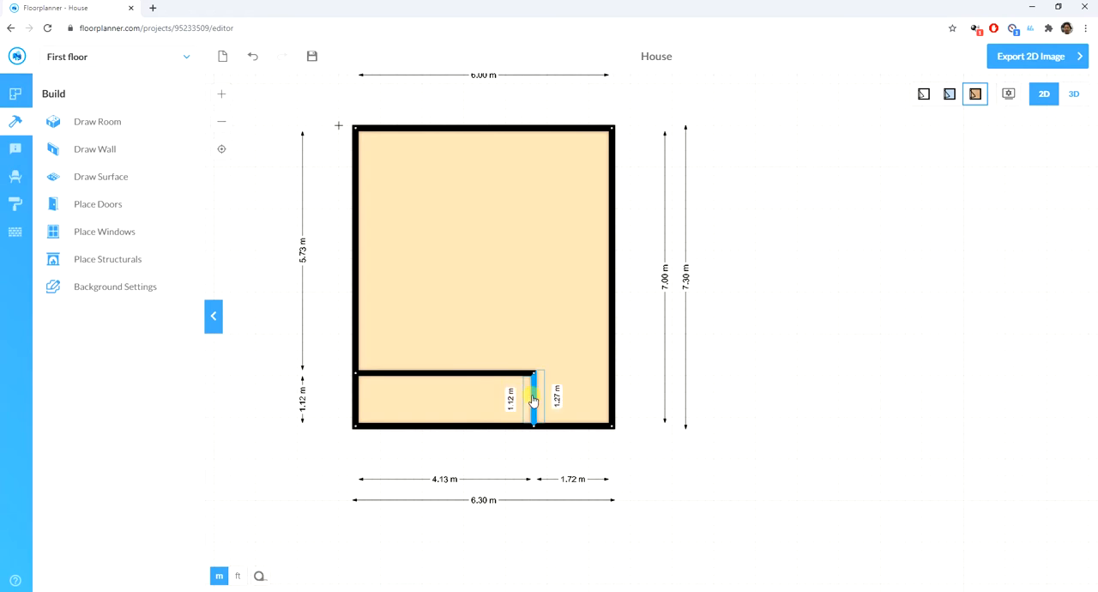
drag(533, 394, 563, 394)
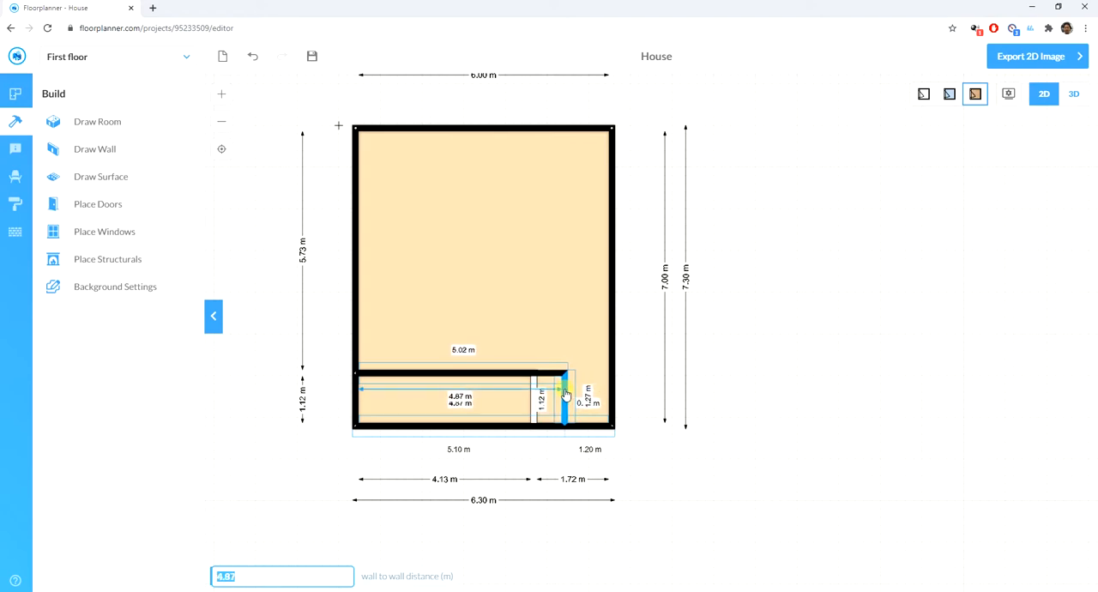
click(693, 388)
- Move the small room's upper wall down so the room is 1.00 m deep
click(439, 377)
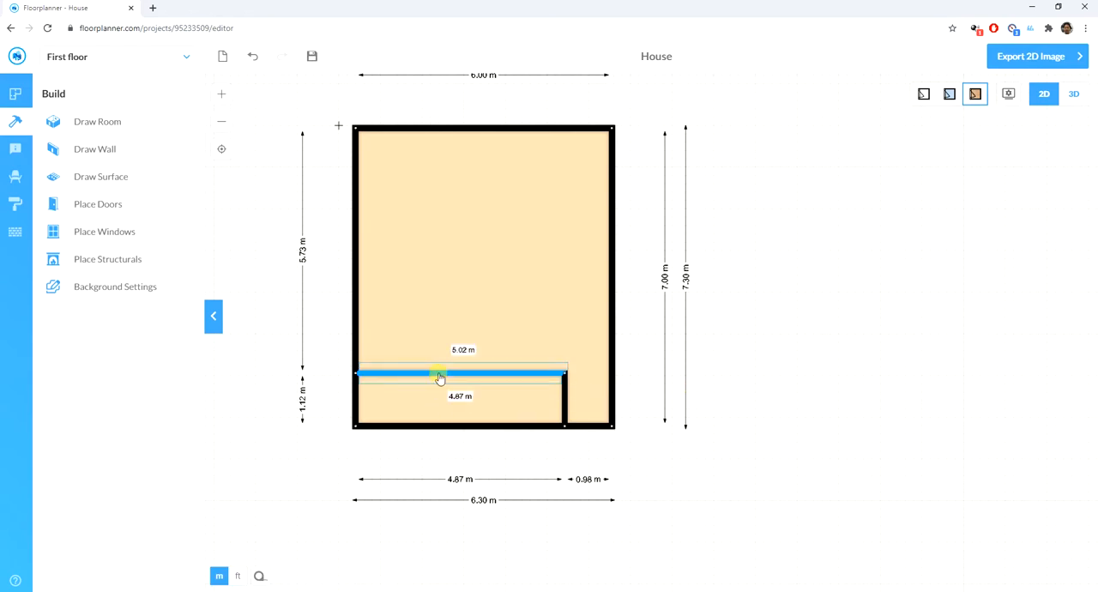
drag(442, 378, 444, 377)
click(759, 365)
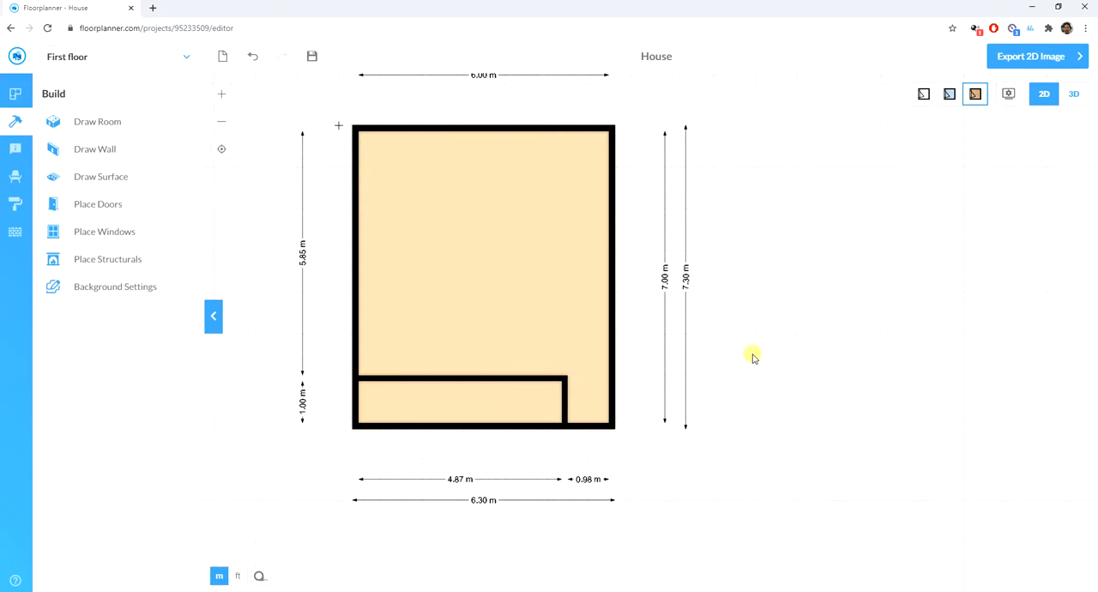
- Set the thickness of the small room's upper horizontal wall to 10 cm
click(512, 383)
click(512, 381)
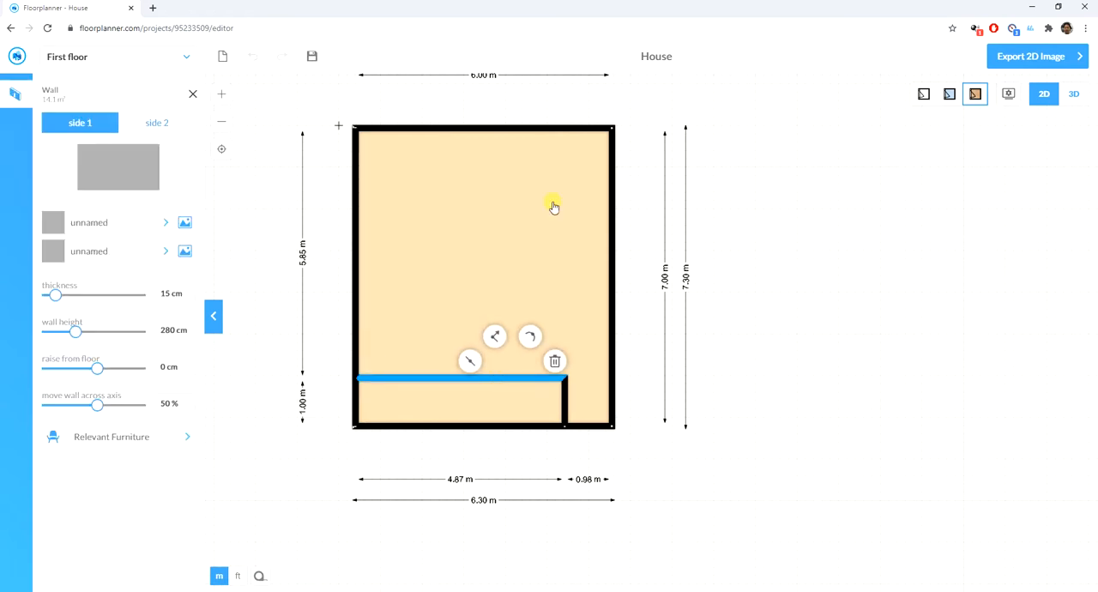
click(167, 292)
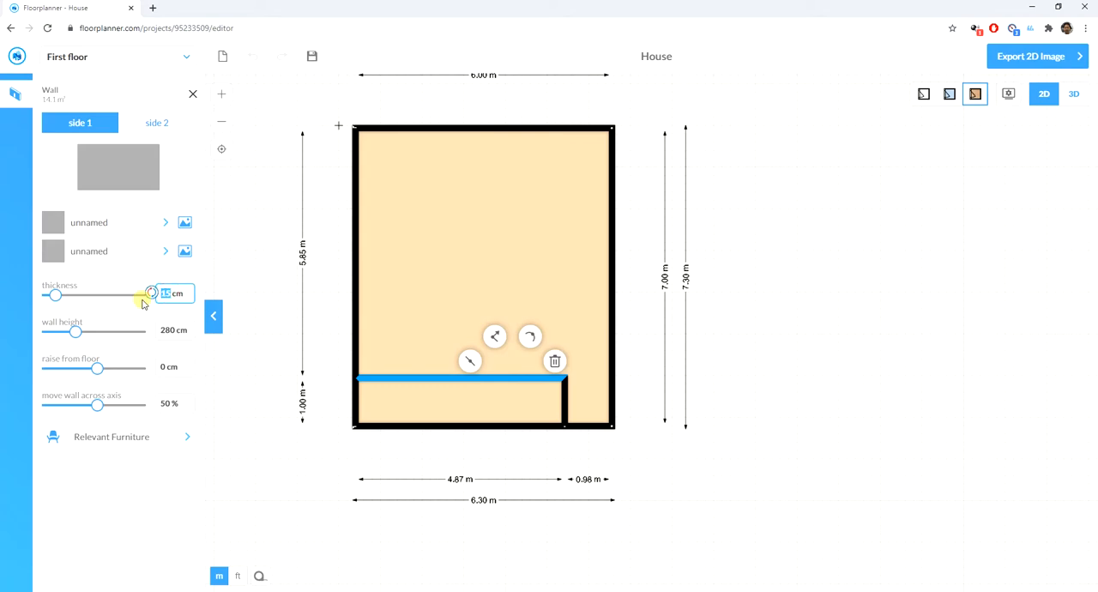
text(10)
key(Return)
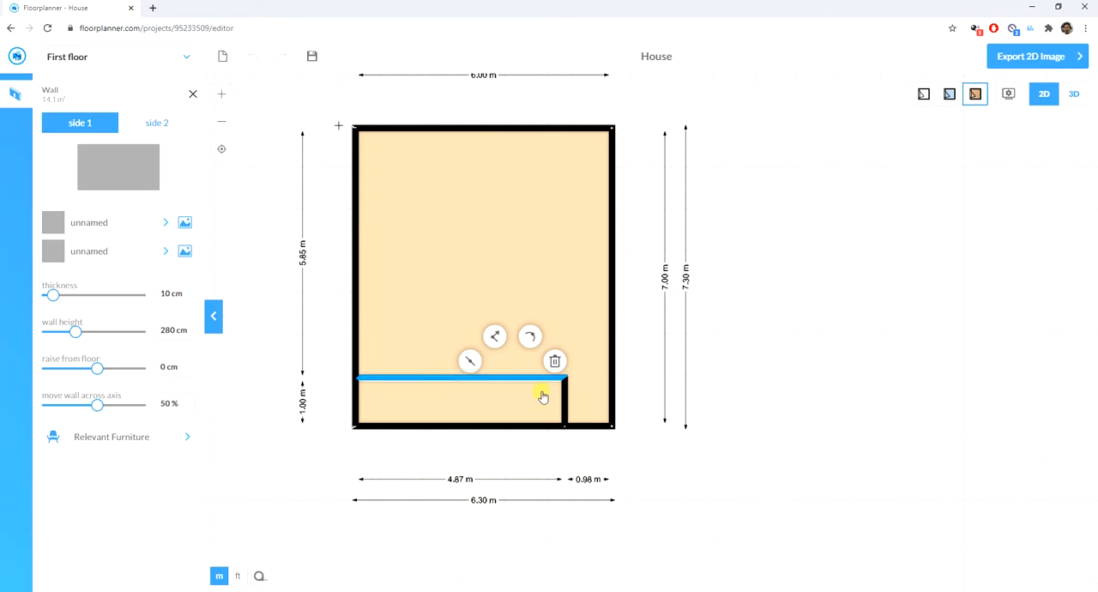
- Set the thickness of the small room's short vertical wall to 10 cm
click(566, 399)
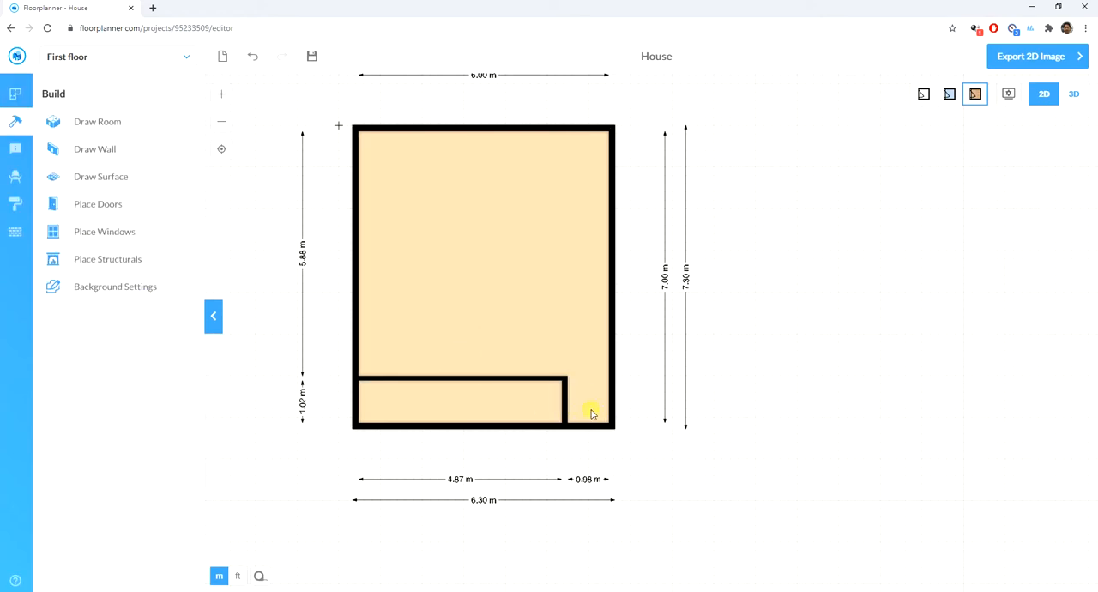
click(566, 399)
click(170, 293)
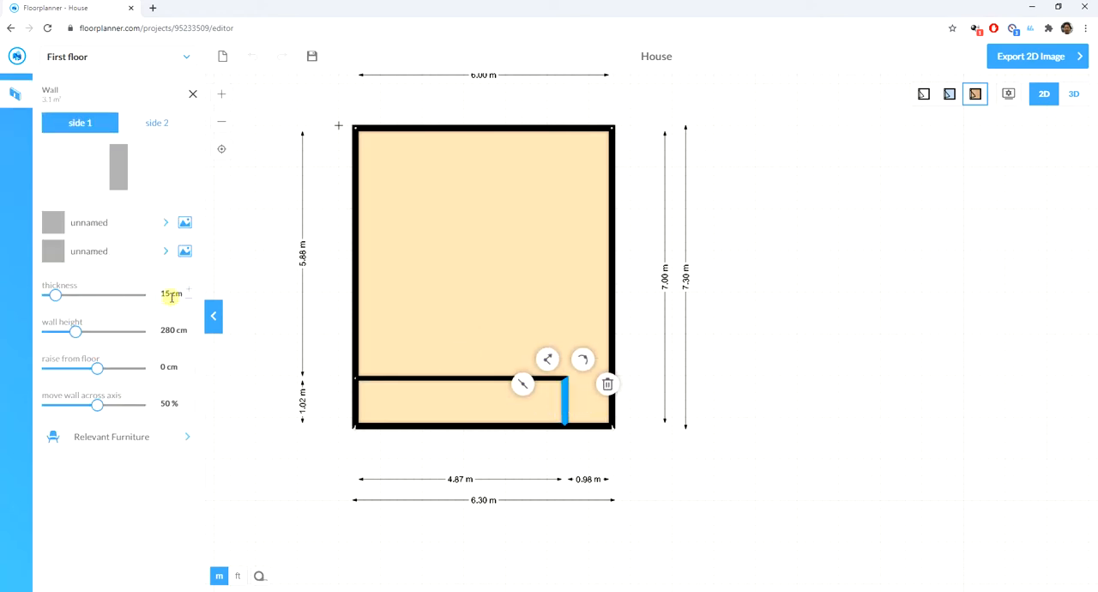
text(12)
key(Tab)
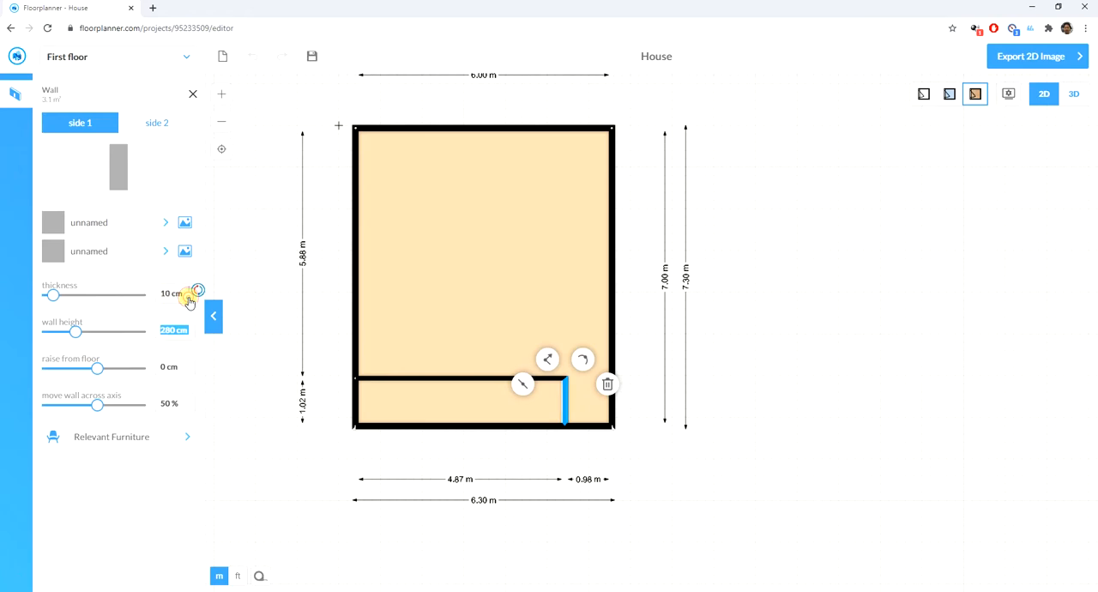
click(255, 388)
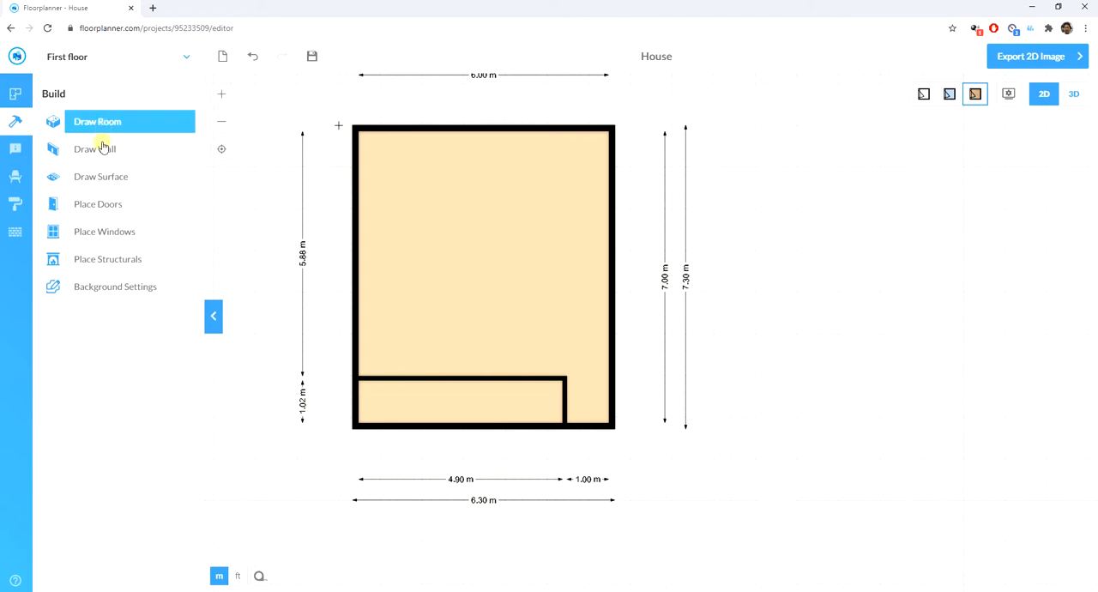
- Place a standard door in the lower outer wall beside the small room and flip it to swing into the house
click(95, 206)
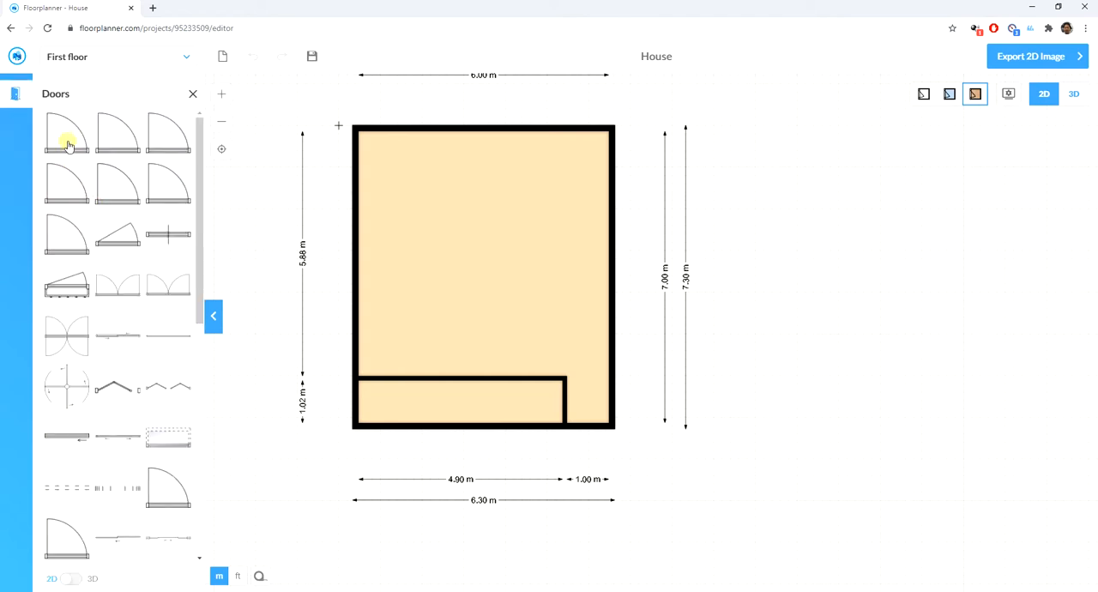
drag(65, 139, 590, 431)
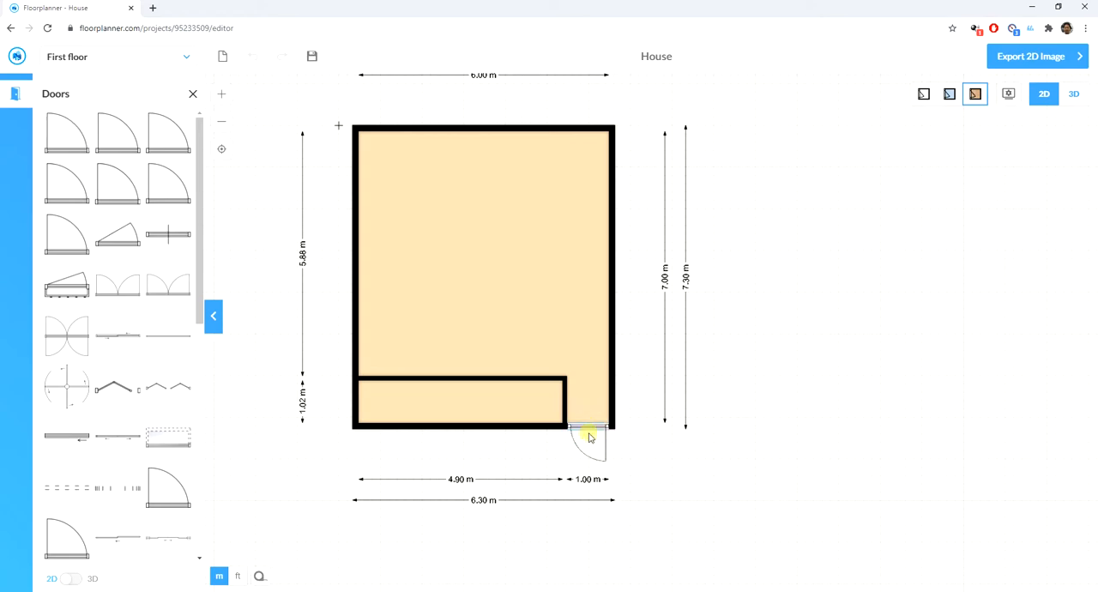
click(593, 428)
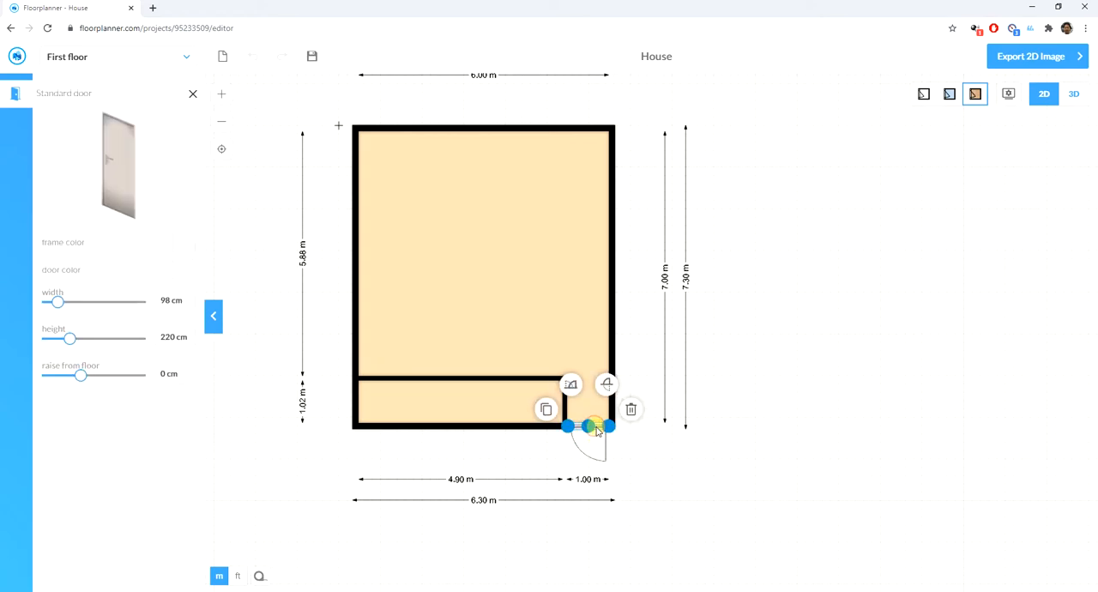
click(606, 383)
click(843, 408)
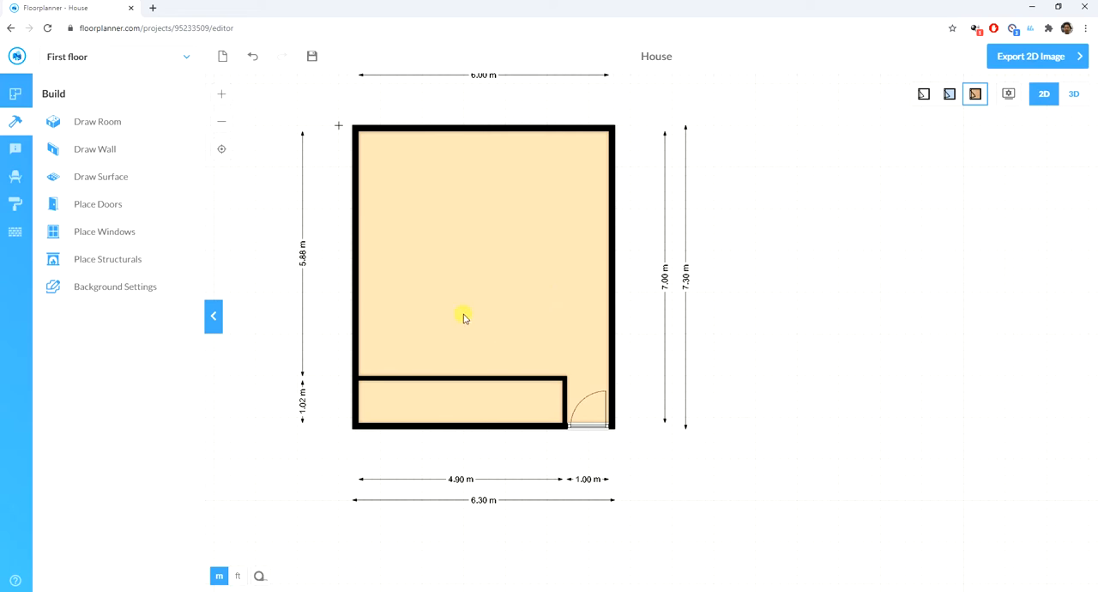
- Draw a room about 4.87 by 3.36 m directly below the small room, starting at the house's lower-left corner
scroll(274, 280, down, 2)
scroll(579, 440, up, 2)
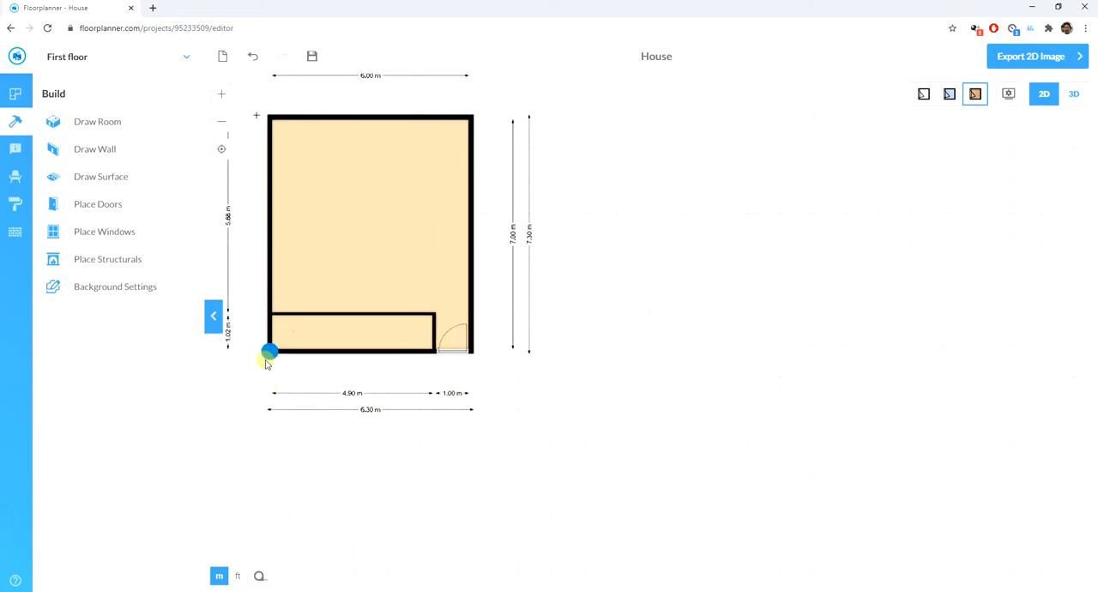
click(328, 352)
click(78, 121)
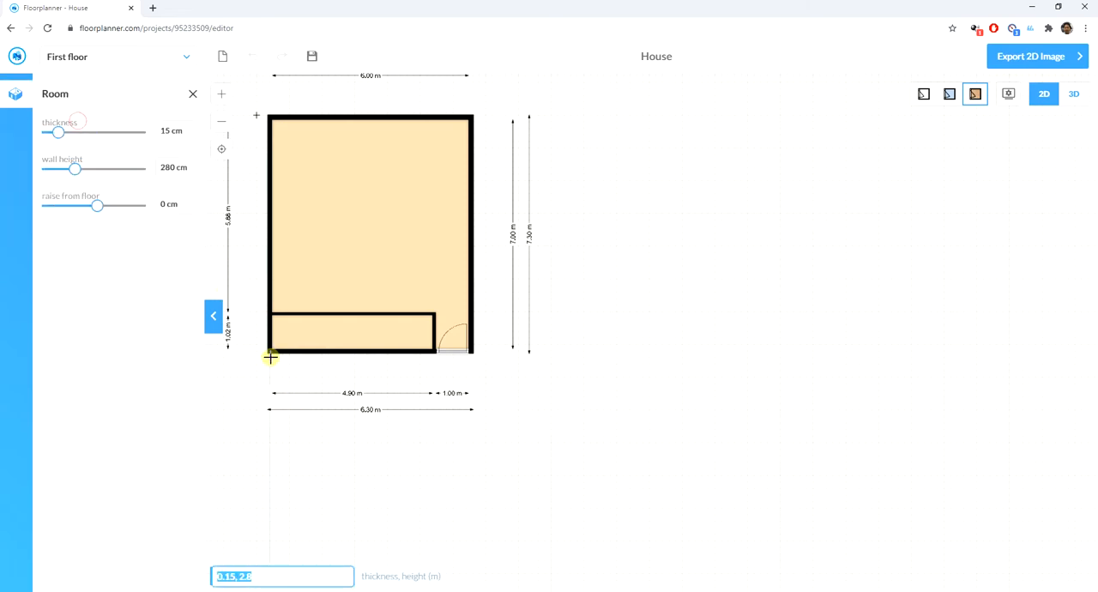
drag(270, 353, 430, 466)
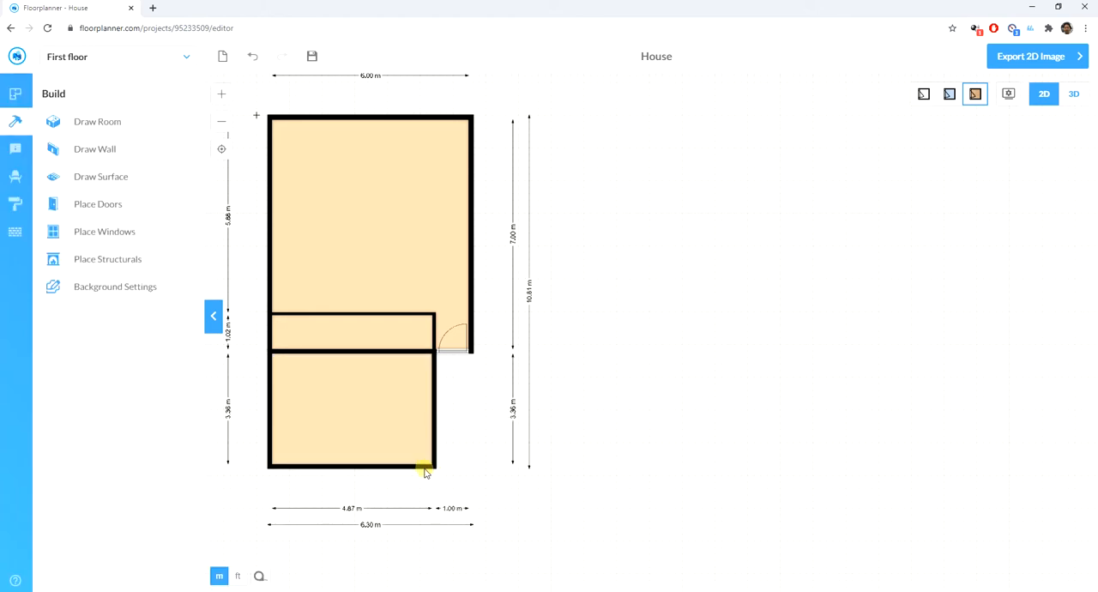
- Move the new room's lower wall up so the room is 3.00 m deep
click(355, 465)
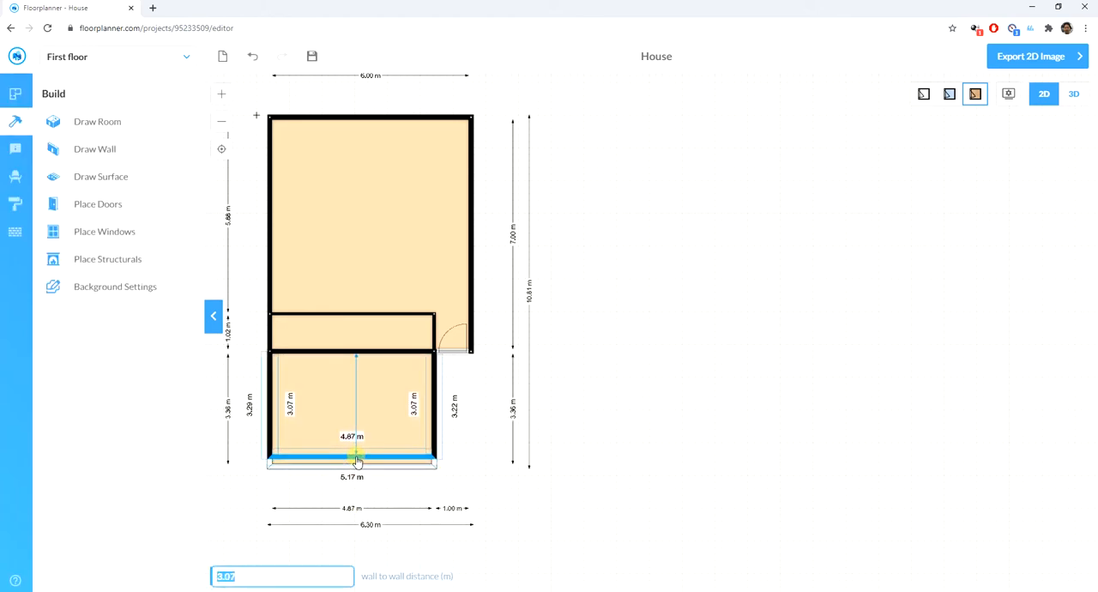
drag(356, 462, 358, 460)
click(668, 434)
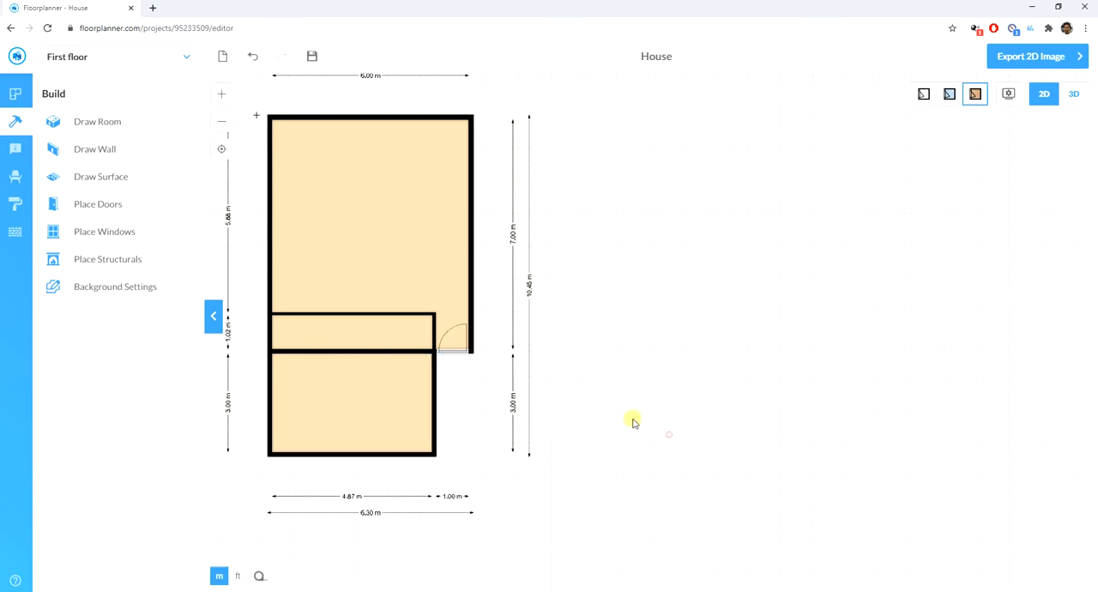
- Draw another room about 4.87 by 2.83 m below the last one and move its lower wall for a 3.00 m depth
scroll(535, 222, down, 3)
scroll(428, 429, up, 4)
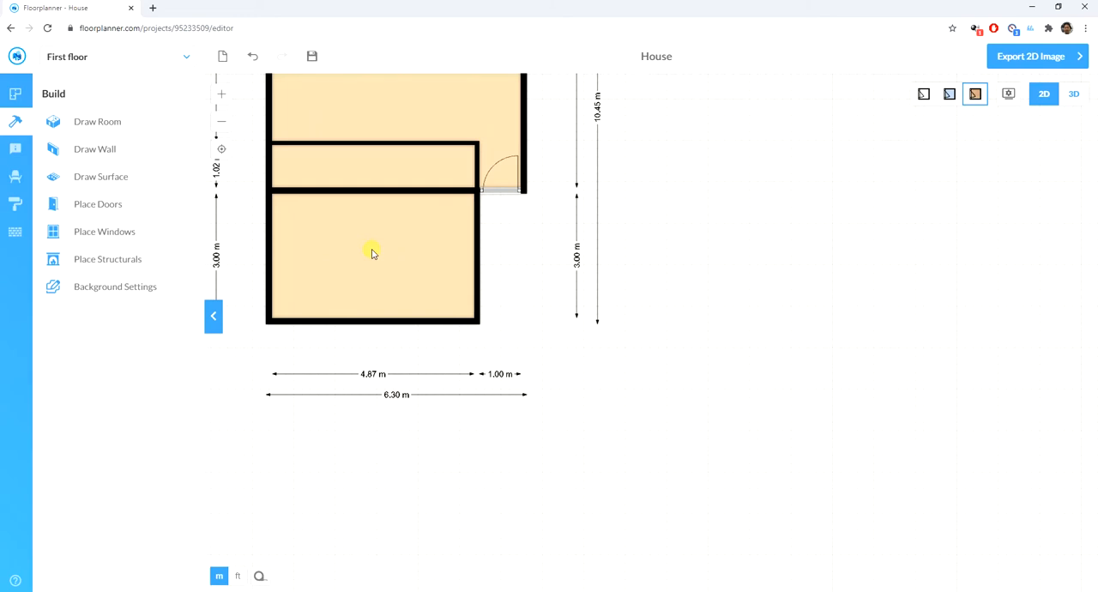
click(93, 122)
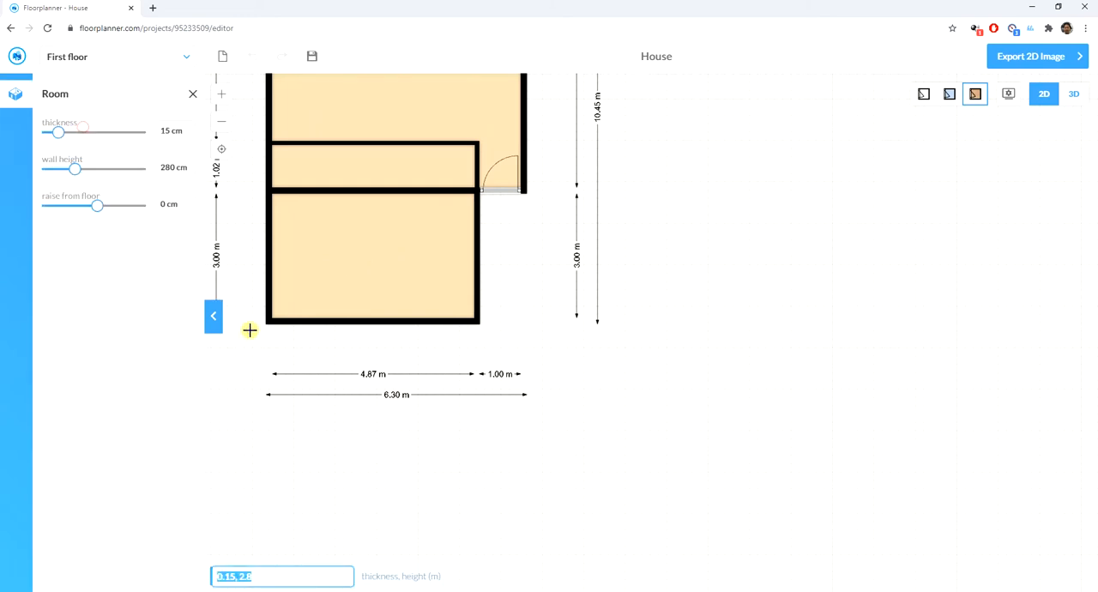
drag(268, 320, 476, 443)
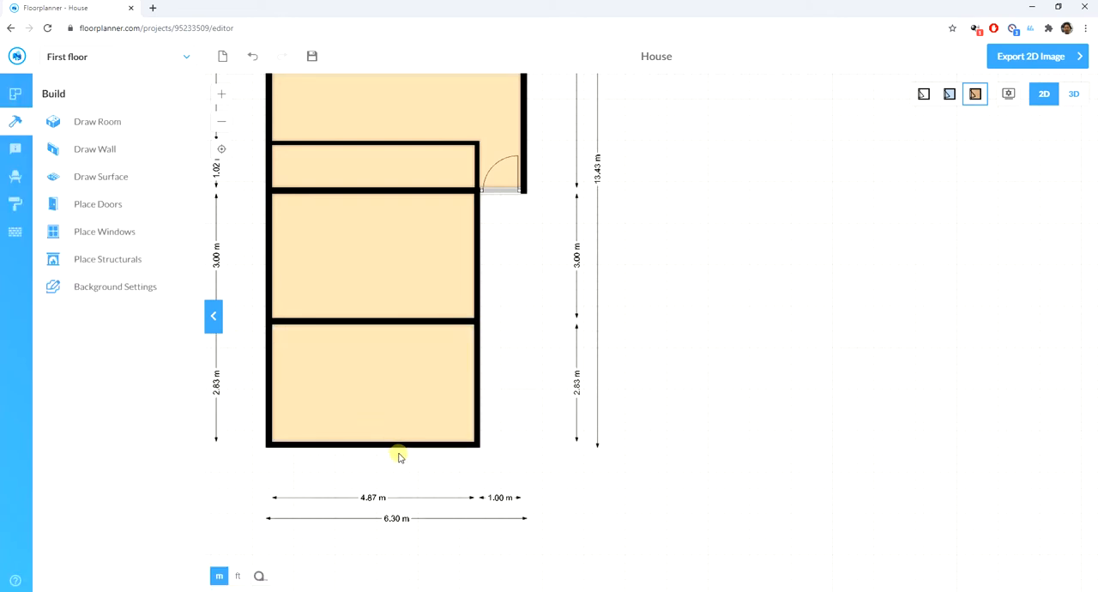
click(386, 457)
drag(387, 456, 389, 451)
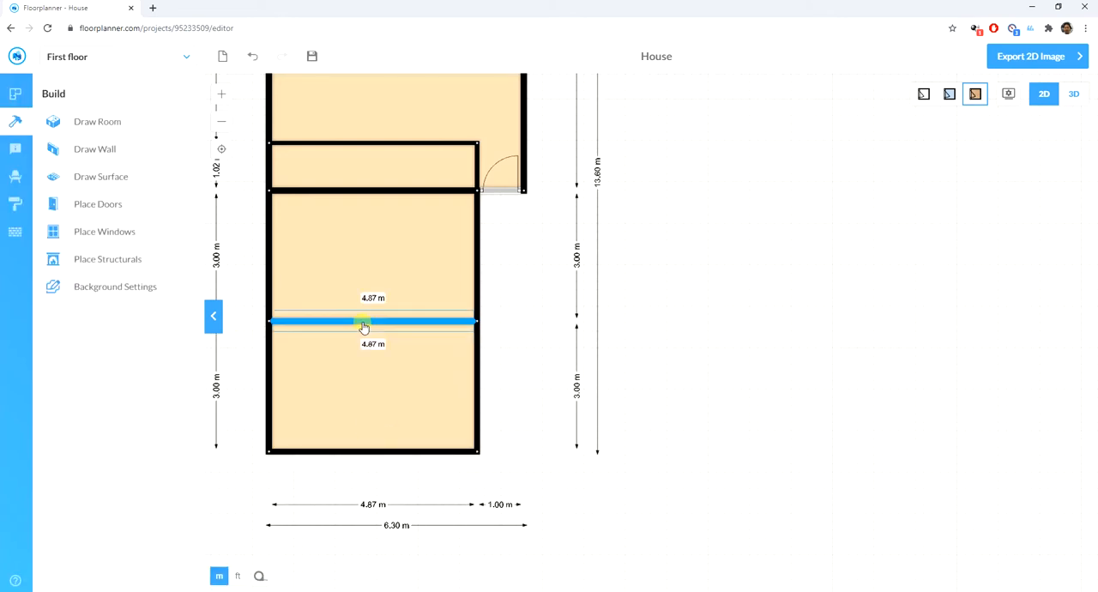
- Set the thickness of the wall between the two 4.87 m wide lower rooms to 10 cm
click(363, 322)
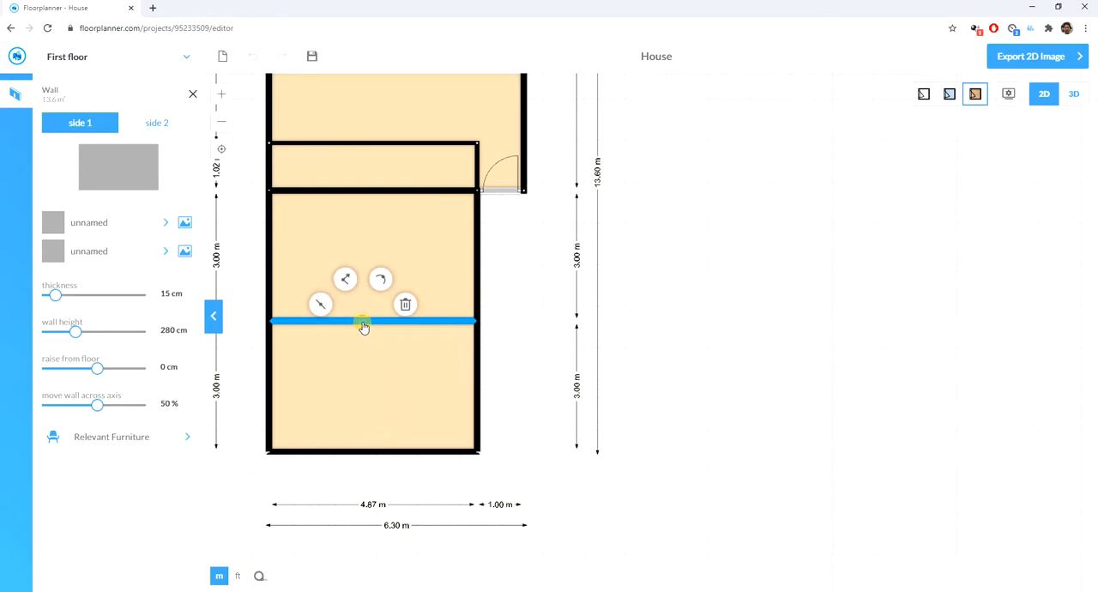
click(190, 299)
click(189, 299)
click(190, 299)
click(189, 299)
click(190, 299)
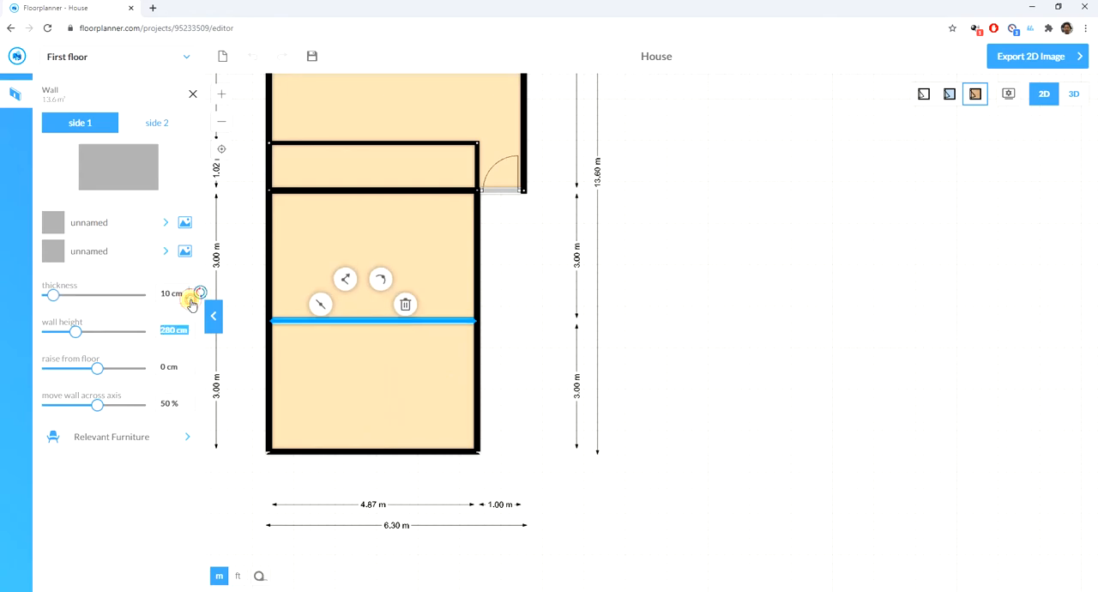
click(683, 370)
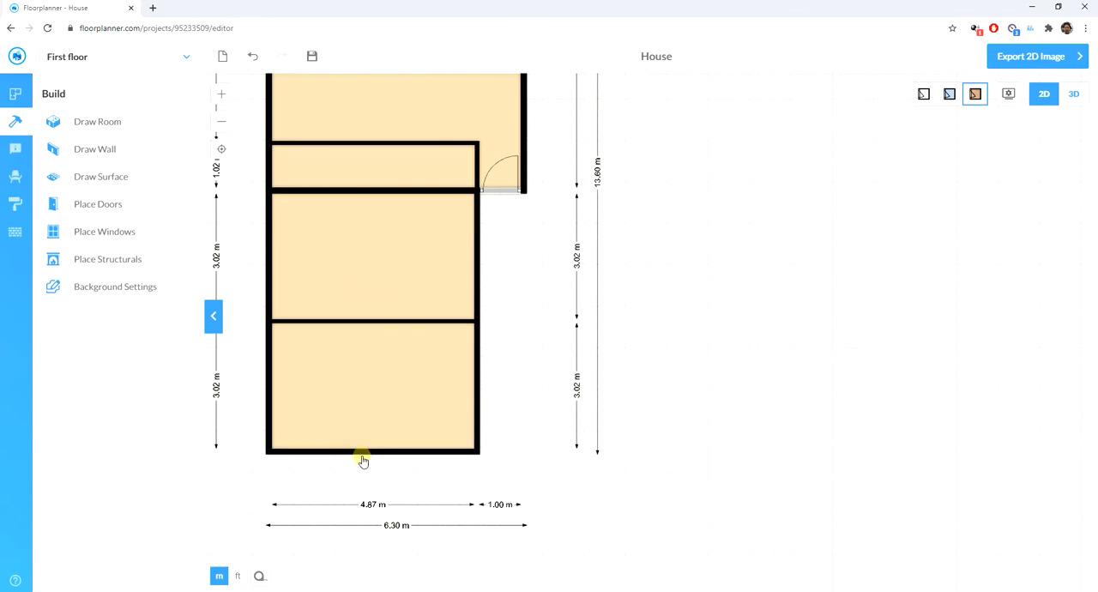
- Move the bottom outer wall so the lowest room is 3.00 m deep
drag(366, 456, 373, 452)
text(3.00)
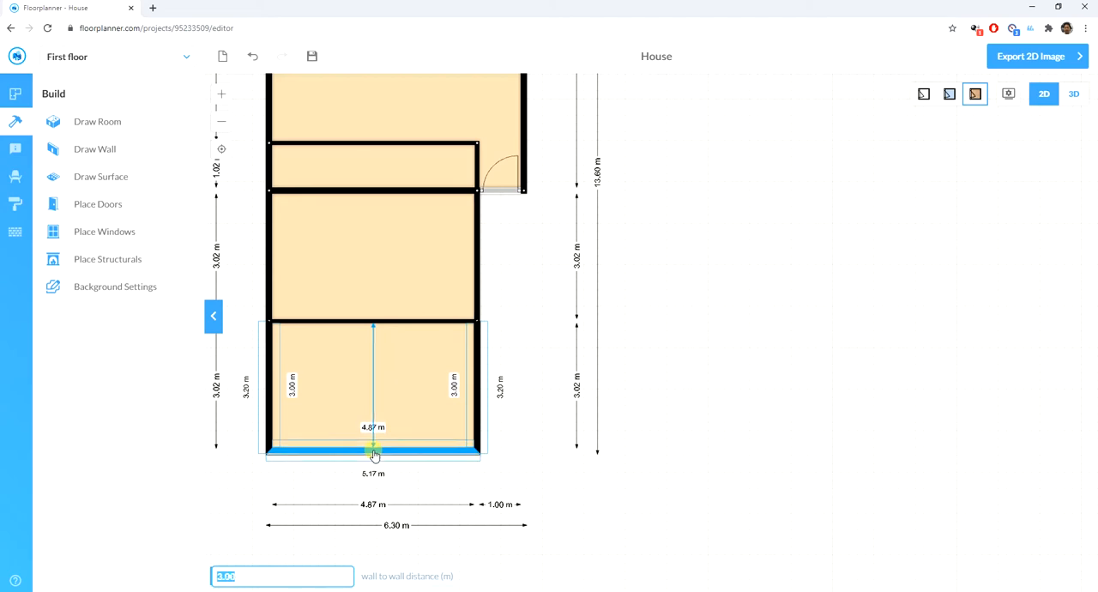
key(Return)
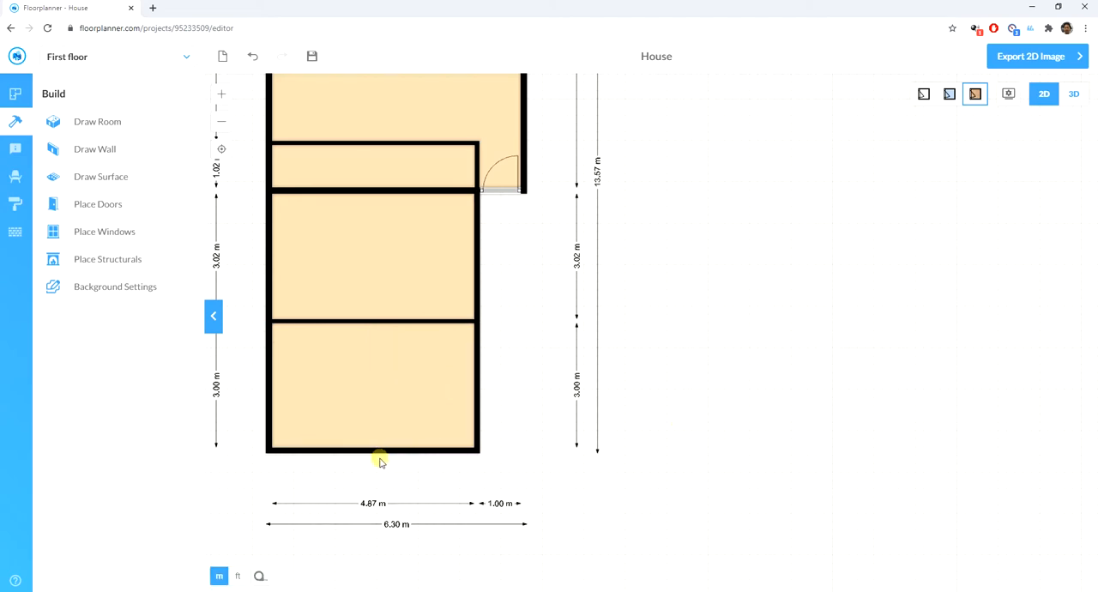
- Draw a room about 2.58 m wide below the lowest room, starting at its lower-left corner, and move its lower wall for a 2.50 m depth
scroll(552, 227, down, 2)
scroll(484, 512, up, 2)
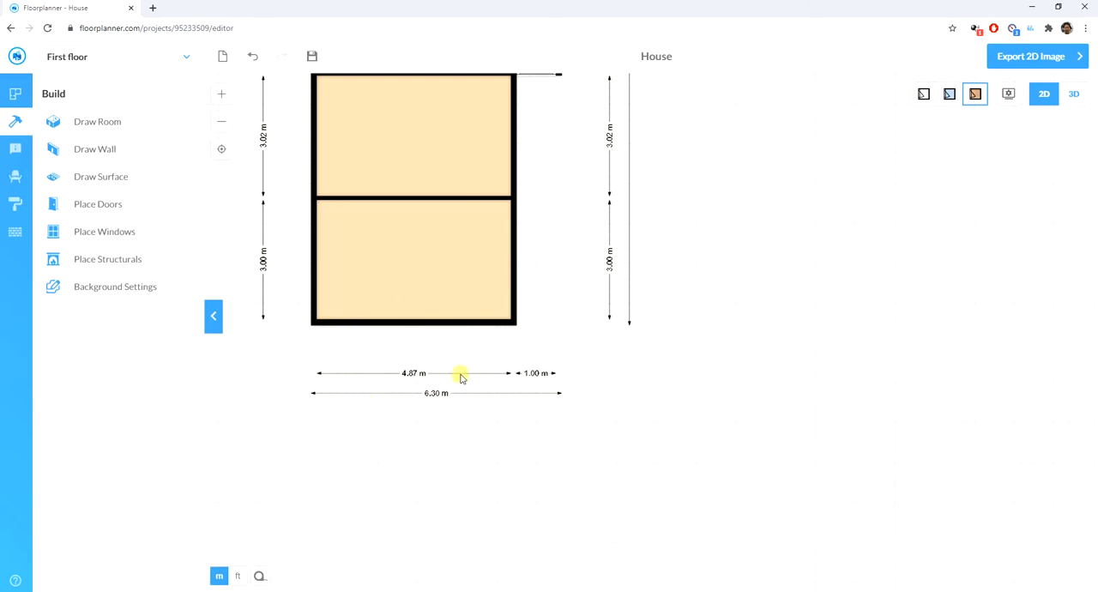
click(97, 123)
mouse_move(313, 320)
mouse_down()
mouse_move(421, 414)
mouse_move(371, 421)
mouse_move(374, 432)
mouse_up()
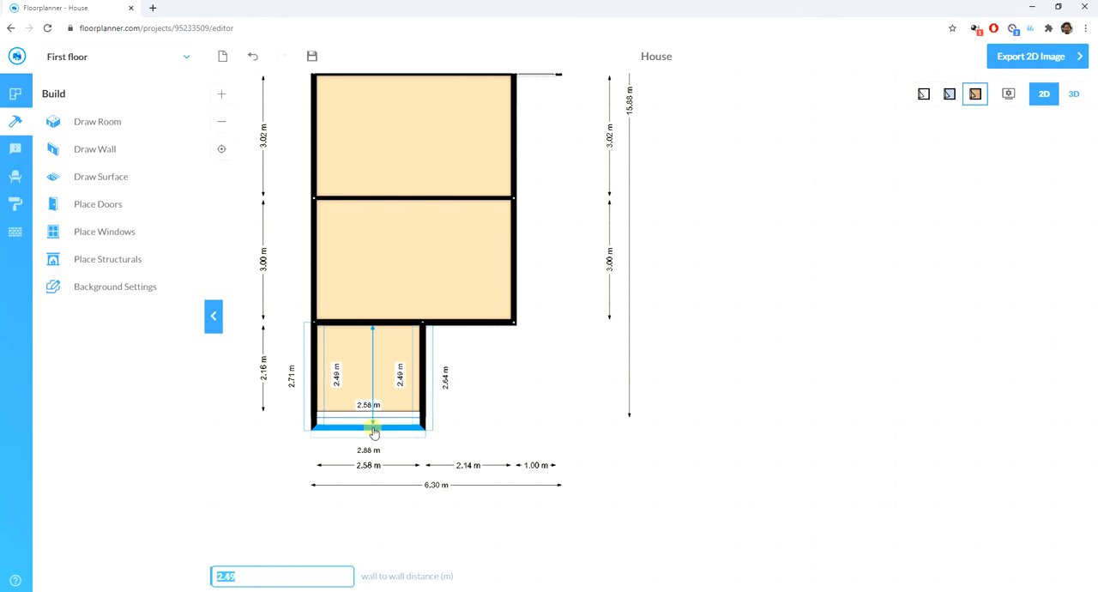
drag(374, 433, 374, 432)
scroll(374, 431, up, 5)
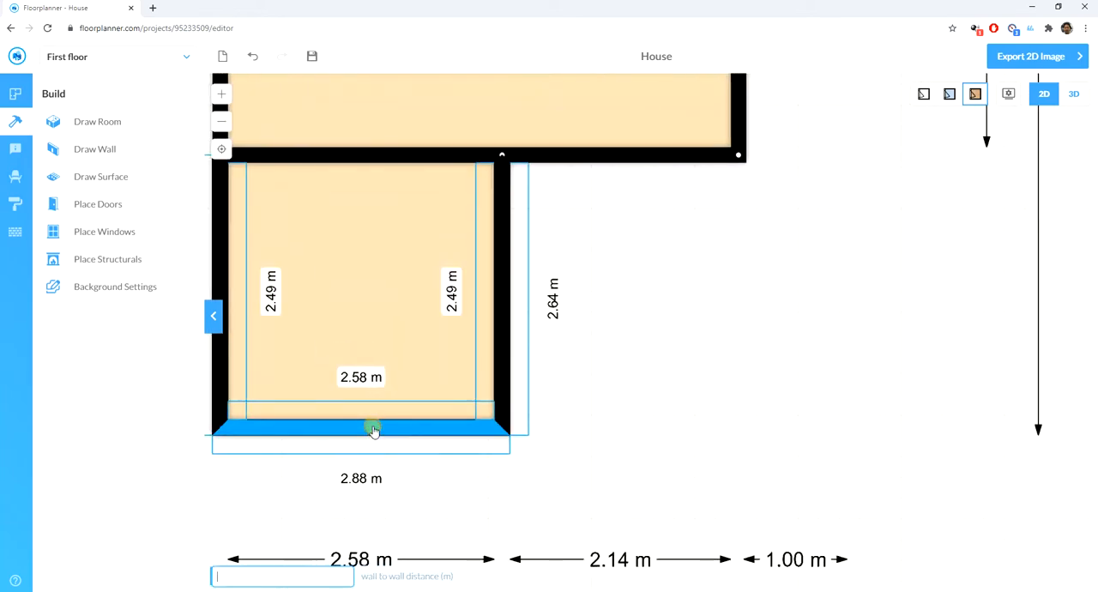
mouse_move(372, 430)
mouse_down()
mouse_move(372, 441)
mouse_move(372, 387)
mouse_move(381, 435)
mouse_move(380, 424)
mouse_up()
click(682, 381)
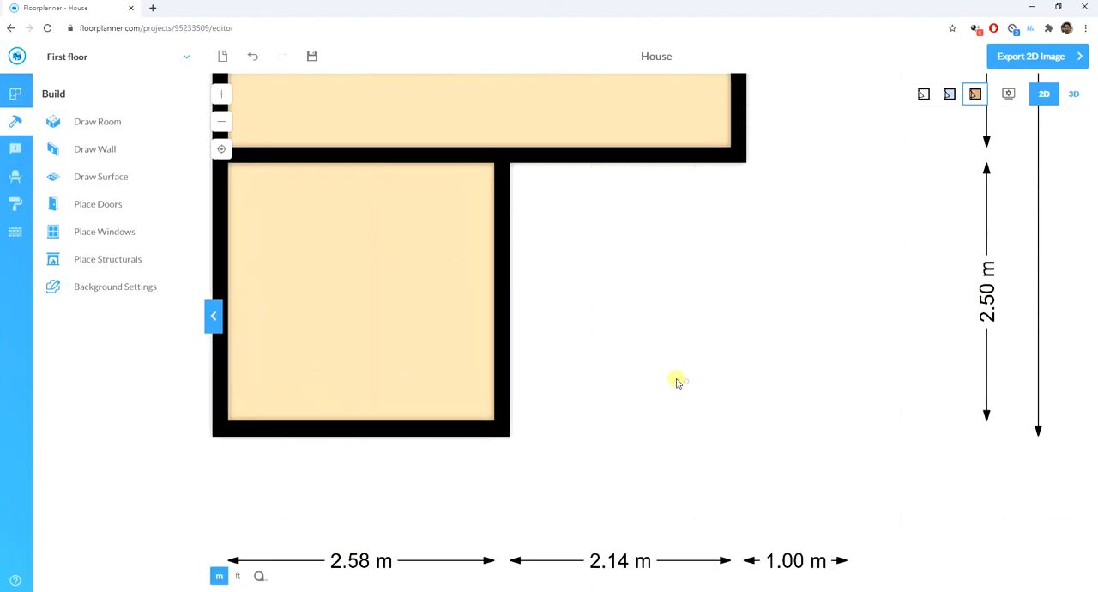
click(503, 298)
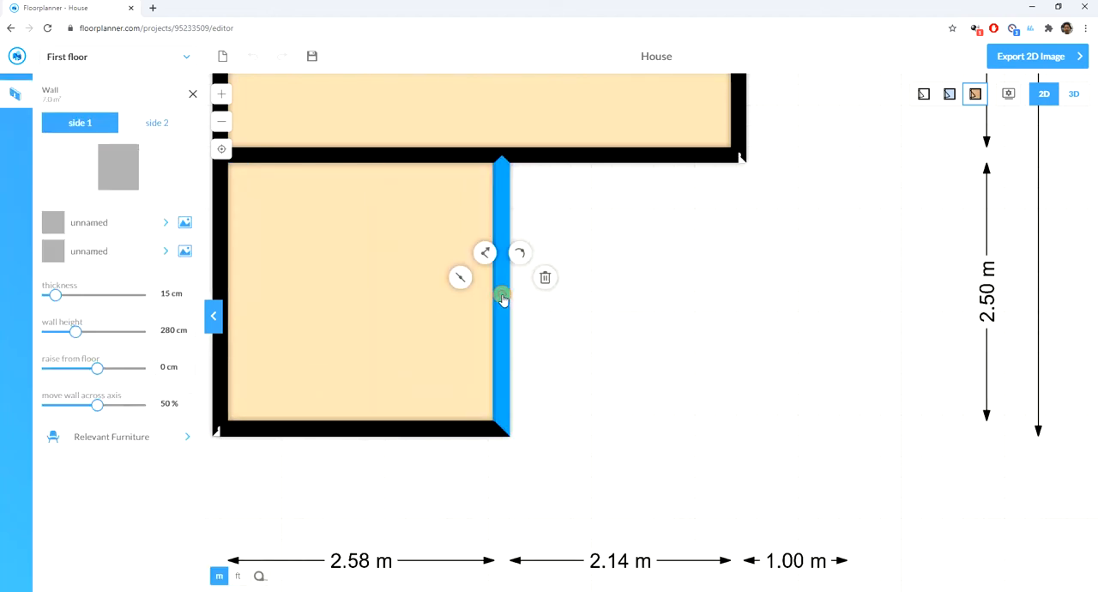
drag(503, 297, 504, 300)
click(683, 293)
scroll(455, 331, down, 2)
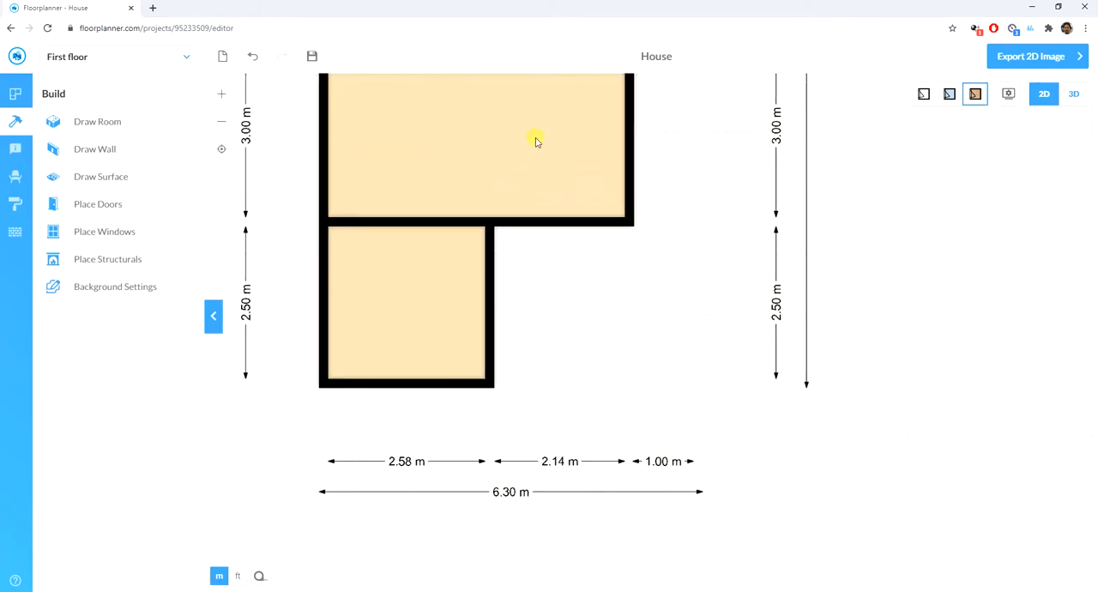
scroll(464, 221, down, 5)
scroll(479, 109, up, 3)
scroll(477, 257, up, 3)
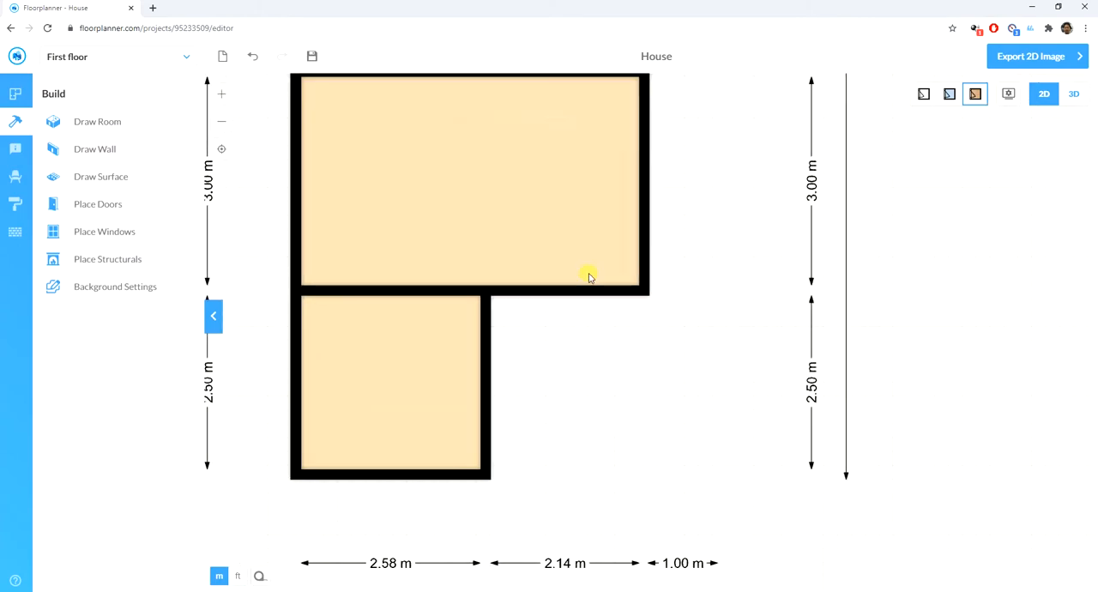
scroll(517, 338, down, 5)
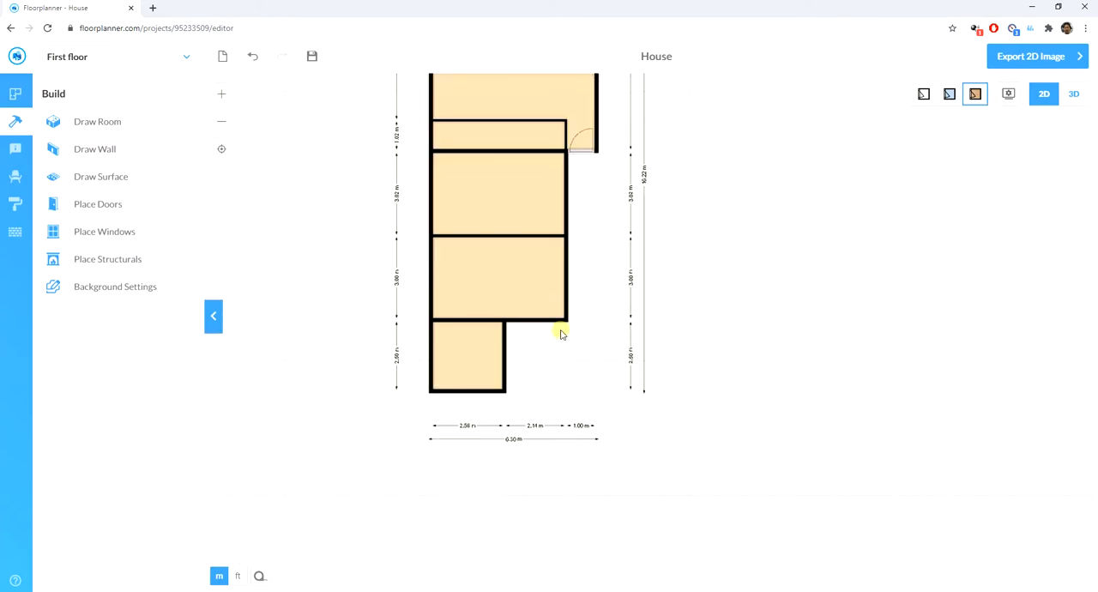
scroll(549, 324, up, 5)
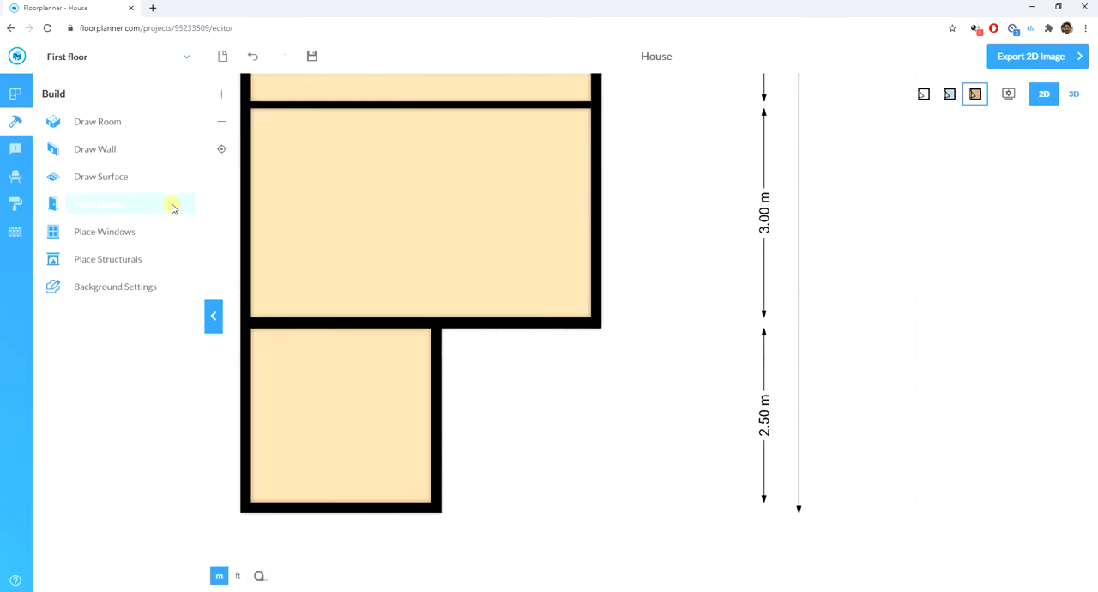
- Place a standard door at the upper end of the 3.02 m deep room's right wall and flip it to swing inward
click(96, 124)
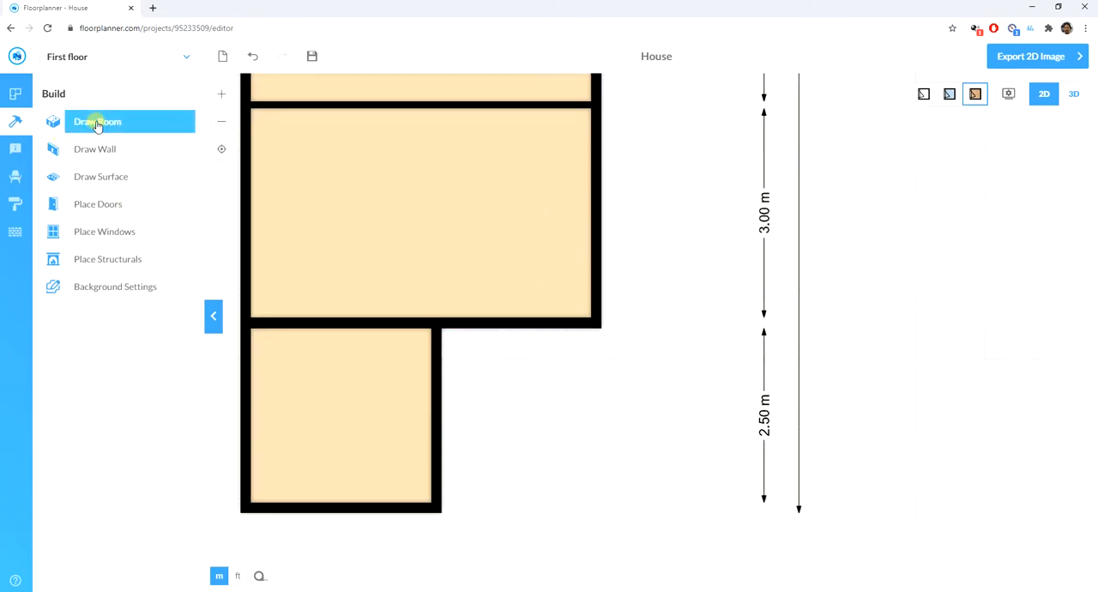
click(90, 205)
scroll(397, 316, up, 1)
scroll(399, 324, down, 3)
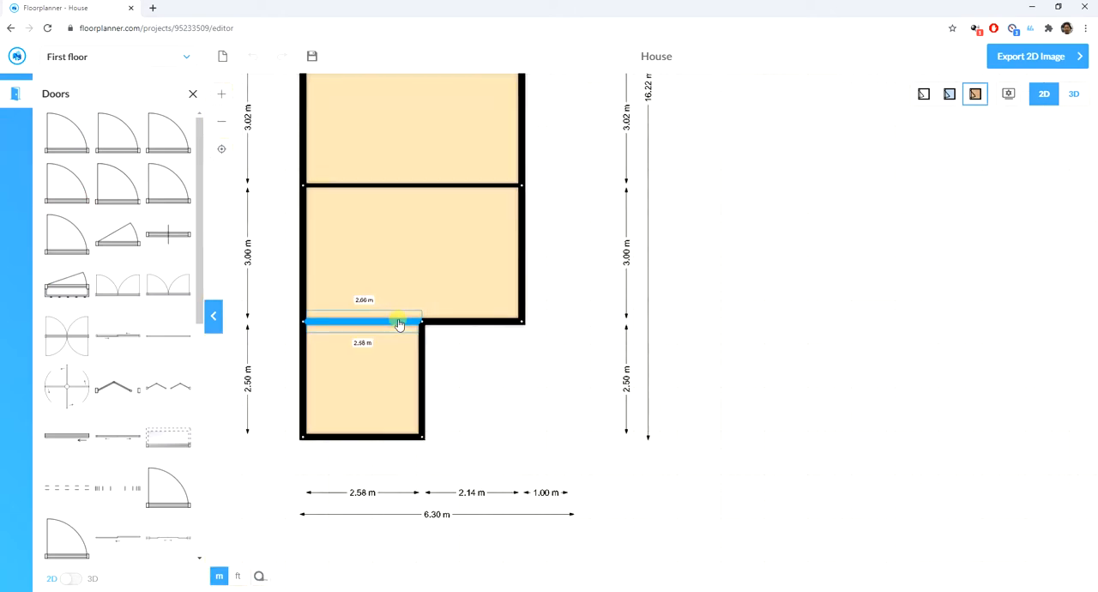
scroll(400, 325, down, 2)
scroll(416, 140, up, 5)
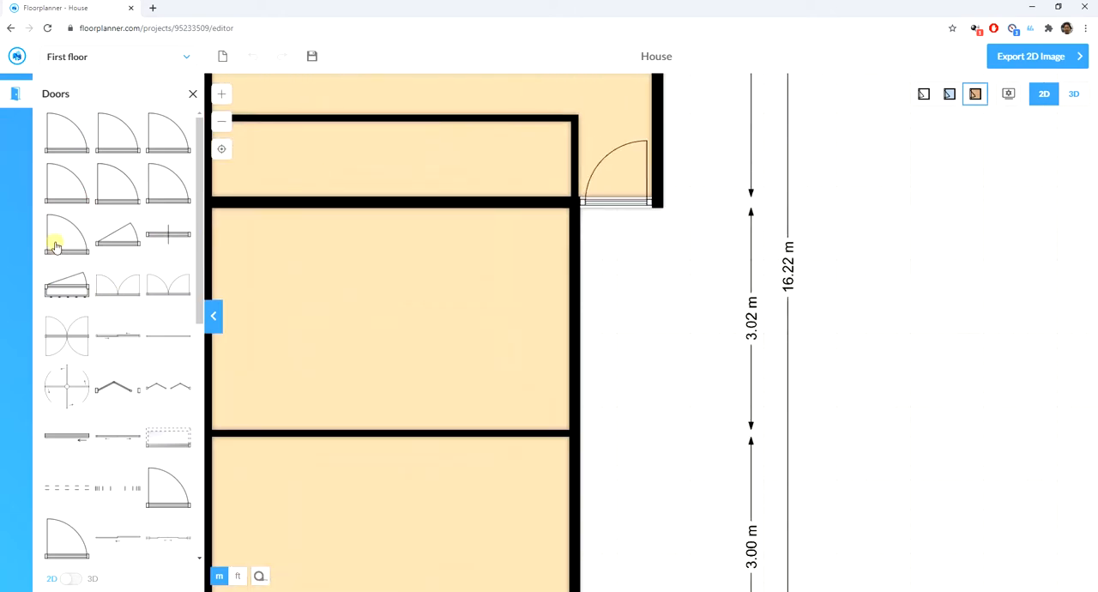
drag(61, 140, 588, 230)
click(586, 229)
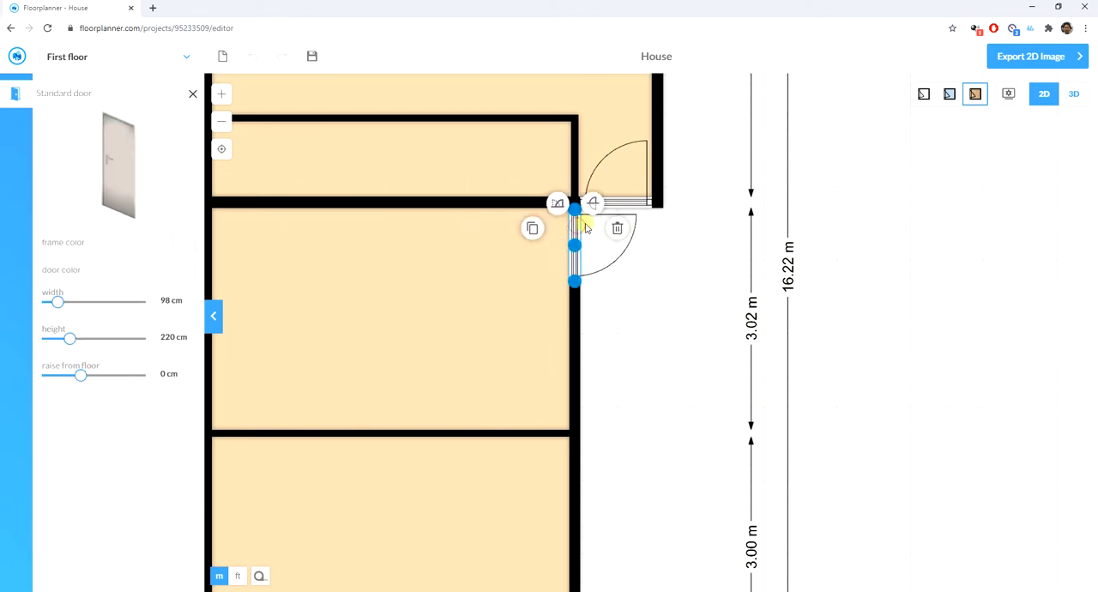
click(668, 325)
scroll(686, 328, down, 2)
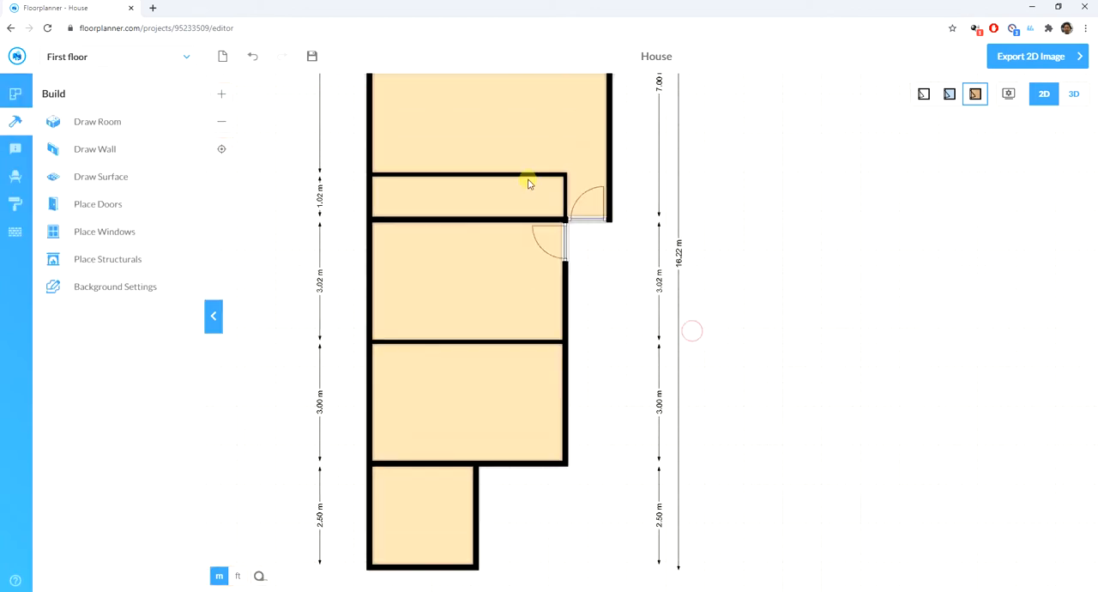
- Place a standard door at the right end of the 3.00 m deep room's lower wall, swinging outward
scroll(549, 421, up, 2)
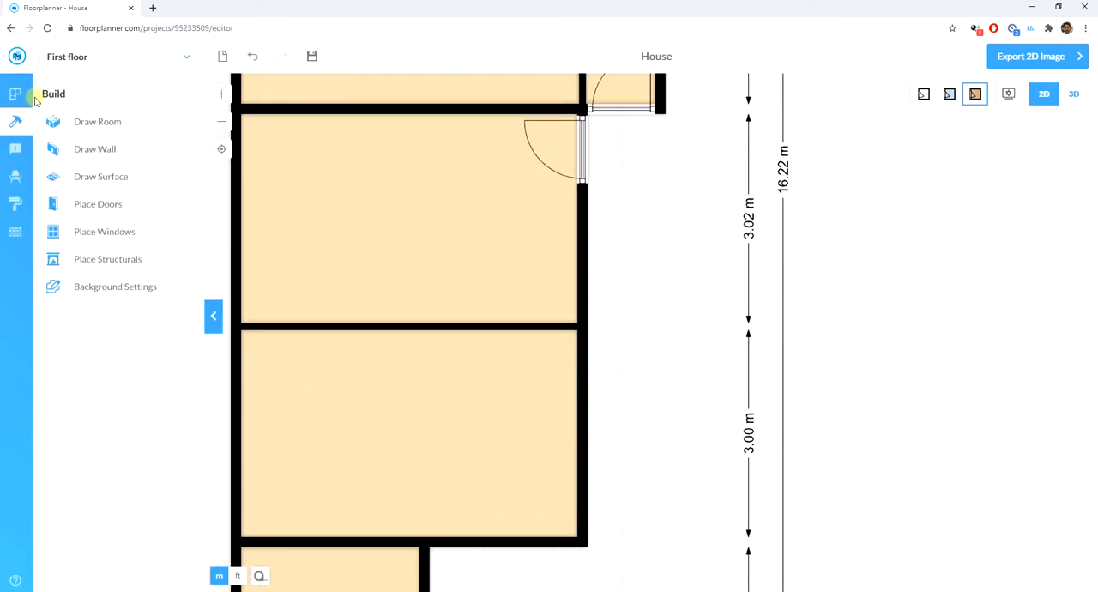
click(97, 205)
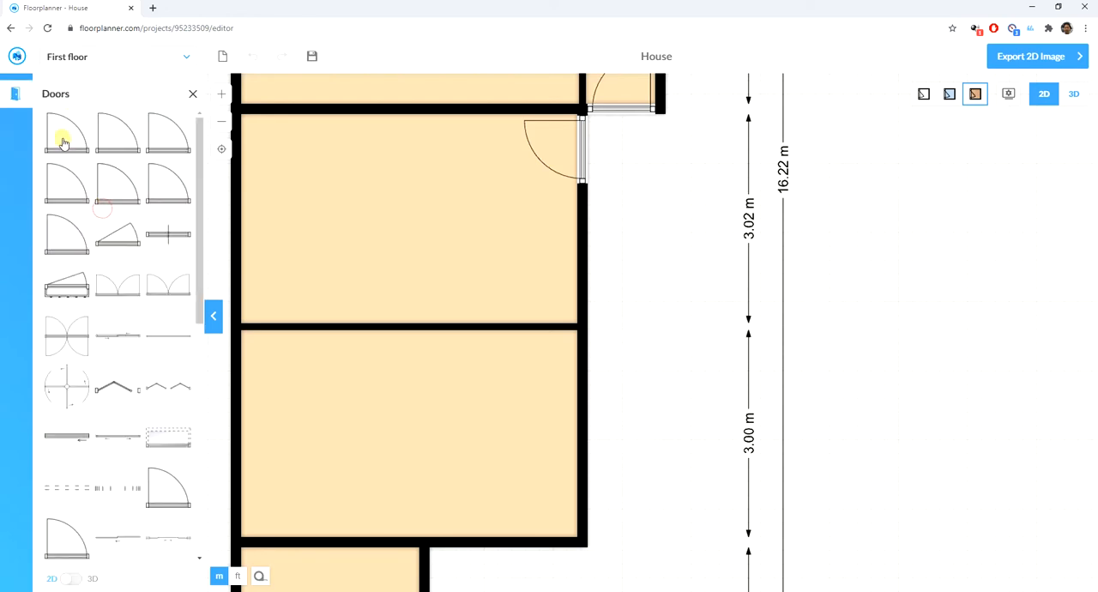
drag(61, 134, 544, 556)
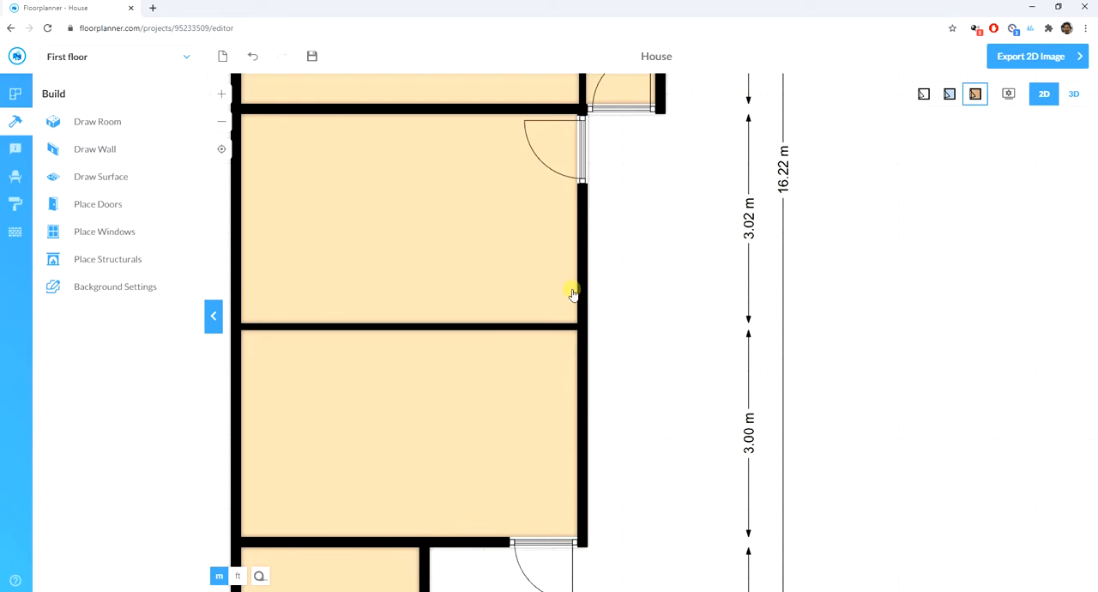
- Draw a narrow room about 0.98 by 2.50 m between the 2.58 m wide room and the lower door
scroll(410, 270, up, 4)
scroll(451, 253, down, 9)
scroll(473, 462, up, 3)
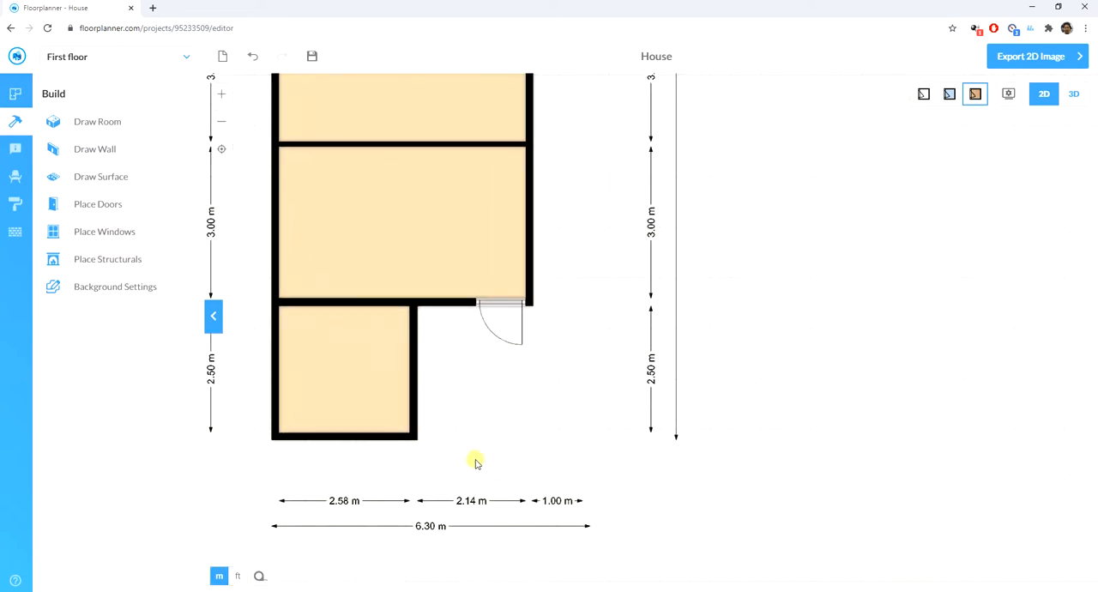
scroll(471, 361, up, 4)
click(79, 124)
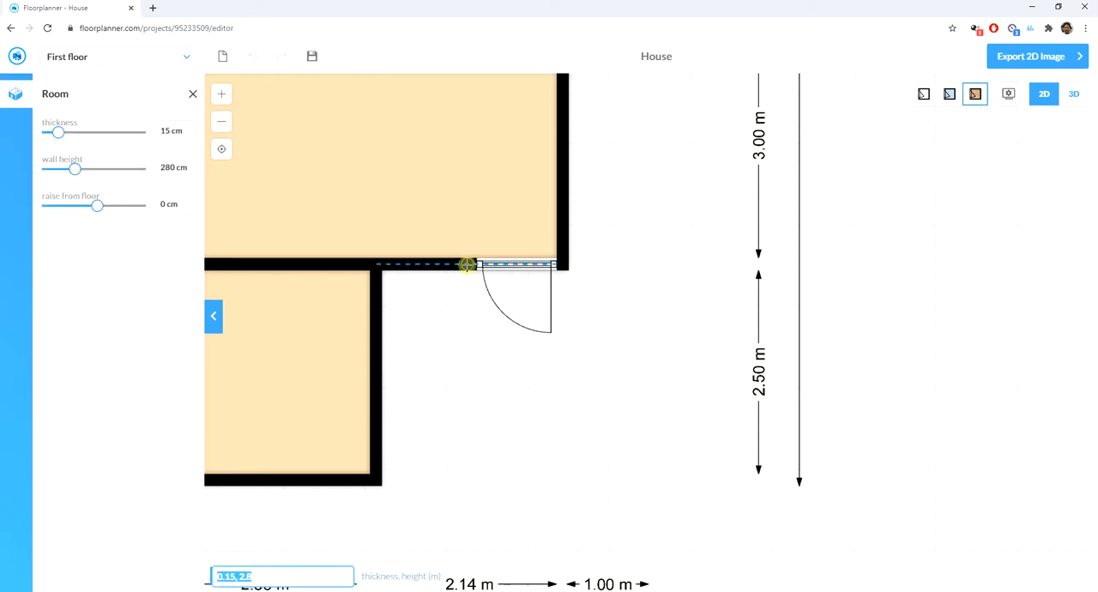
drag(468, 264, 378, 482)
- Set the thickness of the wall dividing the two bottom rooms to 10 cm
click(375, 397)
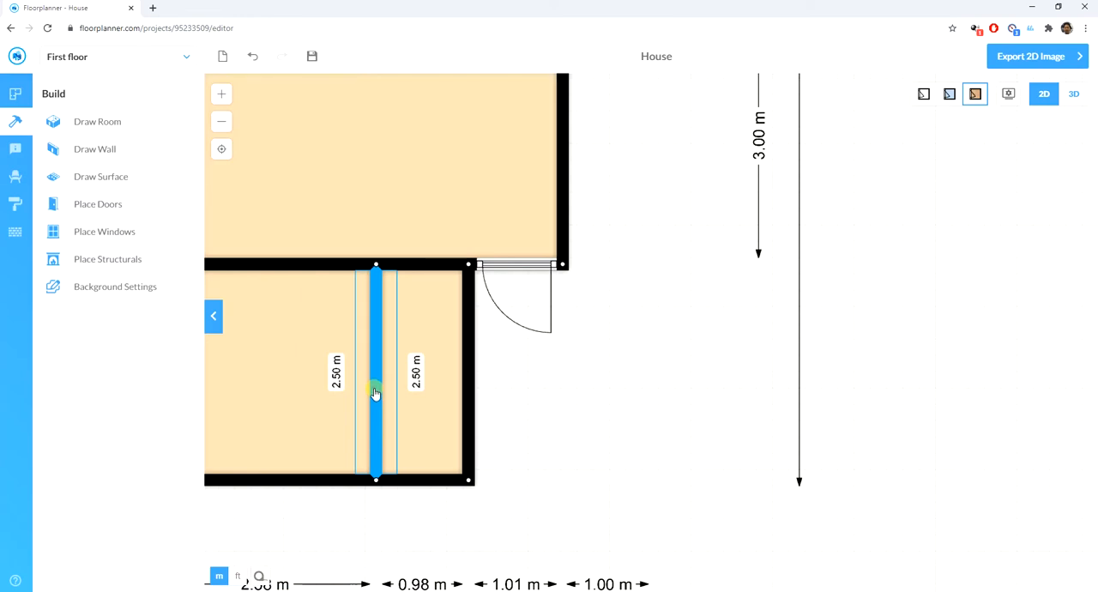
click(375, 392)
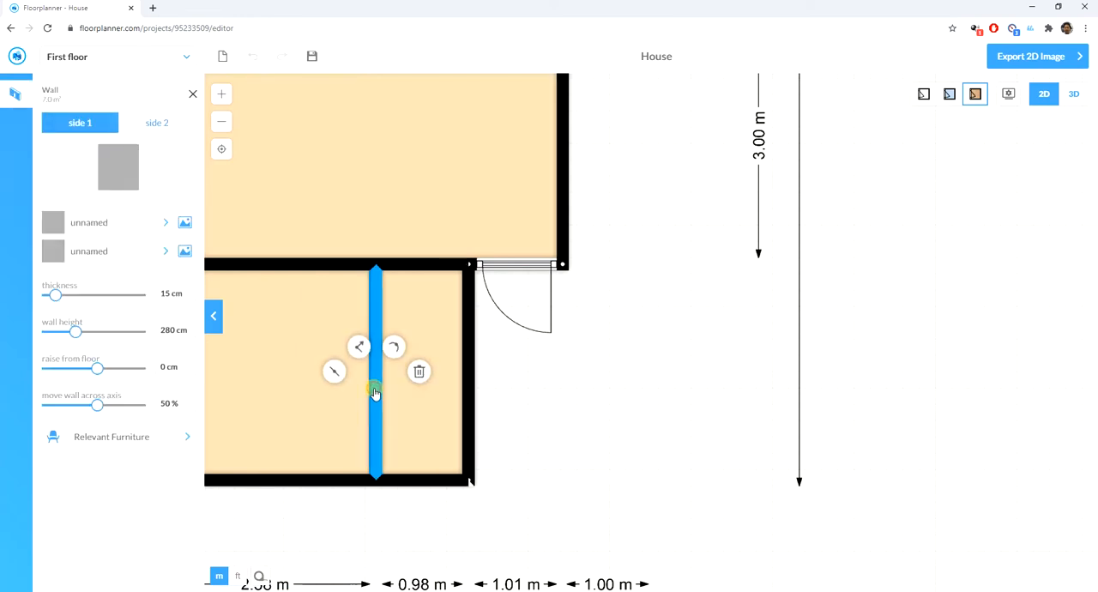
click(189, 299)
click(190, 299)
click(189, 300)
click(190, 300)
click(189, 300)
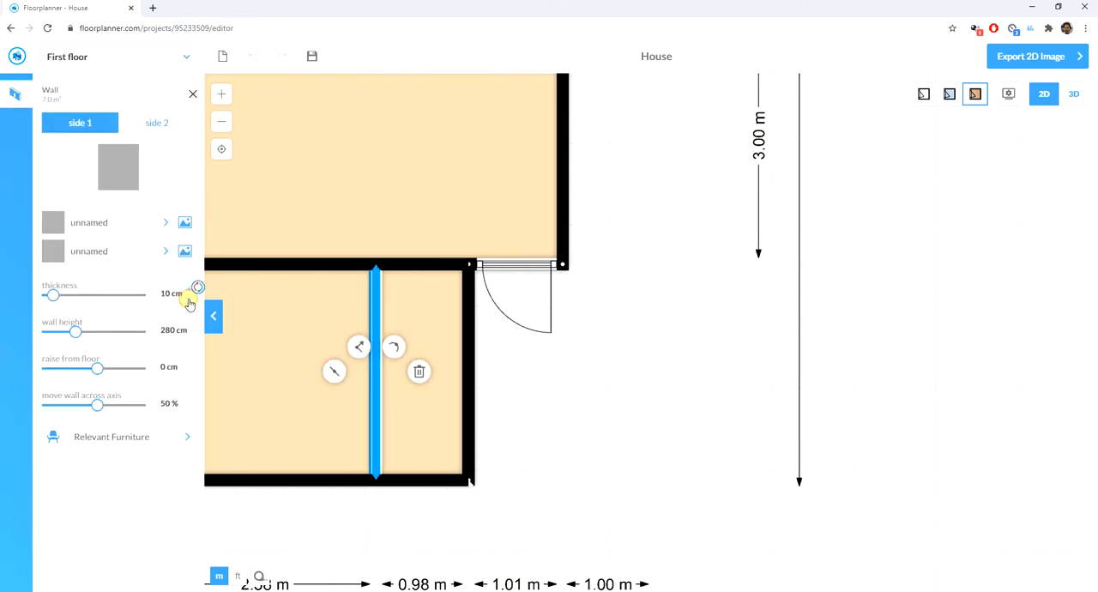
click(306, 262)
- Set the thickness of the wall above the wider bottom room to 10 cm
click(294, 268)
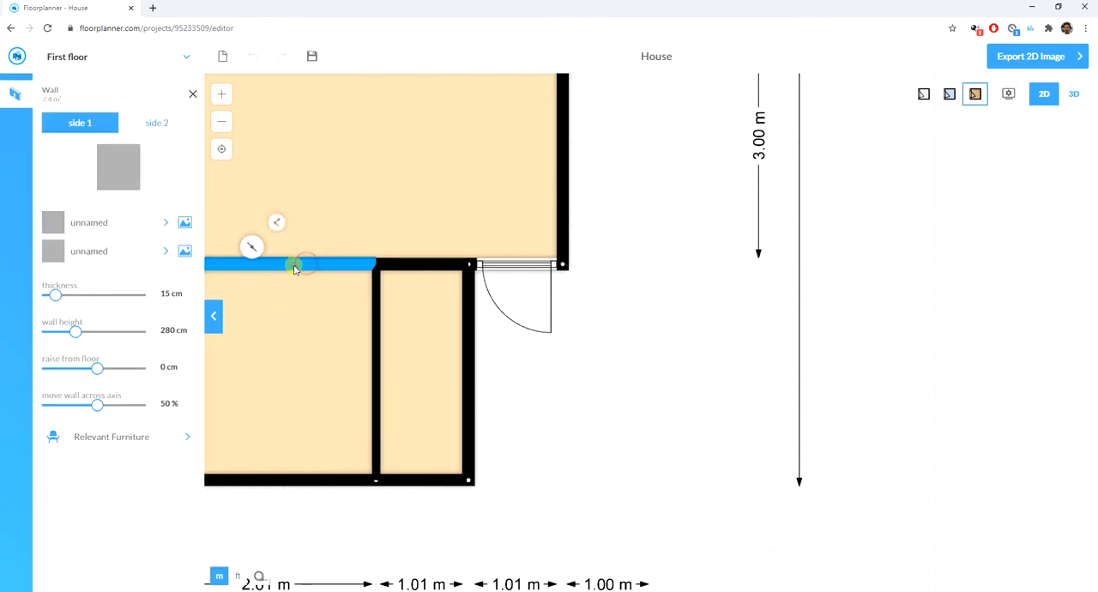
click(190, 300)
click(189, 301)
click(190, 300)
click(190, 300)
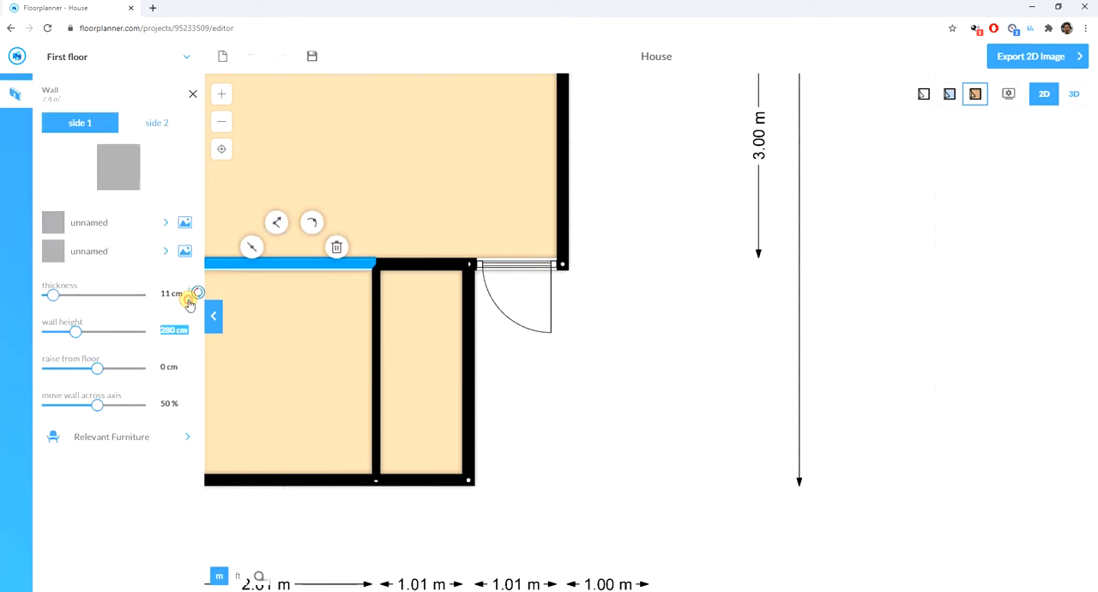
click(190, 300)
click(416, 257)
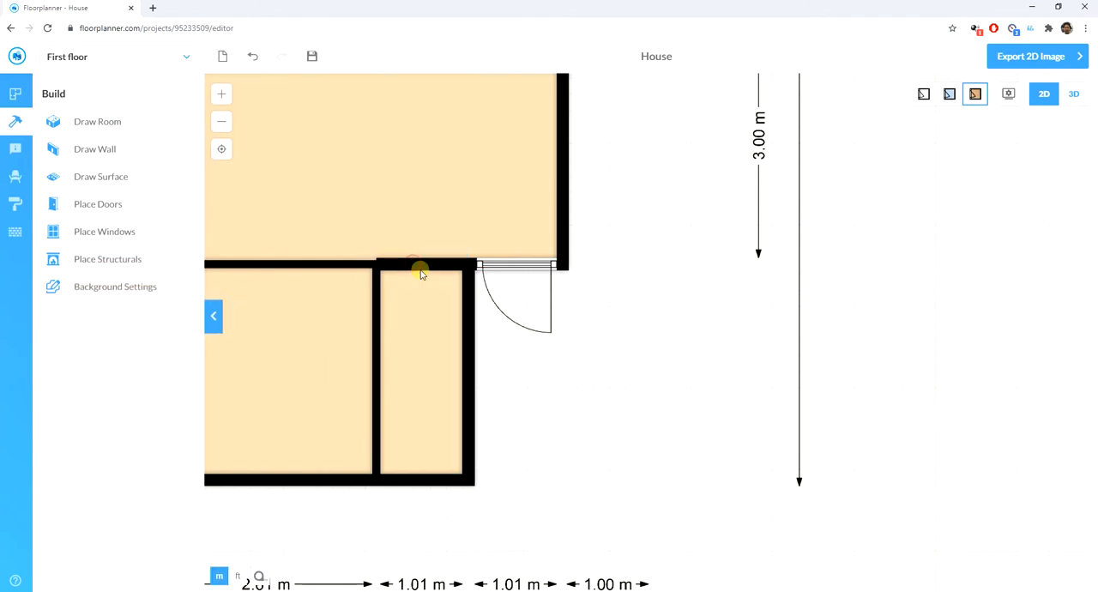
- Set the thickness of the short wall above the narrow bottom room to 10 cm
click(421, 273)
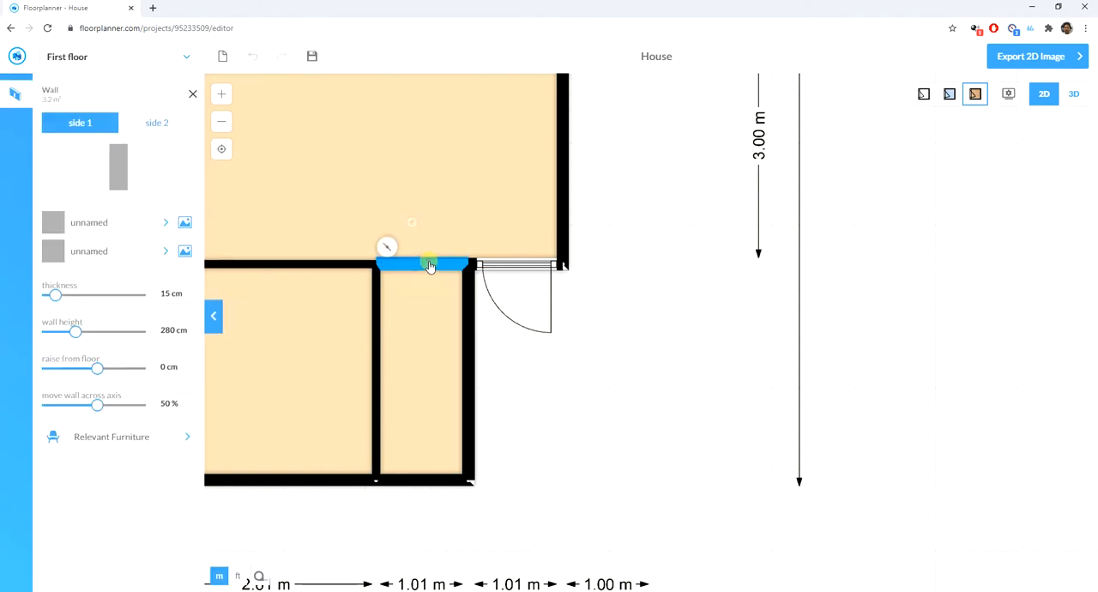
double_click(192, 301)
click(191, 300)
click(192, 300)
click(192, 300)
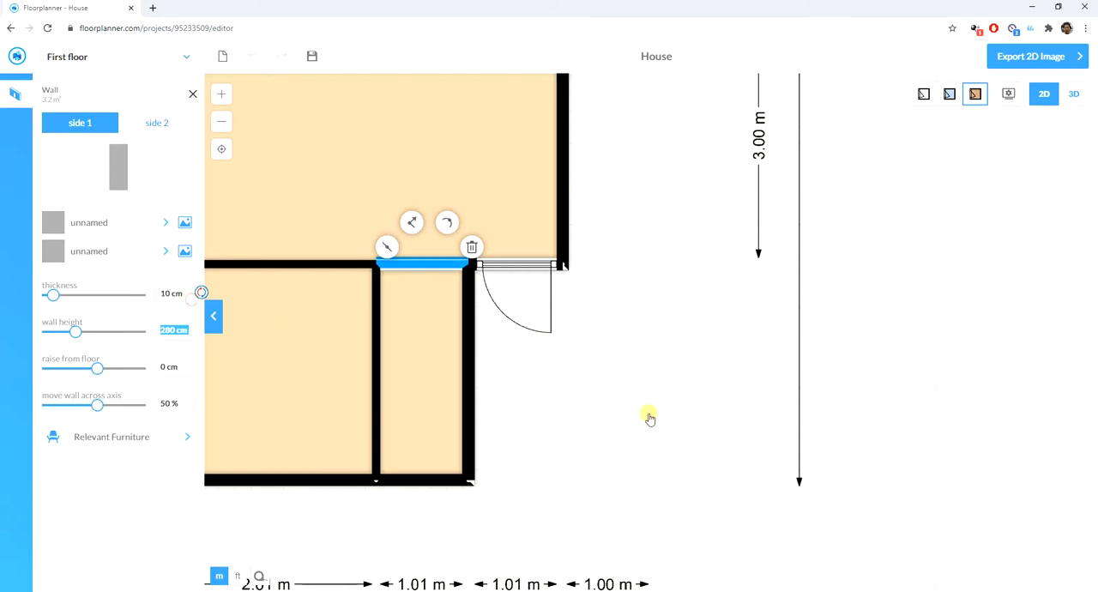
click(649, 418)
- Adjust the dividing wall between the two bottom rooms so the narrow room is 1.00 m wide
scroll(592, 363, down, 2)
scroll(540, 421, up, 1)
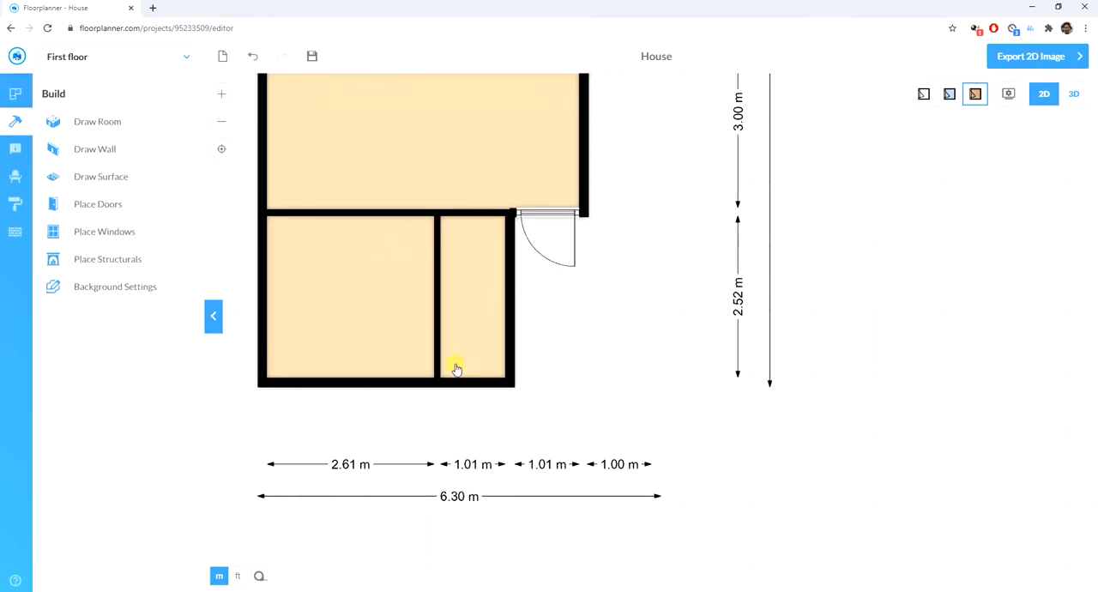
mouse_move(434, 301)
mouse_down()
mouse_move(424, 300)
mouse_move(436, 301)
mouse_up()
click(679, 333)
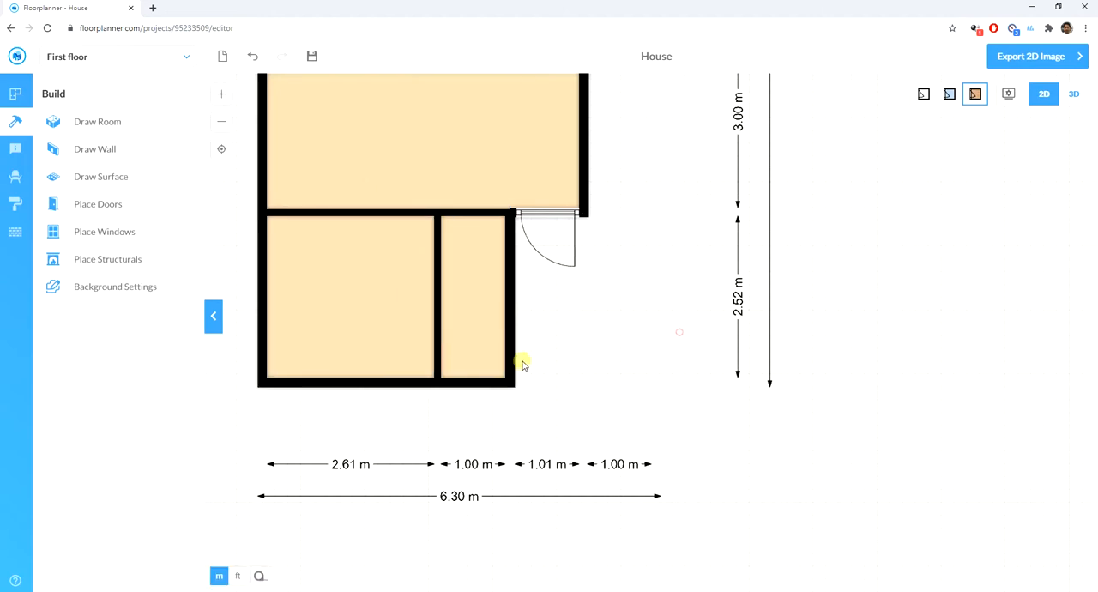
- Place a standard door in the bottom wall of the narrow room, opening into the room
click(101, 149)
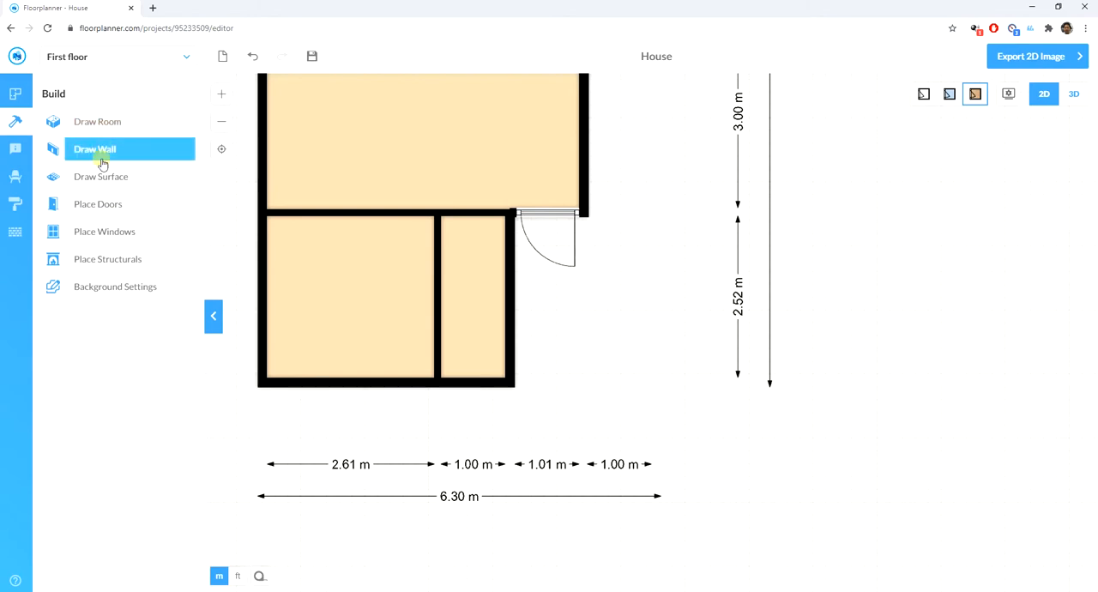
click(101, 204)
drag(163, 207, 492, 370)
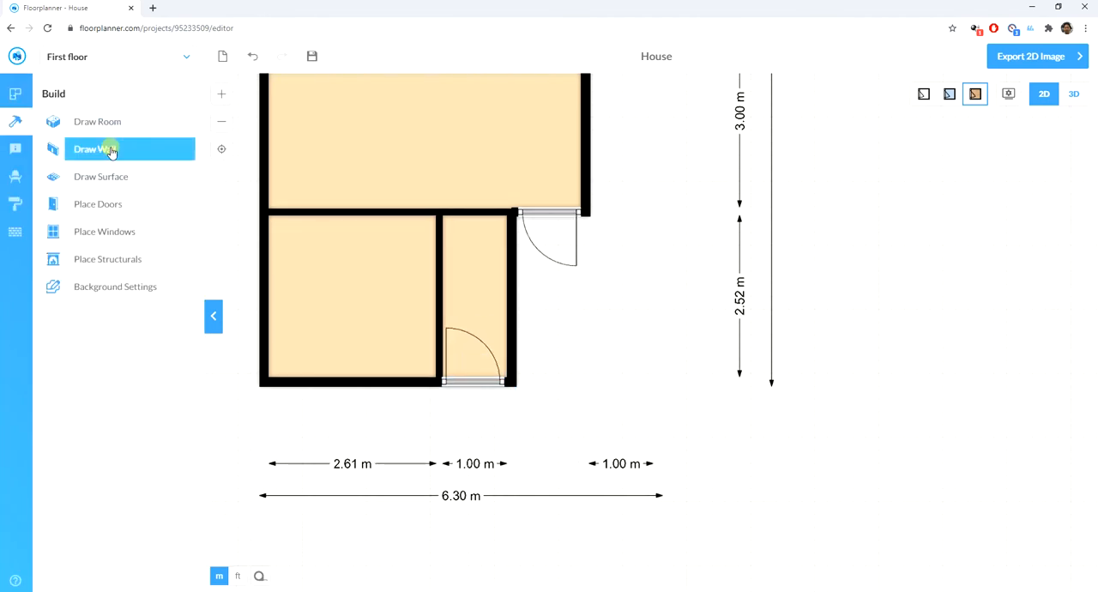
- Place a standard door in the bottom wall of the wider room beside the dividing wall, and flip it to open inward
click(97, 204)
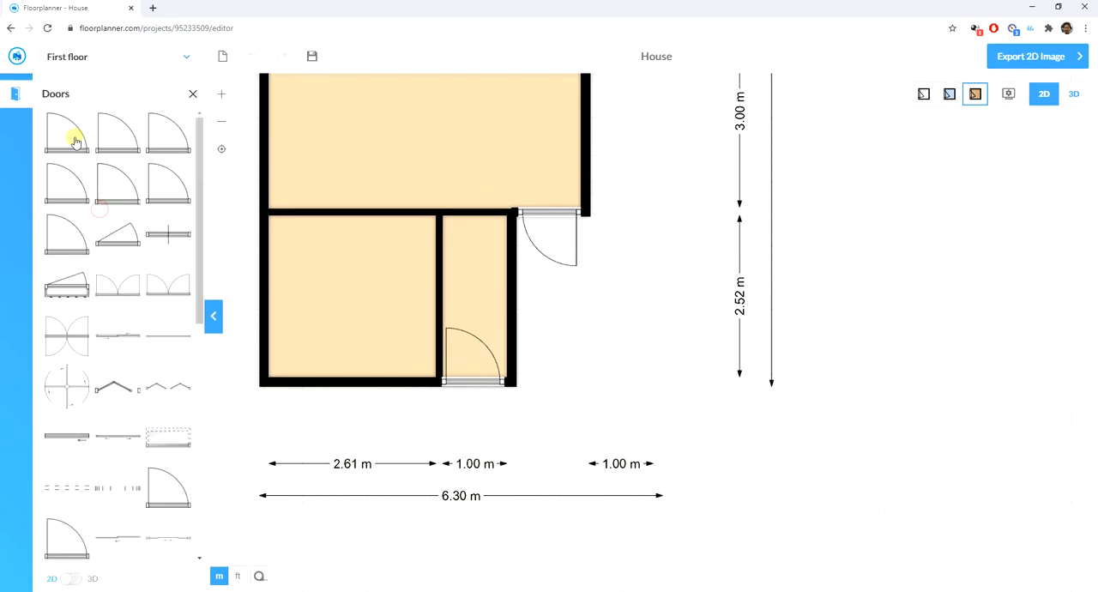
drag(73, 138, 400, 380)
click(400, 380)
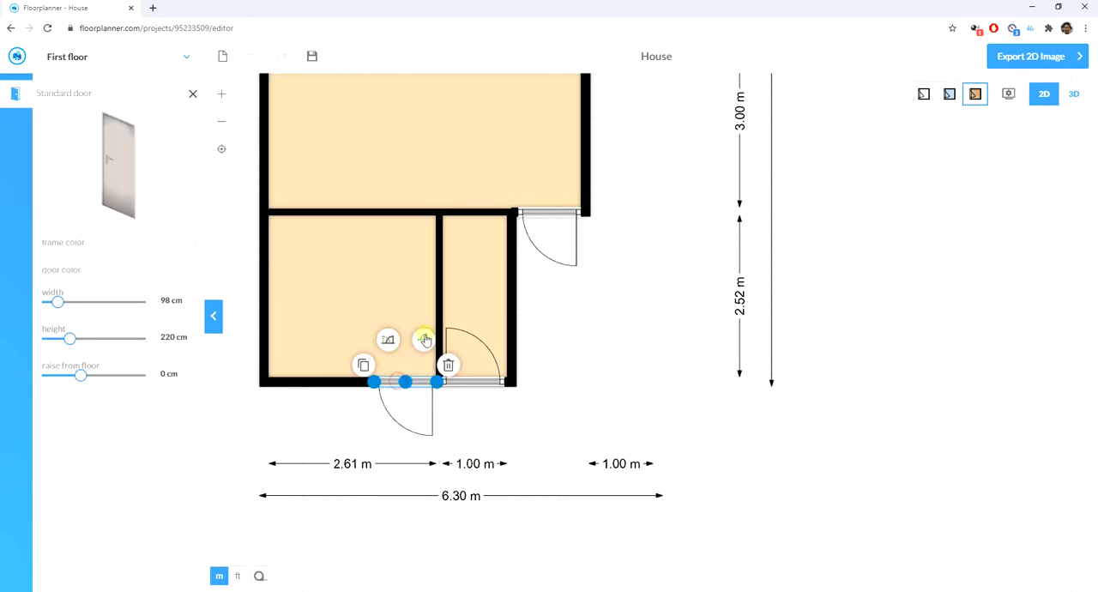
click(671, 350)
scroll(352, 141, down, 2)
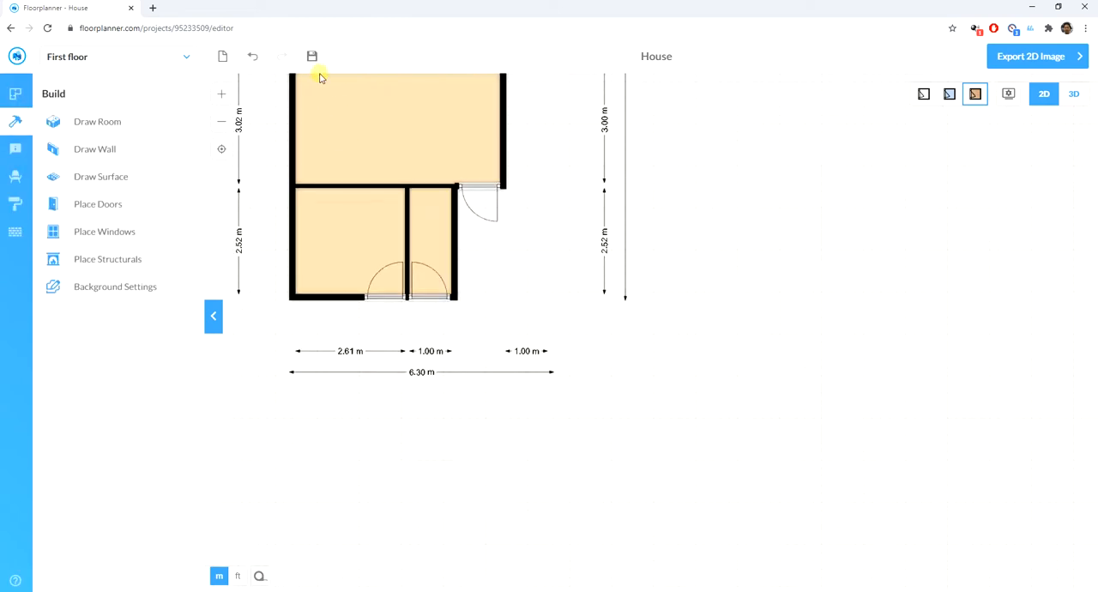
- Draw a room about 3.72 m wide and 2.10 m deep directly below the two bottom rooms
scroll(373, 392, up, 1)
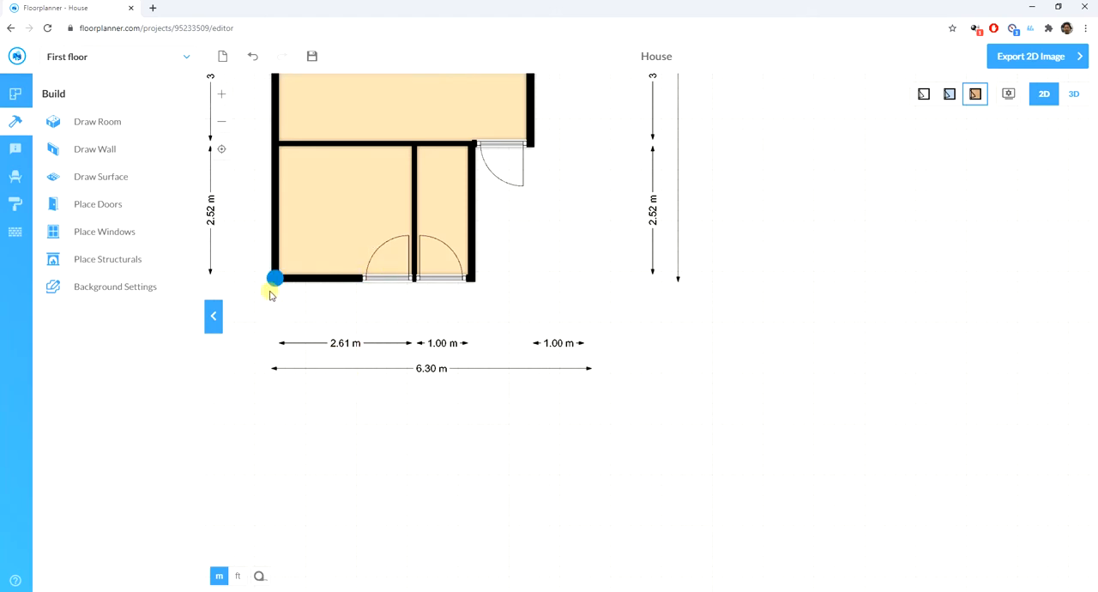
click(90, 126)
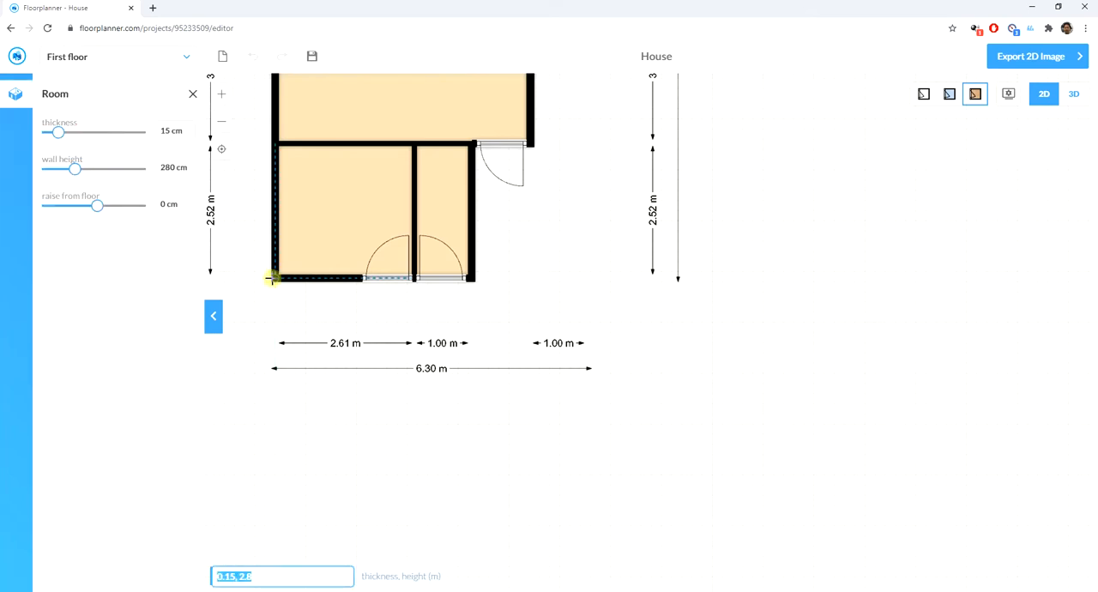
drag(271, 277, 470, 391)
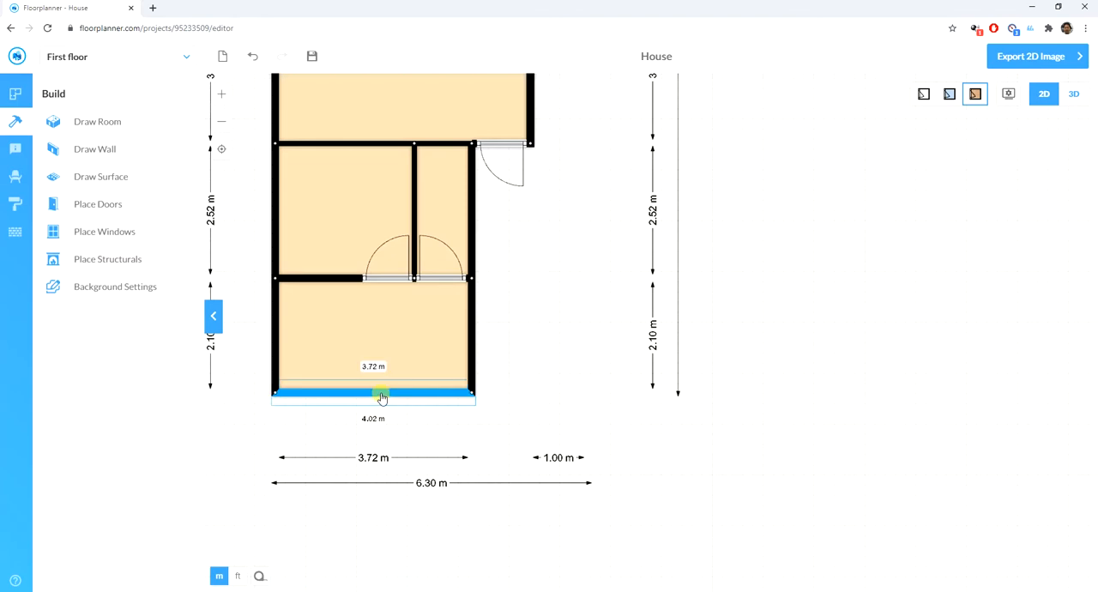
- Move the bottom wall of the new lowest room upward so the room is 1.70 m deep
click(382, 390)
drag(384, 390, 386, 374)
scroll(385, 376, up, 2)
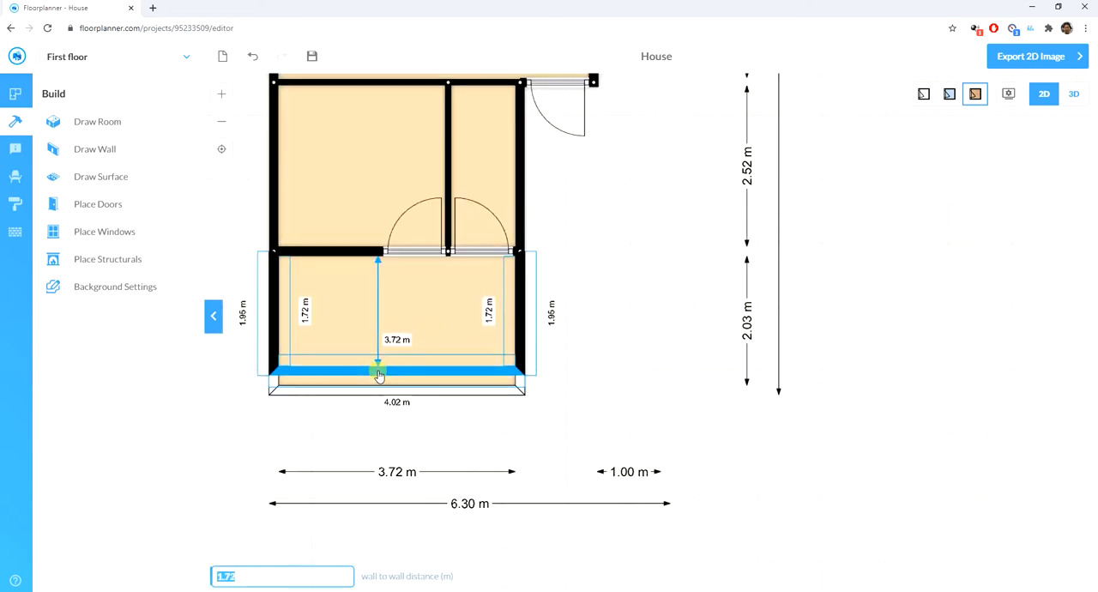
mouse_move(377, 373)
mouse_down()
mouse_move(381, 364)
mouse_move(385, 374)
mouse_up()
click(548, 369)
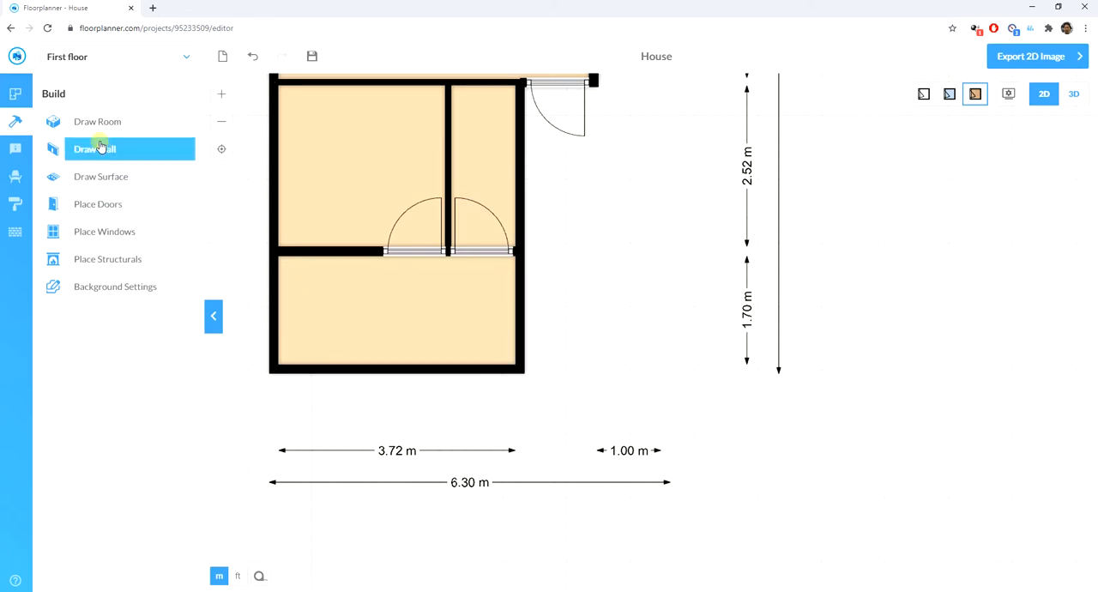
- Place a standard door at the upper end of the lowest room's left wall, opening inward and hinged at its upper end
click(84, 206)
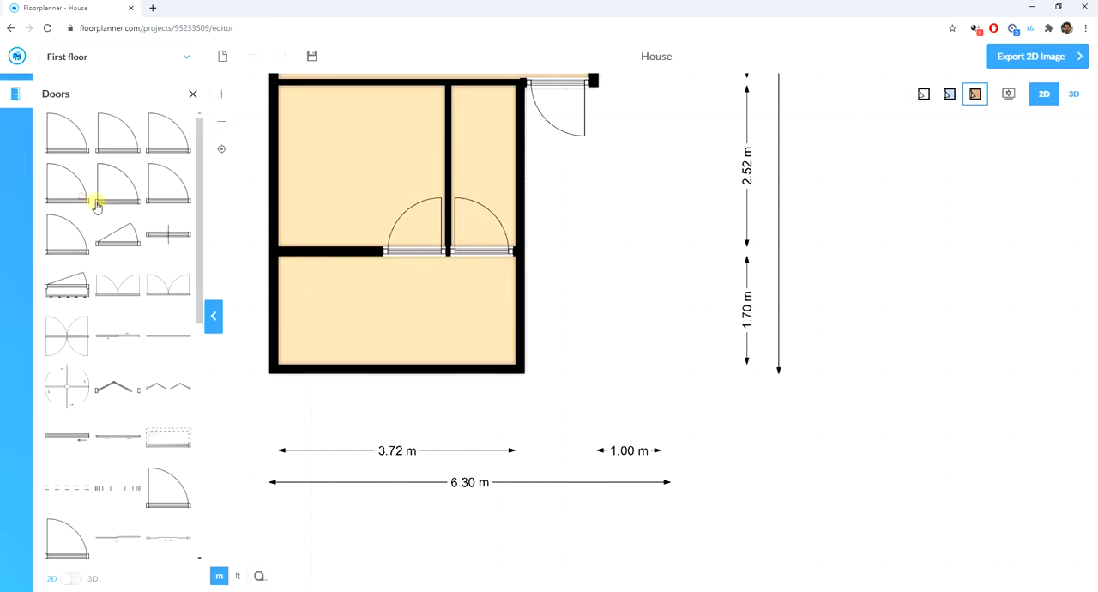
drag(68, 140, 270, 291)
click(273, 288)
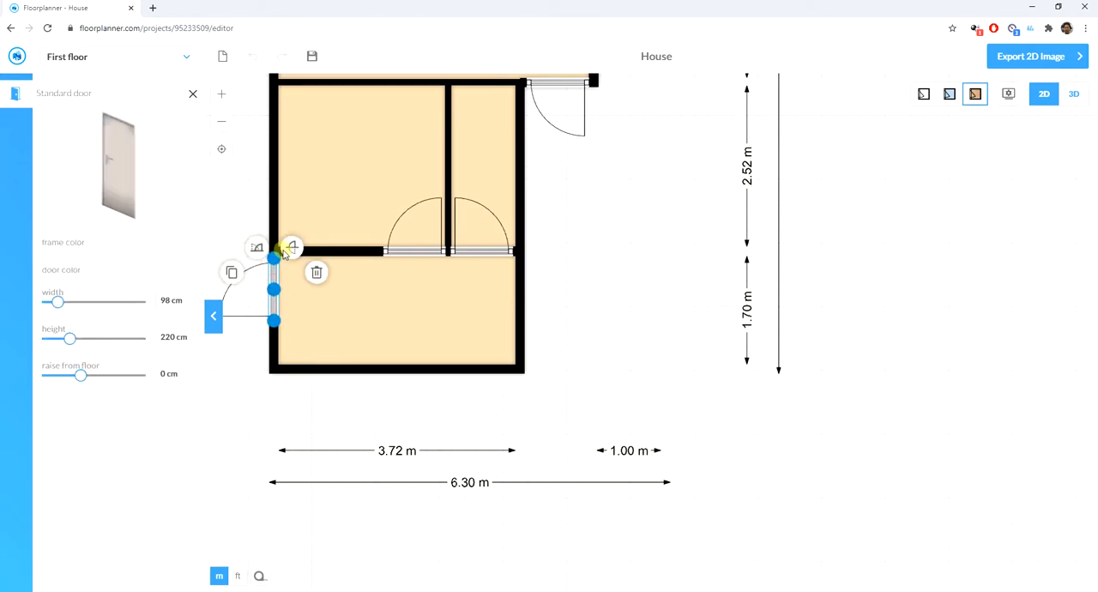
click(293, 249)
click(257, 245)
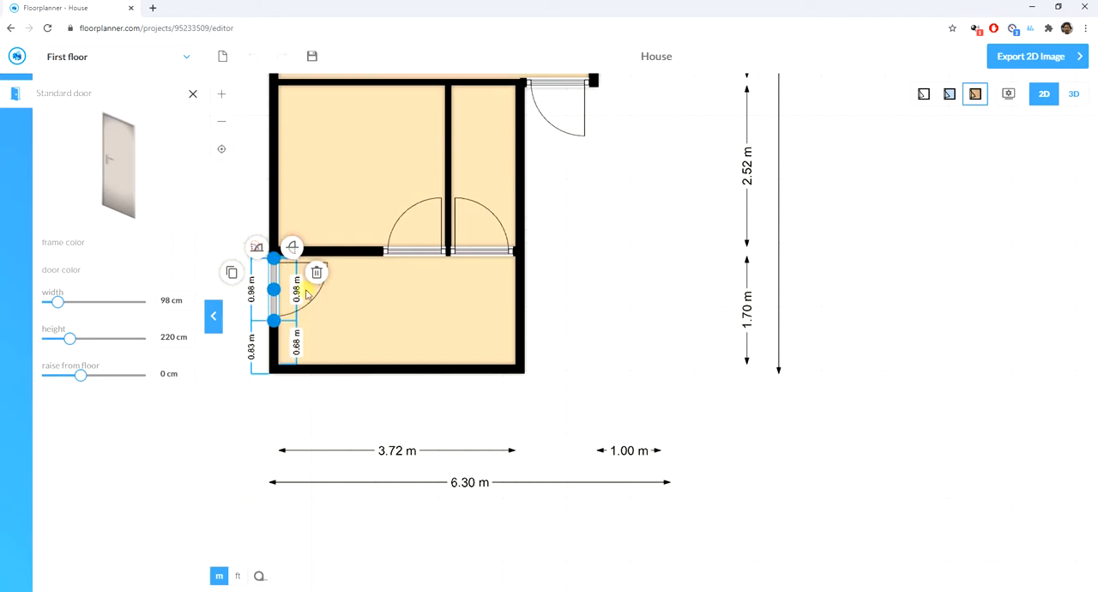
click(630, 330)
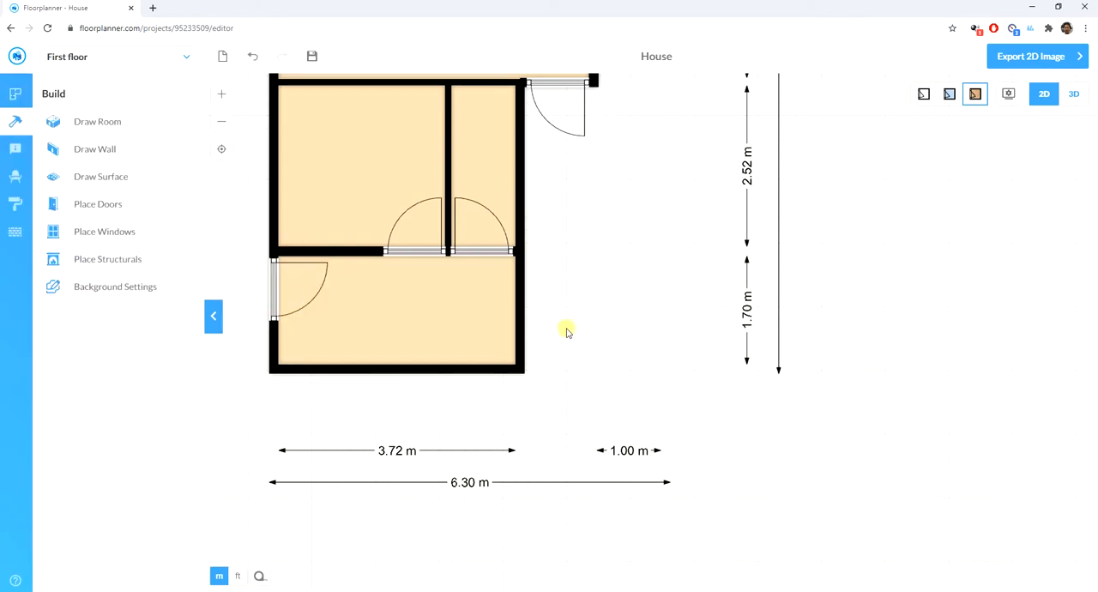
- Reduce the thickness of the lowest room's right wall to the minimum so that side is open
click(519, 288)
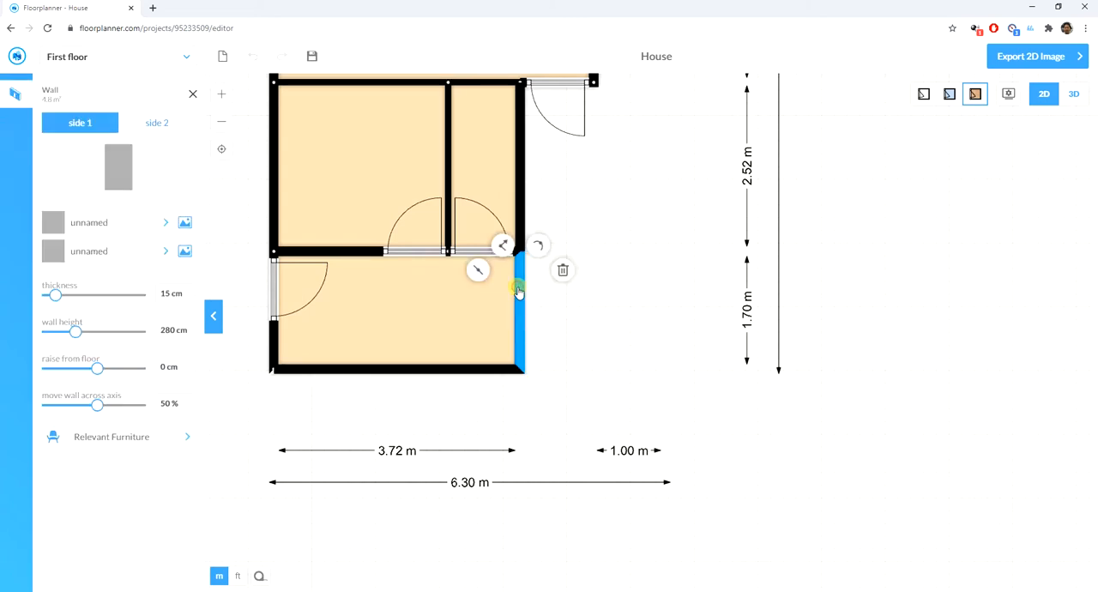
double_click(188, 301)
click(188, 301)
click(188, 301)
click(188, 302)
click(188, 301)
click(188, 302)
click(188, 302)
click(188, 302)
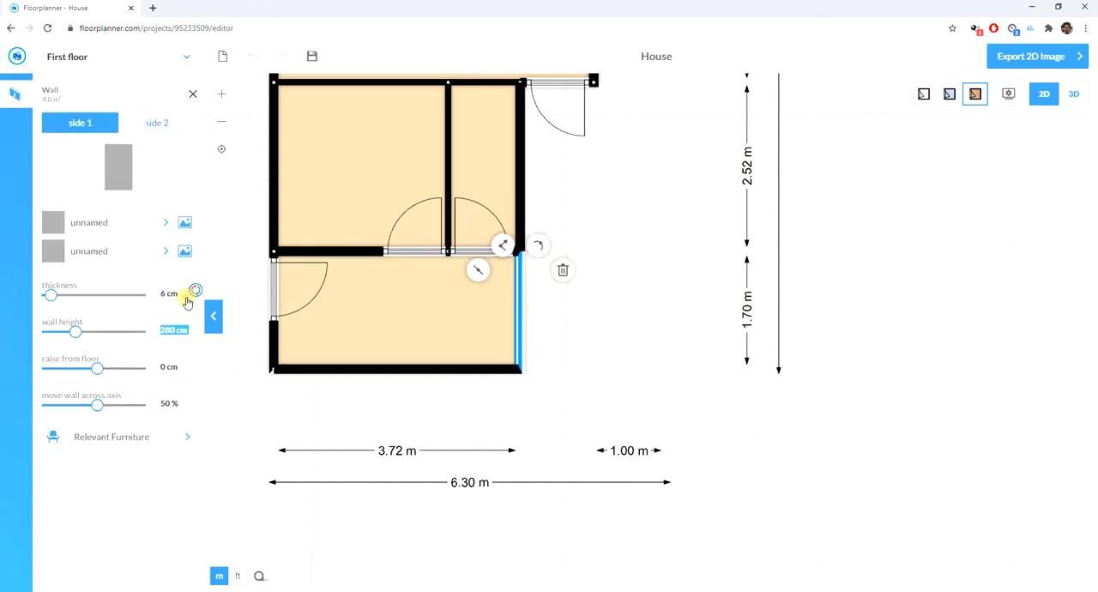
click(188, 302)
click(187, 302)
click(188, 301)
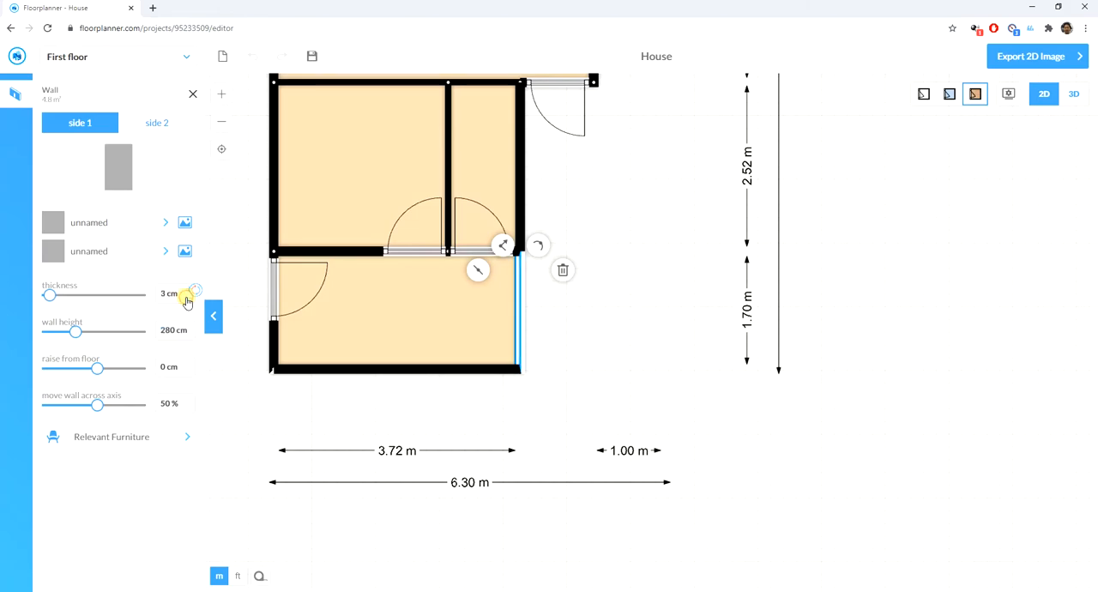
click(188, 302)
click(188, 302)
click(188, 302)
click(593, 315)
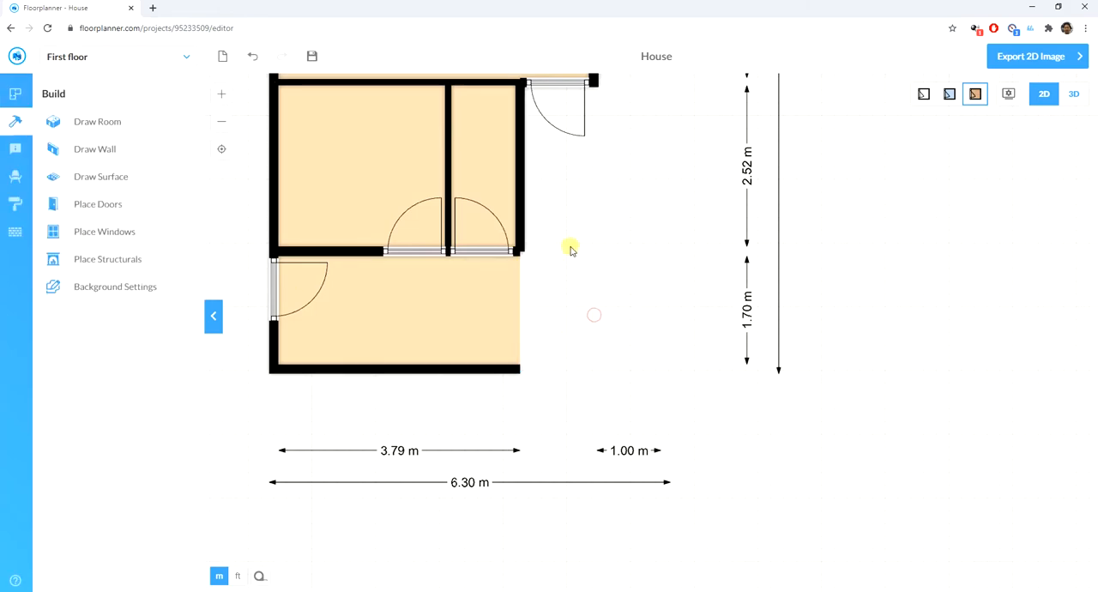
- Set the thickness of the wall between the wider room and the open-sided room below it to 10 cm
drag(619, 254, 546, 278)
drag(494, 303, 595, 294)
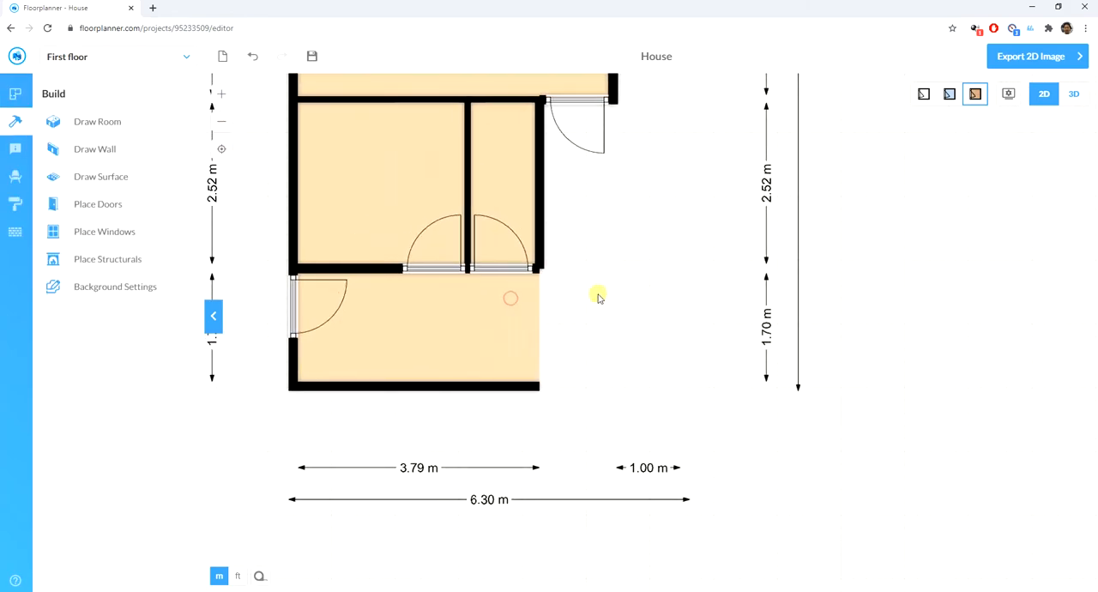
click(375, 272)
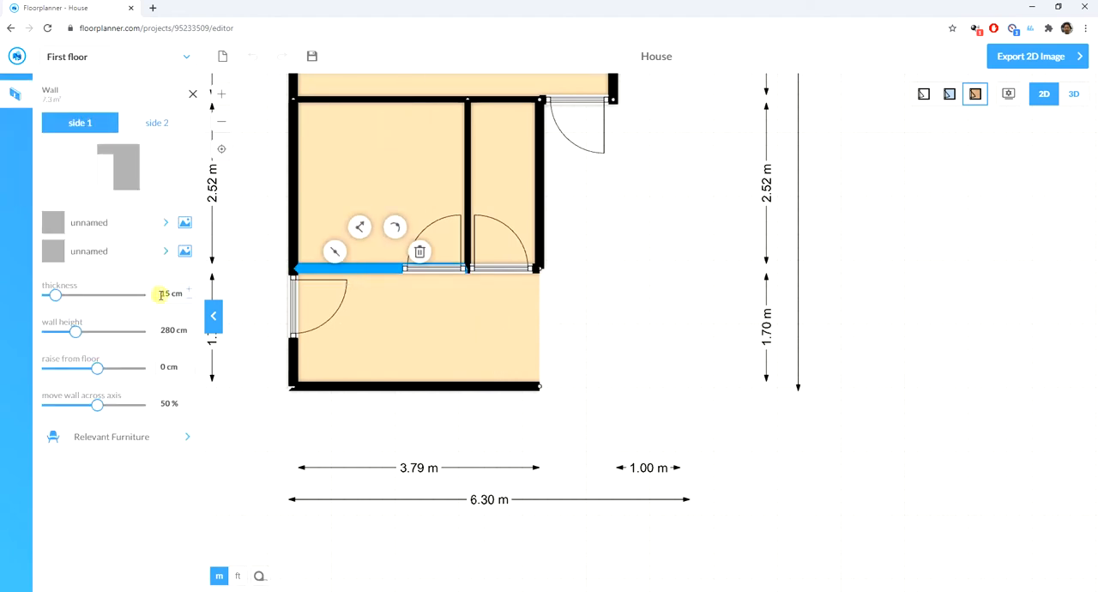
click(187, 297)
click(187, 297)
click(187, 297)
click(187, 298)
click(187, 297)
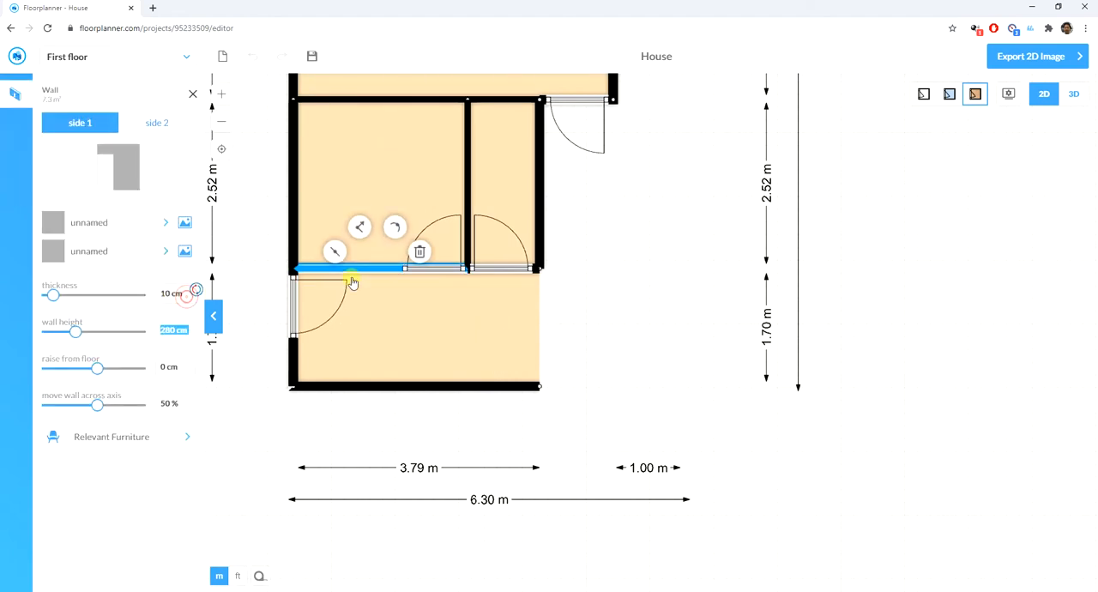
click(643, 274)
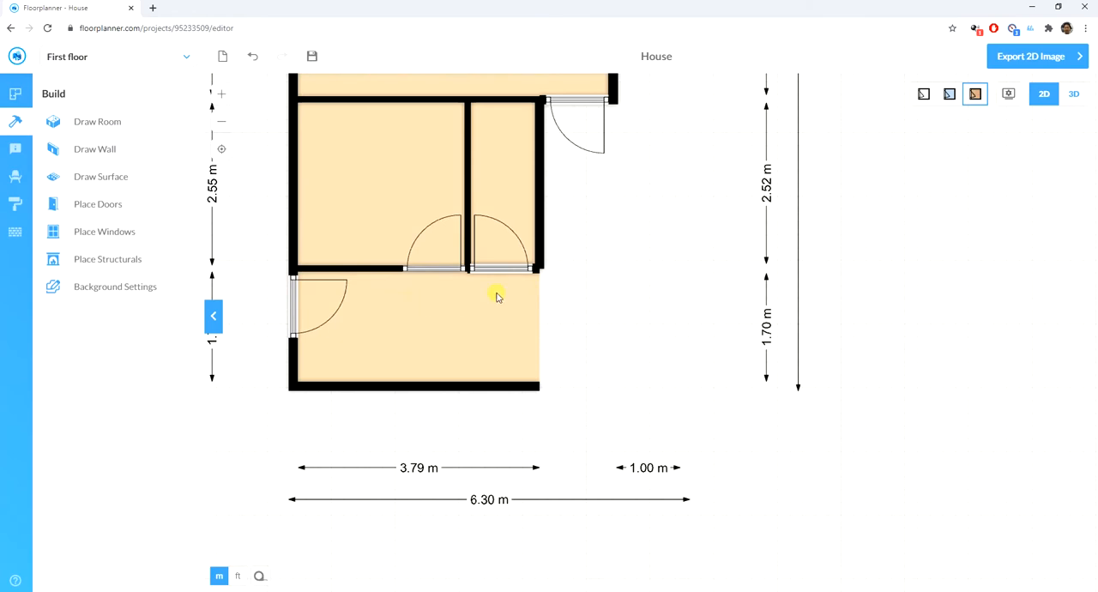
- Draw a room about 4.87 m wide and 2.53 m deep directly below the open-sided room
scroll(346, 287, down, 2)
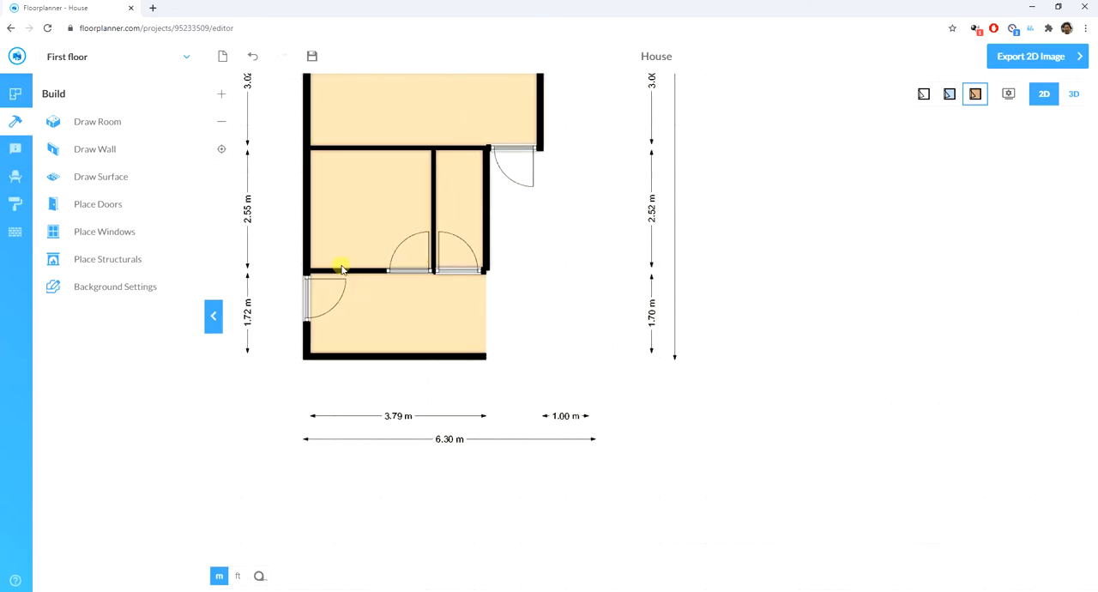
scroll(394, 370, up, 1)
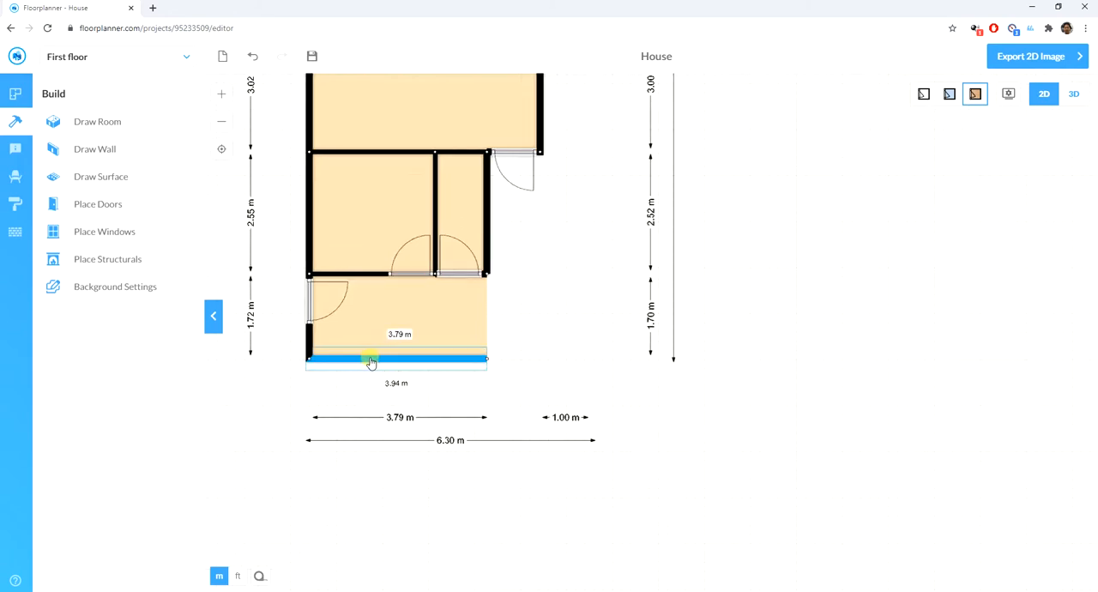
click(85, 131)
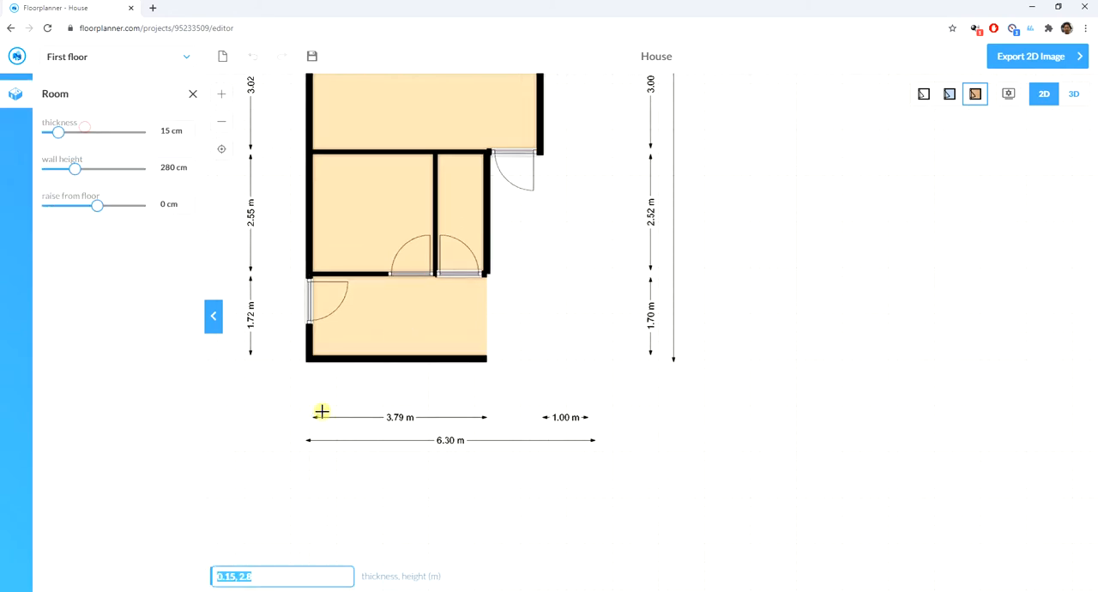
drag(308, 361, 540, 482)
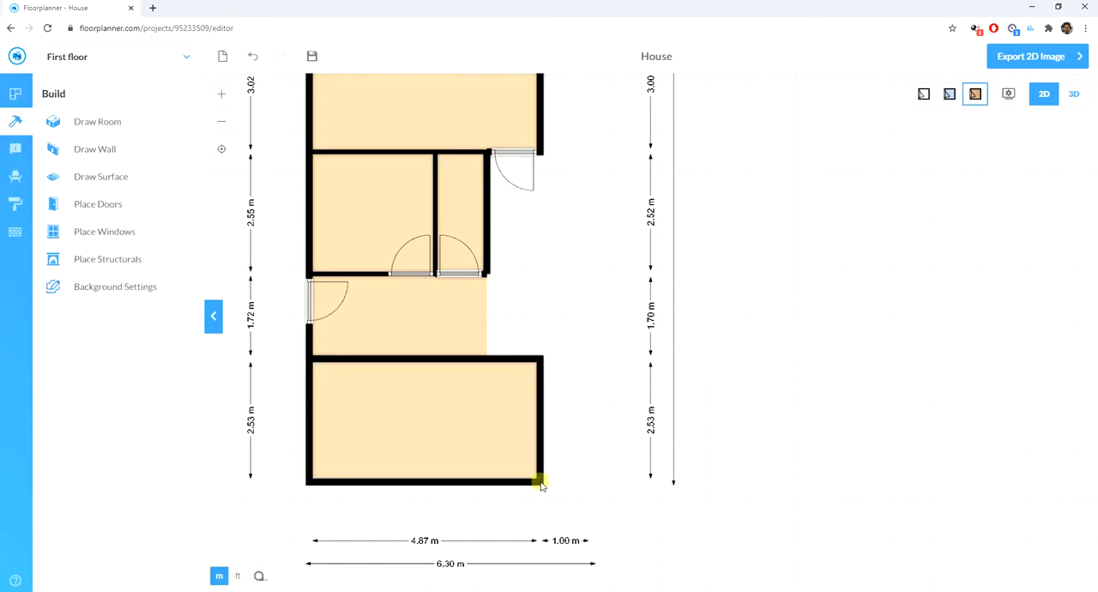
- Set the thickness of the wall between the open-sided room and the new room below it to 10 cm
click(441, 359)
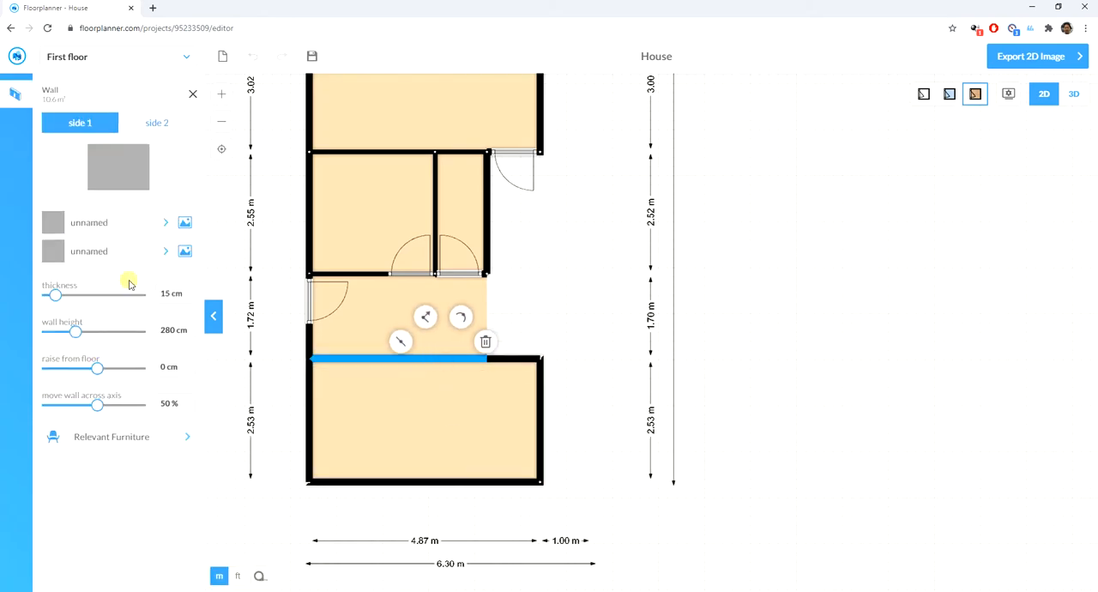
click(190, 300)
click(190, 299)
click(189, 300)
click(189, 300)
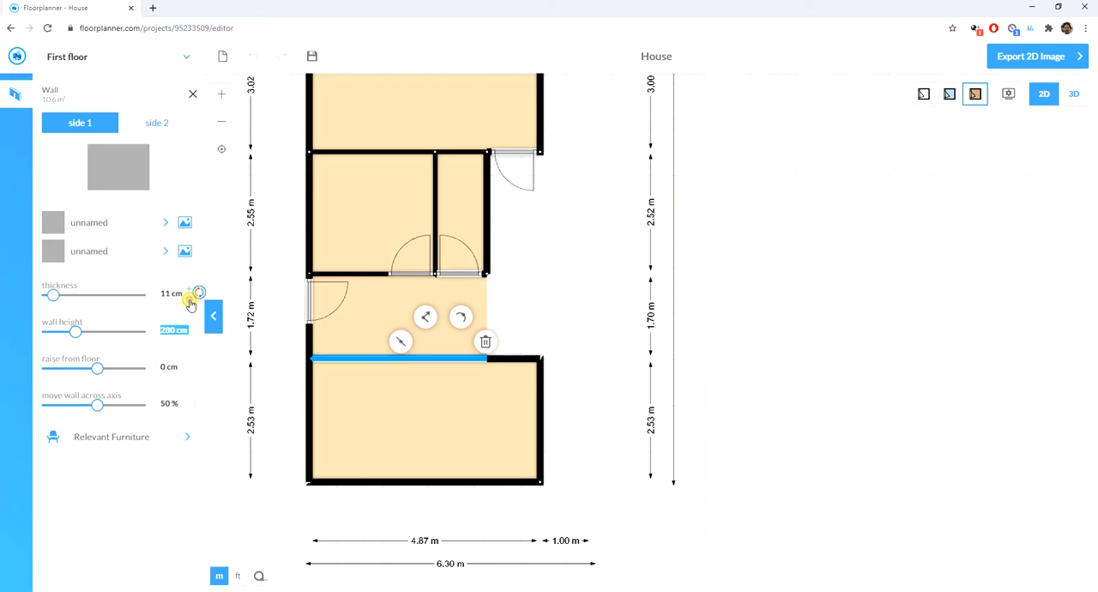
click(190, 299)
click(690, 361)
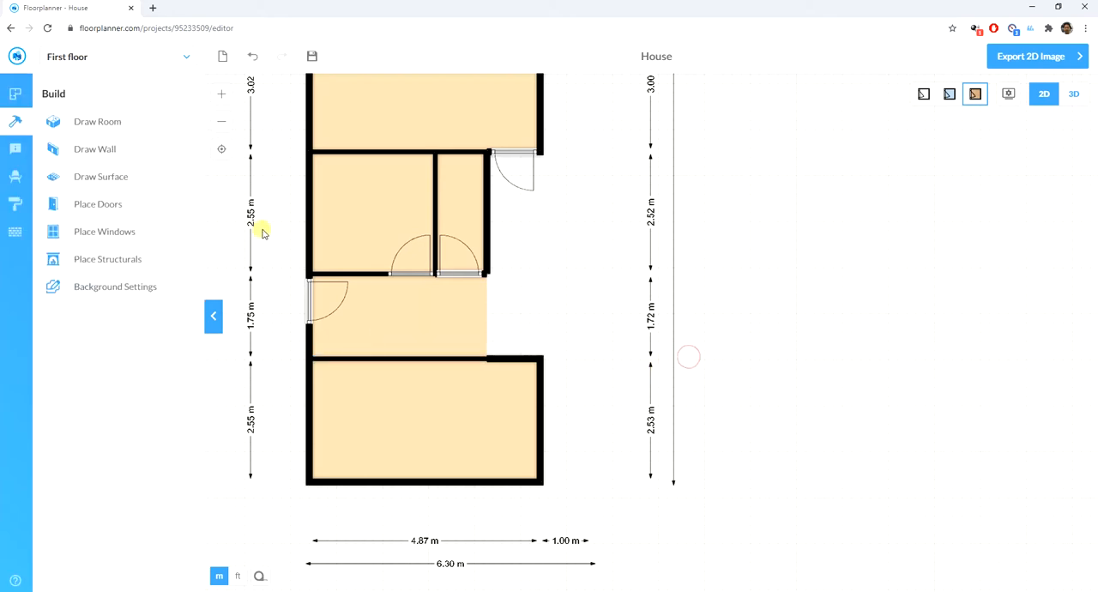
- Place a standard door in the short wall segment at the new room's upper right corner, and flip it to open inward
click(103, 205)
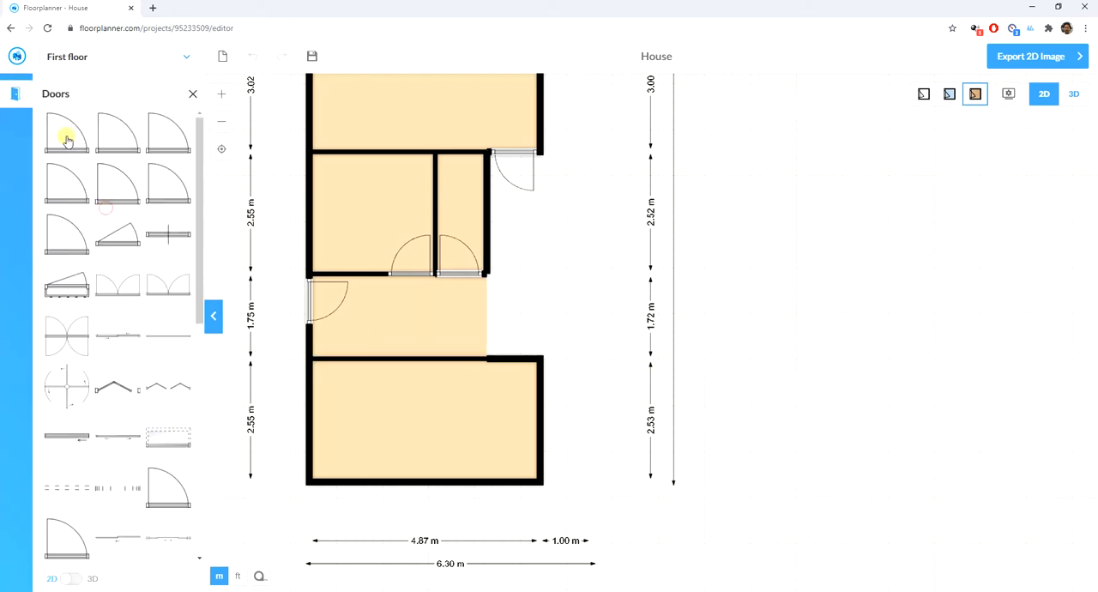
drag(69, 138, 515, 366)
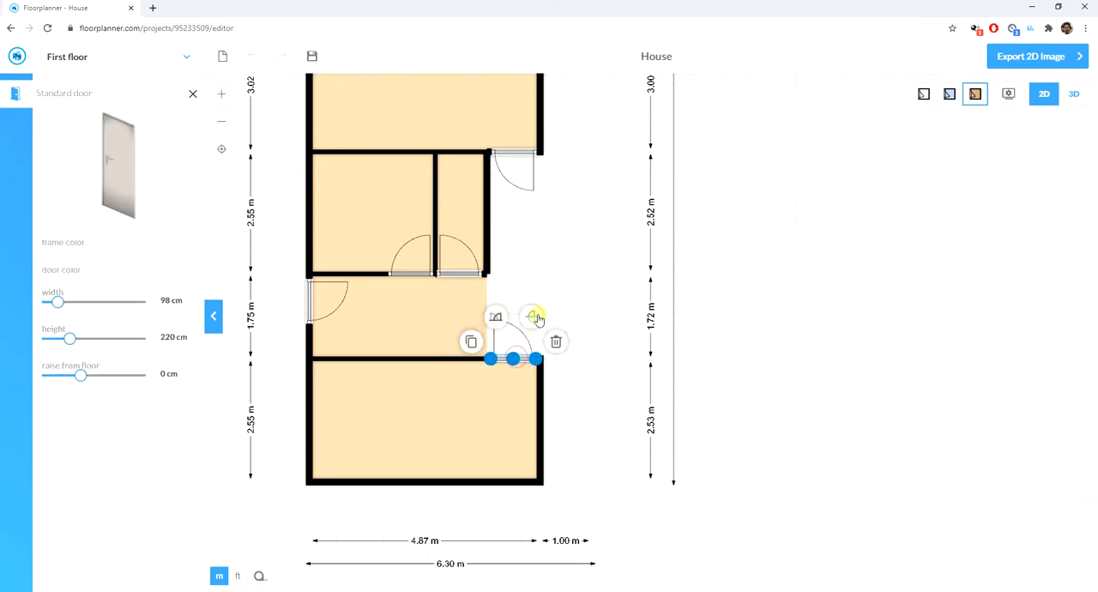
click(531, 316)
click(594, 414)
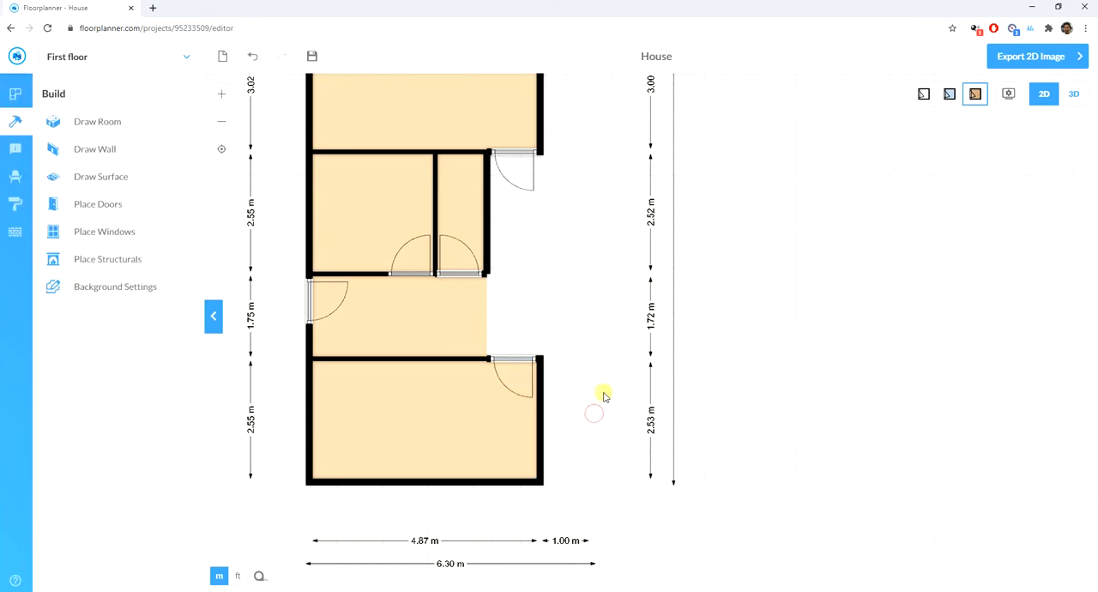
- Move the bottom wall of the new lowest room downward so the room is 3.00 m deep
click(419, 493)
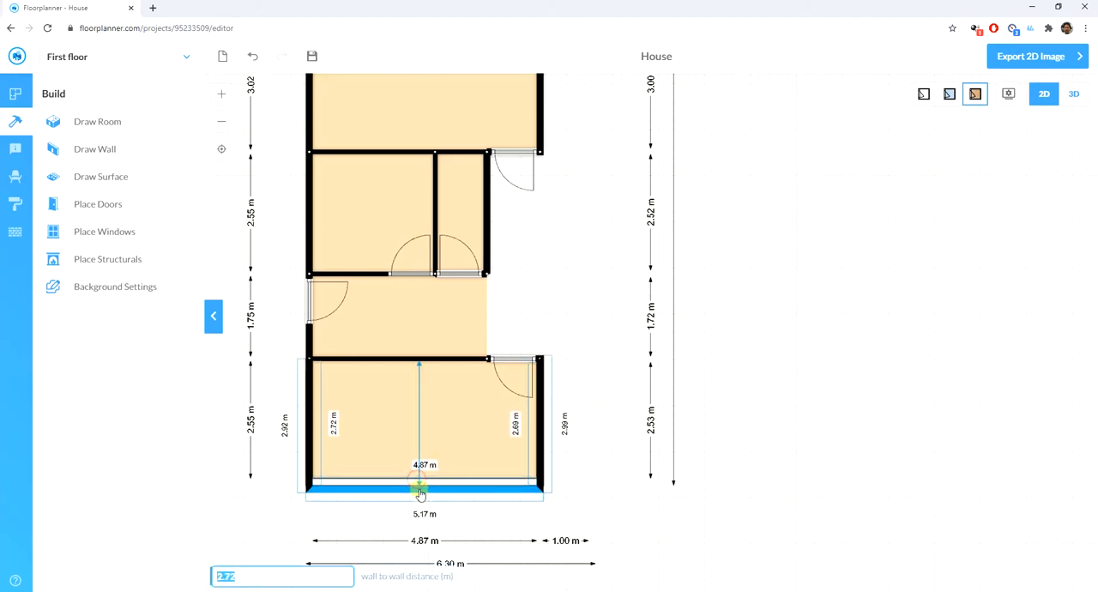
drag(420, 498, 421, 506)
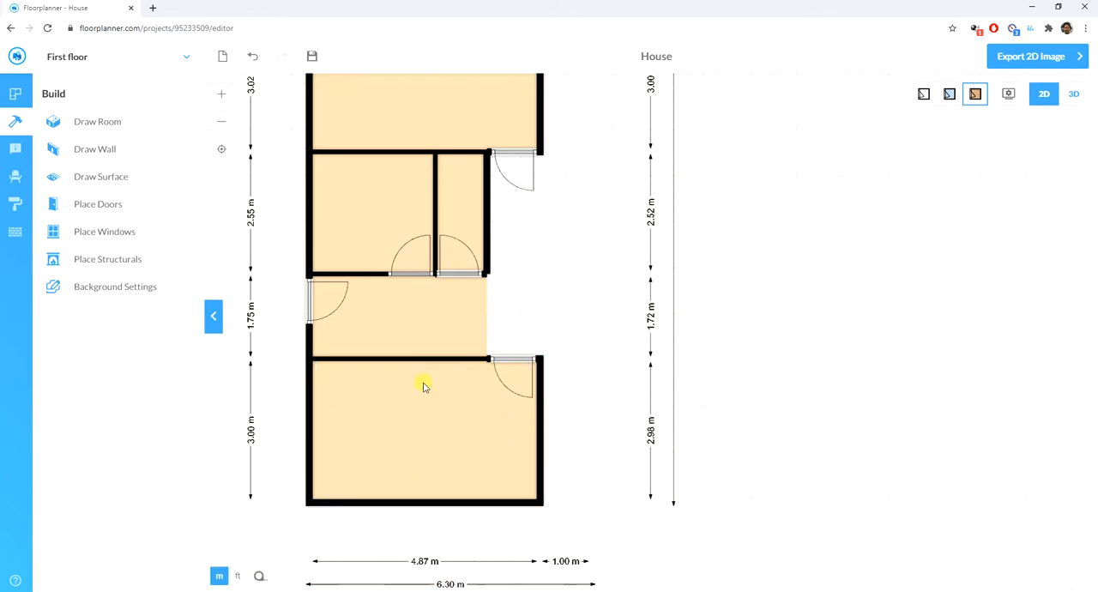
scroll(262, 427, down, 5)
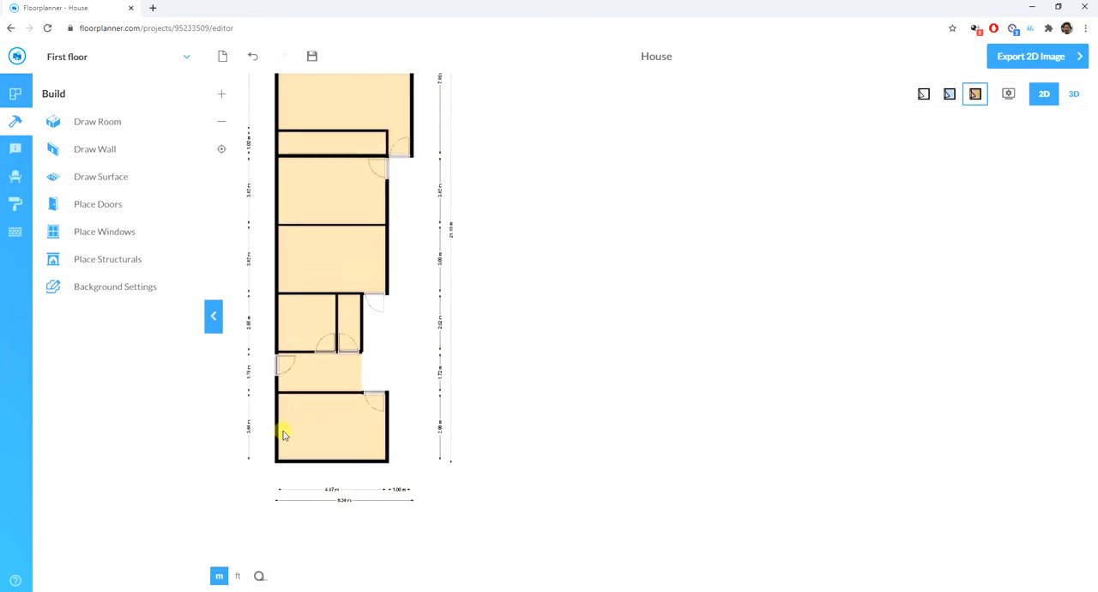
- Draw a horizontal wall about 3.63 m long extending outward from the top room's right wall, about 1.28 m below its upper corner
scroll(403, 418, down, 4)
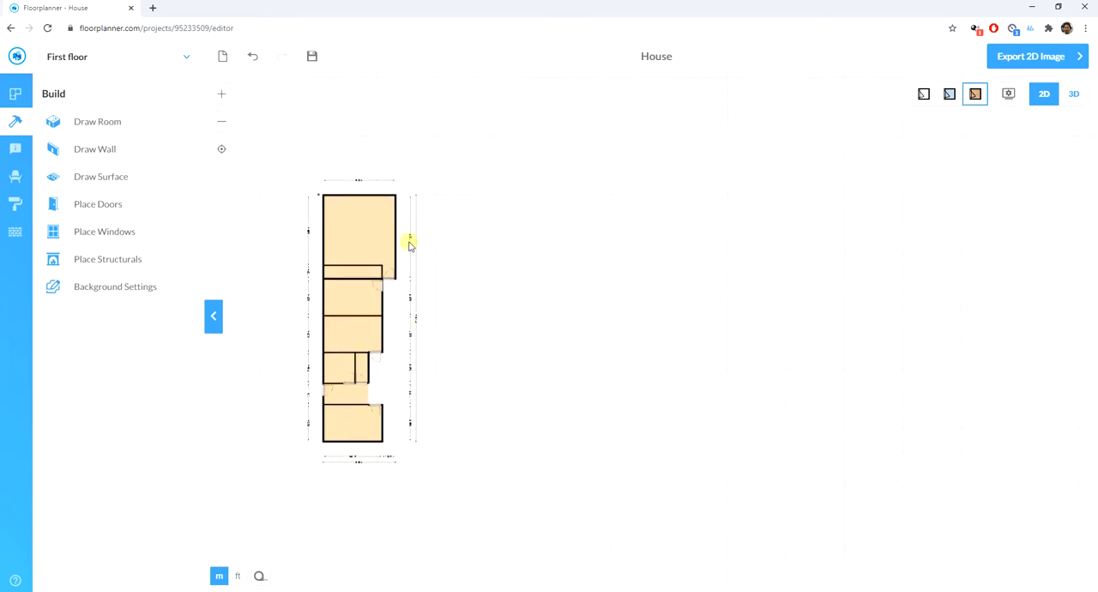
scroll(404, 233, up, 3)
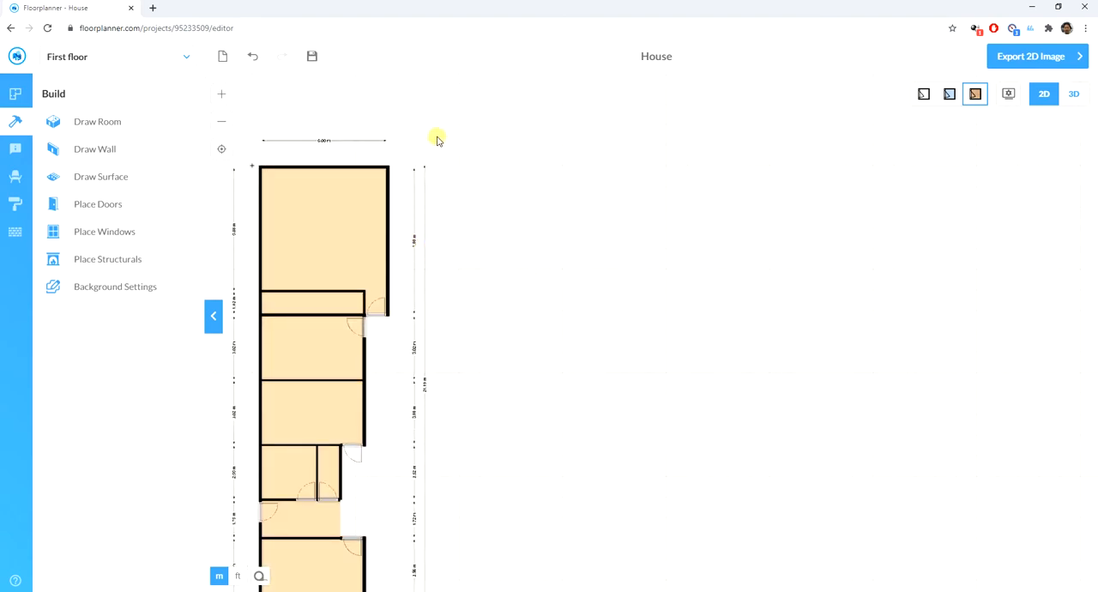
scroll(404, 164, down, 2)
scroll(432, 196, up, 5)
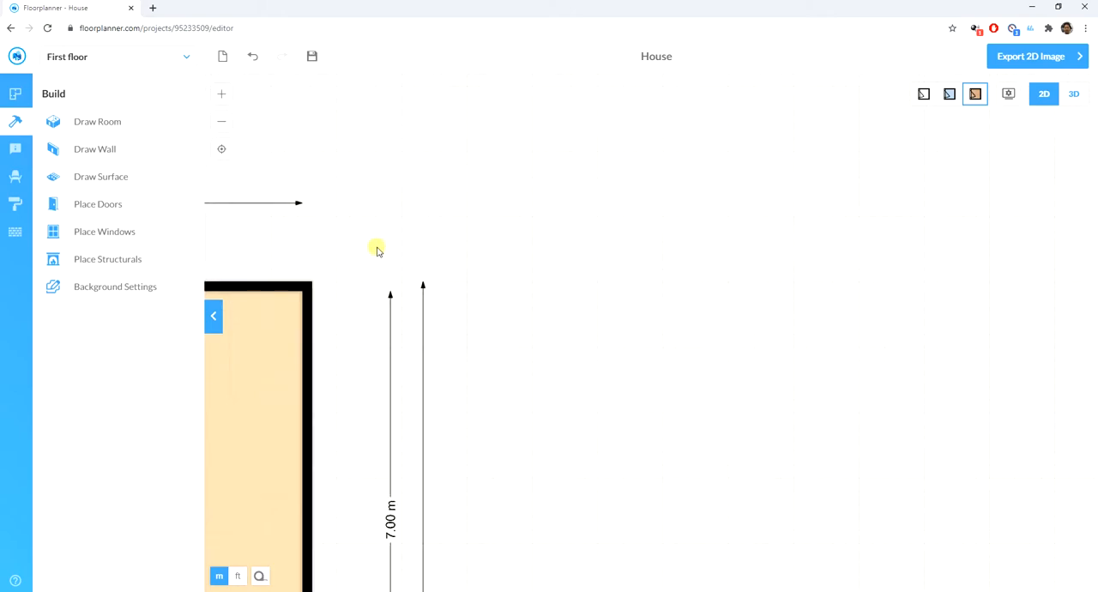
scroll(297, 218, down, 3)
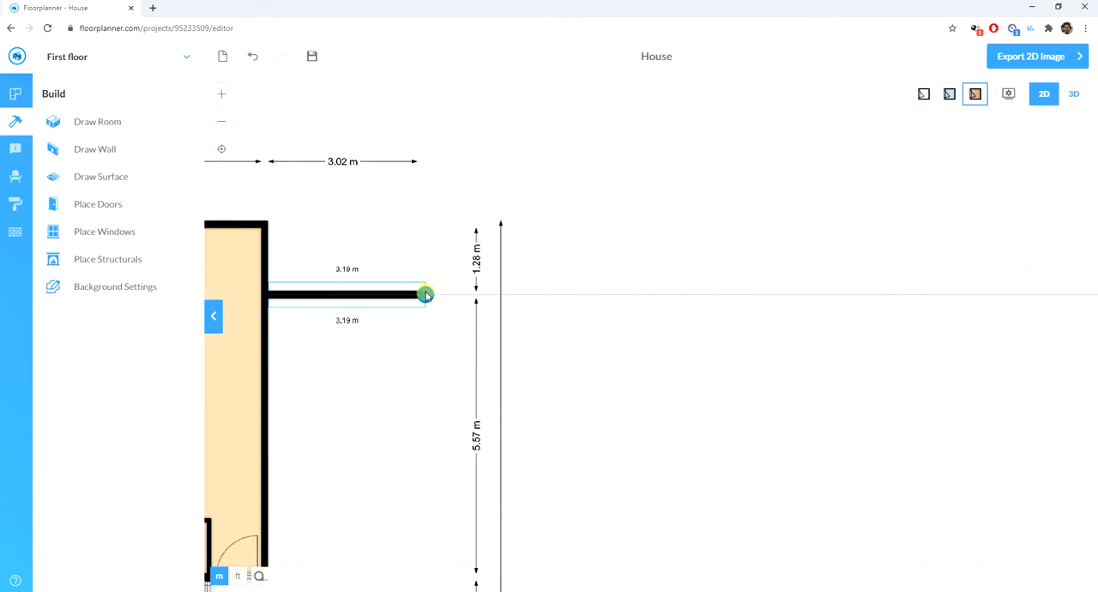
drag(424, 292, 447, 294)
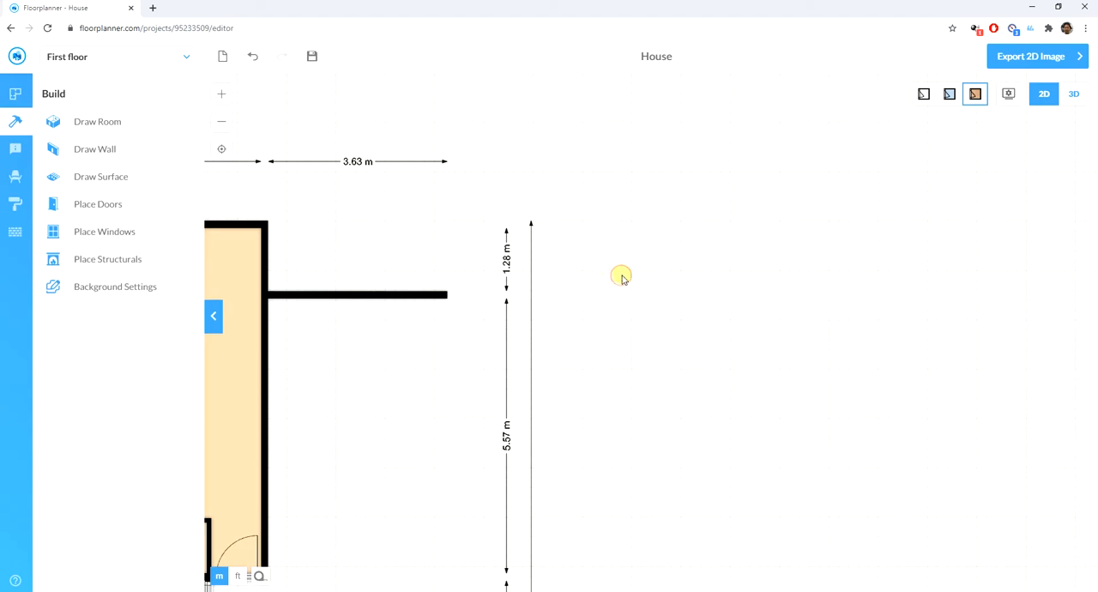
click(267, 245)
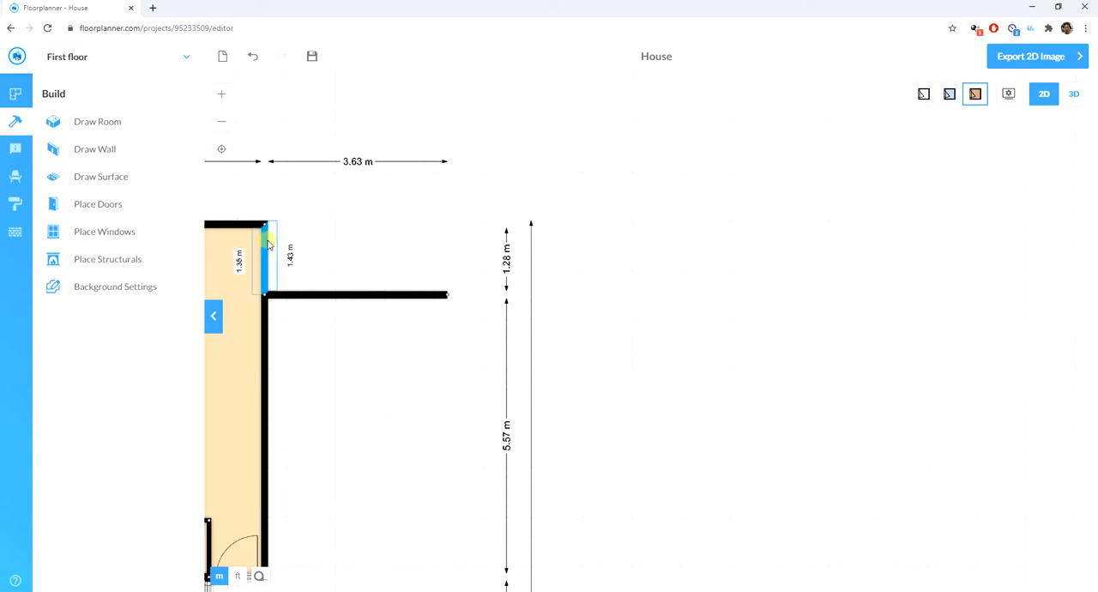
- Place a double door in the new horizontal wall, directly beside the top room
click(101, 204)
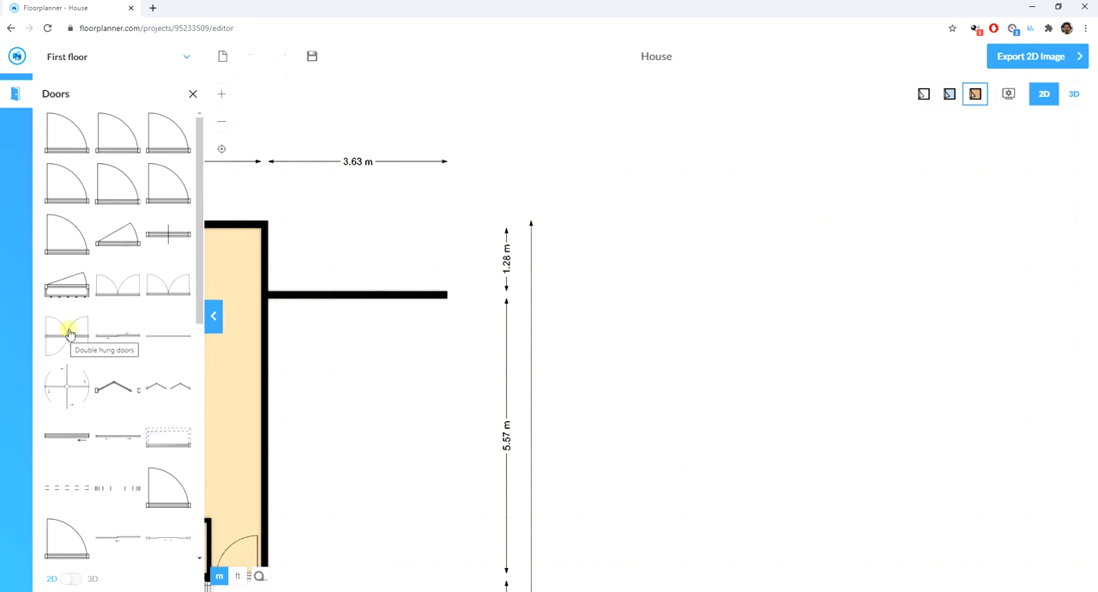
drag(112, 291, 314, 290)
click(355, 359)
- Move the double-door wall slightly upward and shorten it to 2.00 m
click(418, 295)
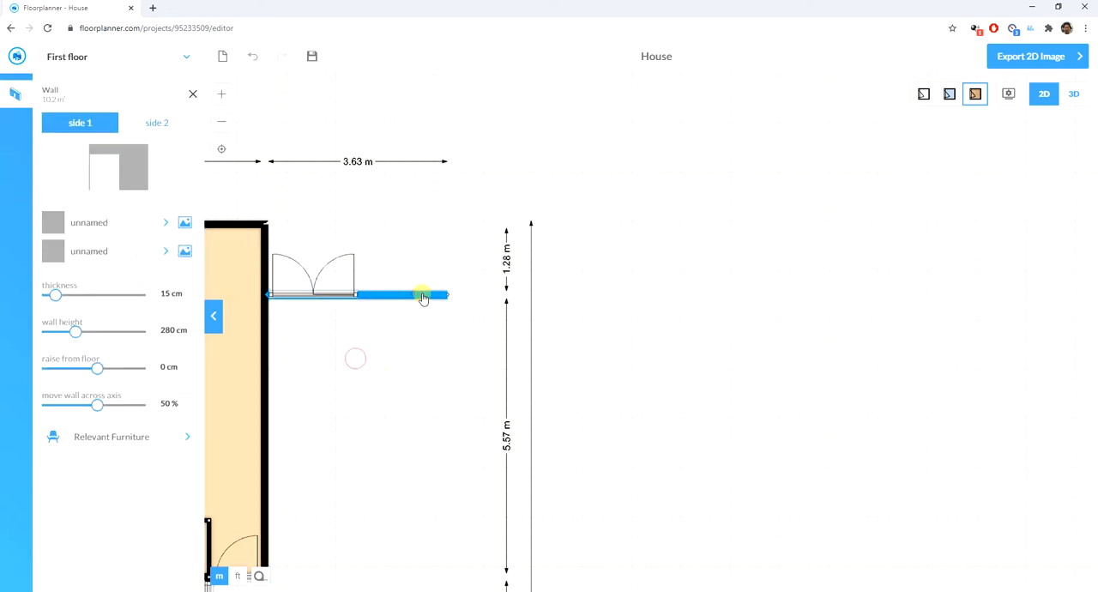
click(441, 307)
drag(447, 298, 367, 299)
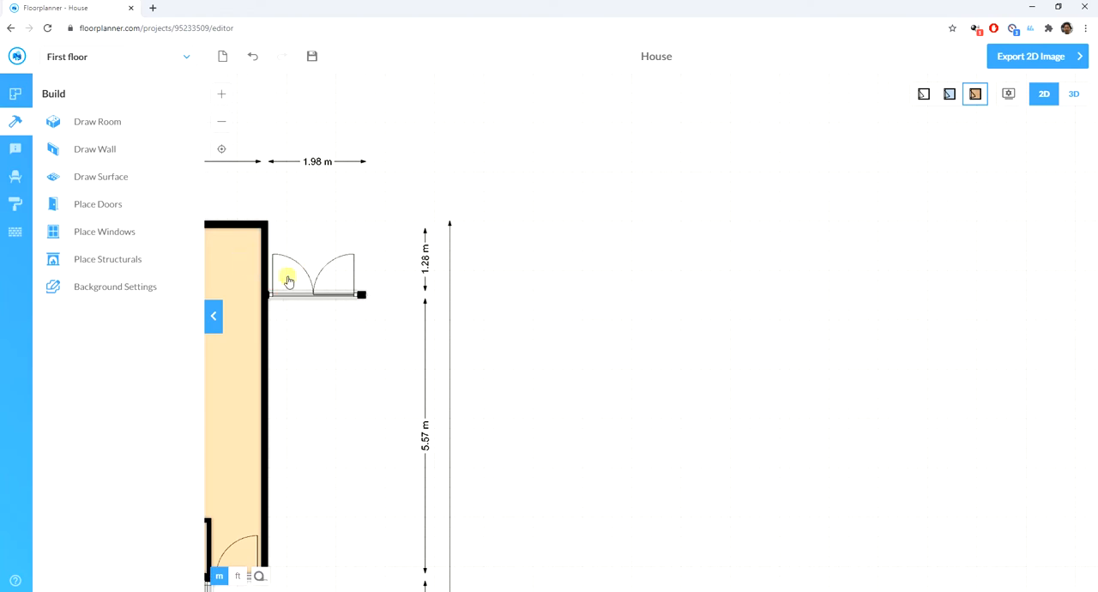
drag(366, 296, 426, 282)
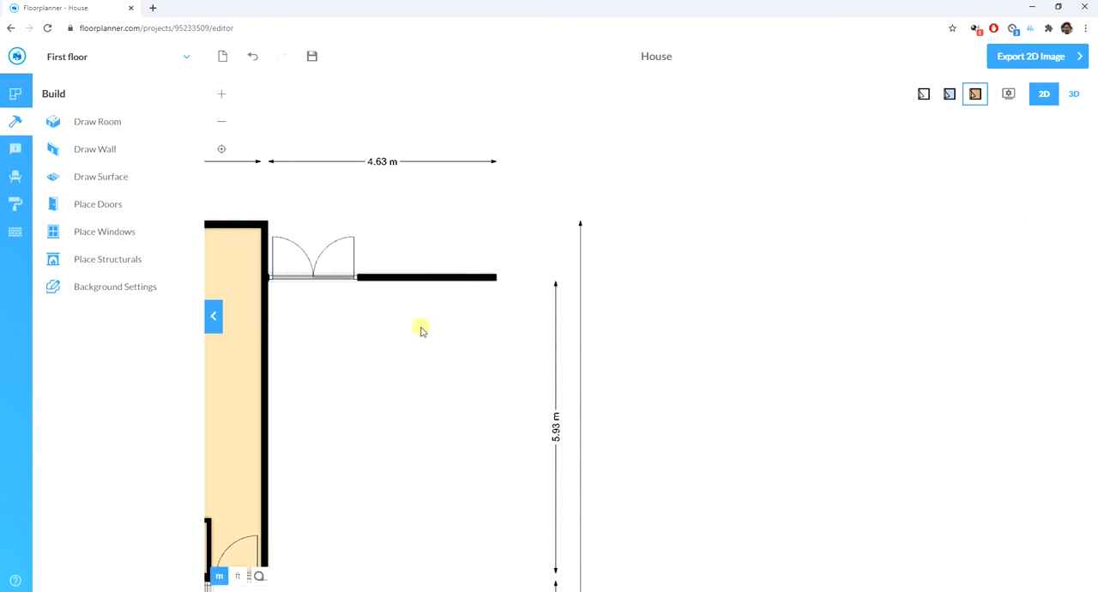
click(472, 278)
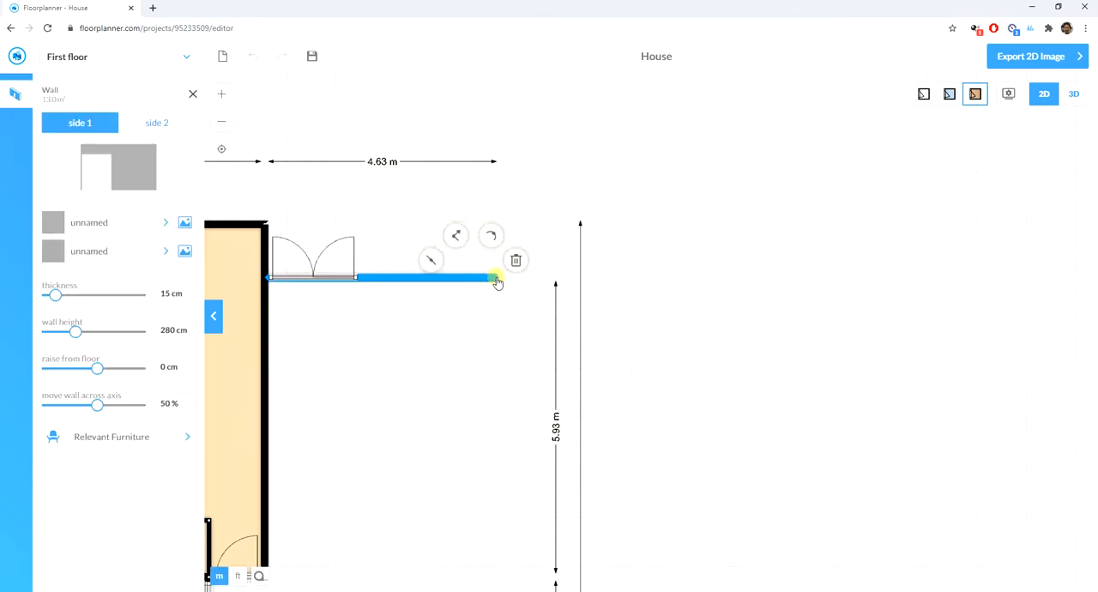
drag(496, 278, 366, 278)
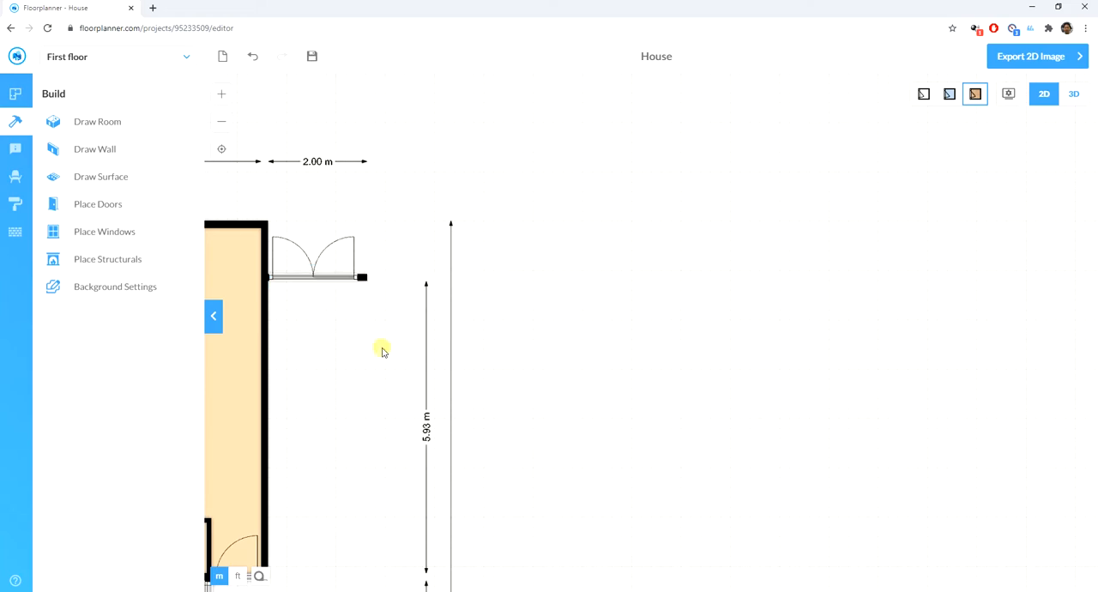
- Draw a large room about 9.68 m deep against the free end of the double-door wall
scroll(241, 325, up, 3)
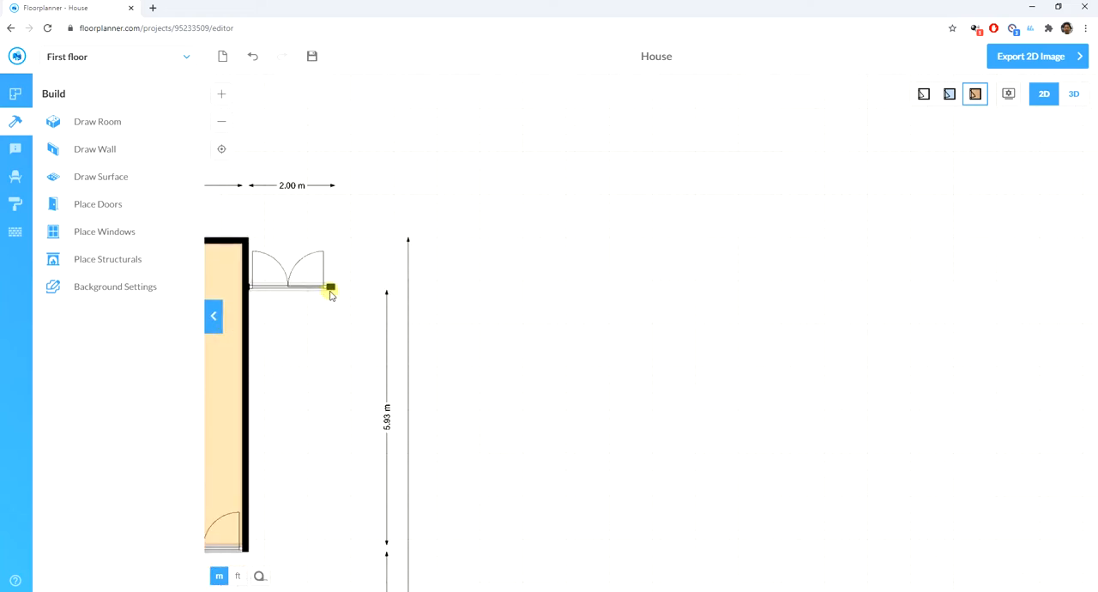
scroll(357, 258, down, 5)
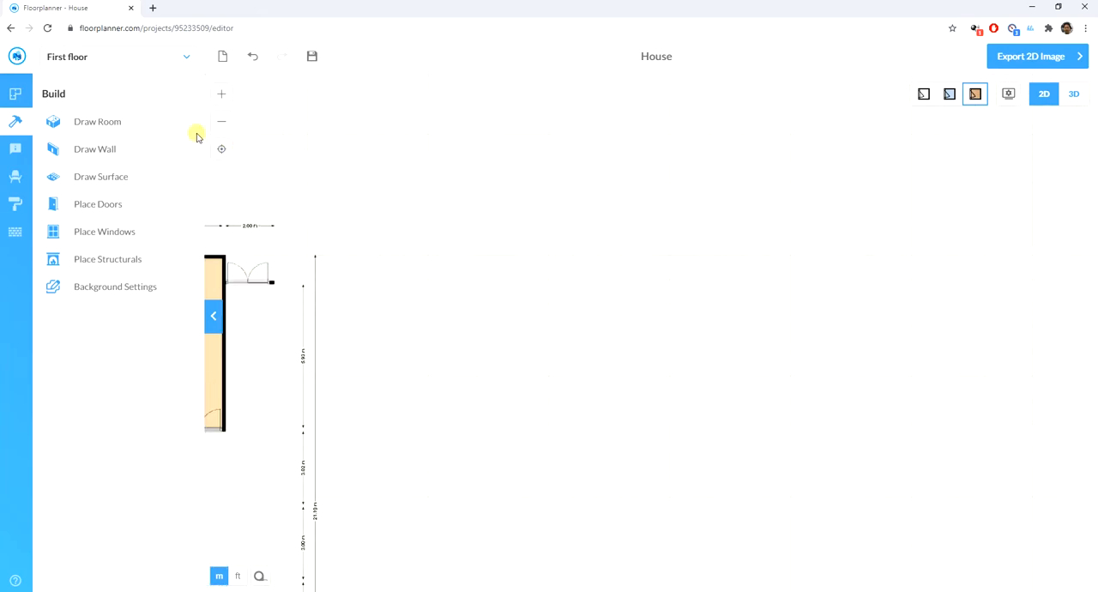
click(94, 133)
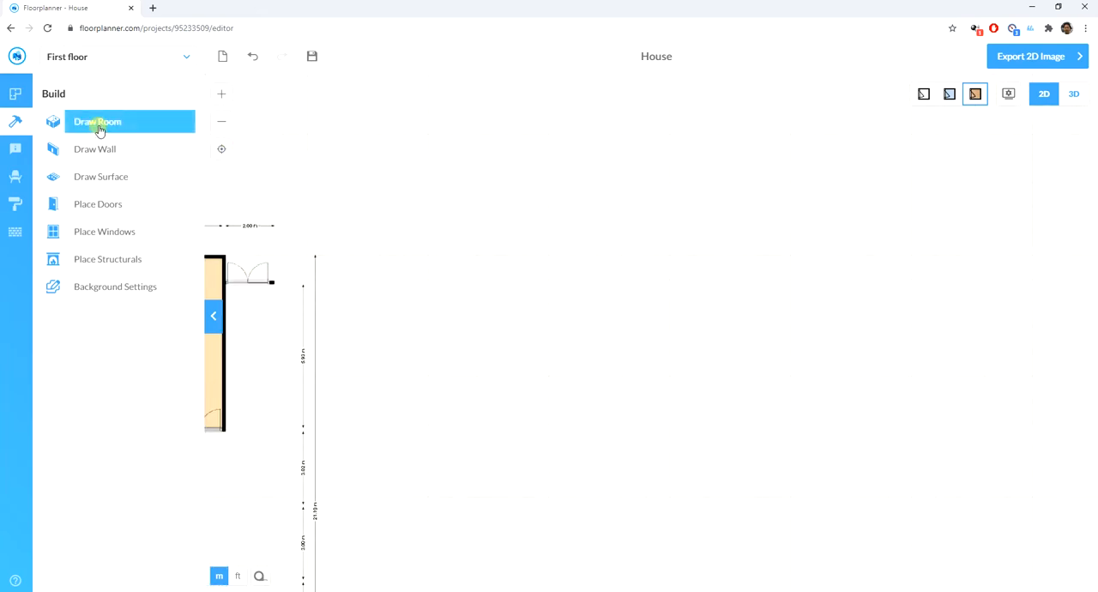
click(98, 124)
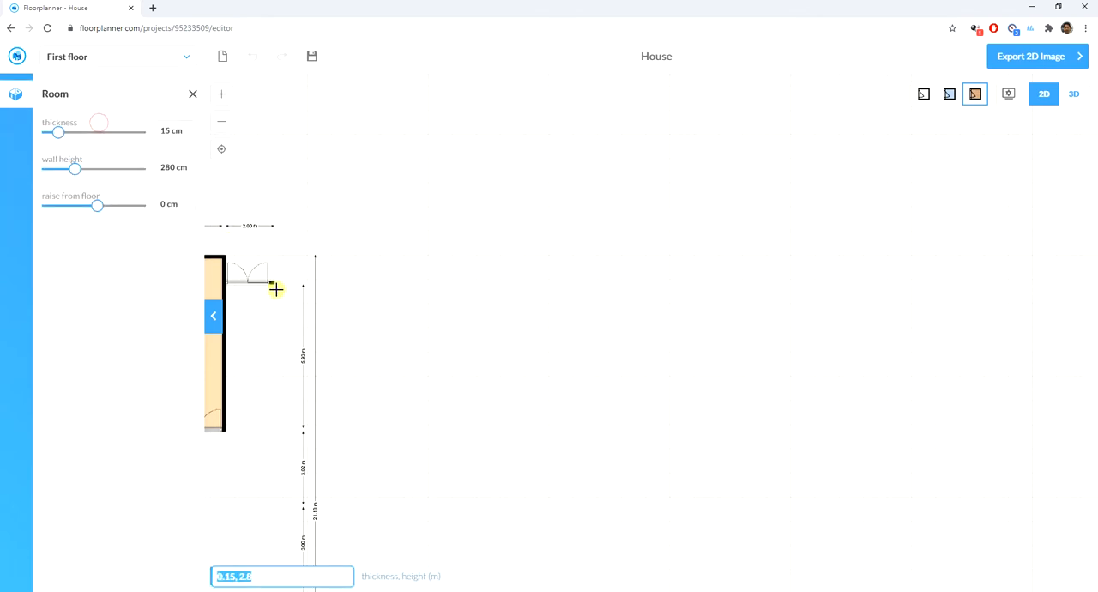
drag(273, 218, 485, 455)
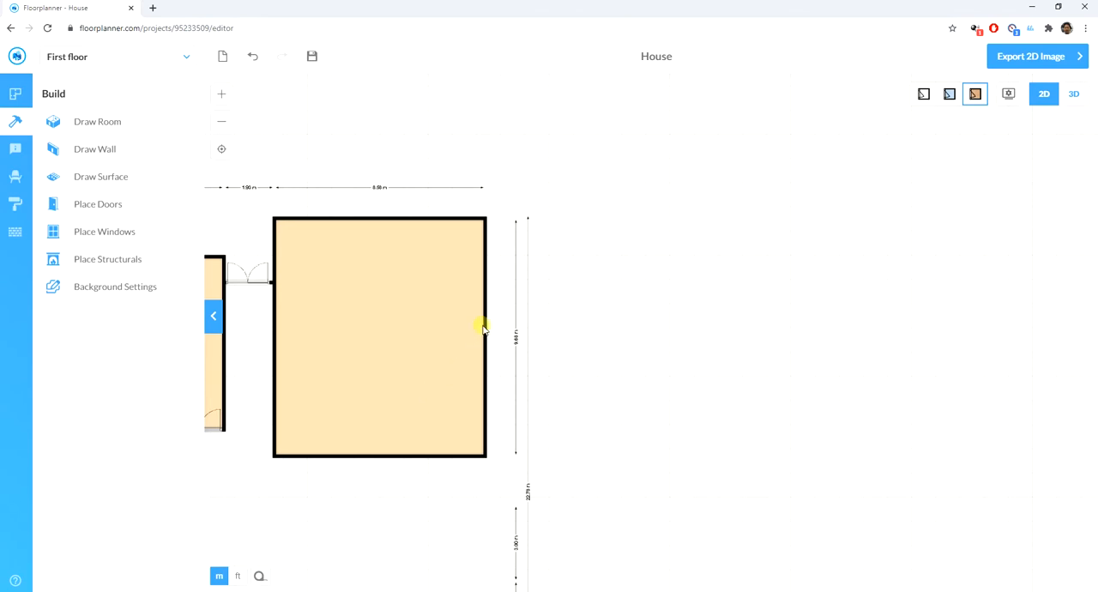
- Move the new room's right and bottom walls inward to make it 4.50 m wide and 5.50 m deep
drag(483, 329, 494, 271)
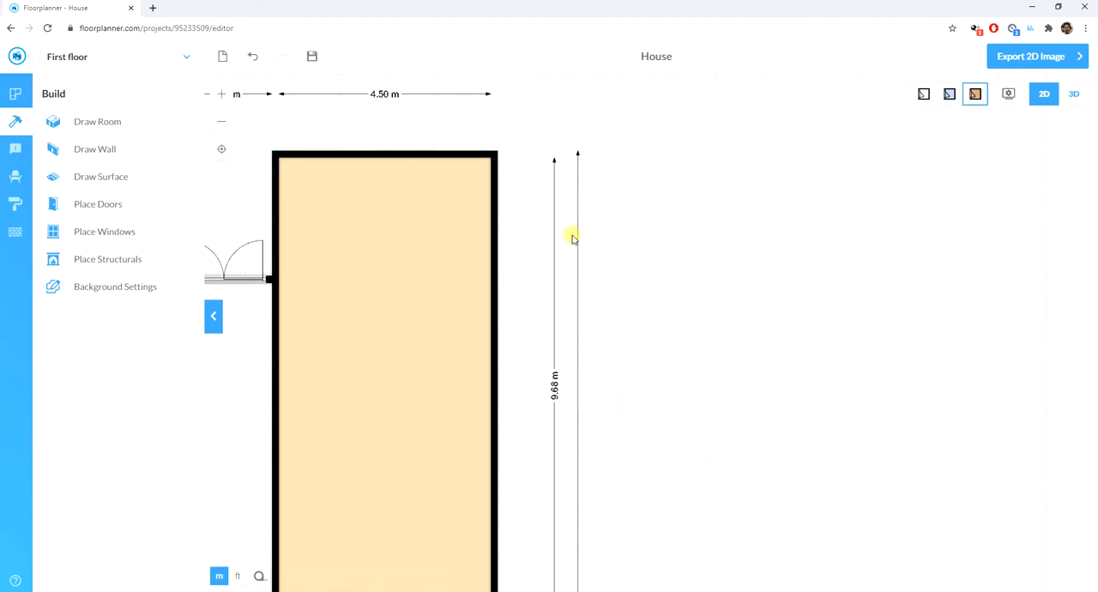
scroll(393, 131, down, 2)
scroll(357, 215, down, 1)
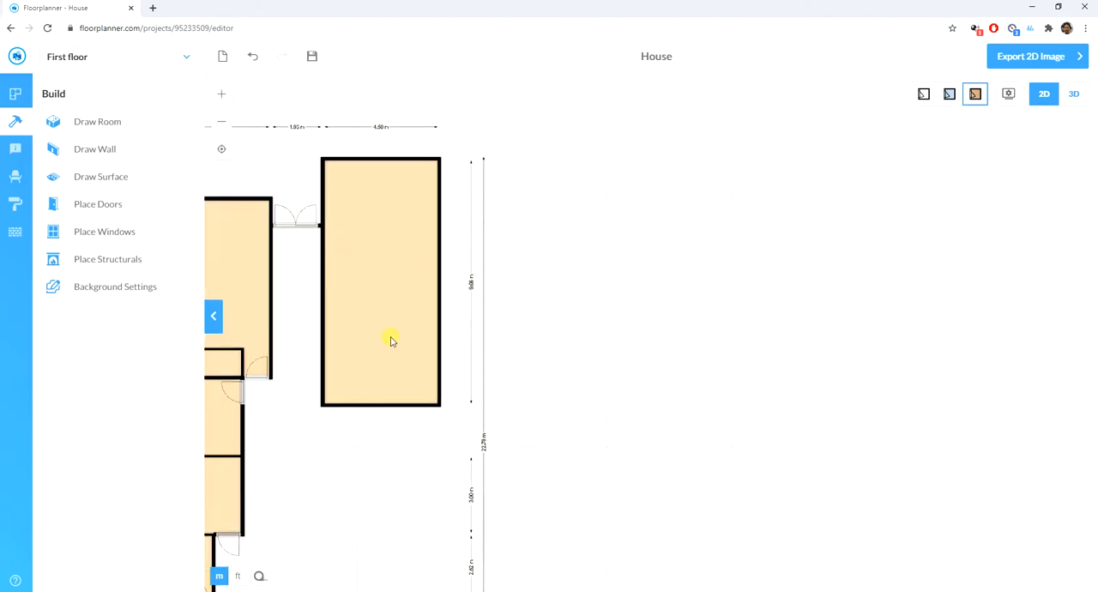
click(374, 405)
drag(371, 396, 379, 303)
scroll(371, 309, up, 5)
scroll(417, 388, down, 3)
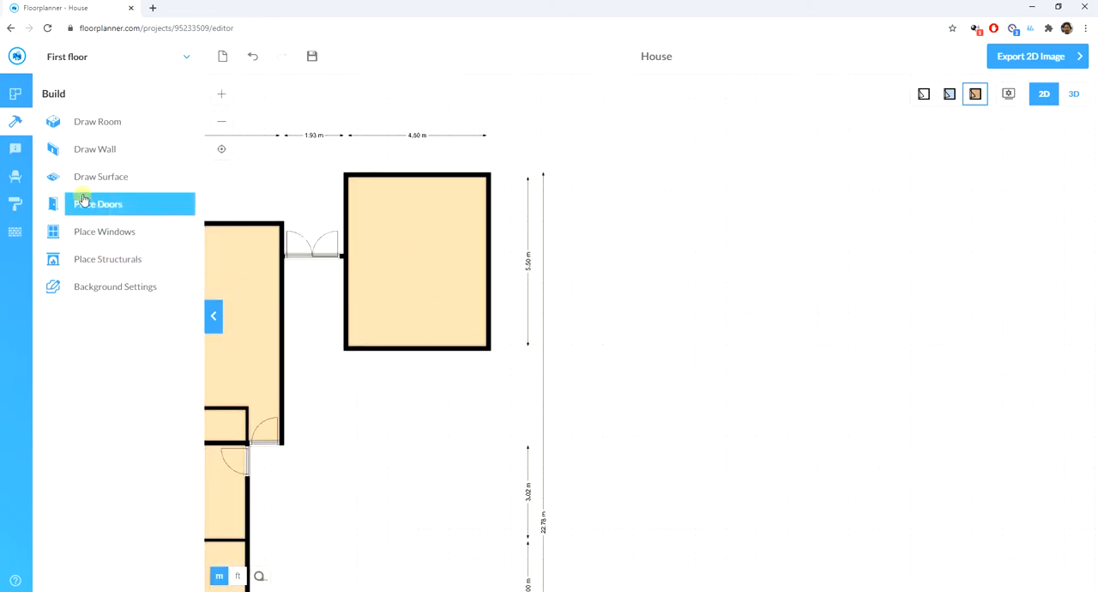
- Place a sliding door in the new room's left wall, near its lower corner
click(91, 121)
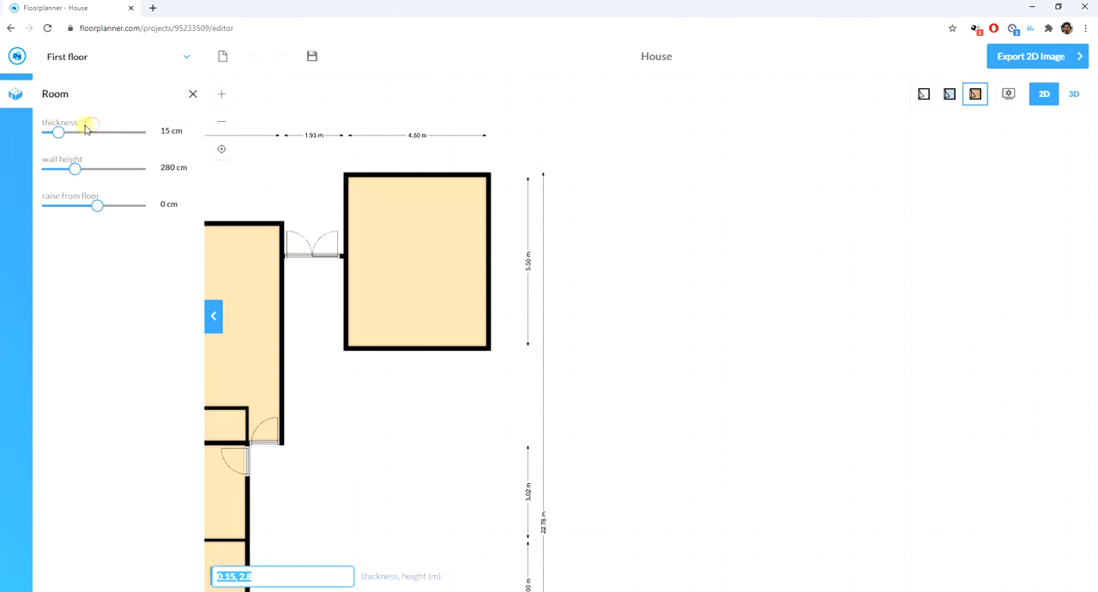
click(190, 93)
click(86, 203)
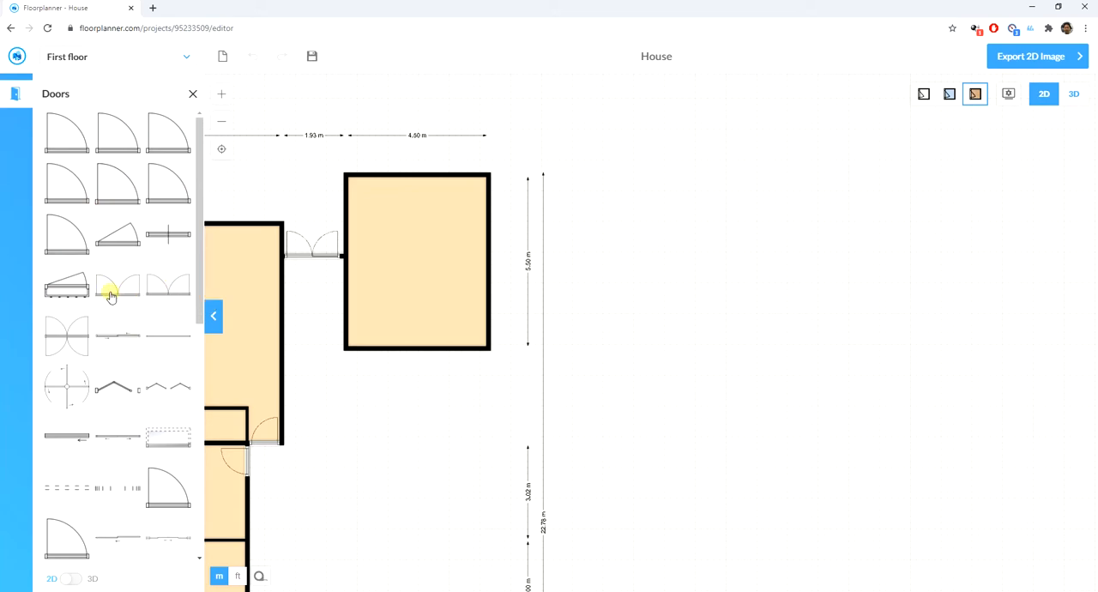
drag(117, 341, 345, 322)
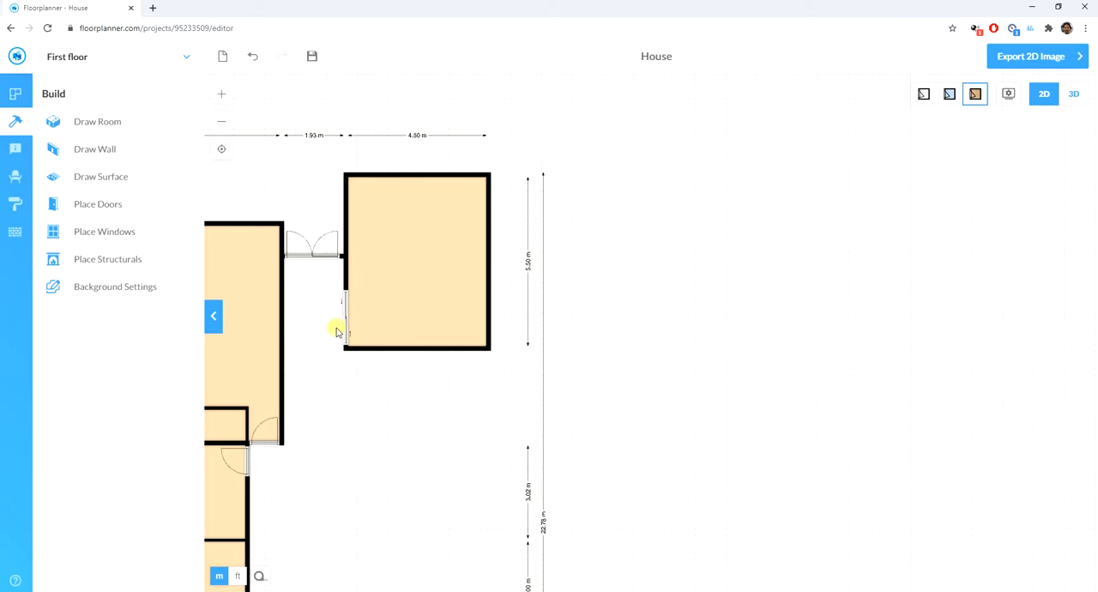
- Draw a room 4.50 m wide and about 2.20 m deep directly below the room with the sliding door
scroll(334, 323, down, 2)
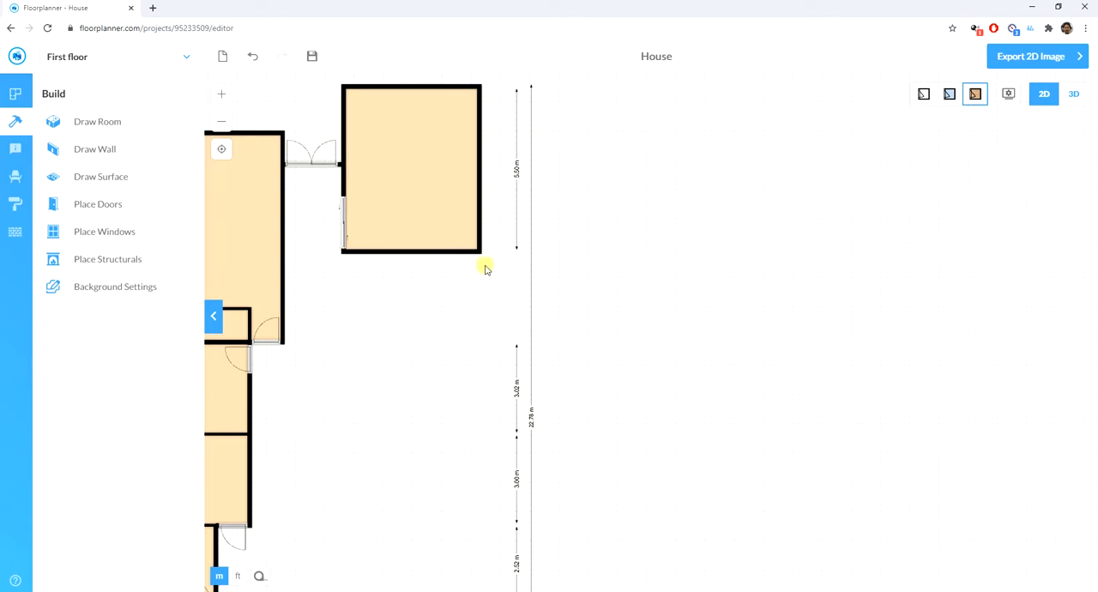
click(98, 121)
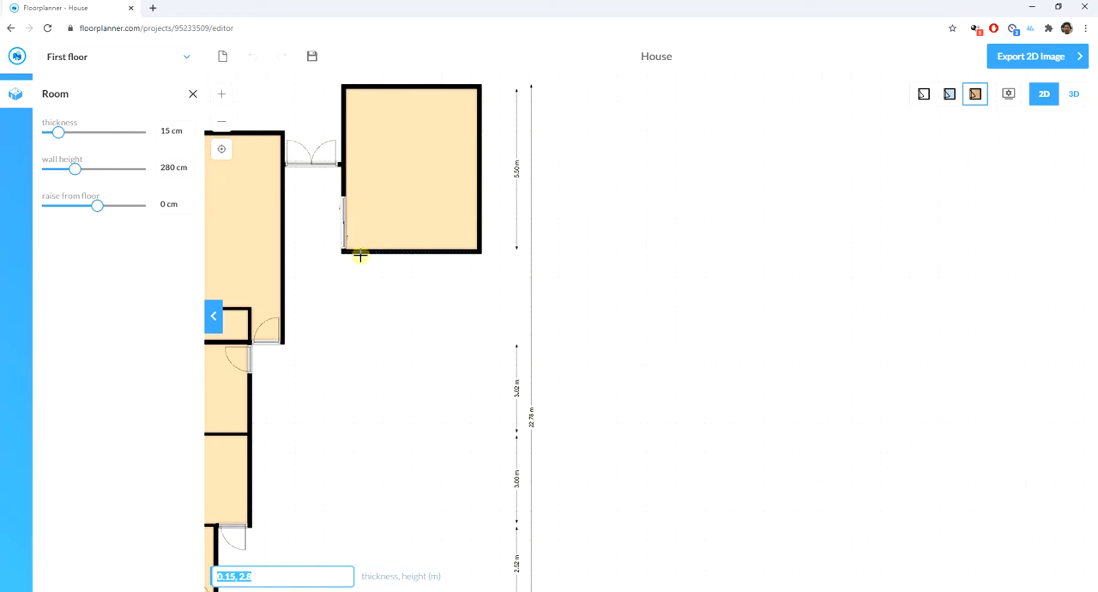
drag(478, 249, 343, 319)
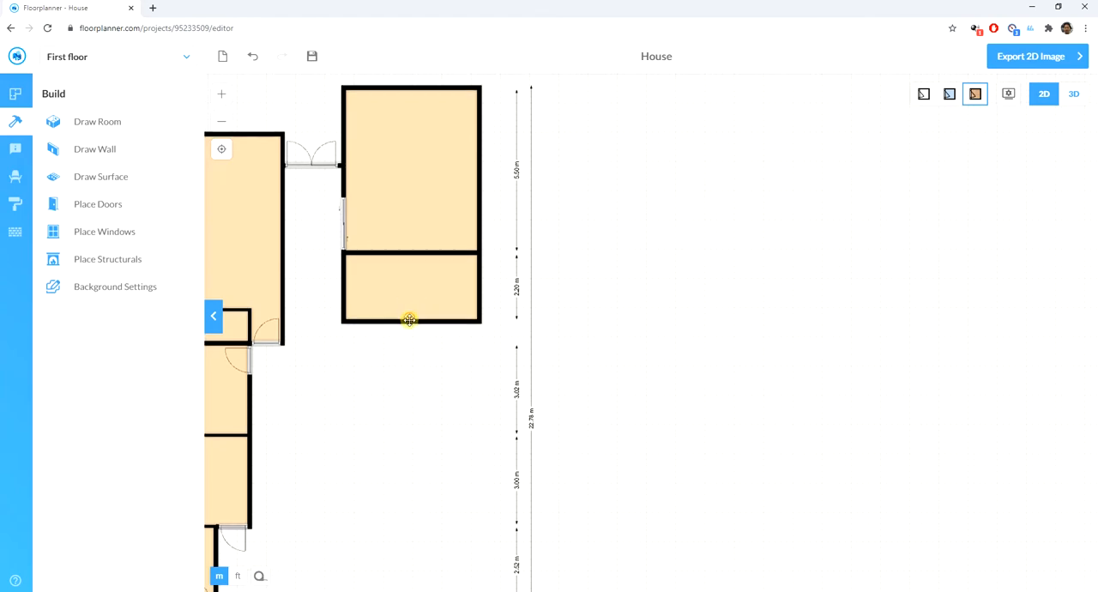
- Move the bottom wall of the new lower room so the room is 2.00 m deep
click(409, 319)
click(408, 318)
mouse_move(414, 329)
mouse_down()
mouse_move(412, 349)
mouse_move(416, 320)
mouse_up()
scroll(416, 322, up, 3)
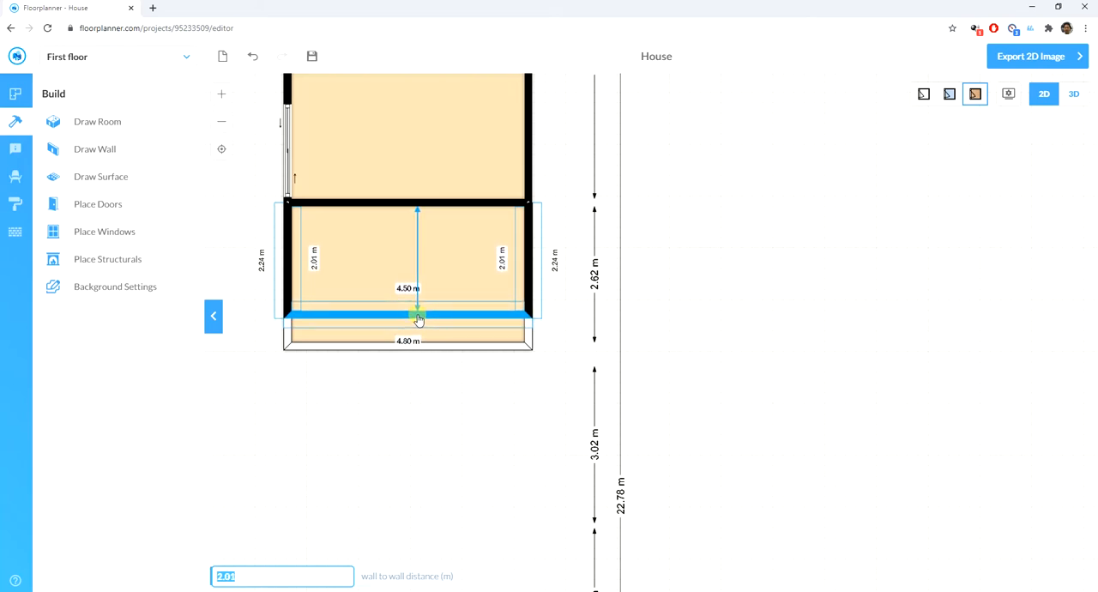
drag(417, 319, 420, 317)
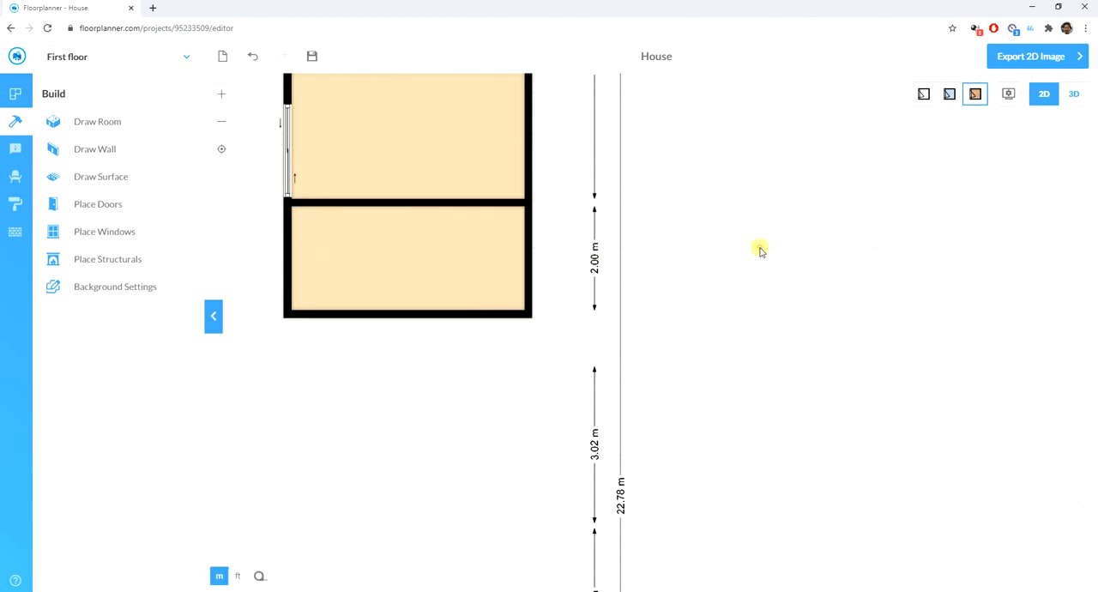
- Set the thickness of the wall between the sliding-door room and the room below it to 10 cm
click(430, 206)
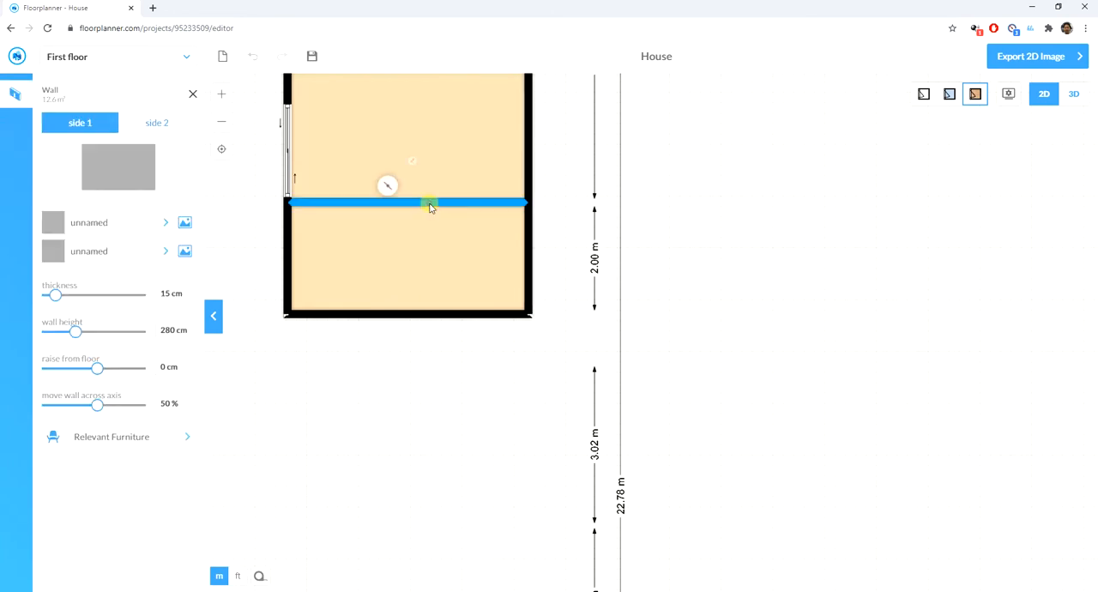
click(188, 297)
click(188, 297)
click(188, 298)
click(188, 297)
click(188, 298)
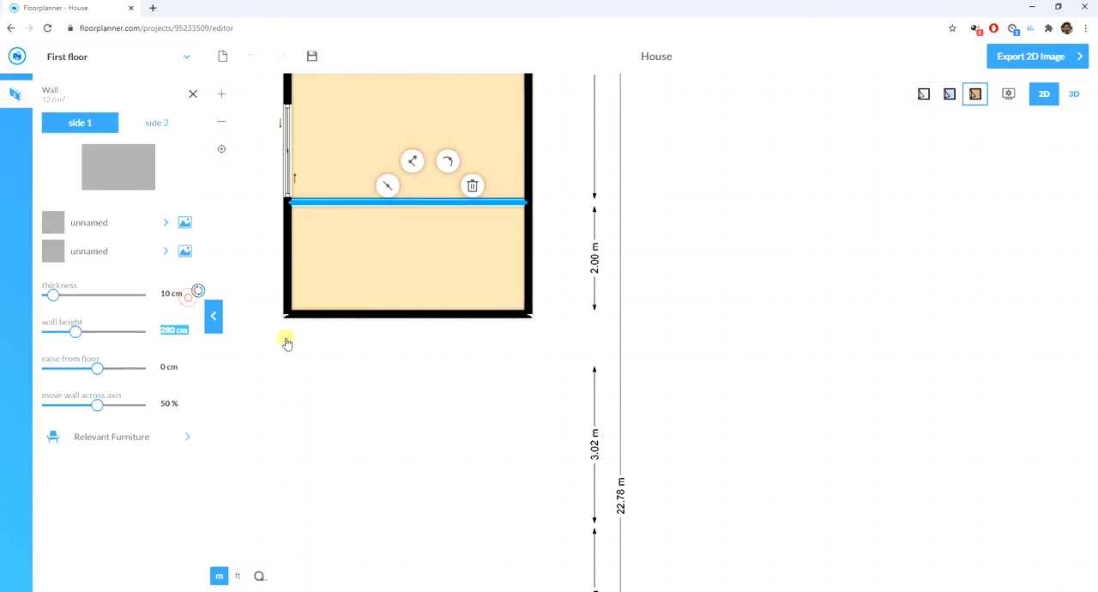
click(381, 388)
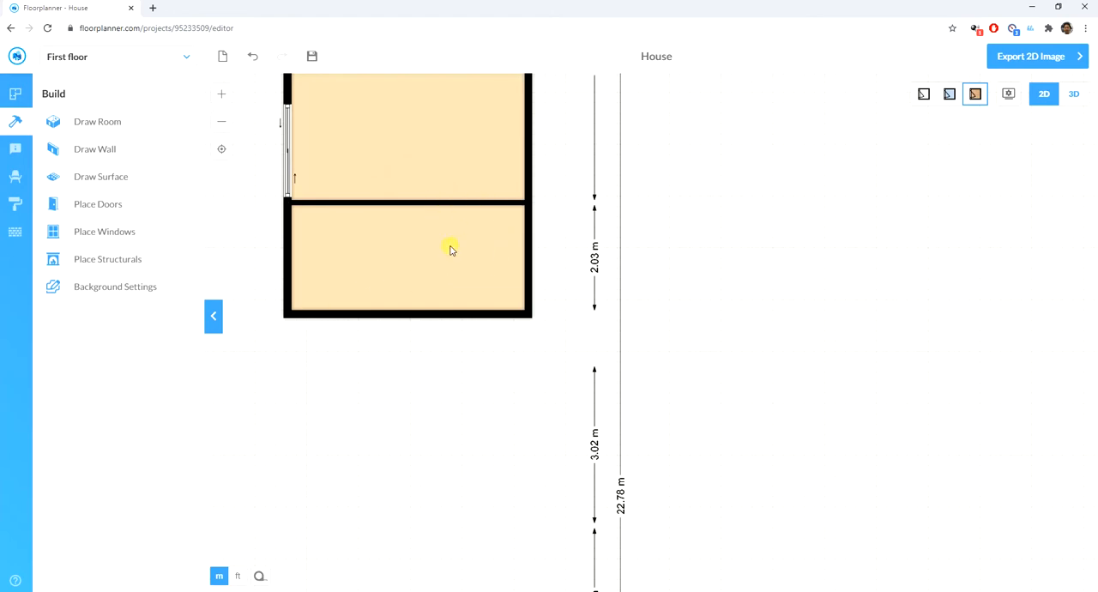
- Draw a vertical partition wall about 2.15 m long across the lower room, slightly right of its middle
click(107, 152)
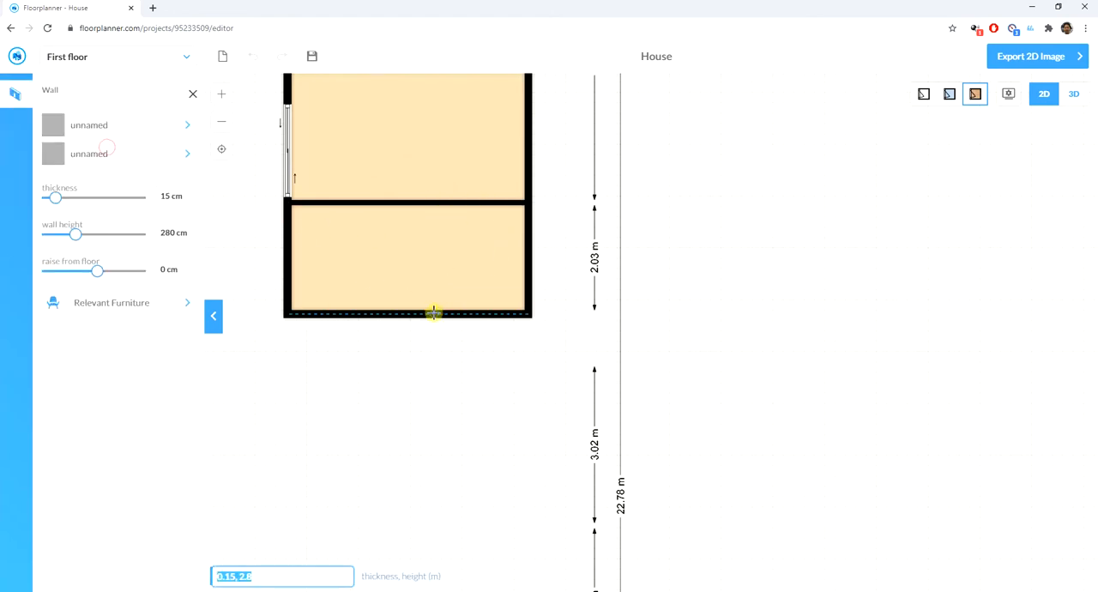
click(432, 313)
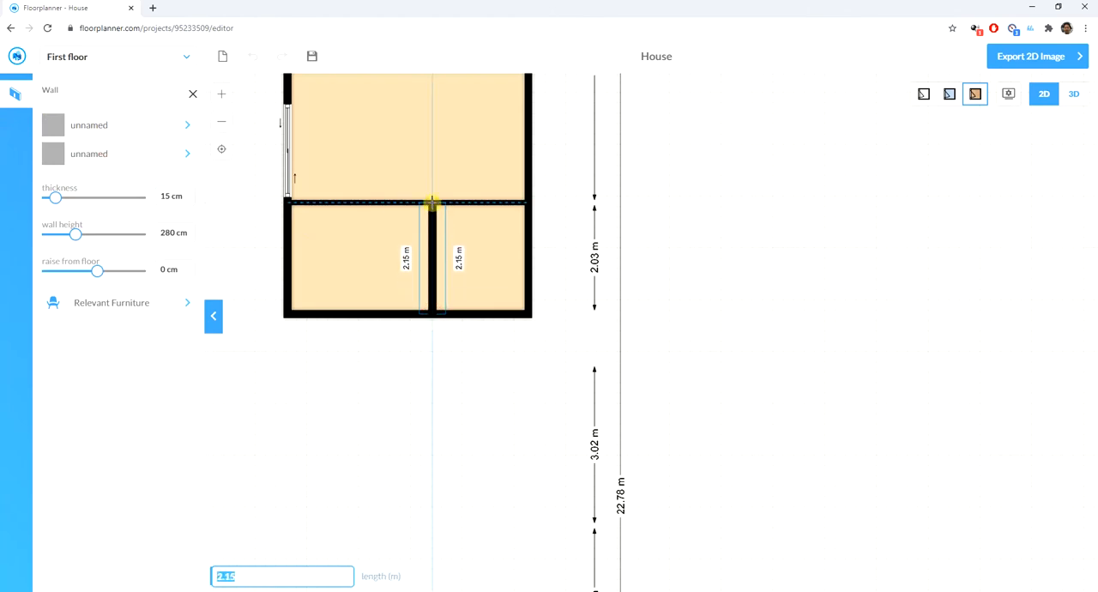
click(432, 203)
key(Escape)
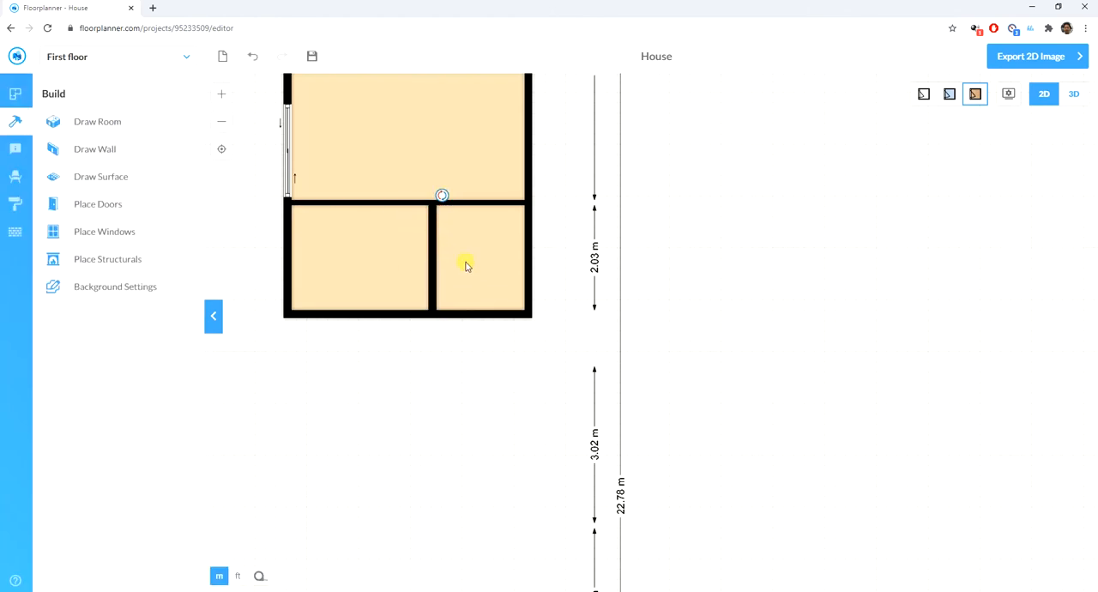
- Set the lower room's vertical partition wall to 10 cm thick and shift it slightly left toward the room's middle
click(431, 248)
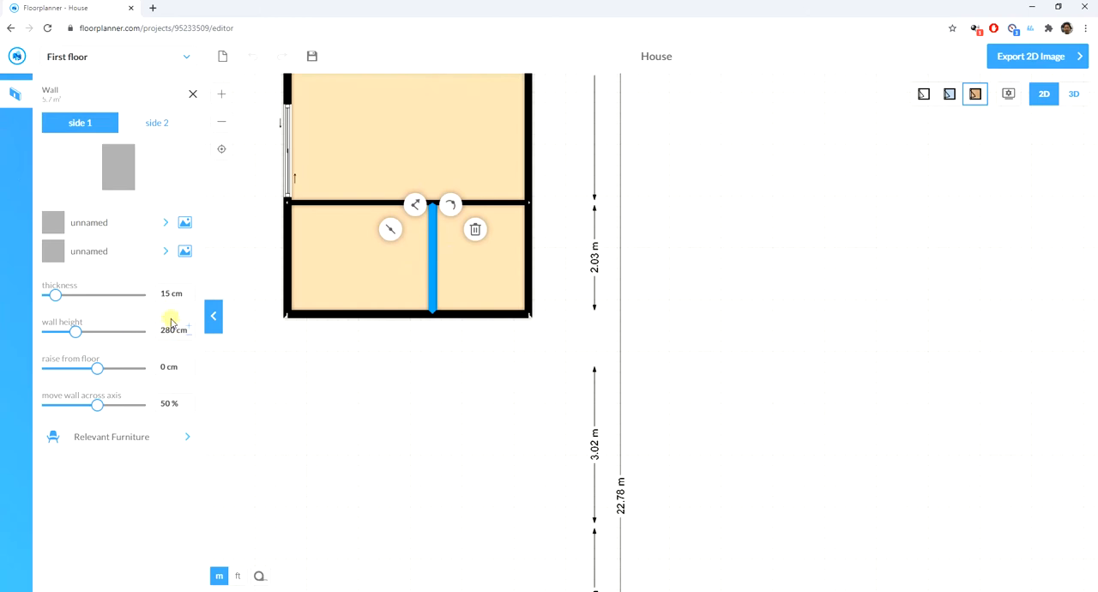
key(Tab)
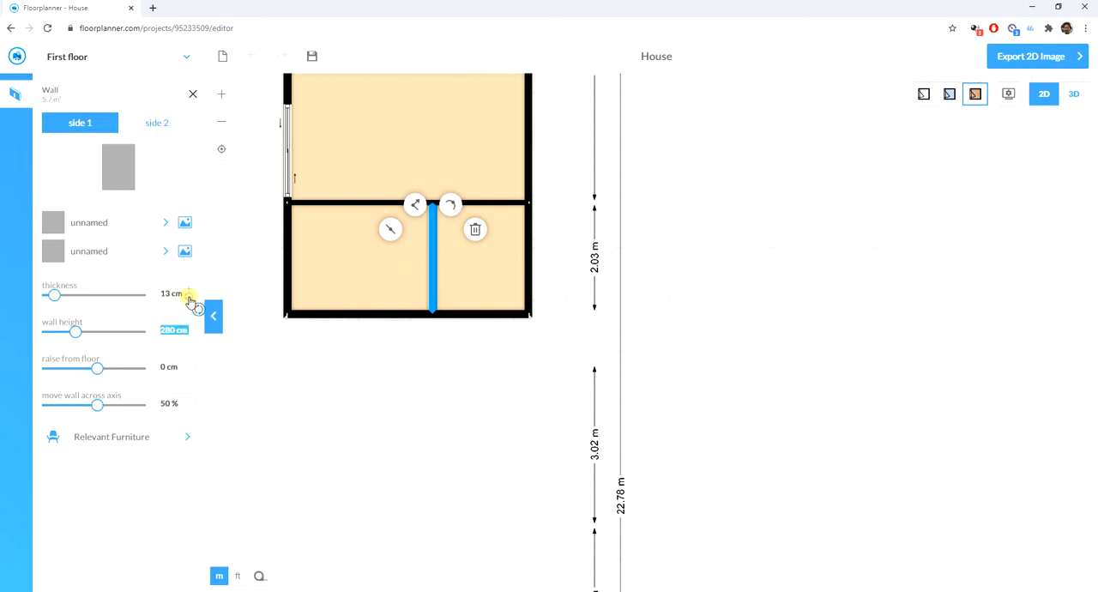
click(391, 403)
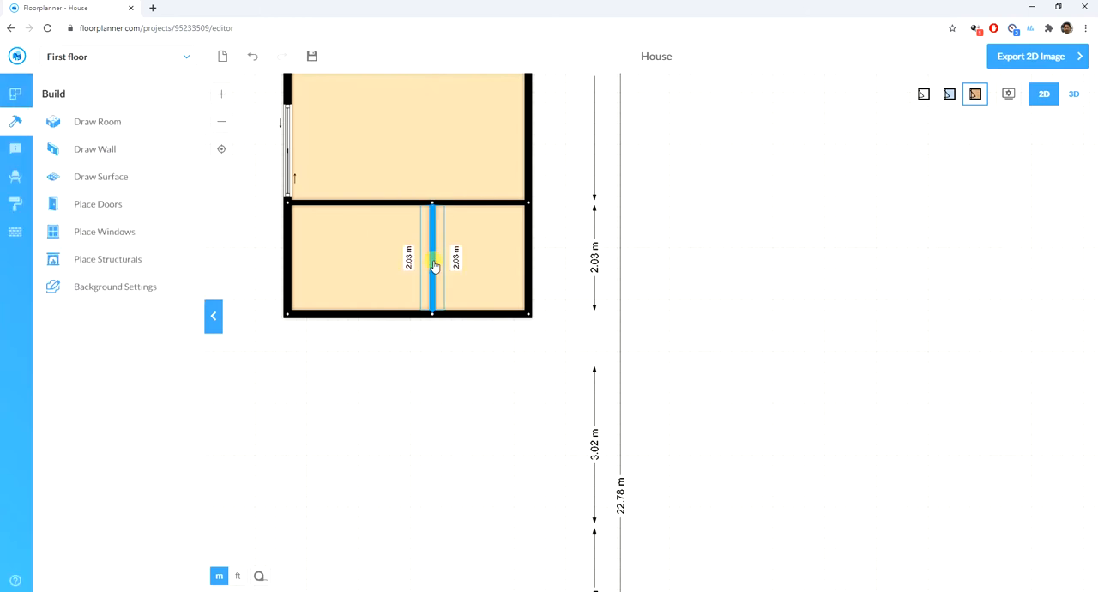
drag(432, 256, 424, 262)
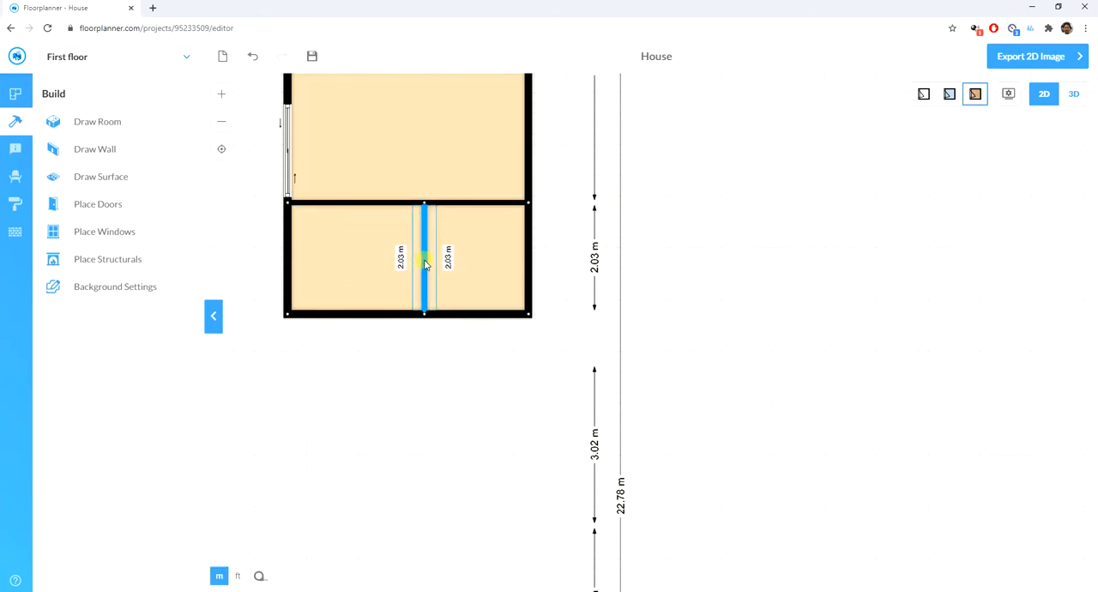
click(424, 263)
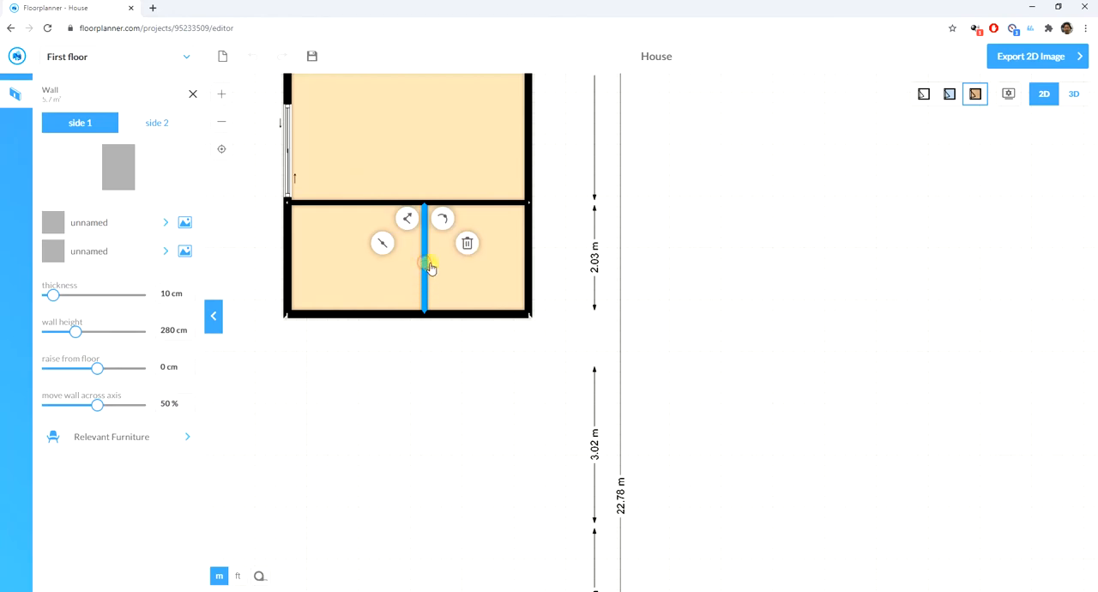
click(465, 369)
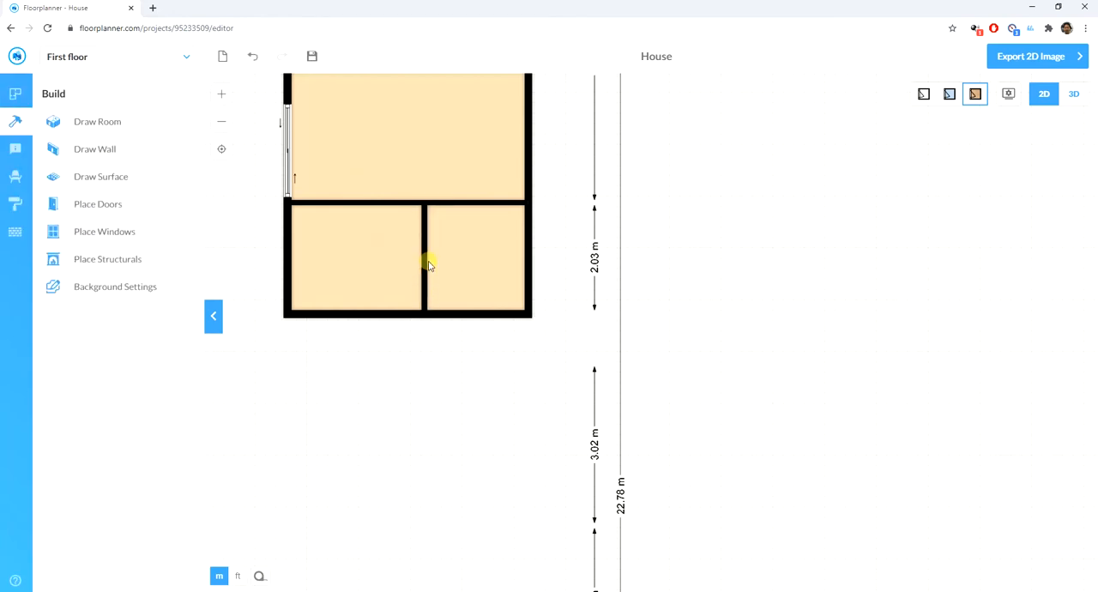
- Place a doorless opening in the wall above the small right room and another at the upper end of the partition wall
click(107, 209)
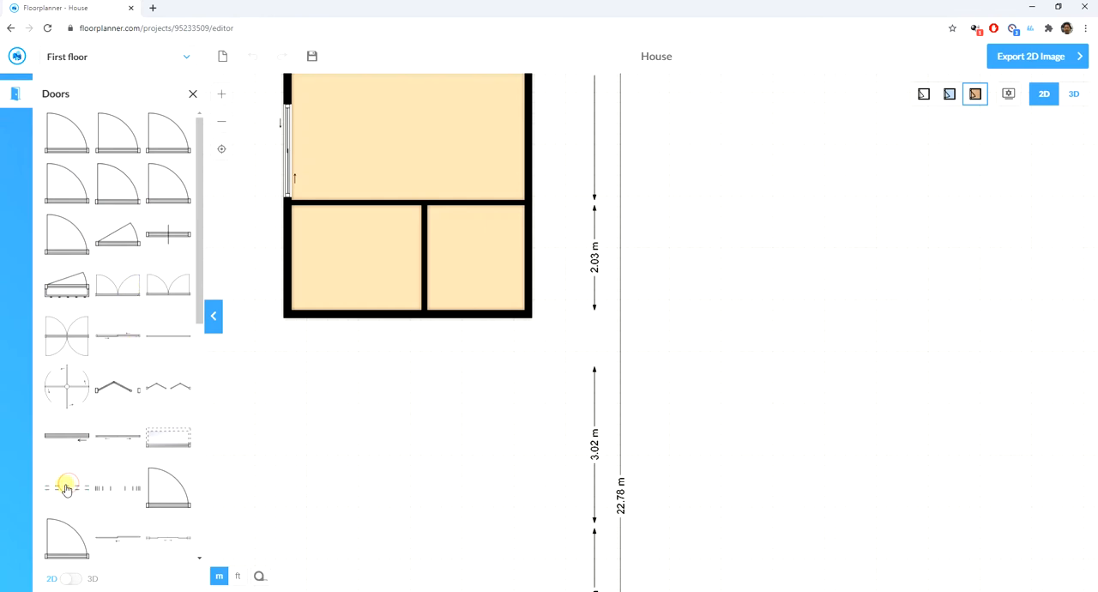
drag(65, 490, 456, 214)
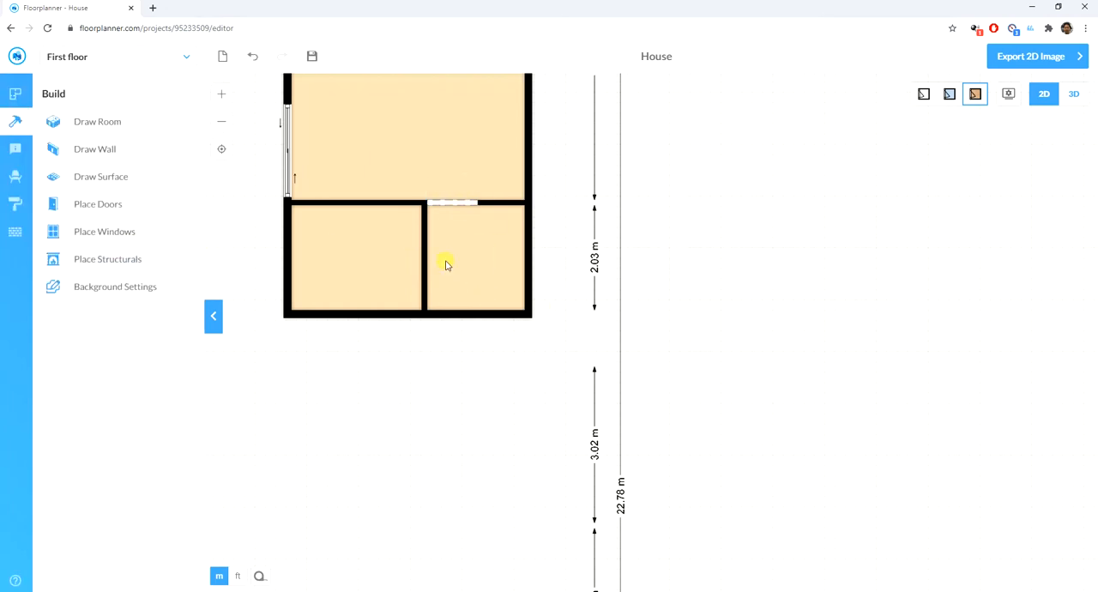
click(117, 202)
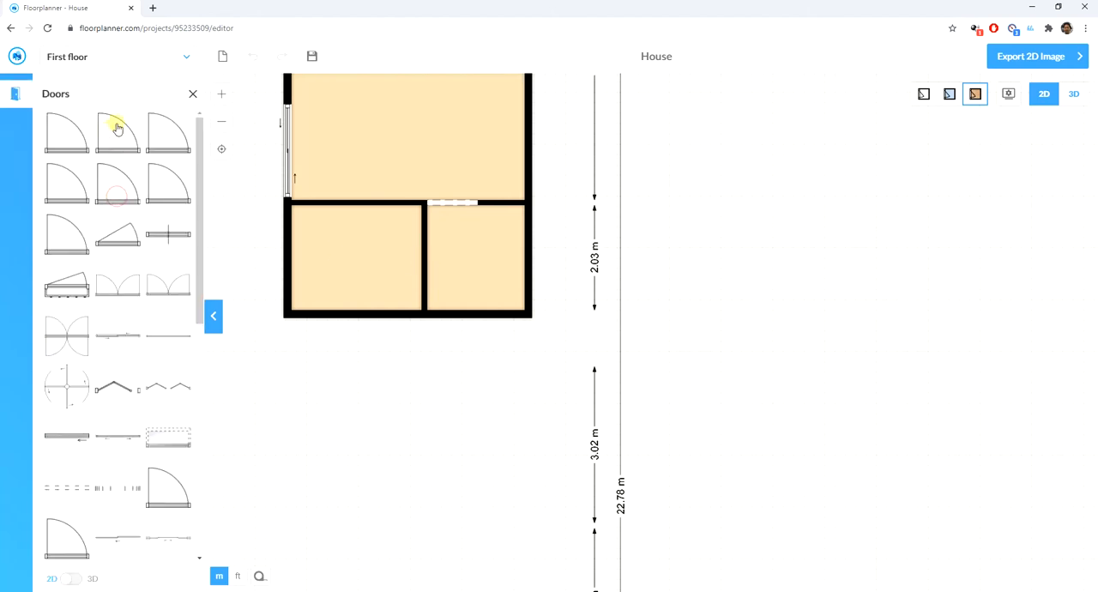
click(190, 94)
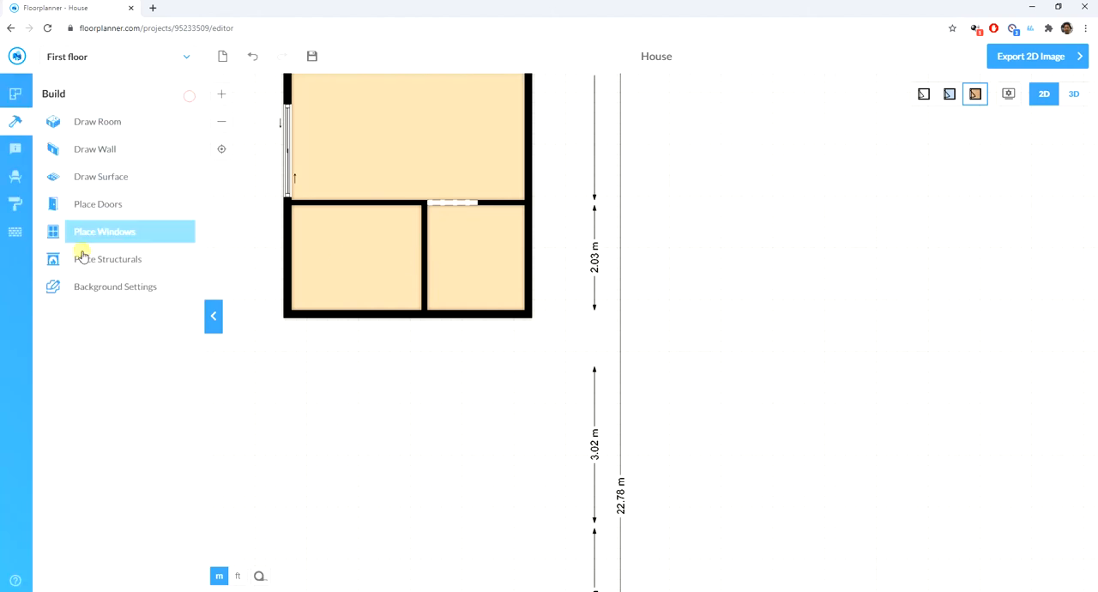
click(97, 206)
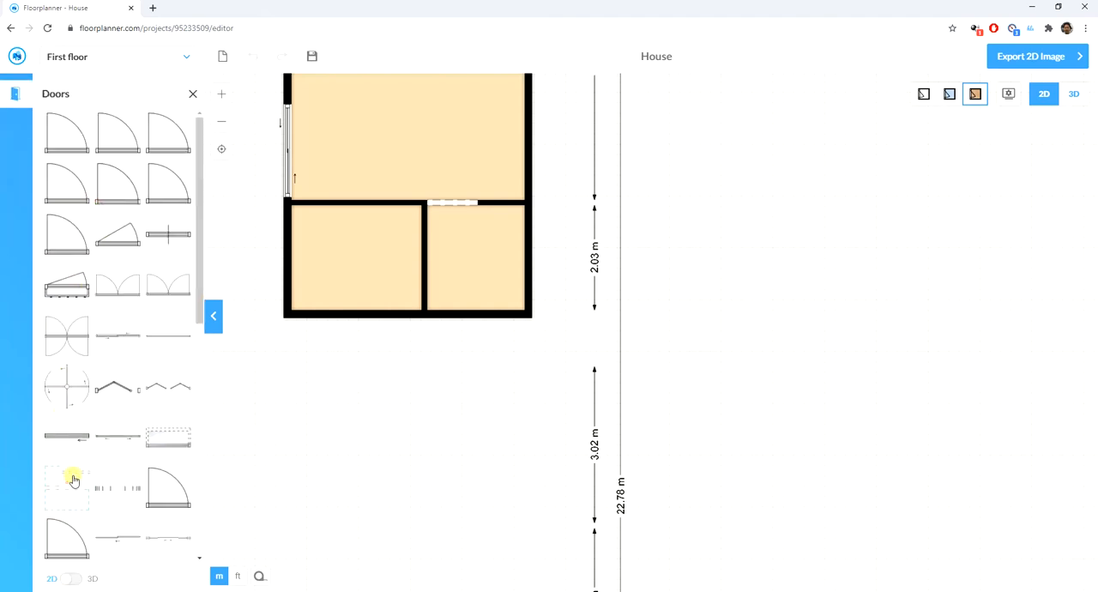
drag(74, 481, 433, 235)
click(433, 234)
click(844, 178)
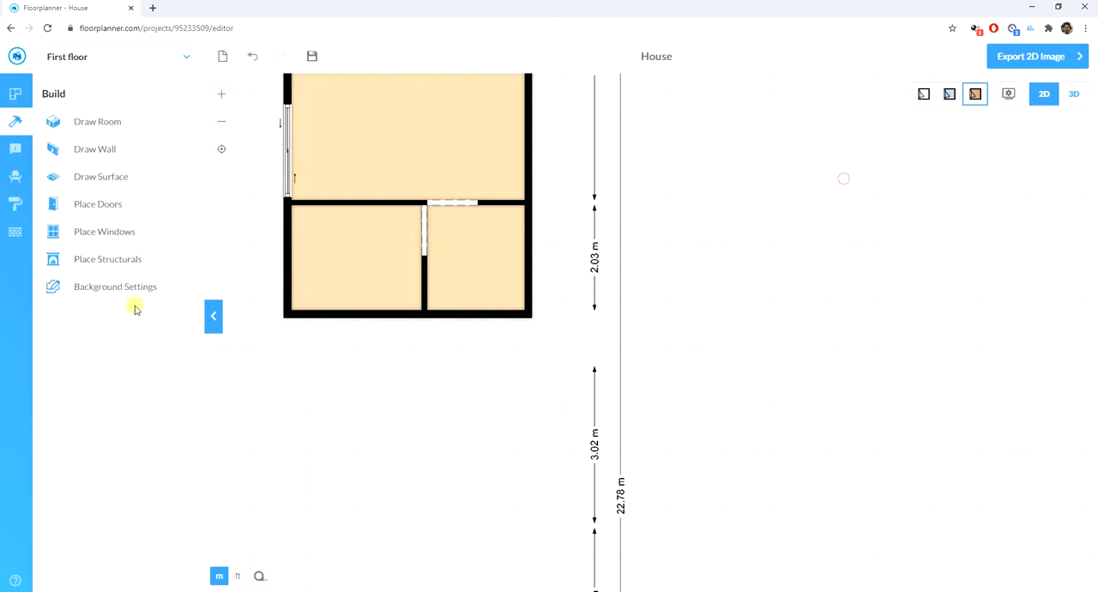
- Place a glass wall in the partition and shorten it to fill only the part below the opening
click(94, 232)
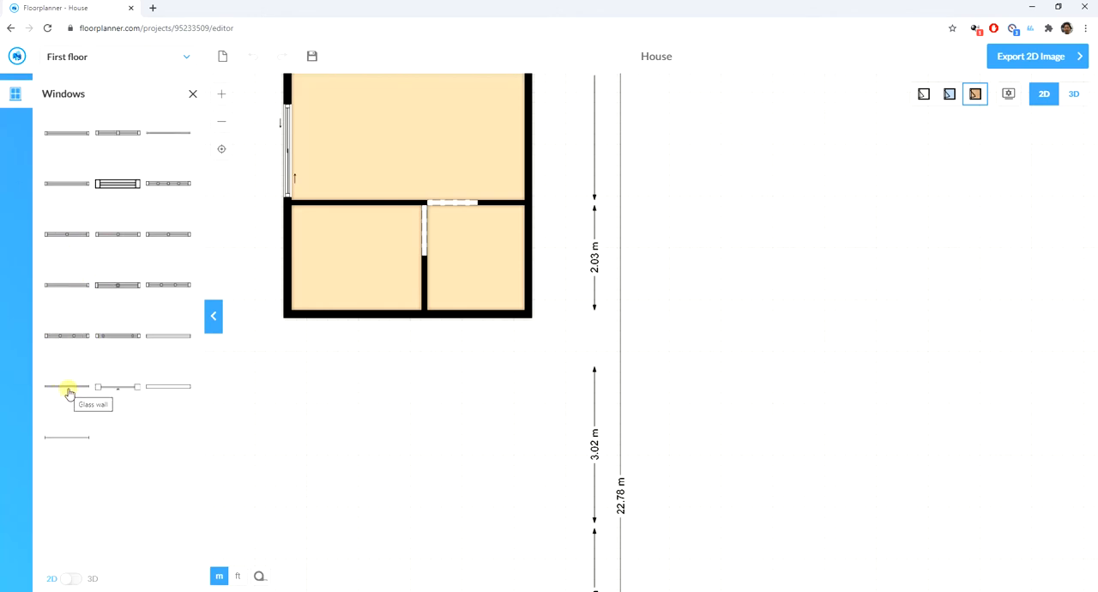
drag(69, 392, 428, 252)
click(425, 225)
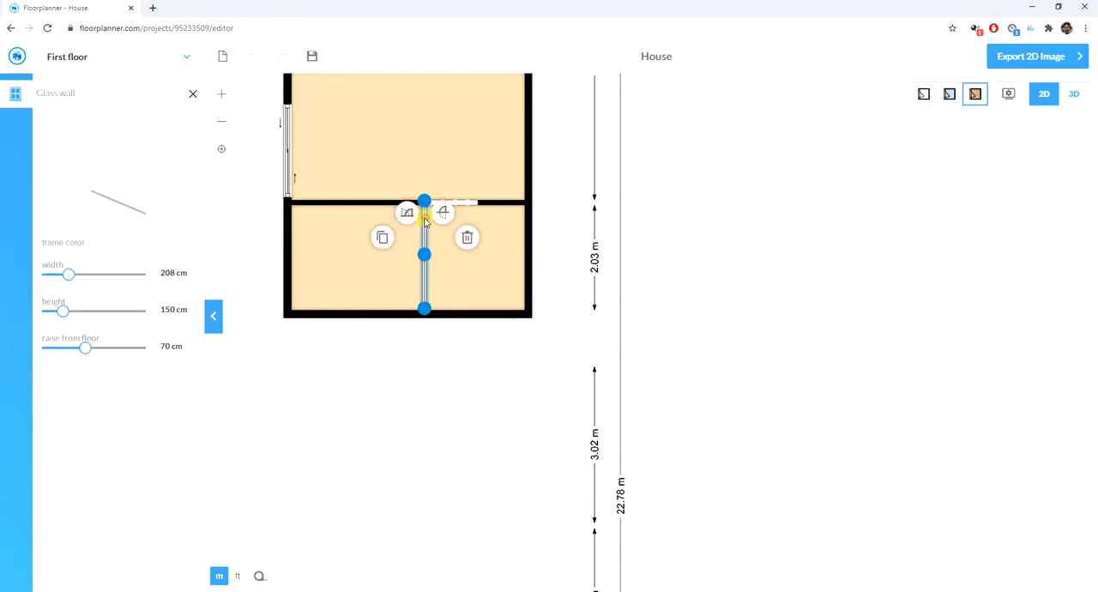
drag(423, 199, 423, 260)
click(812, 245)
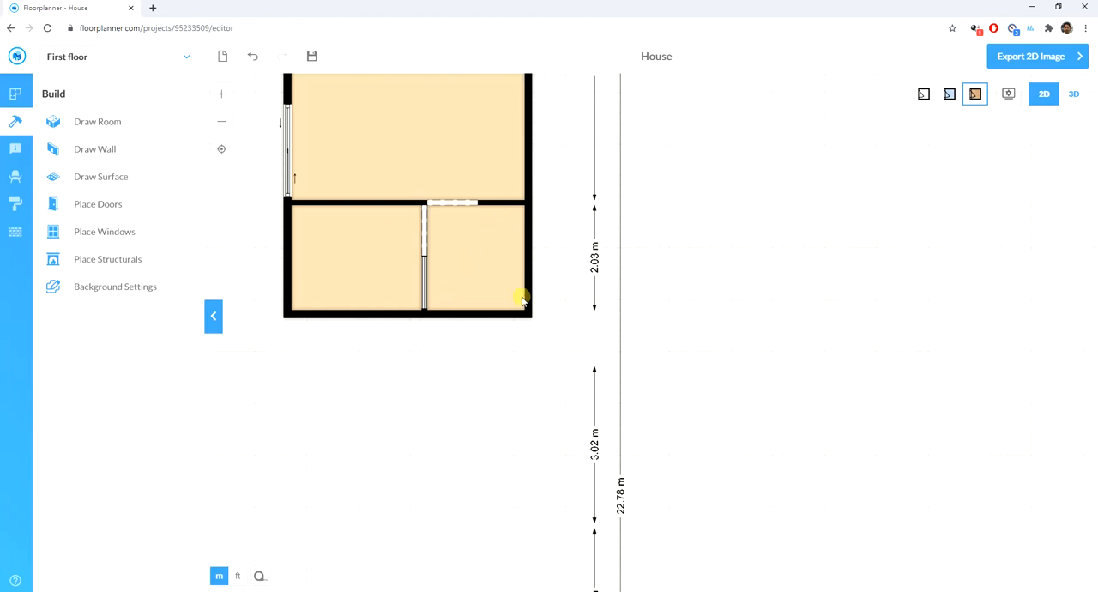
- Draw a room 4.50 m wide directly below the two partitioned rooms and adjust its bottom wall for a depth of 2.50 m
scroll(527, 274, down, 5)
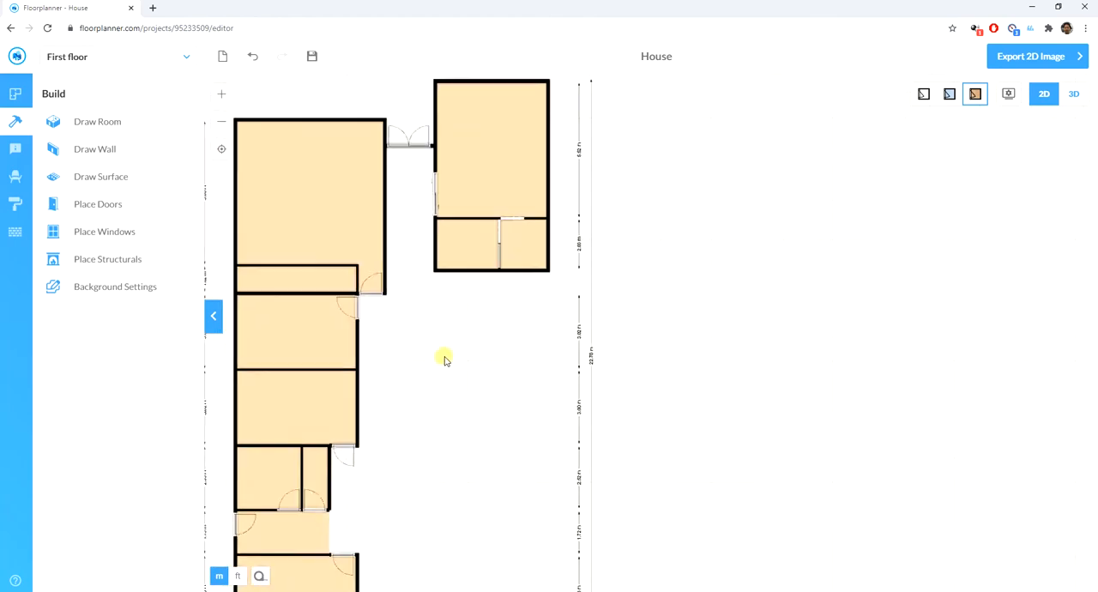
scroll(461, 364, up, 3)
scroll(433, 274, down, 3)
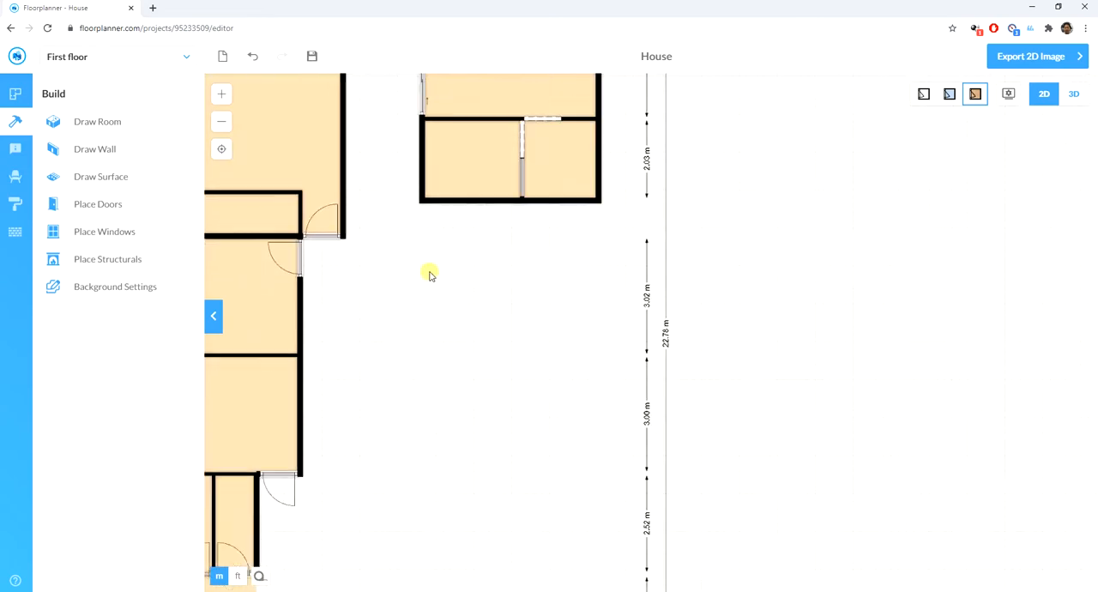
scroll(455, 273, down, 2)
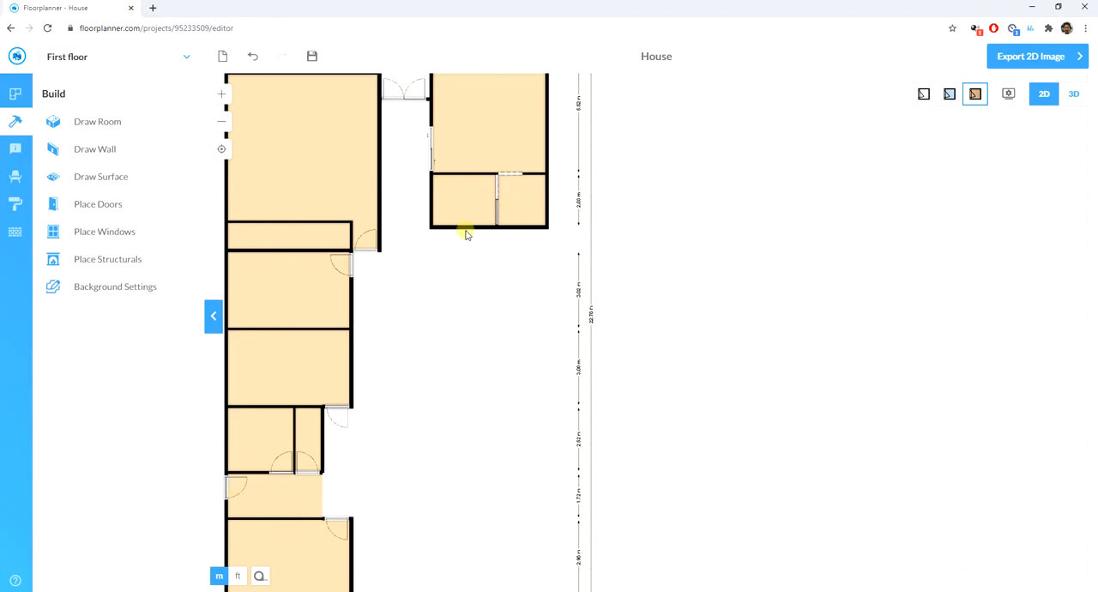
scroll(488, 250, up, 2)
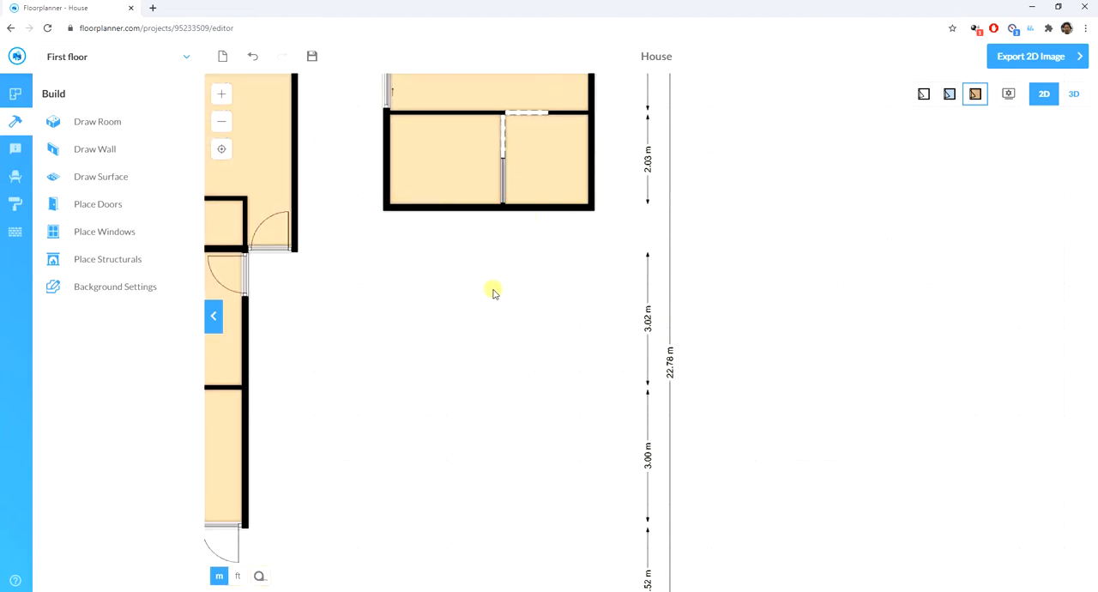
click(95, 123)
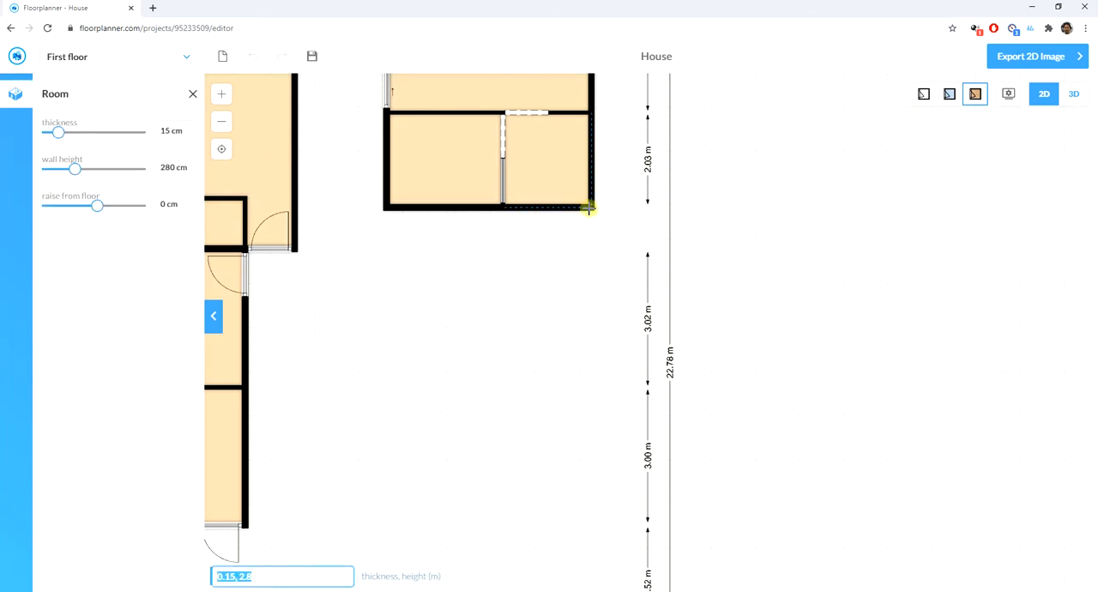
mouse_move(589, 206)
mouse_down()
mouse_move(446, 280)
mouse_move(386, 335)
mouse_up()
mouse_move(477, 336)
mouse_down()
mouse_move(478, 314)
mouse_move(478, 325)
mouse_up()
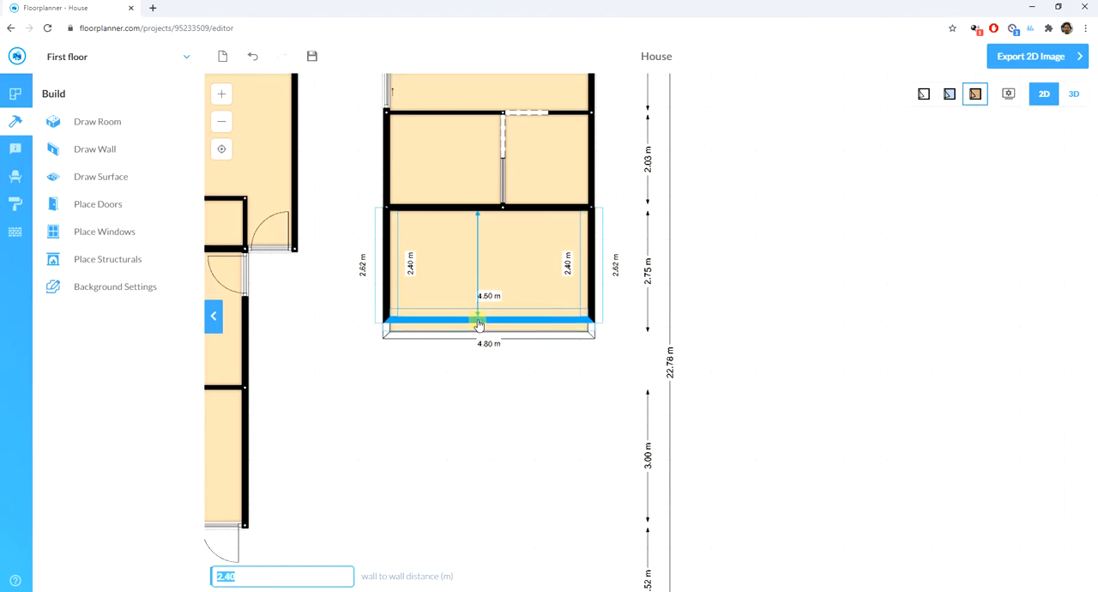
drag(479, 325, 477, 319)
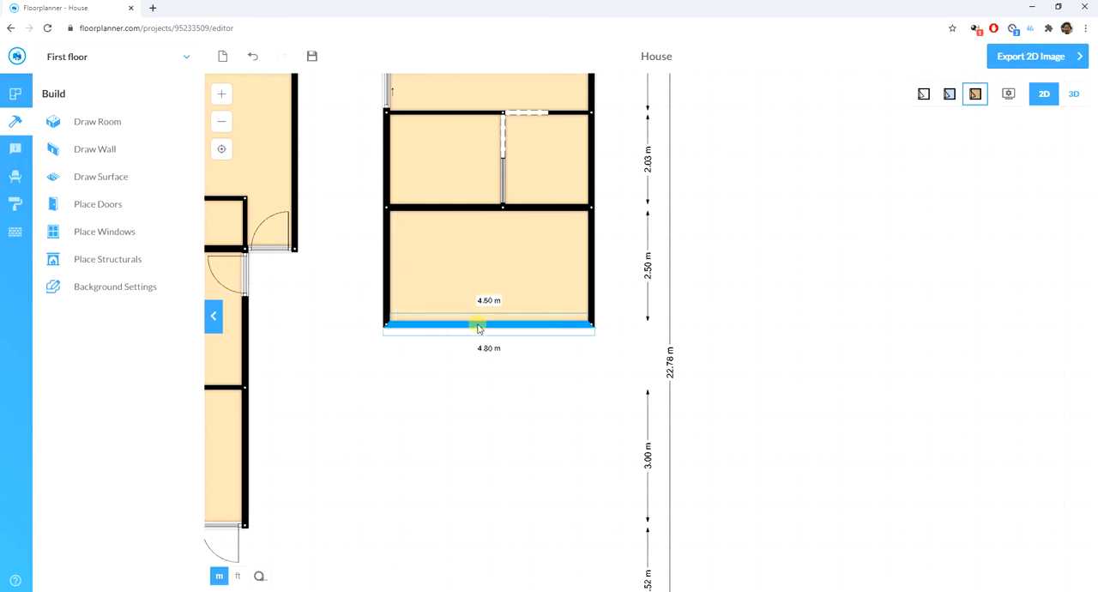
- Reduce the thickness of the new lower room's left wall to zero to leave that side open
click(387, 269)
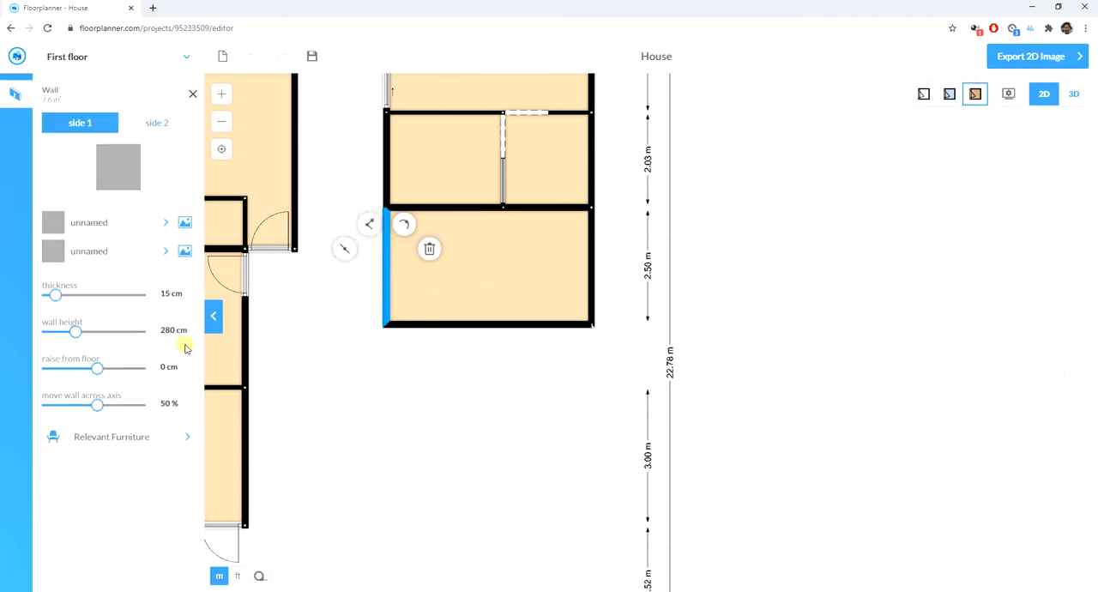
triple_click(190, 298)
triple_click(189, 298)
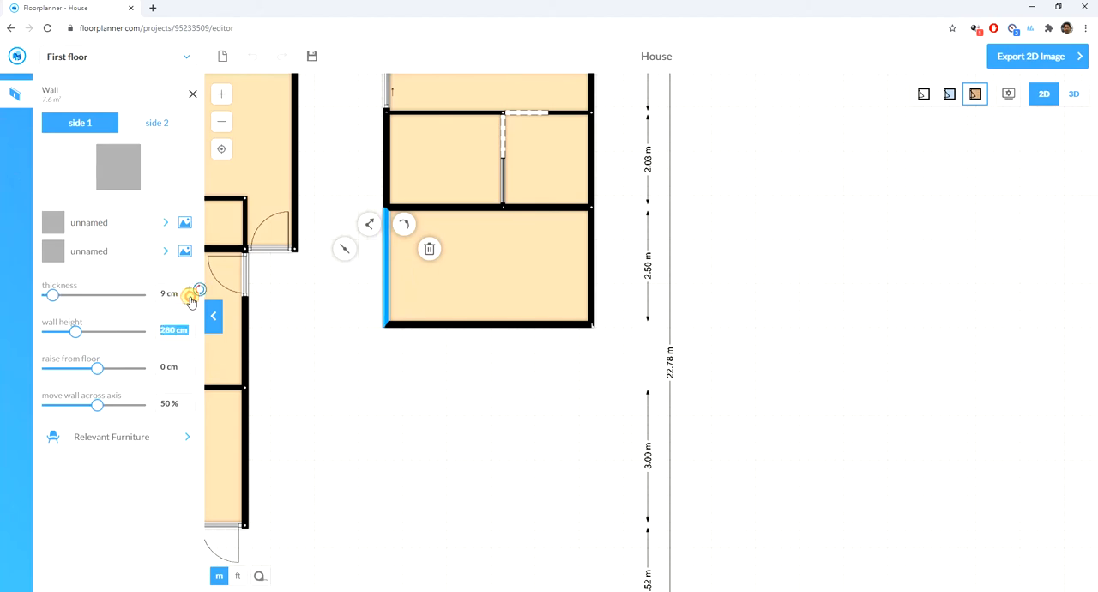
click(190, 298)
triple_click(189, 299)
click(190, 298)
click(189, 297)
click(189, 297)
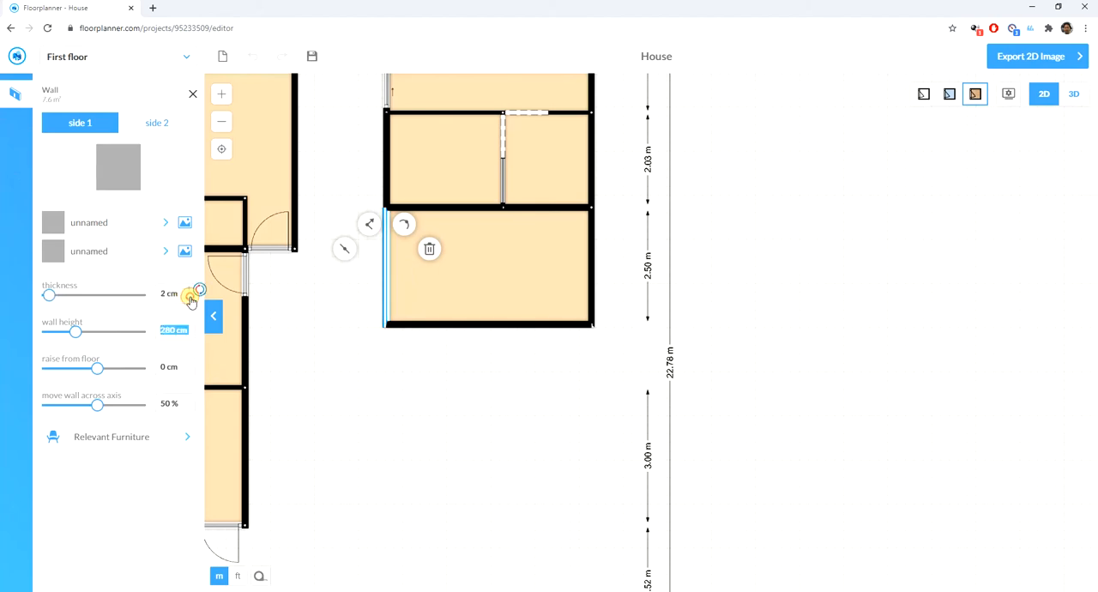
click(189, 298)
click(190, 297)
click(302, 343)
- Reduce the thickness of the new lower room's bottom wall to zero to leave that side open
click(436, 324)
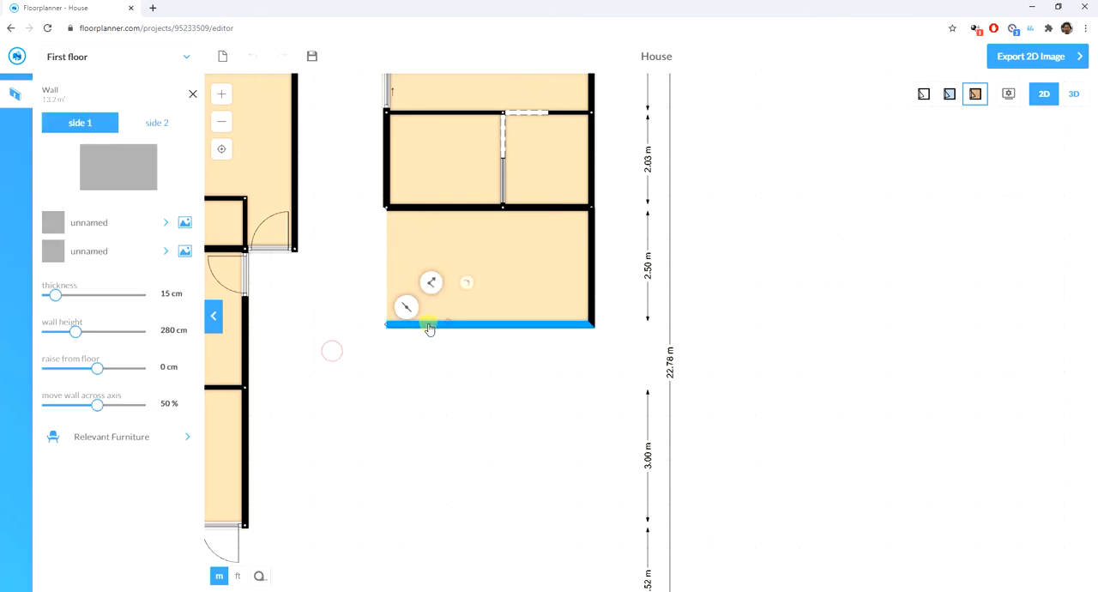
double_click(190, 298)
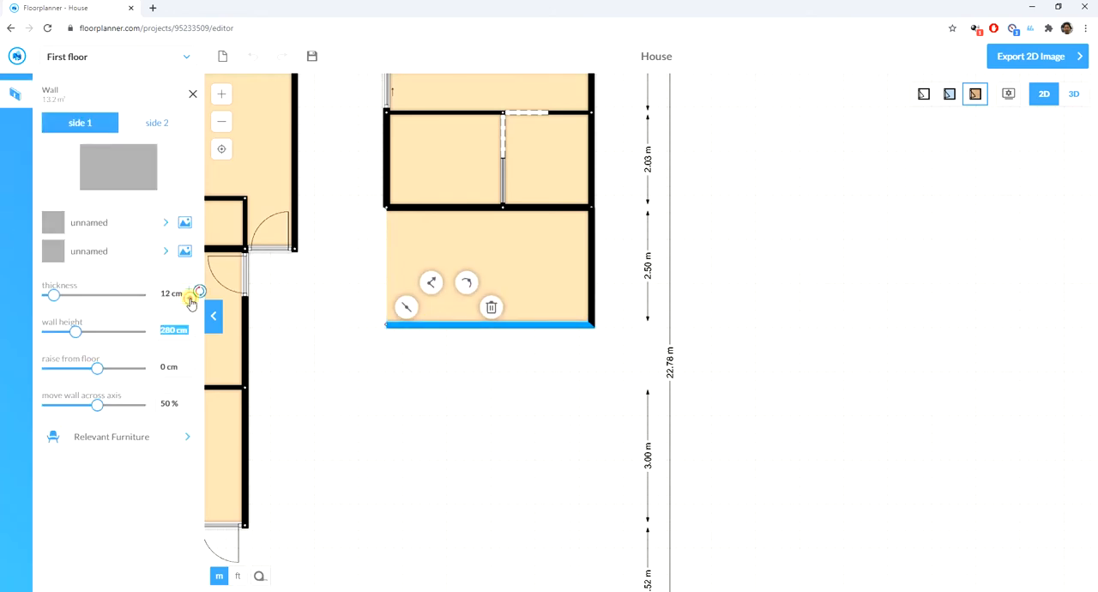
click(191, 298)
triple_click(191, 299)
double_click(190, 298)
triple_click(191, 298)
double_click(190, 298)
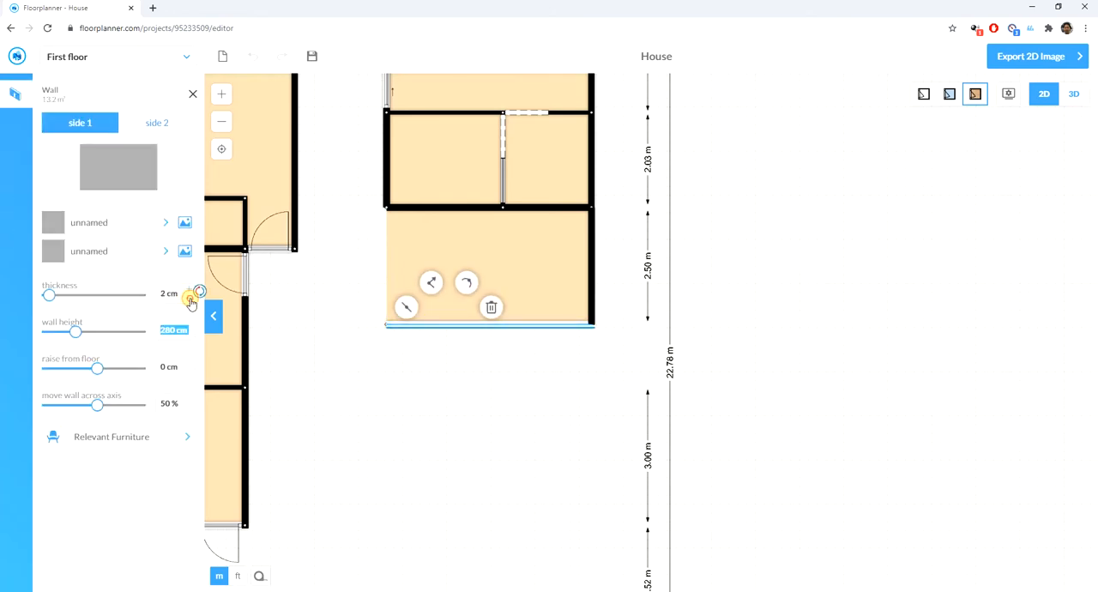
double_click(191, 298)
click(416, 424)
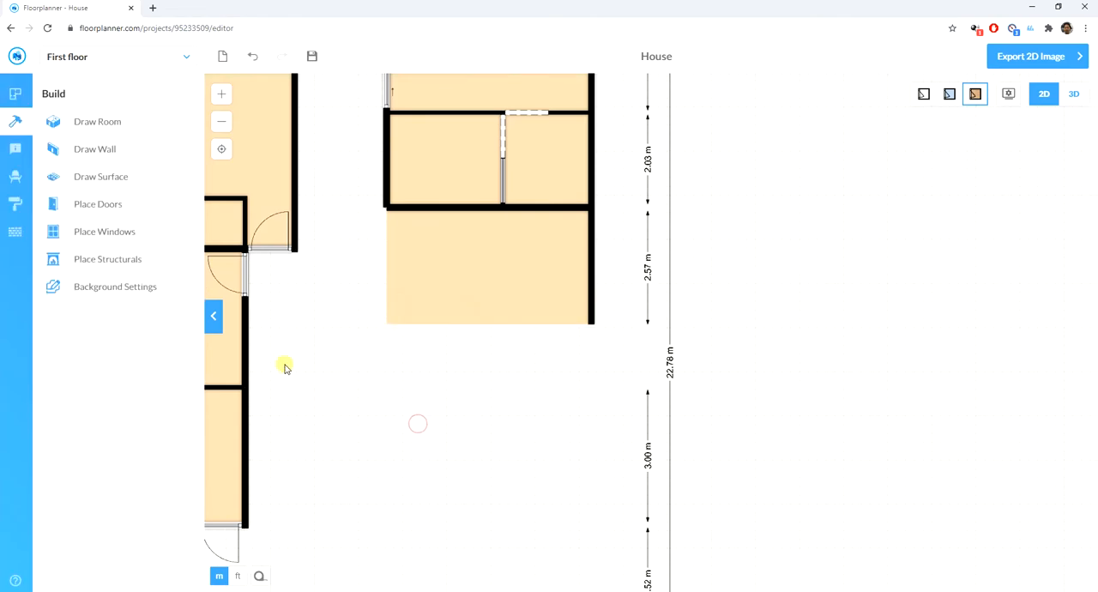
- Place a standard door at the lower end of the open-sided room's right wall and flip it to swing outward
scroll(296, 289, up, 2)
scroll(320, 269, down, 2)
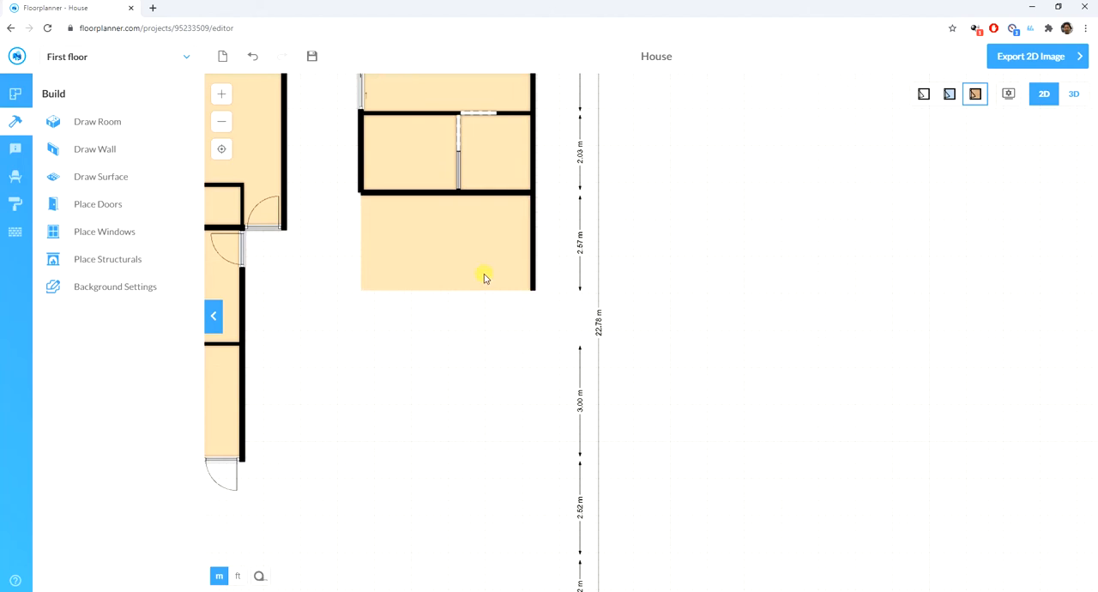
click(102, 148)
click(96, 207)
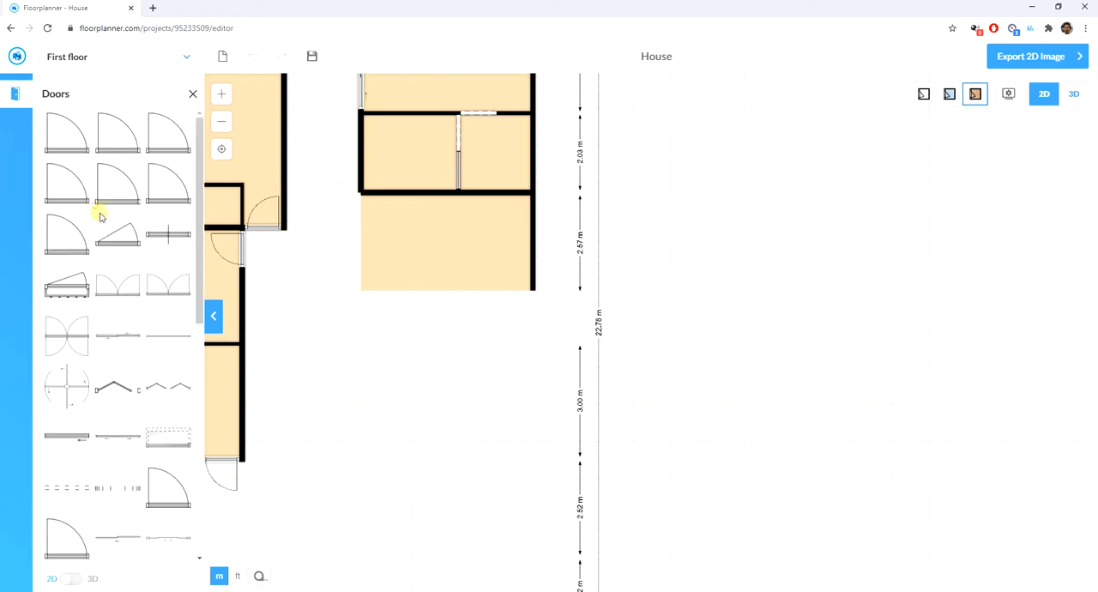
drag(66, 147, 542, 276)
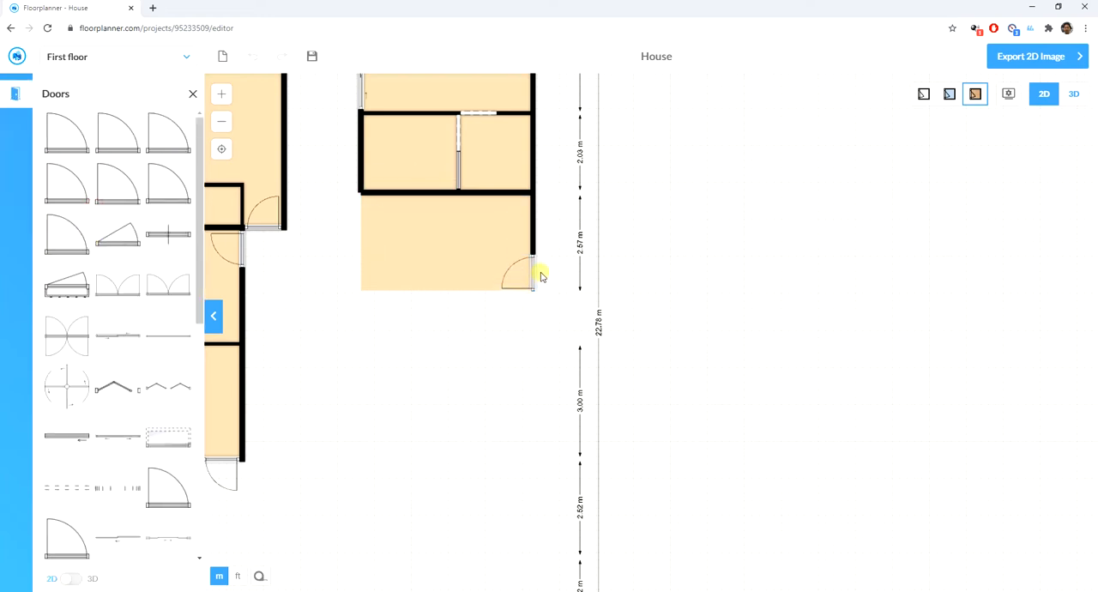
click(534, 277)
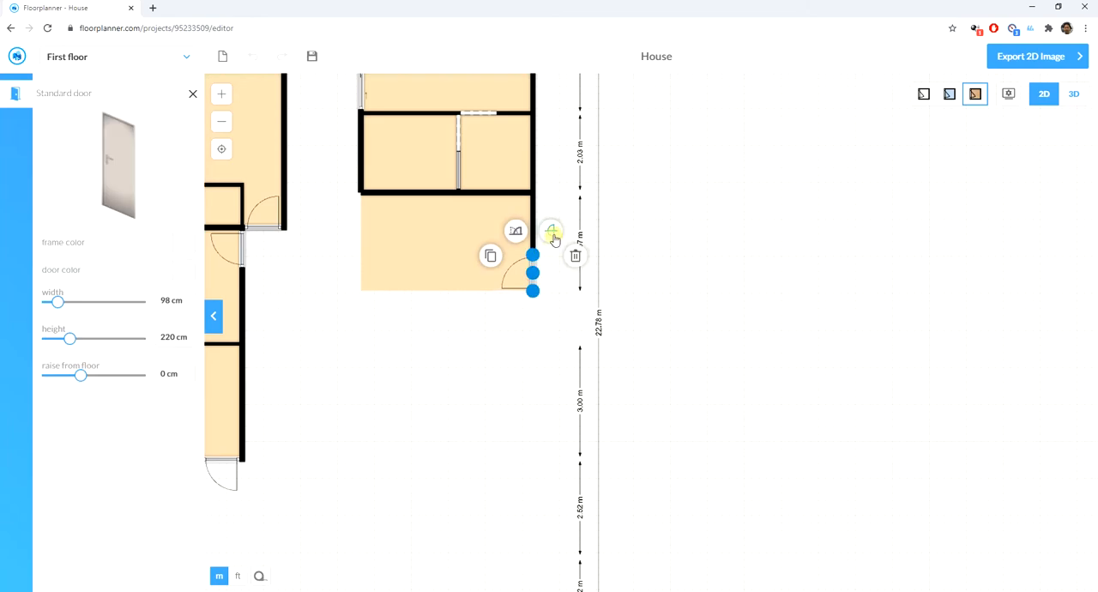
click(554, 237)
click(719, 263)
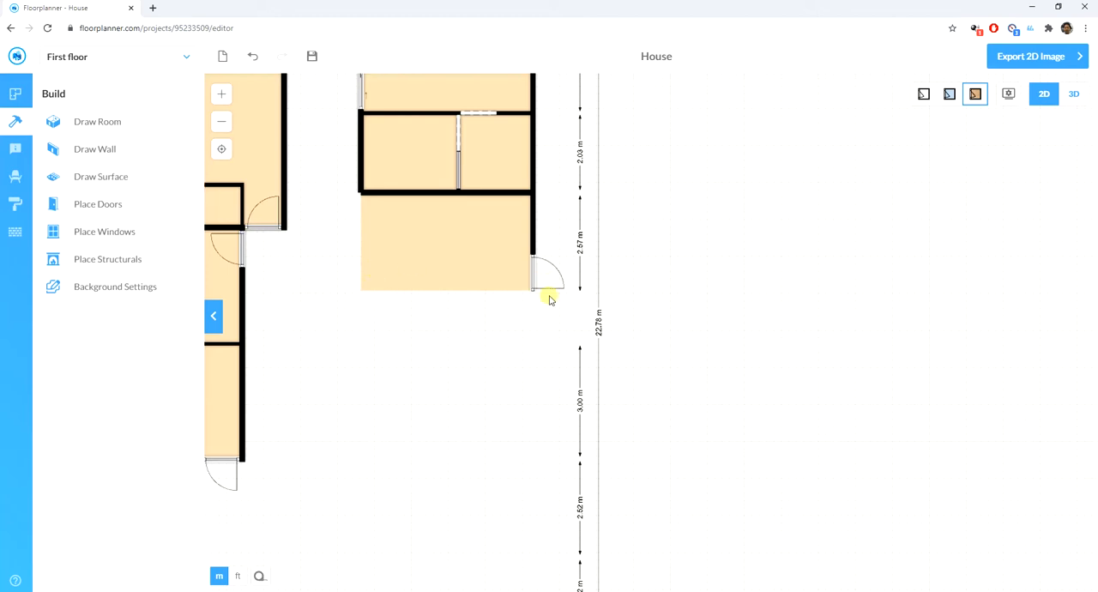
- Draw a room 4.50 m wide directly below the open-sided room and adjust its bottom wall for a depth of 2.00 m
click(102, 125)
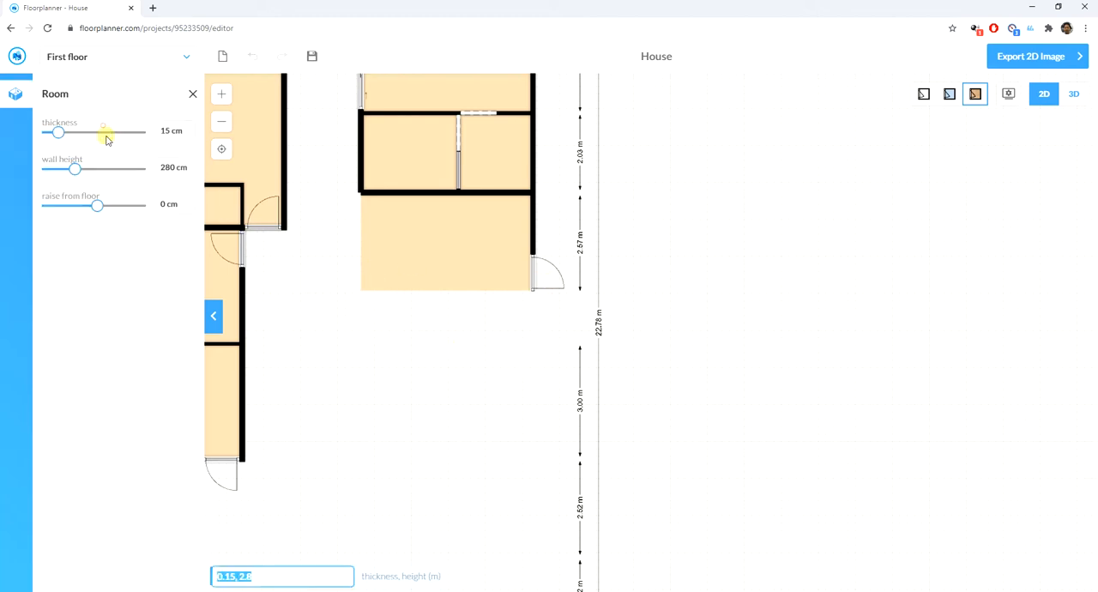
drag(531, 290, 362, 363)
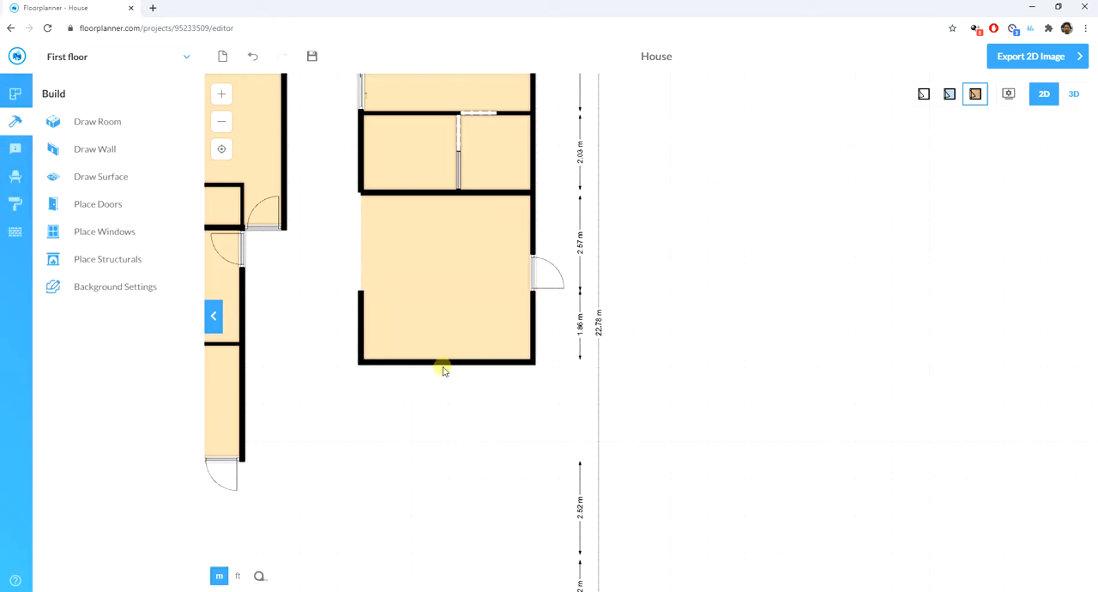
click(444, 364)
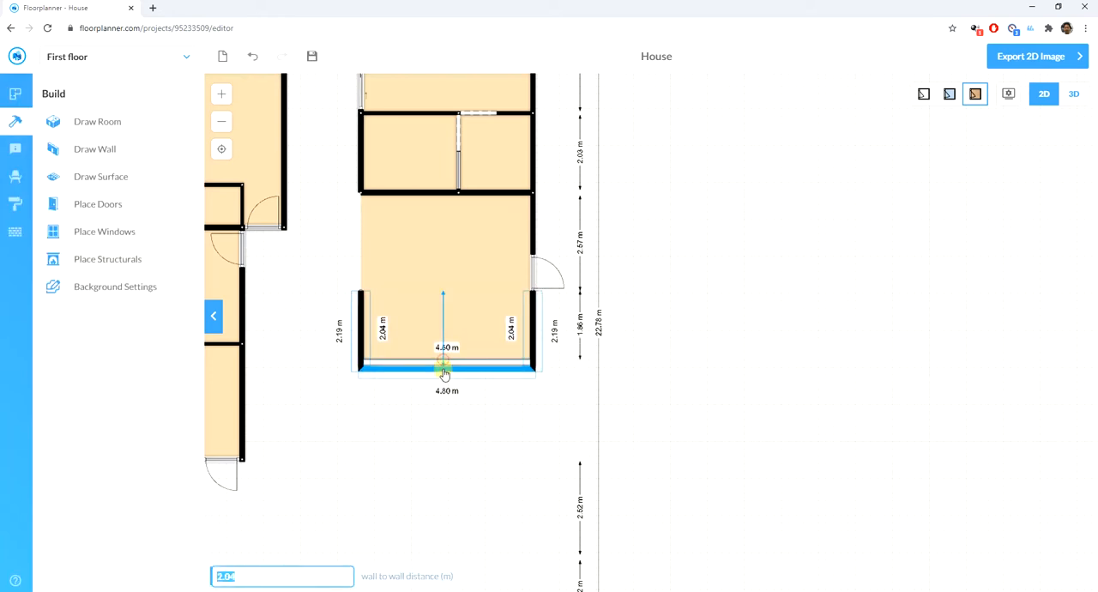
drag(443, 369, 445, 372)
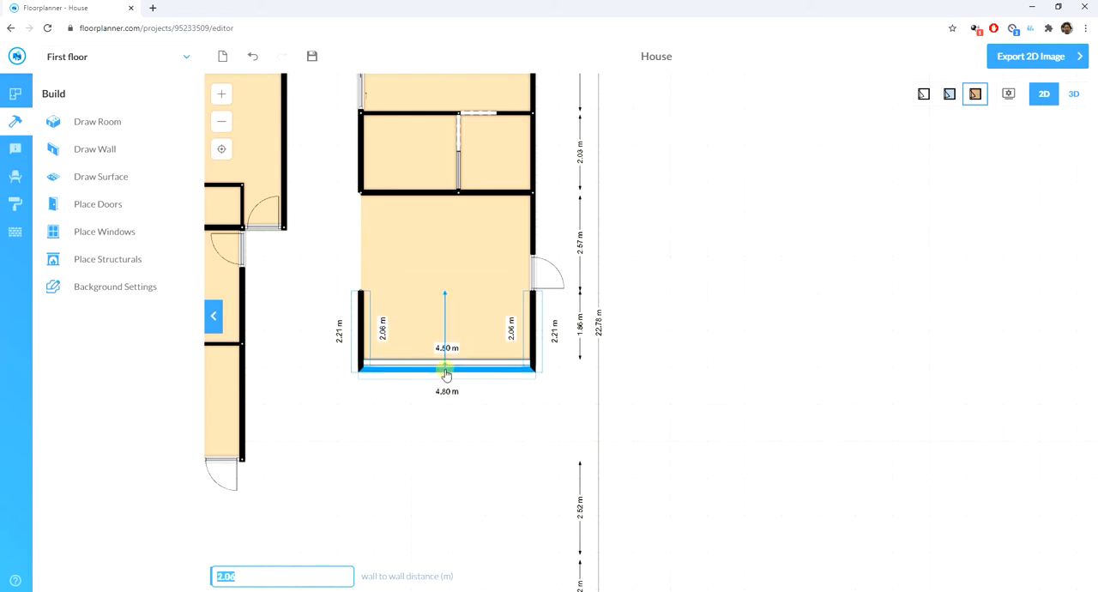
scroll(442, 375, up, 2)
scroll(441, 373, up, 2)
mouse_move(438, 371)
mouse_down()
mouse_move(439, 318)
mouse_move(444, 371)
mouse_up()
scroll(452, 431, down, 3)
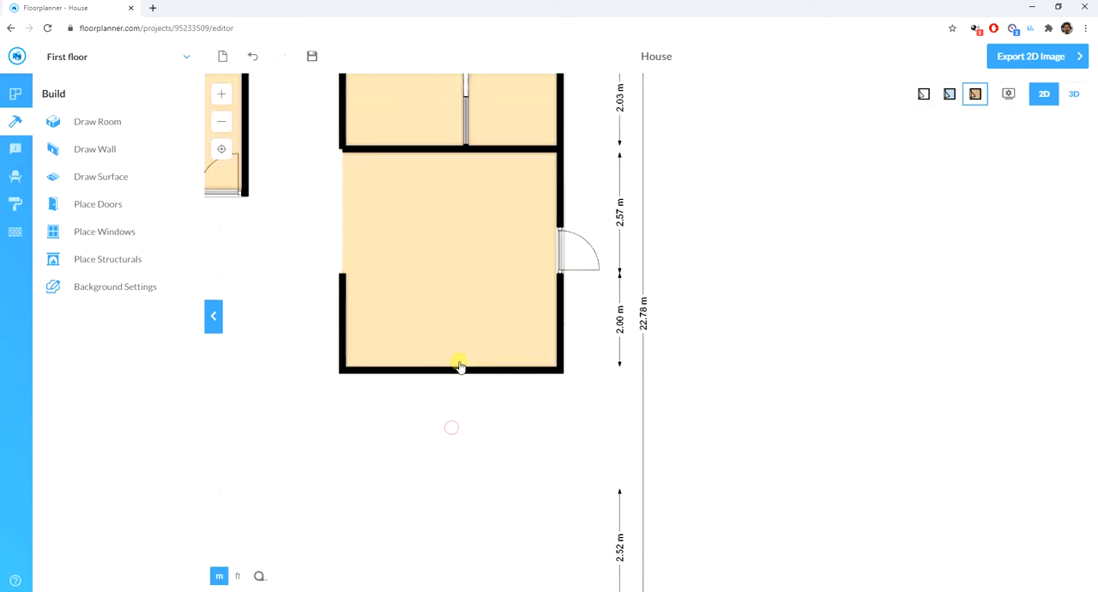
- Reduce the thickness of the new lower room's left and bottom walls to zero to leave those sides open
click(367, 334)
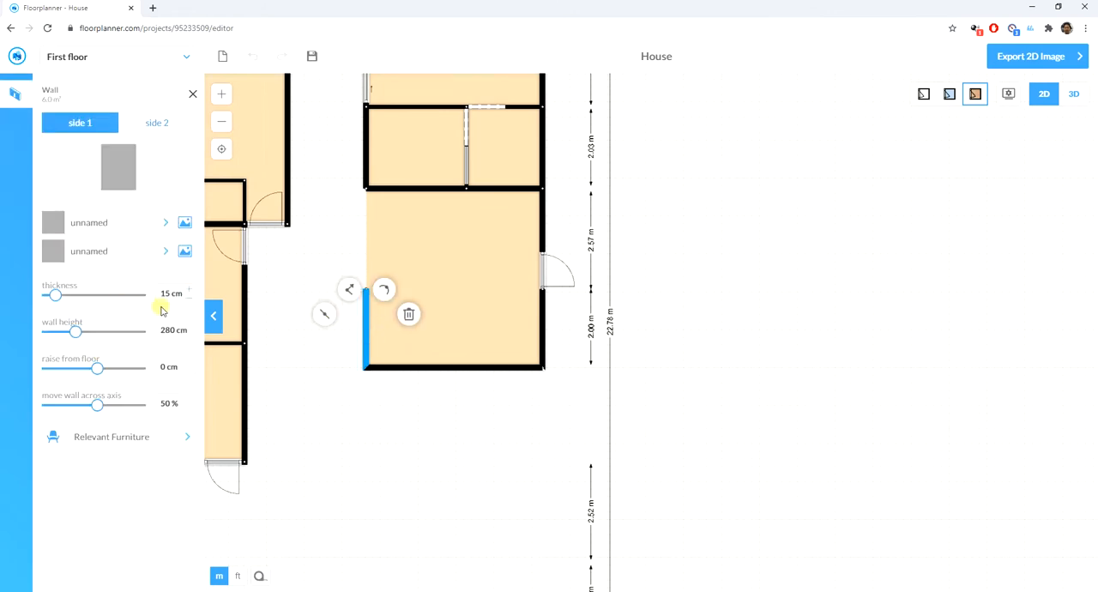
click(405, 378)
click(411, 367)
click(409, 367)
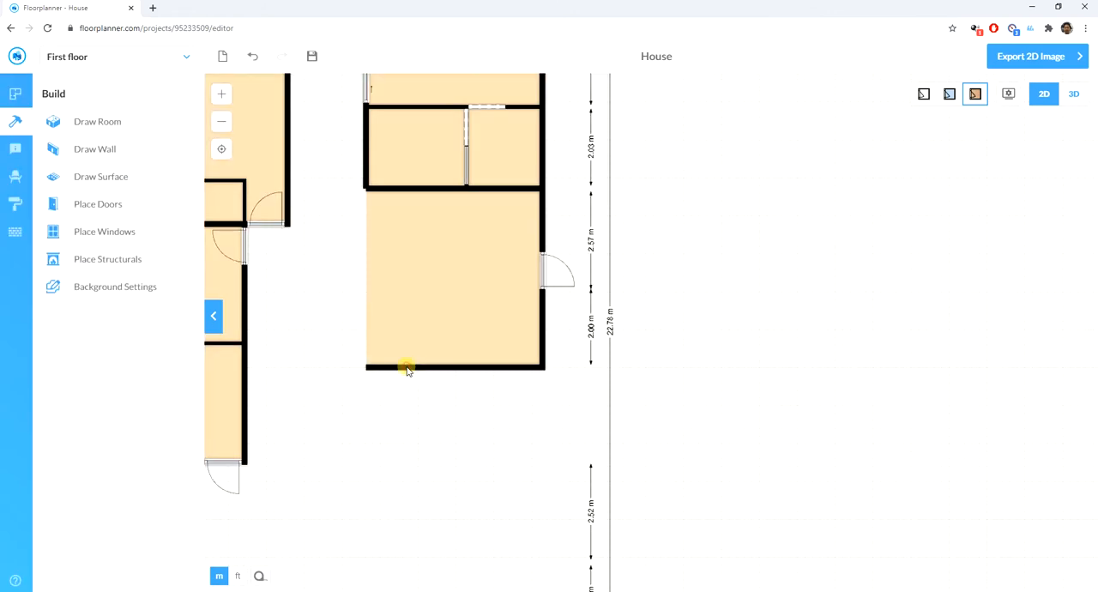
click(406, 366)
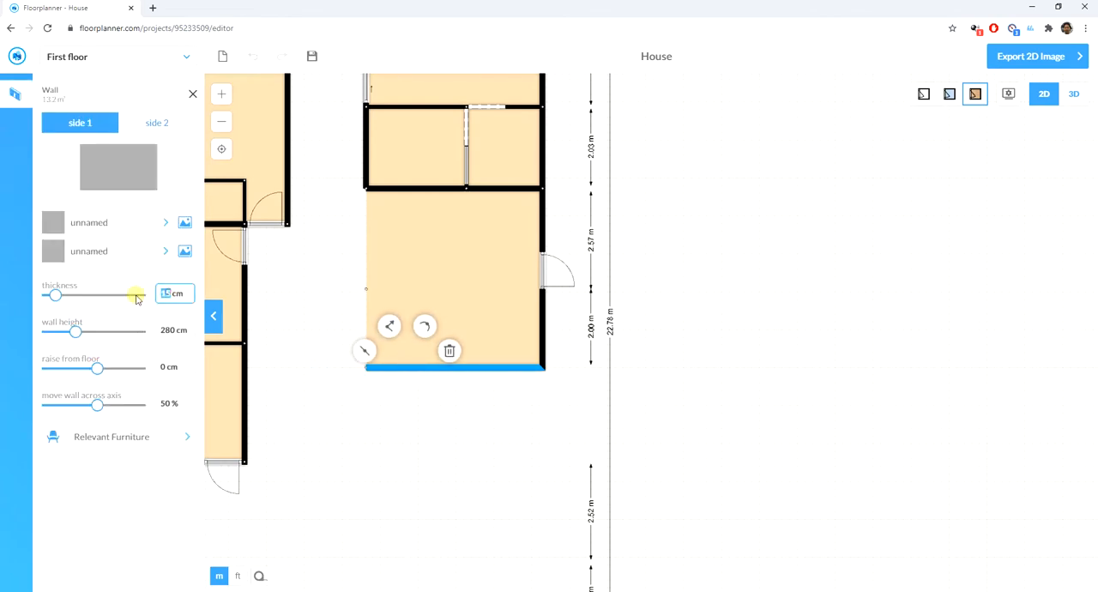
click(432, 463)
scroll(349, 261, down, 1)
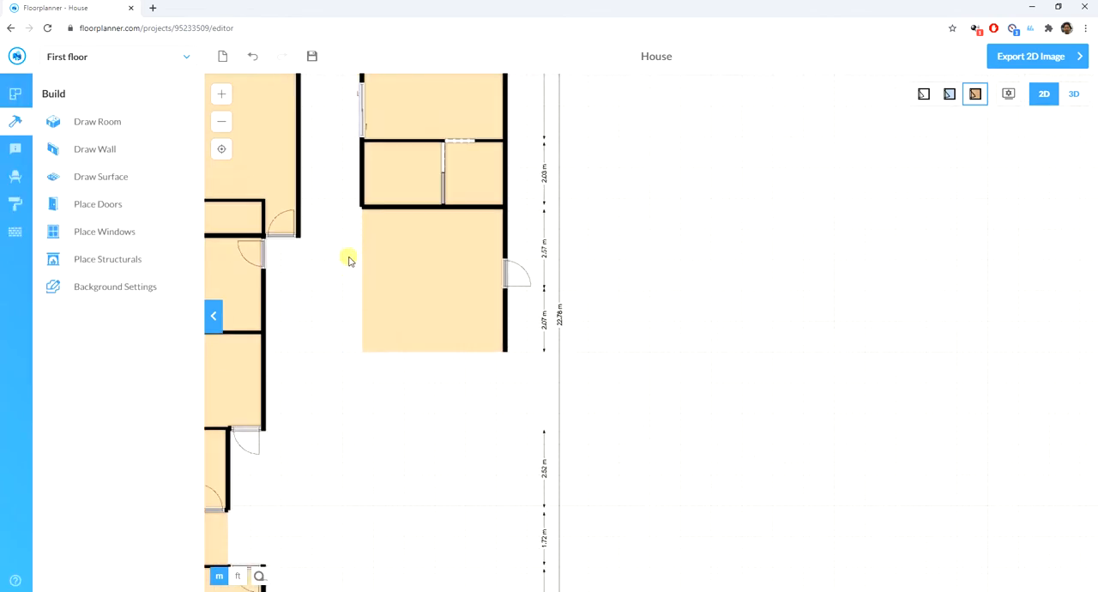
- Draw a 7.86 m wall from the lower-left room's top-right corner, then a 6.91 m wall up to the right wing to enclose the central area
scroll(393, 230, down, 1)
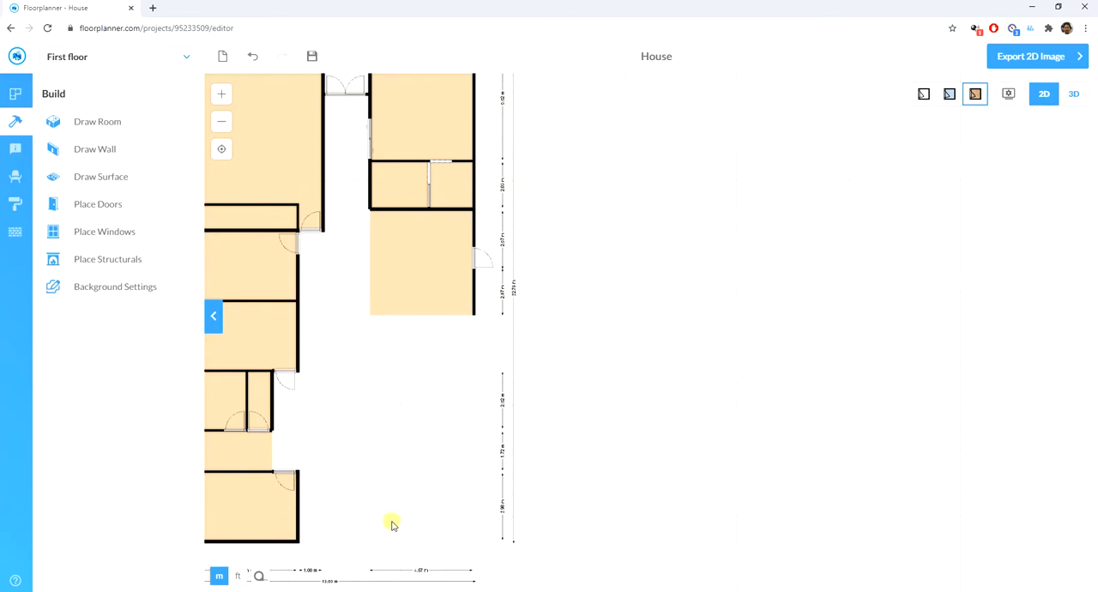
scroll(331, 476, up, 1)
scroll(331, 476, up, 1)
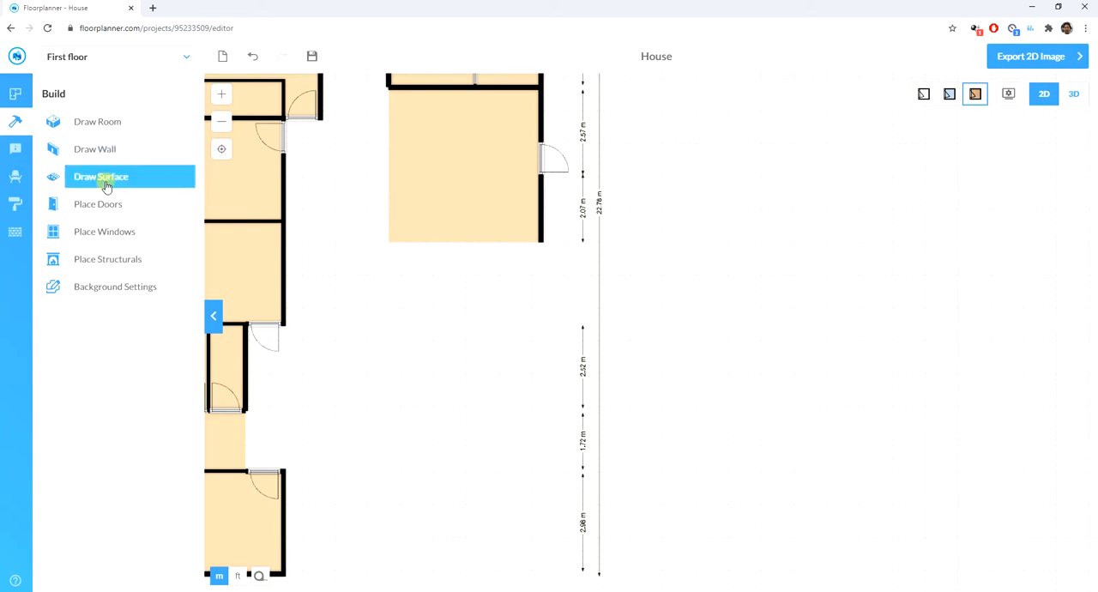
click(102, 151)
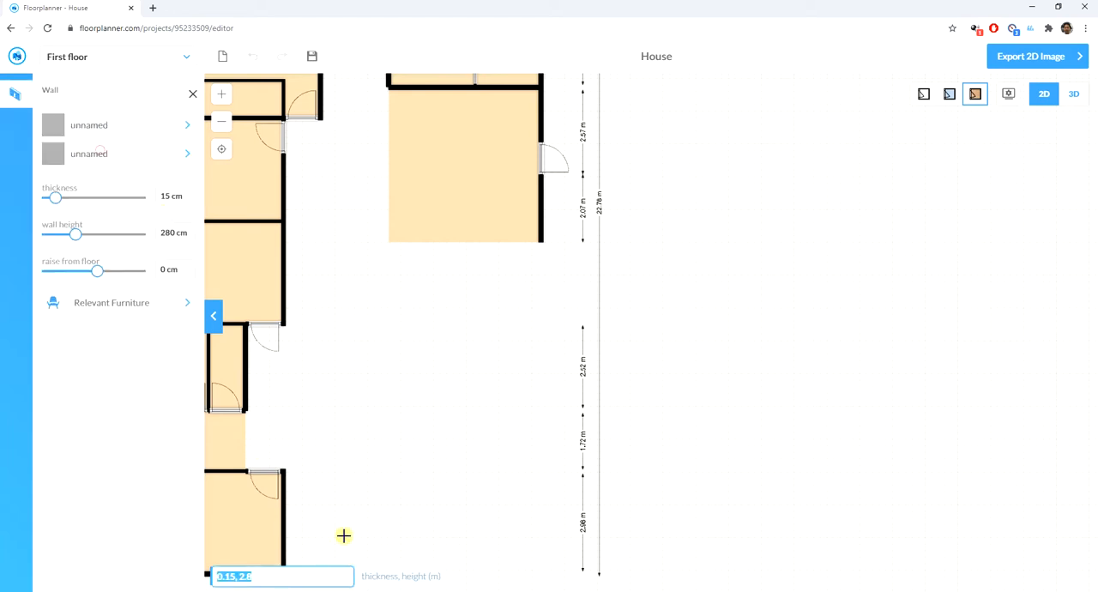
click(283, 471)
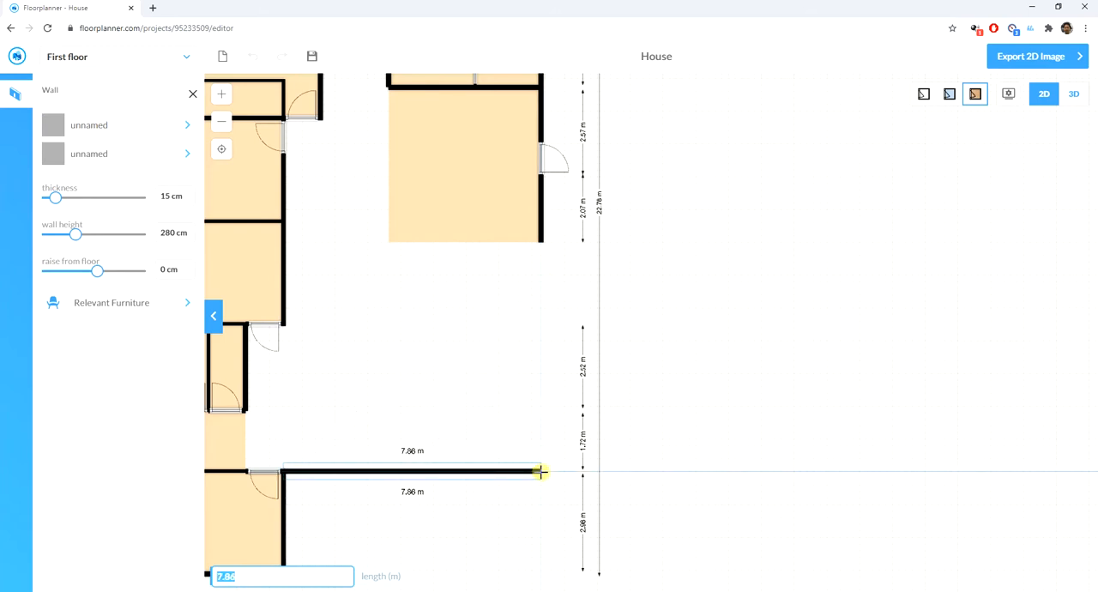
click(540, 471)
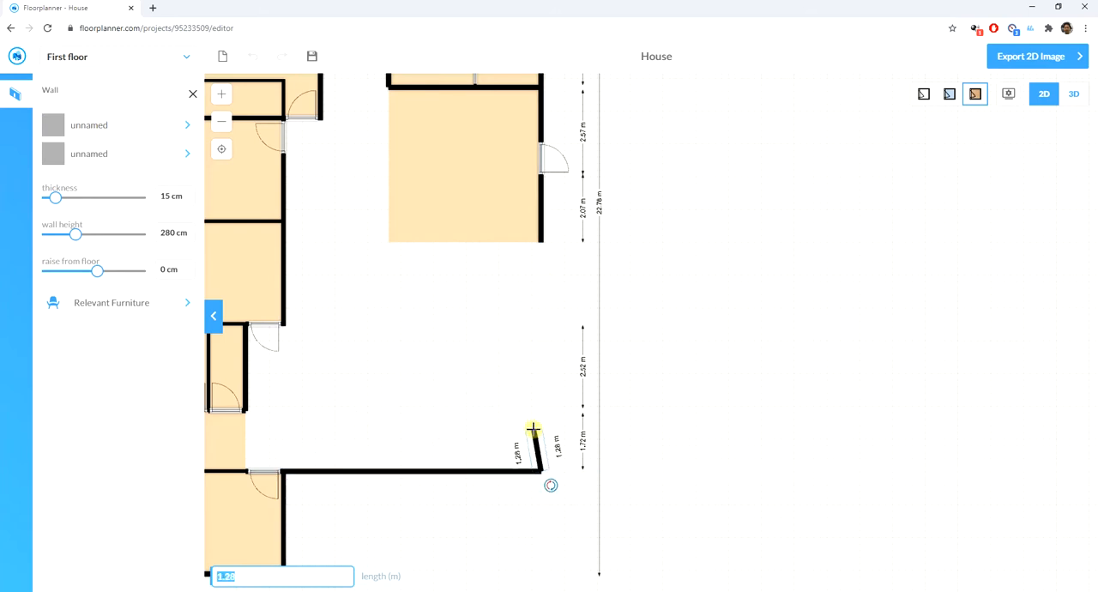
click(541, 244)
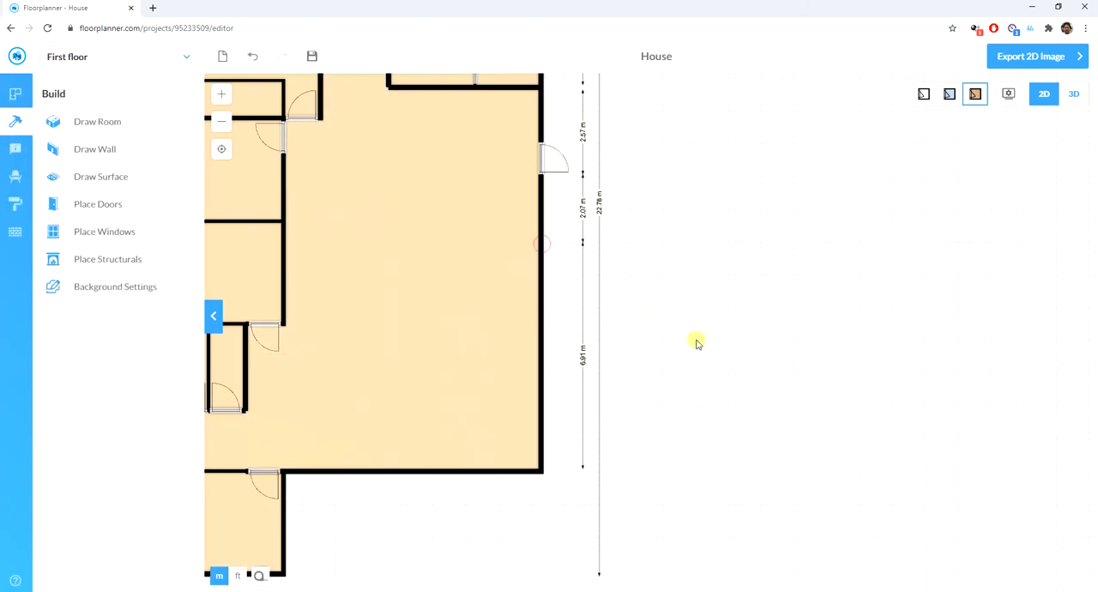
click(391, 401)
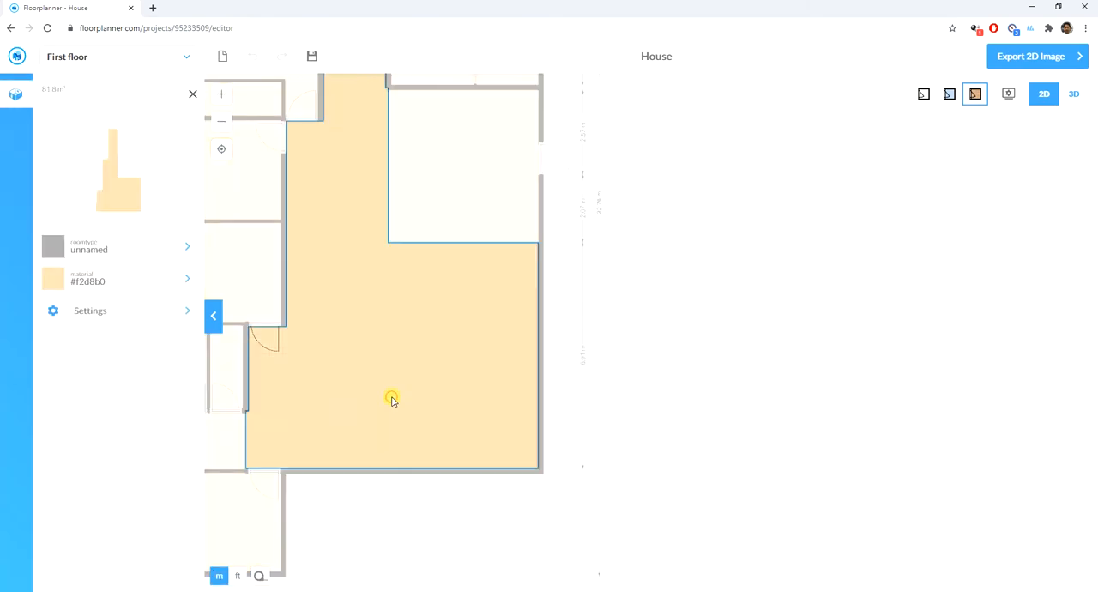
click(829, 404)
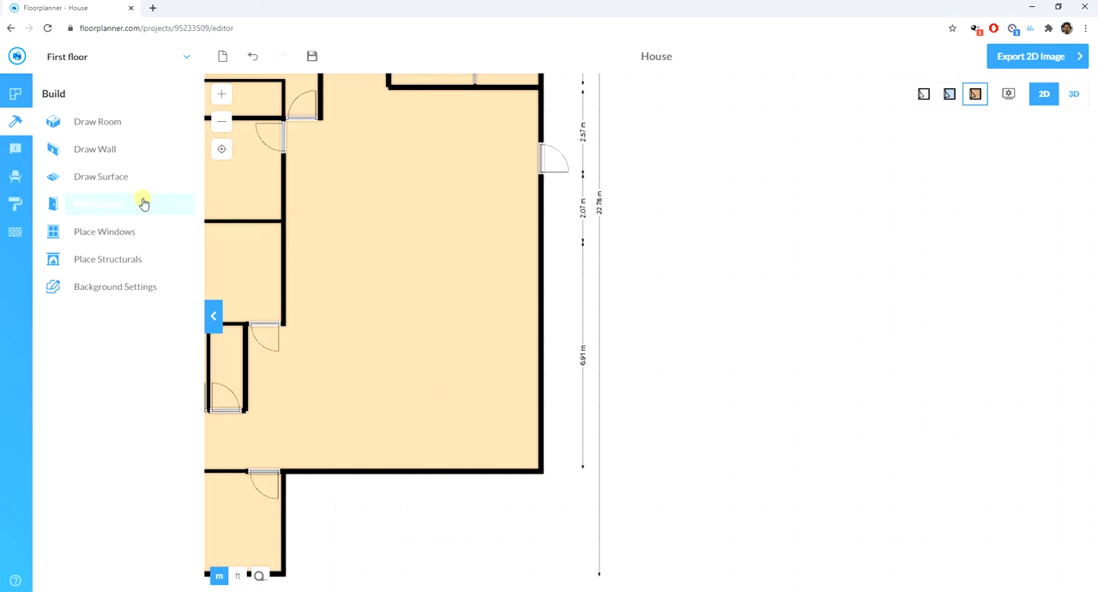
- Draw a room about 7.71 m by 2.98 m below the central area, beside the lower-left room
click(82, 150)
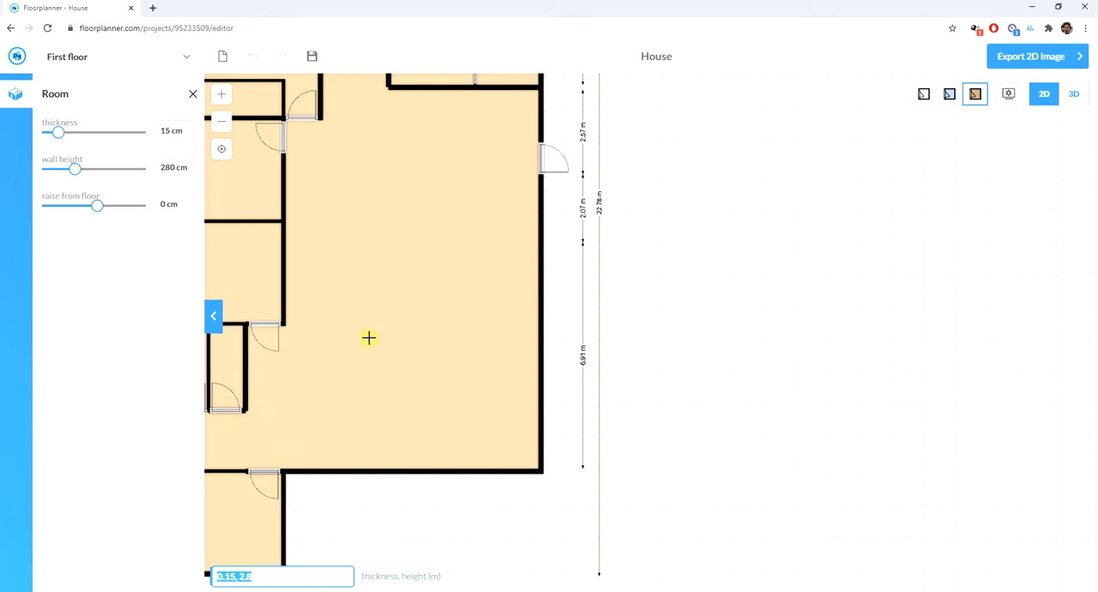
scroll(369, 337, up, 2)
scroll(392, 226, down, 5)
scroll(386, 421, up, 3)
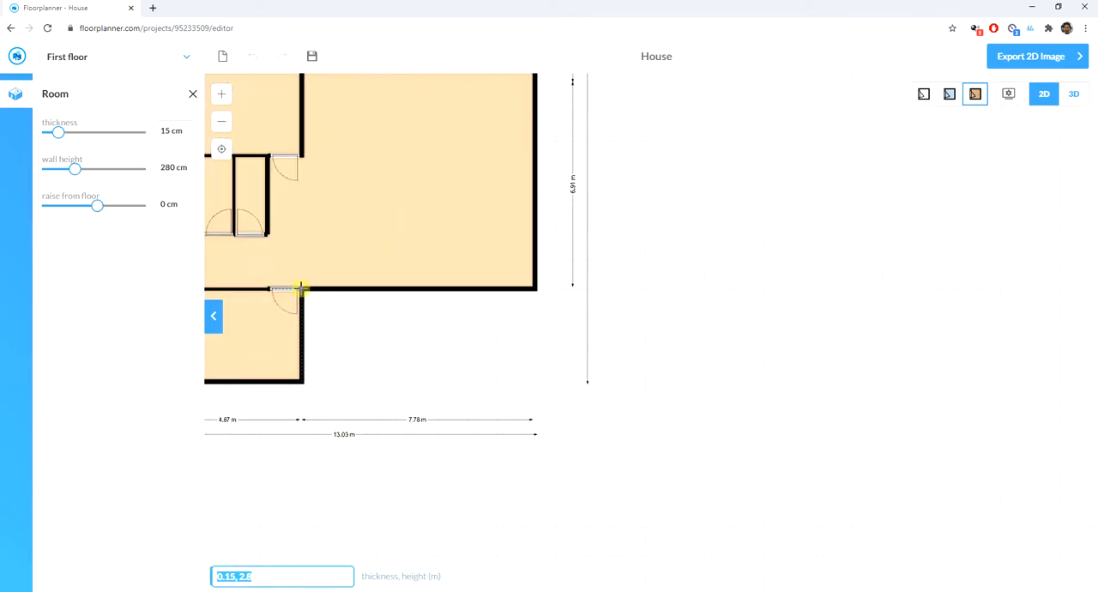
drag(302, 288, 534, 382)
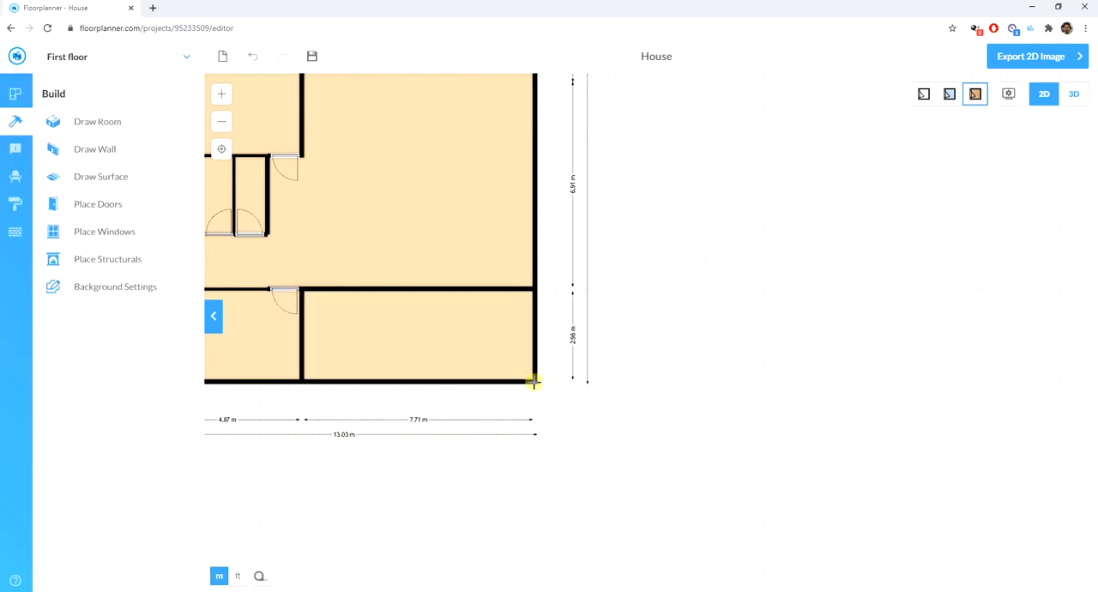
- Set the thickness of the bottom-right room's bottom and right walls to 0 cm to leave those sides open
click(418, 382)
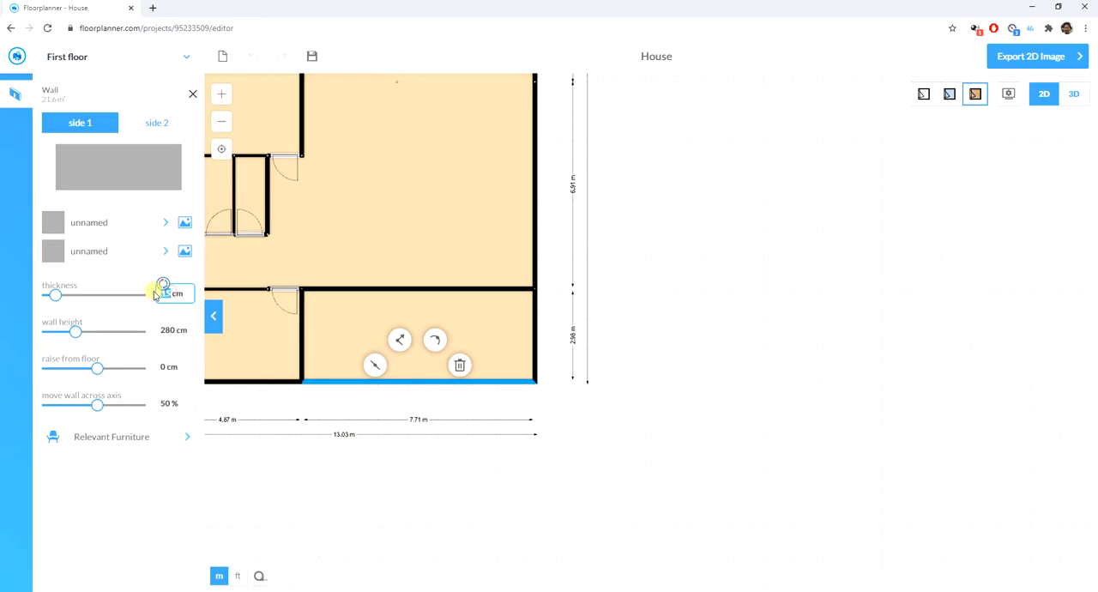
click(661, 422)
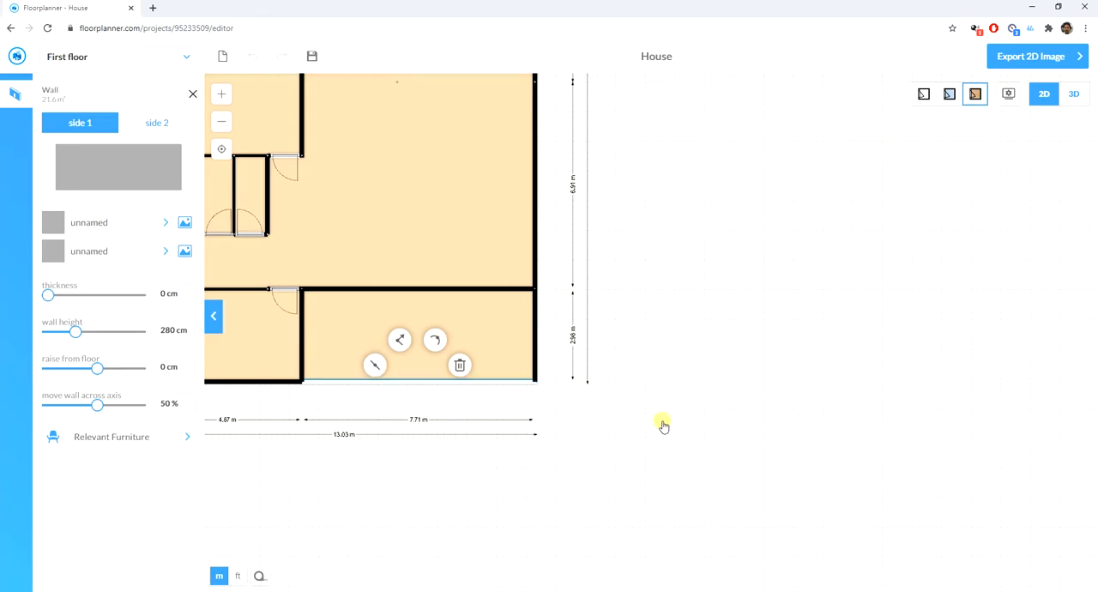
click(535, 343)
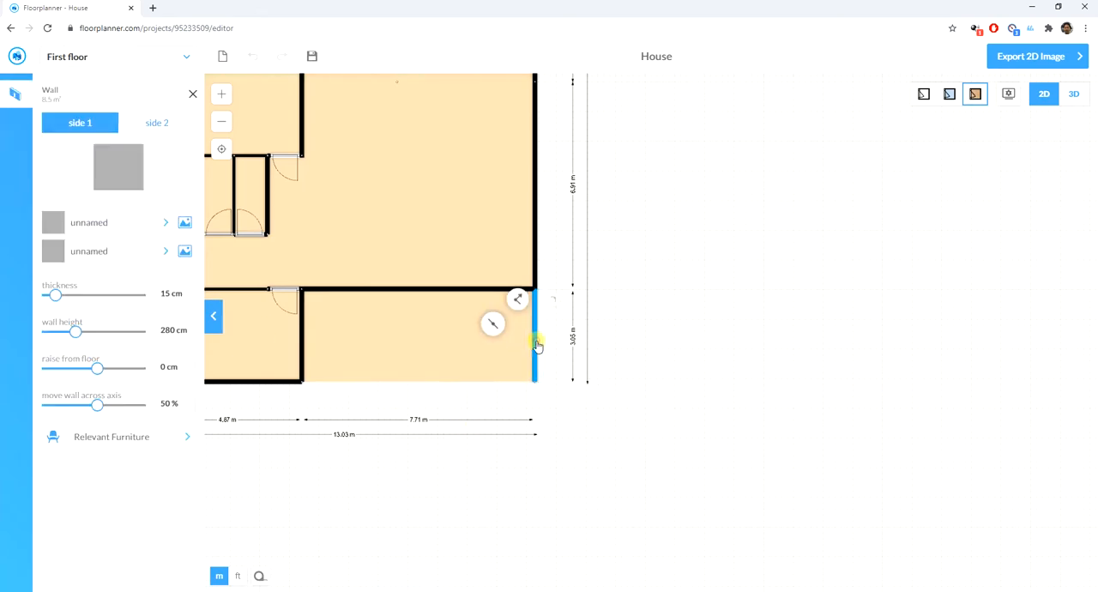
click(163, 294)
text(0)
click(706, 407)
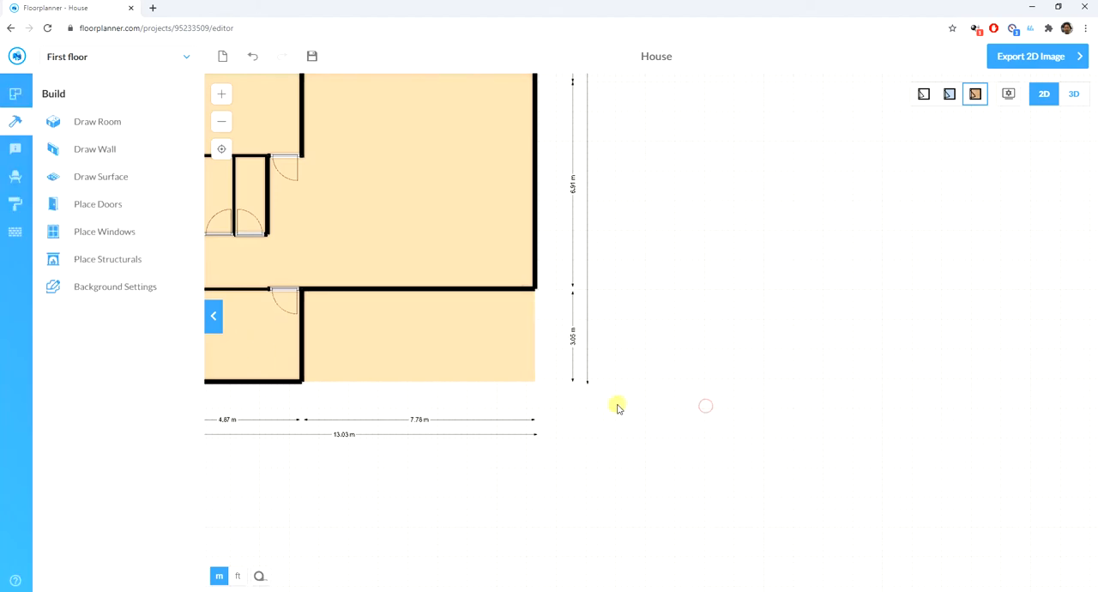
- Set the room type of the large top-left room to garage
scroll(575, 483, down, 3)
scroll(544, 335, down, 2)
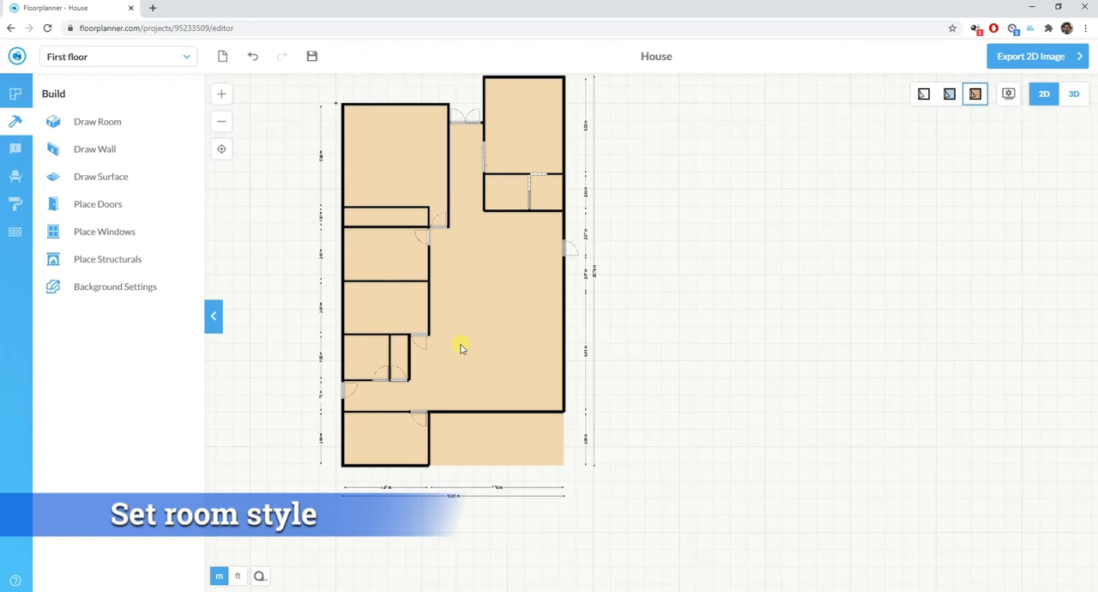
click(407, 159)
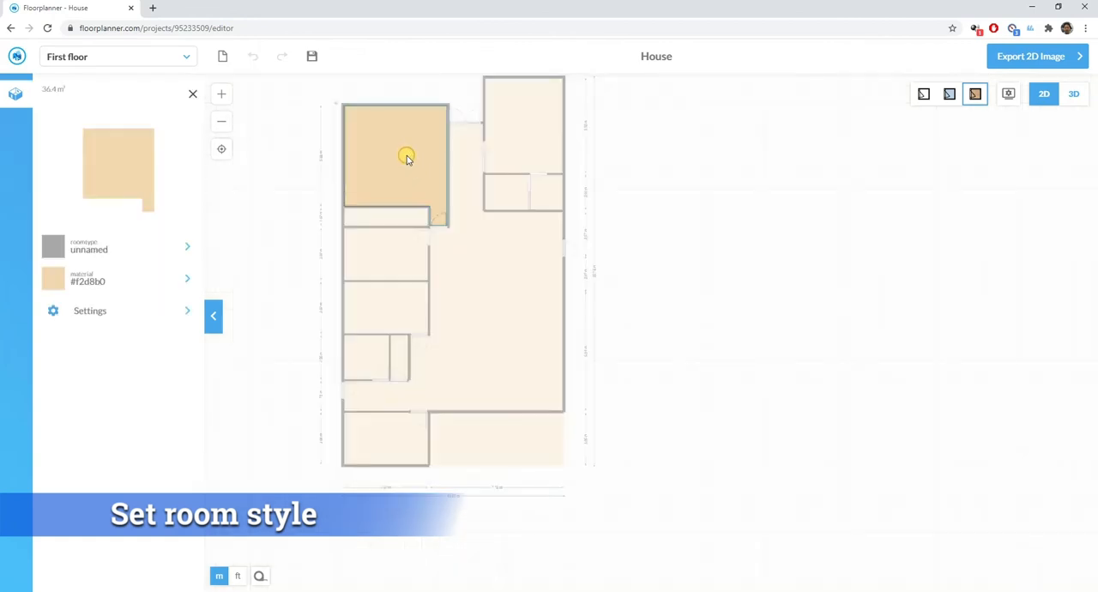
click(87, 247)
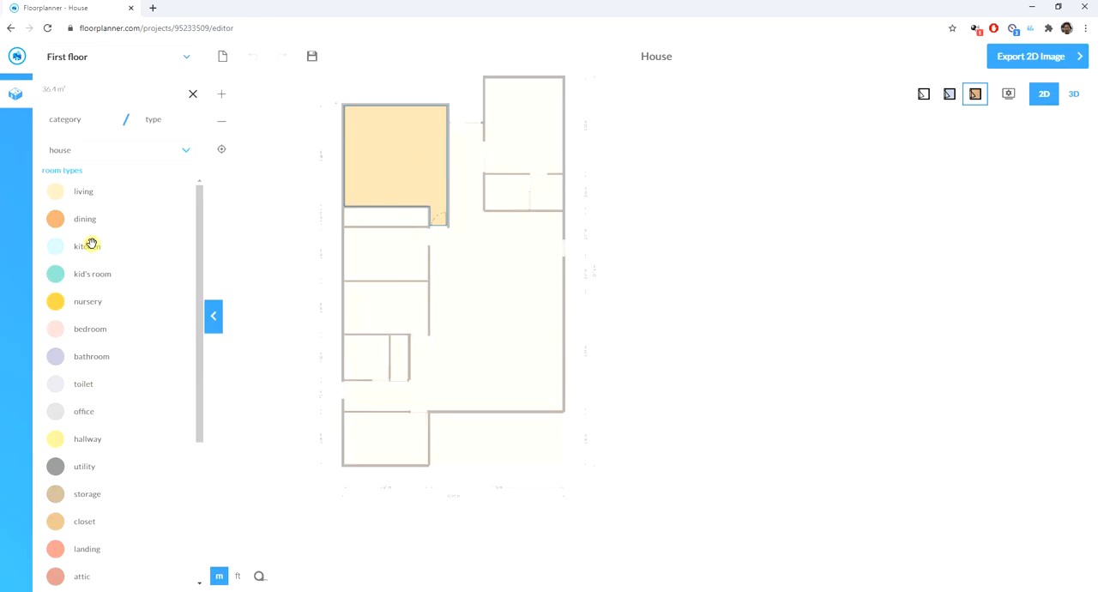
scroll(98, 411, down, 3)
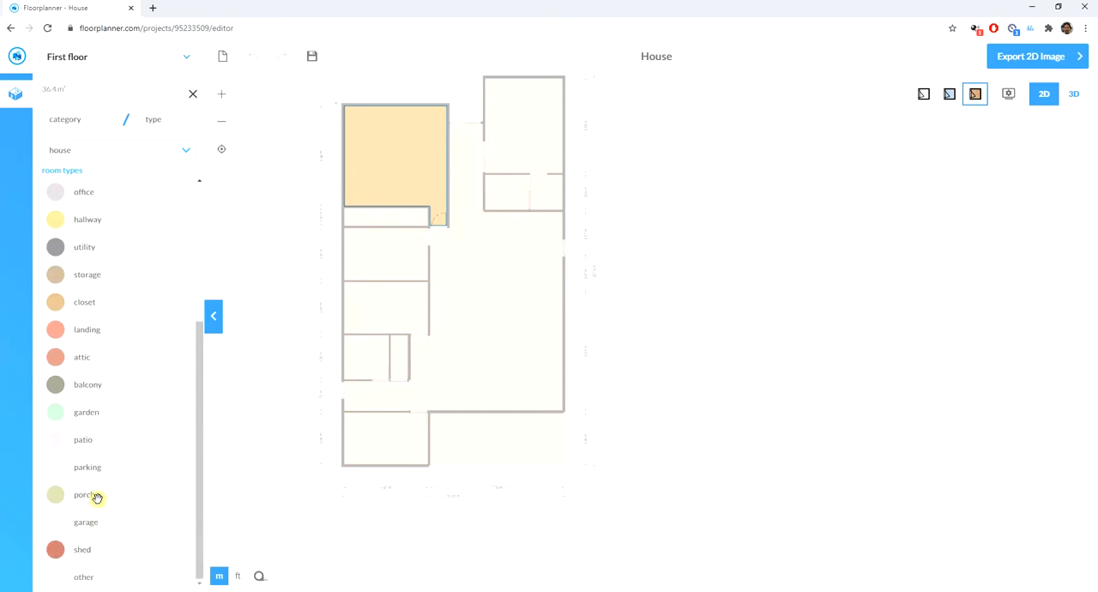
click(90, 521)
click(263, 430)
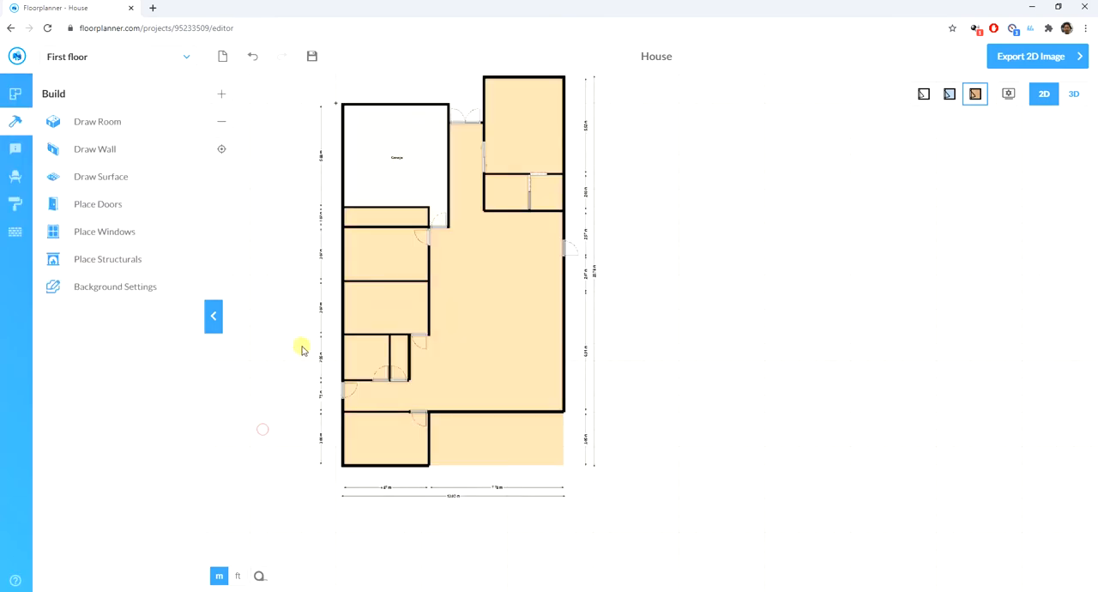
- Set the room type of the narrow room below the garage to storage
click(379, 218)
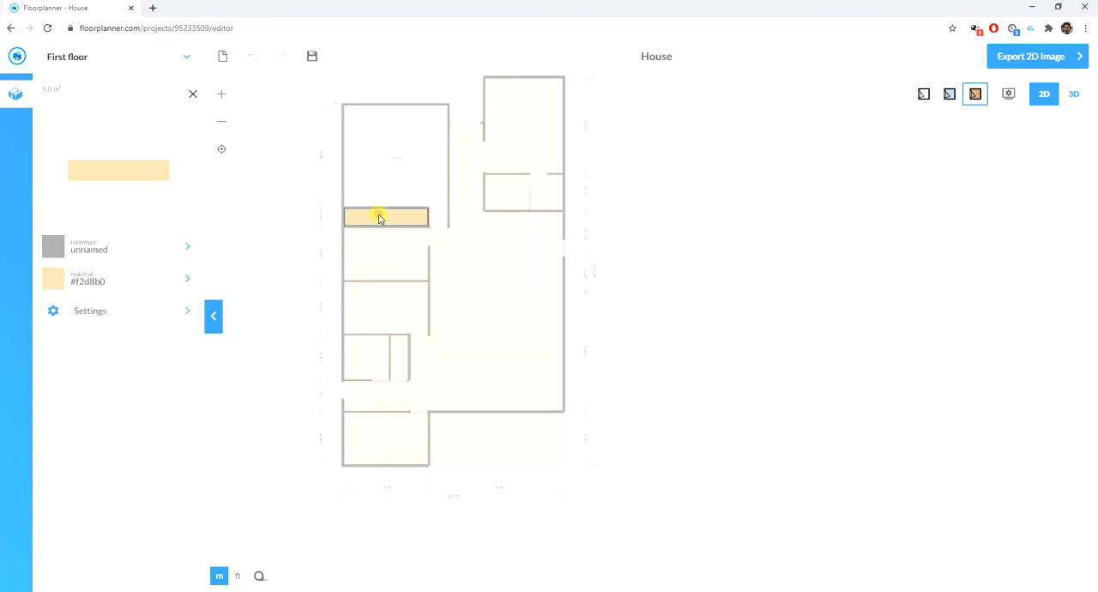
click(157, 246)
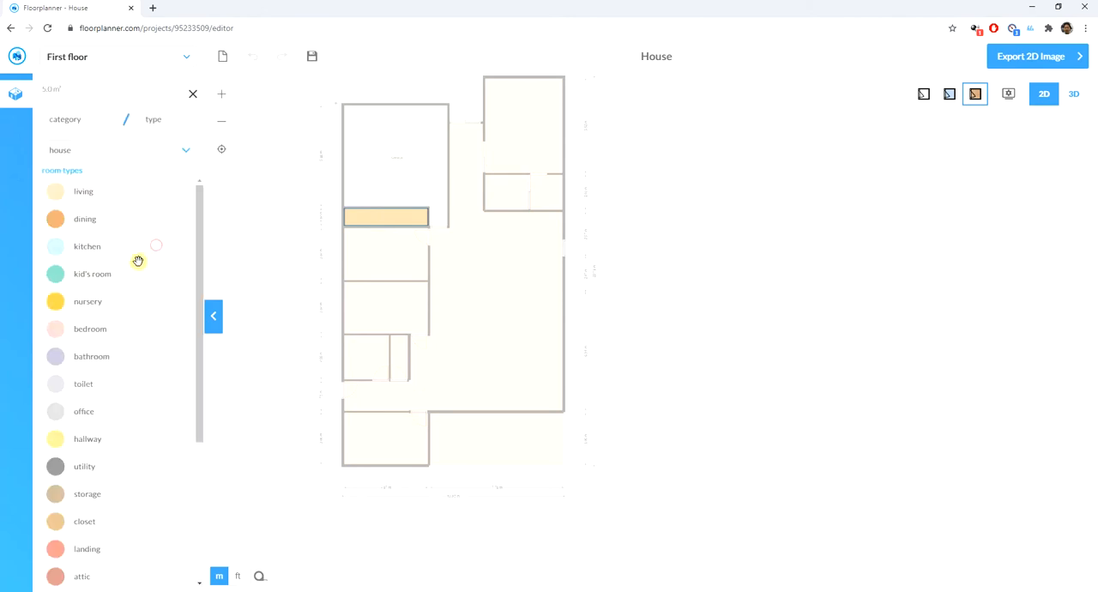
click(87, 495)
click(263, 395)
- Set the room type of the two equal rooms below the storage room to bedroom
click(352, 275)
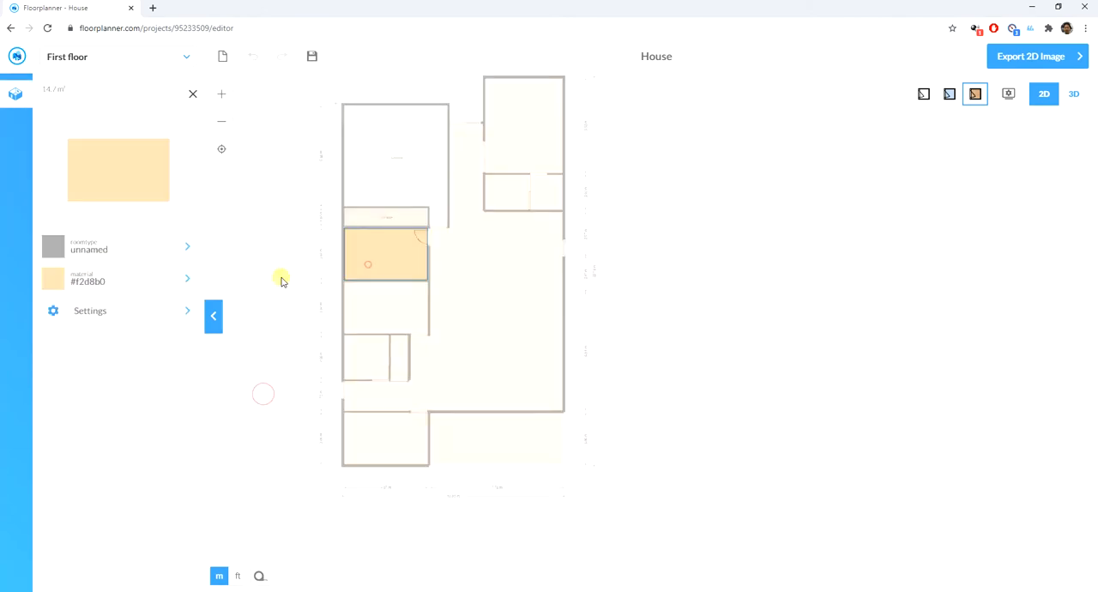
click(130, 247)
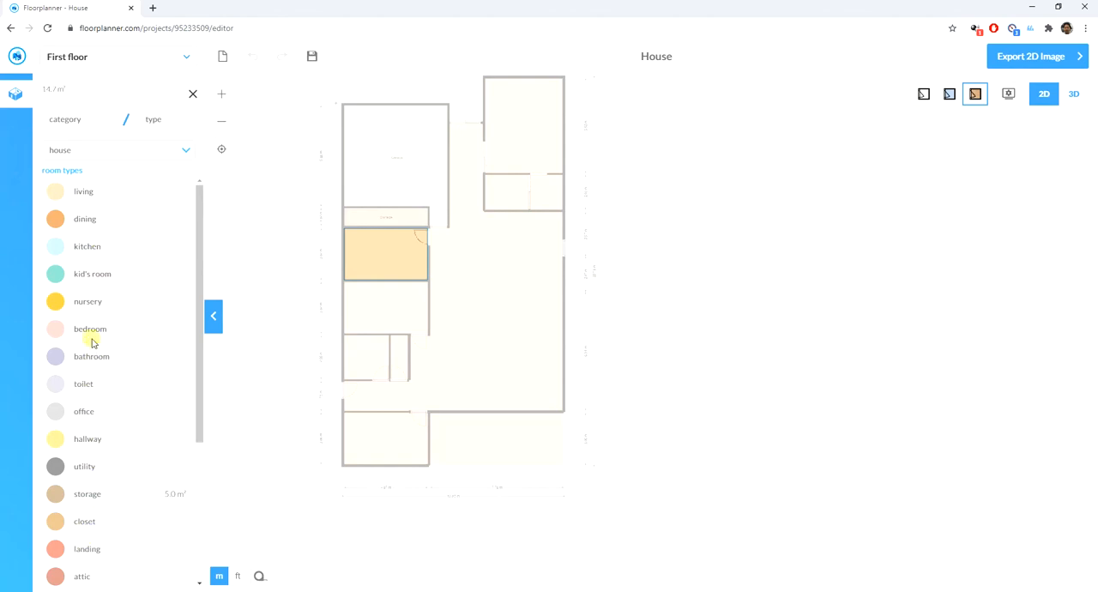
click(125, 334)
click(262, 357)
click(368, 314)
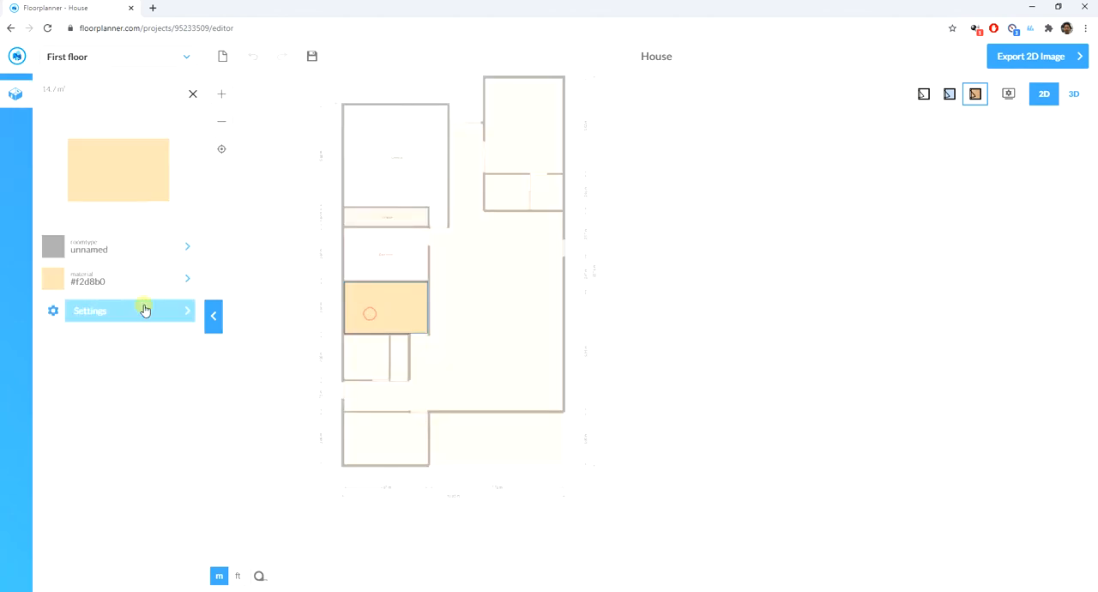
click(108, 247)
click(90, 329)
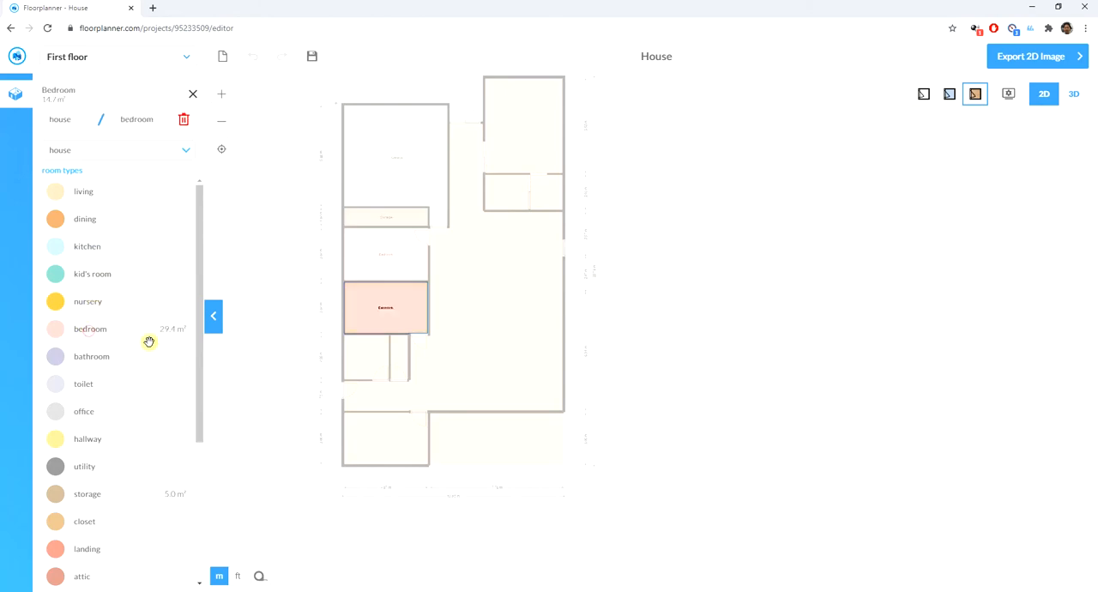
- Set the room type of both the bottom-left room and the large top-right room to bedroom
click(304, 355)
click(390, 440)
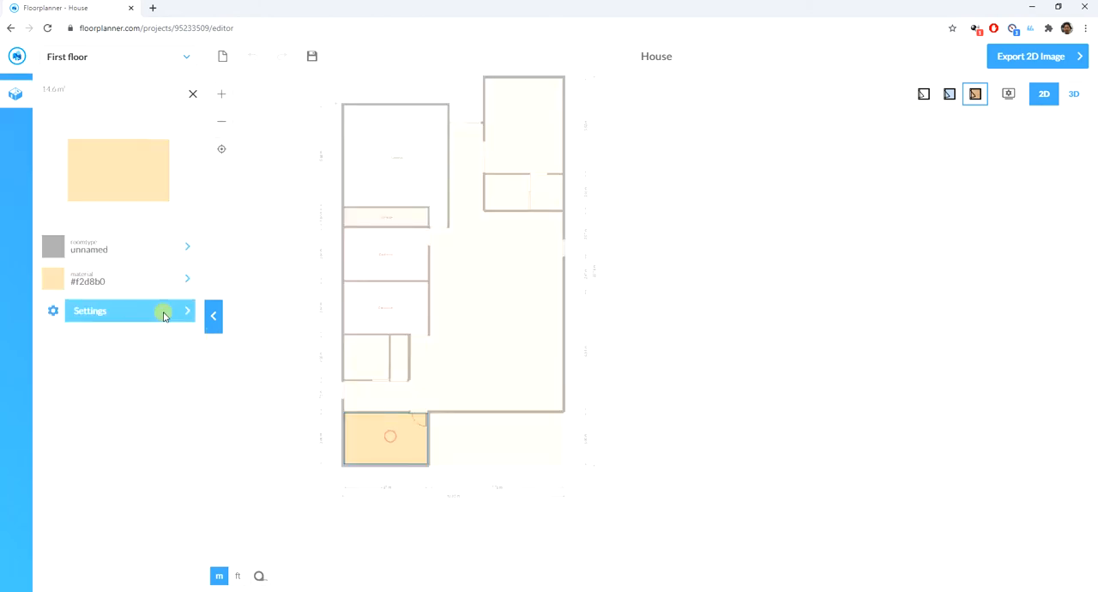
click(118, 253)
click(90, 329)
click(256, 379)
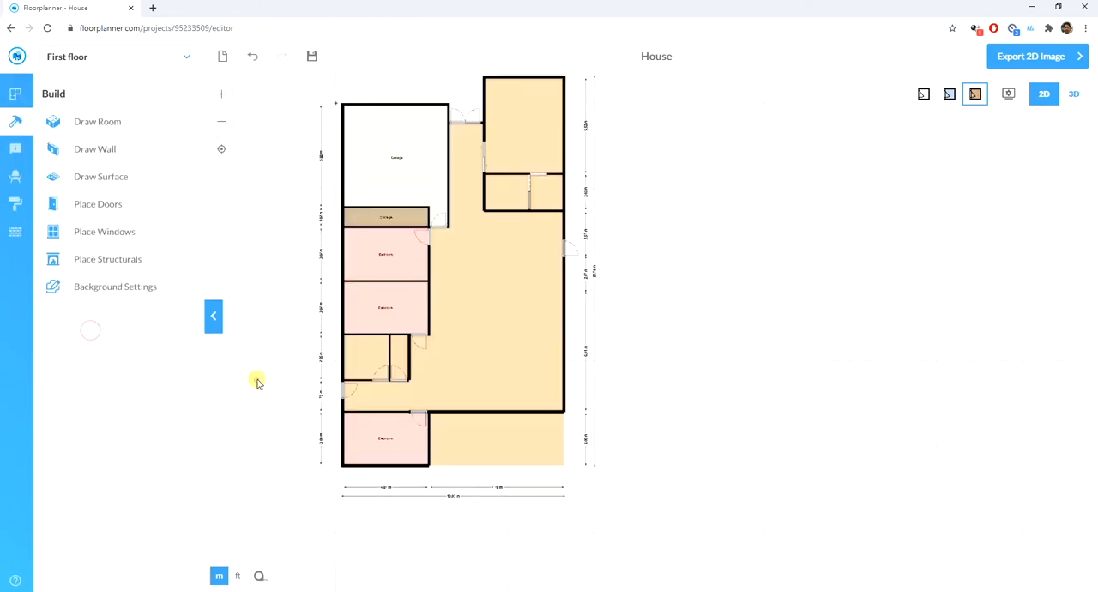
click(518, 121)
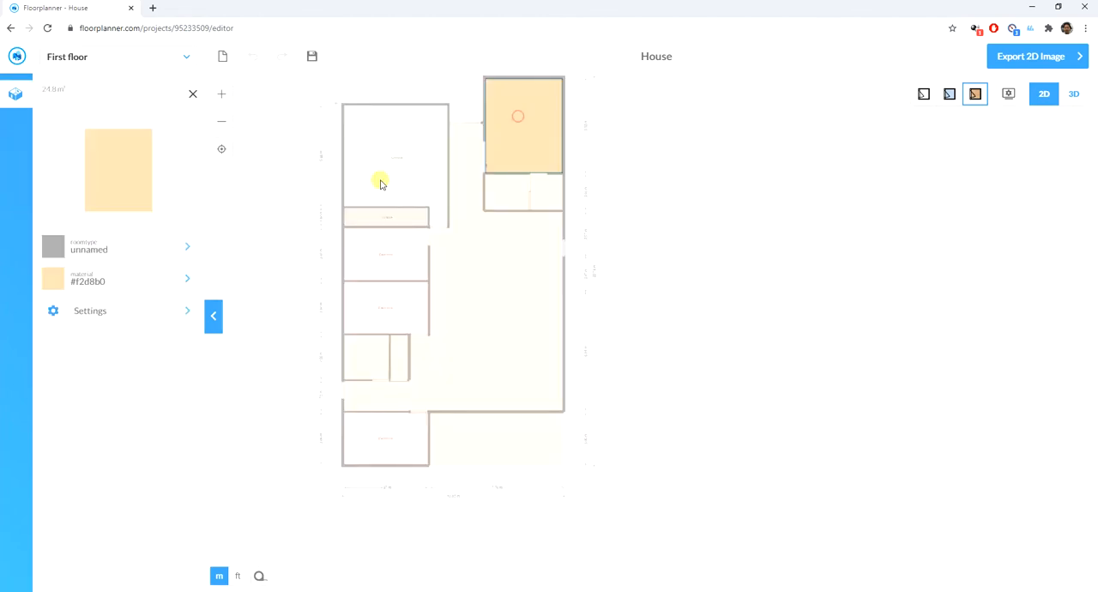
click(106, 248)
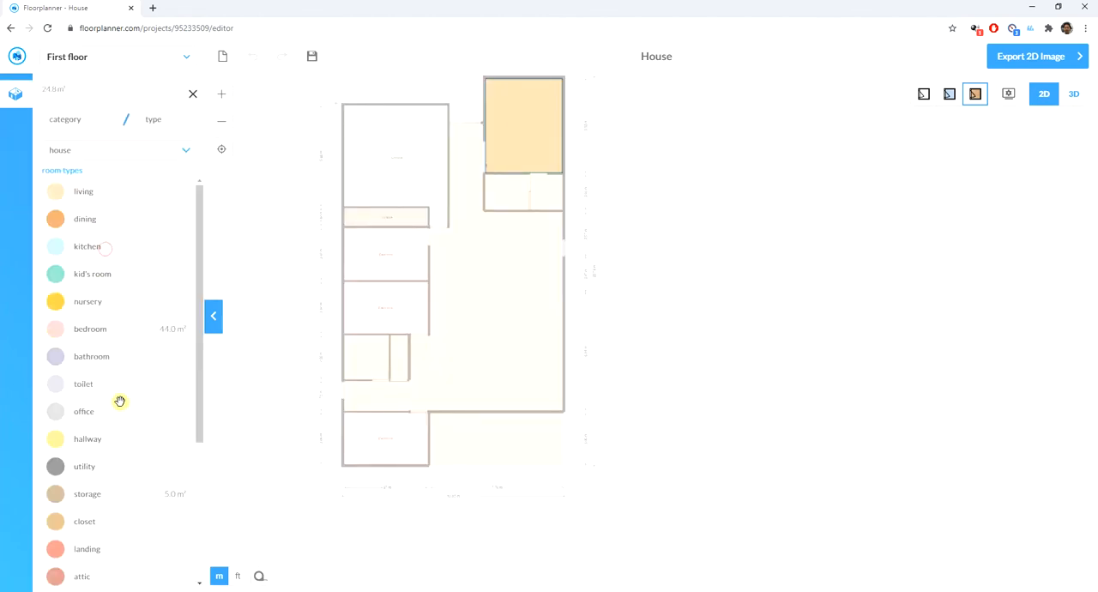
click(90, 330)
click(225, 377)
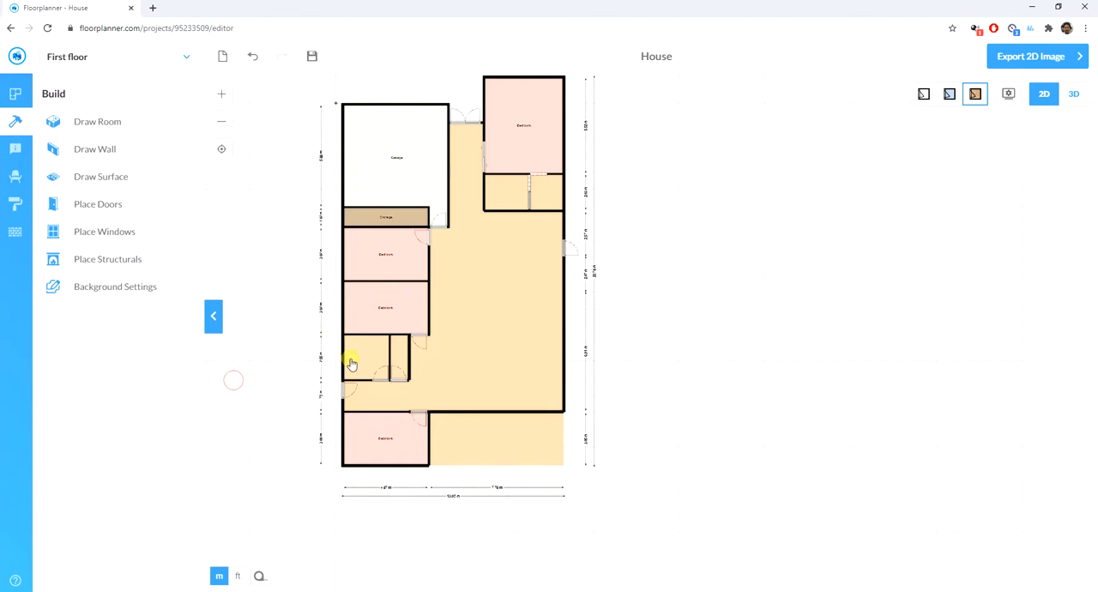
- Set the room below the two equal bedrooms to bathroom and the narrow room beside it to toilet
click(358, 356)
click(127, 248)
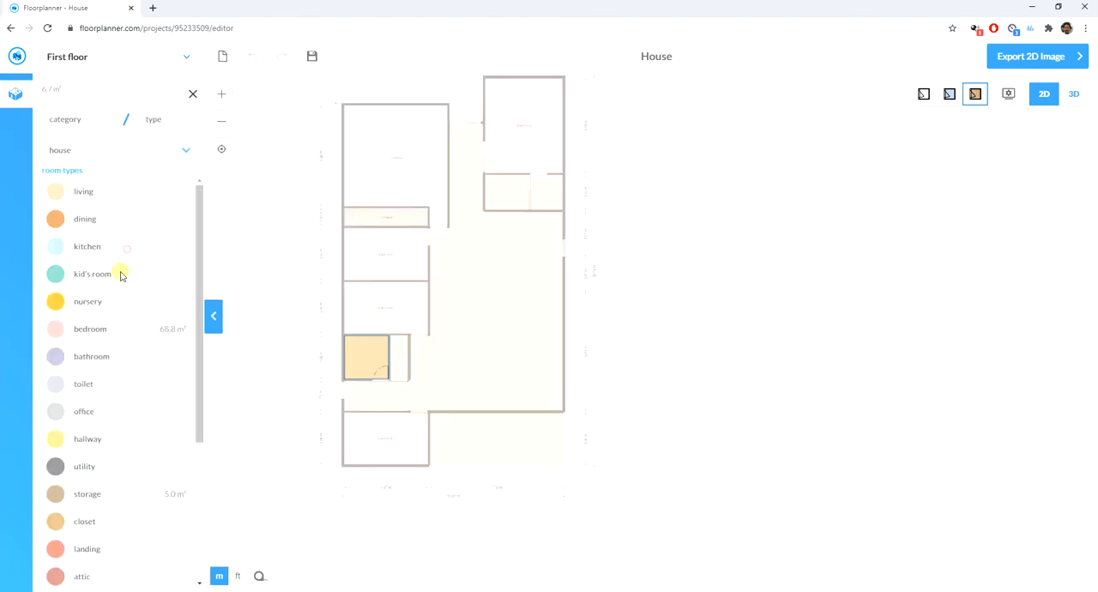
click(97, 356)
click(250, 406)
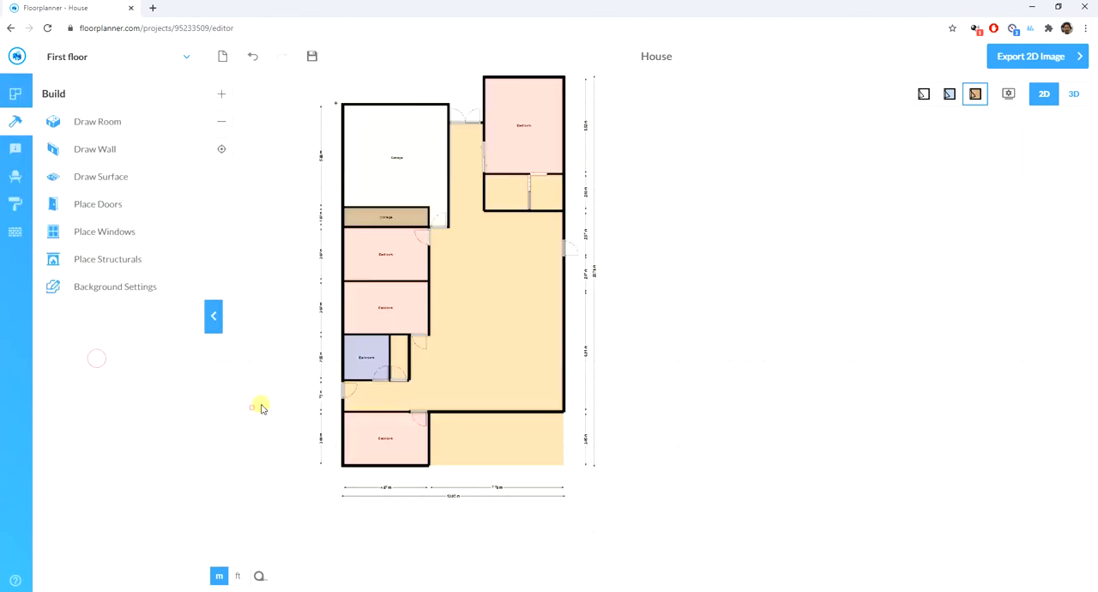
click(399, 353)
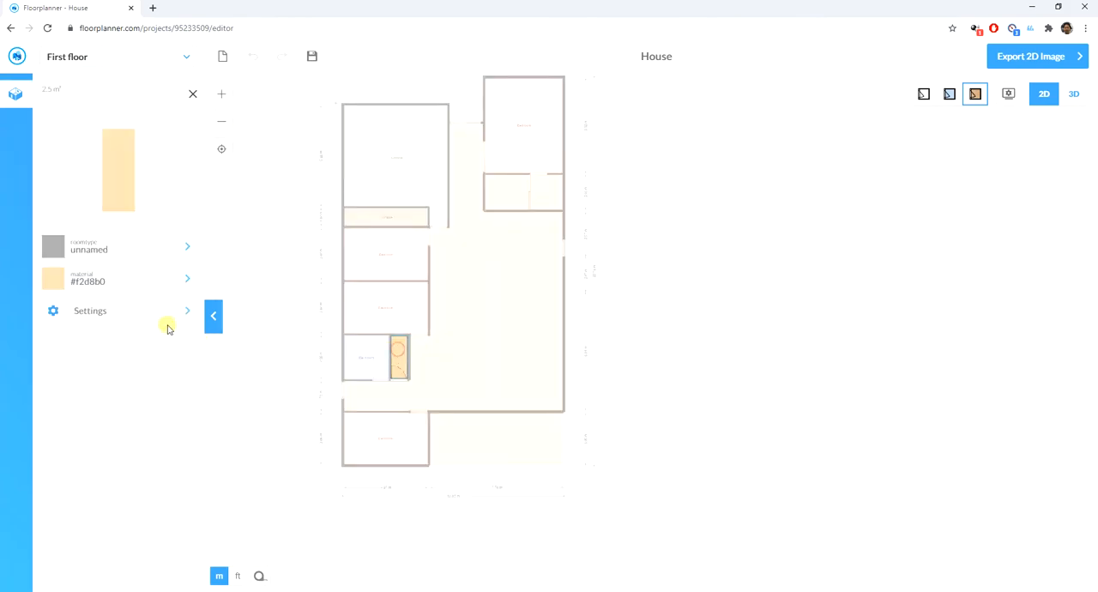
click(115, 248)
click(86, 383)
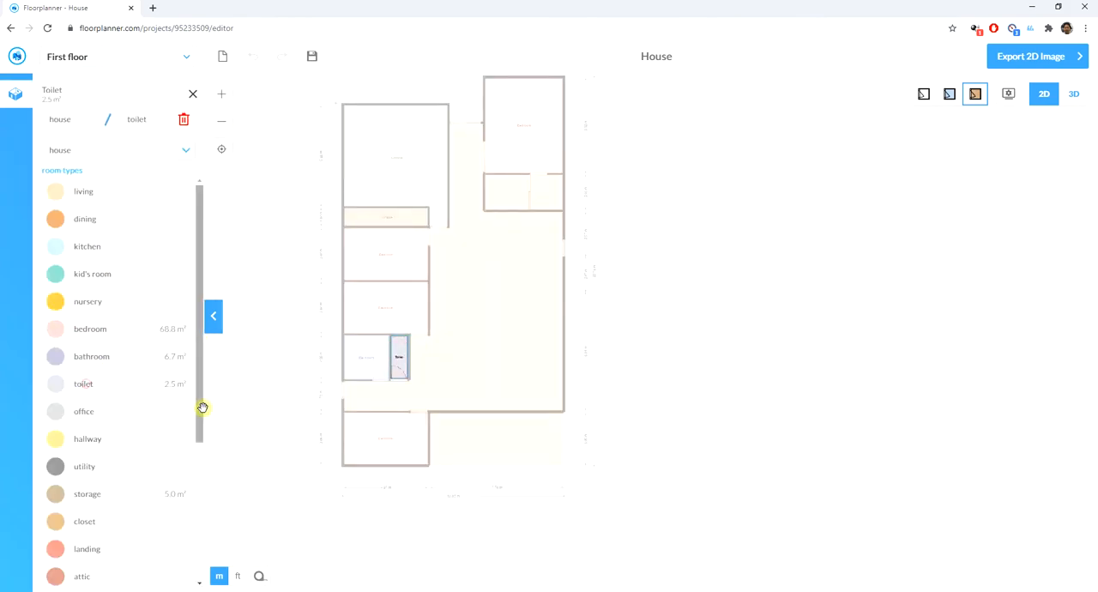
click(257, 435)
- Set the room type of the open-sided area between the bathroom and the bottom-left bedroom to utility
click(368, 396)
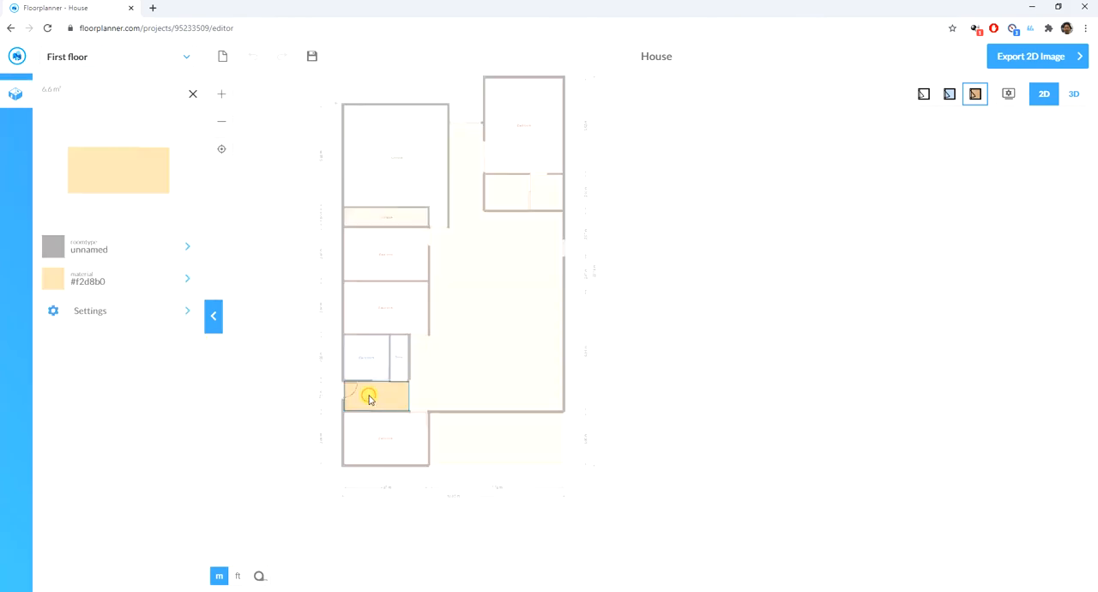
click(96, 248)
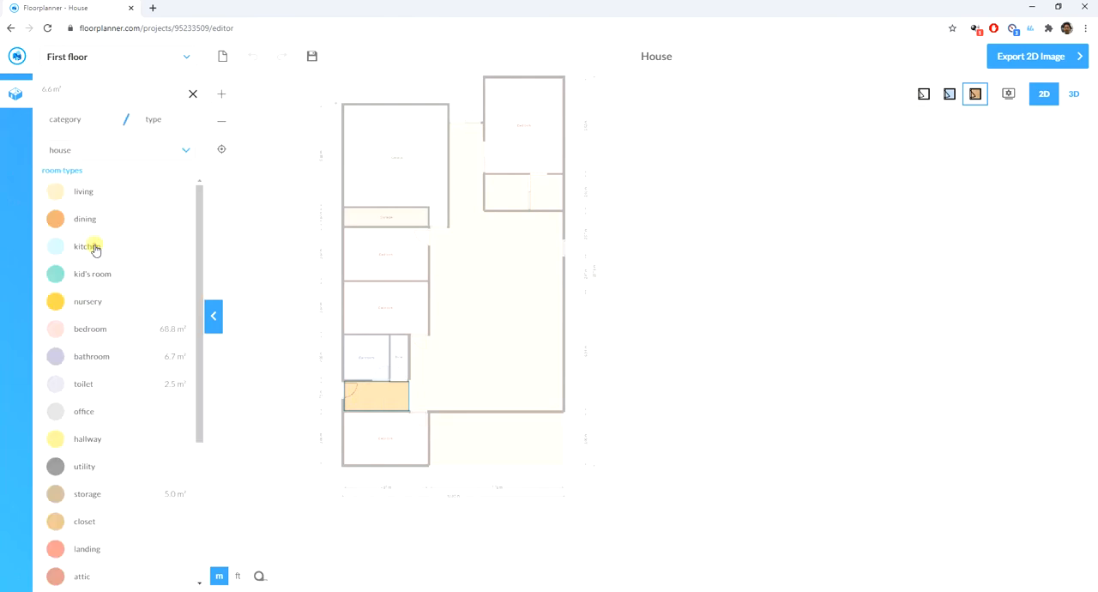
scroll(97, 372, down, 3)
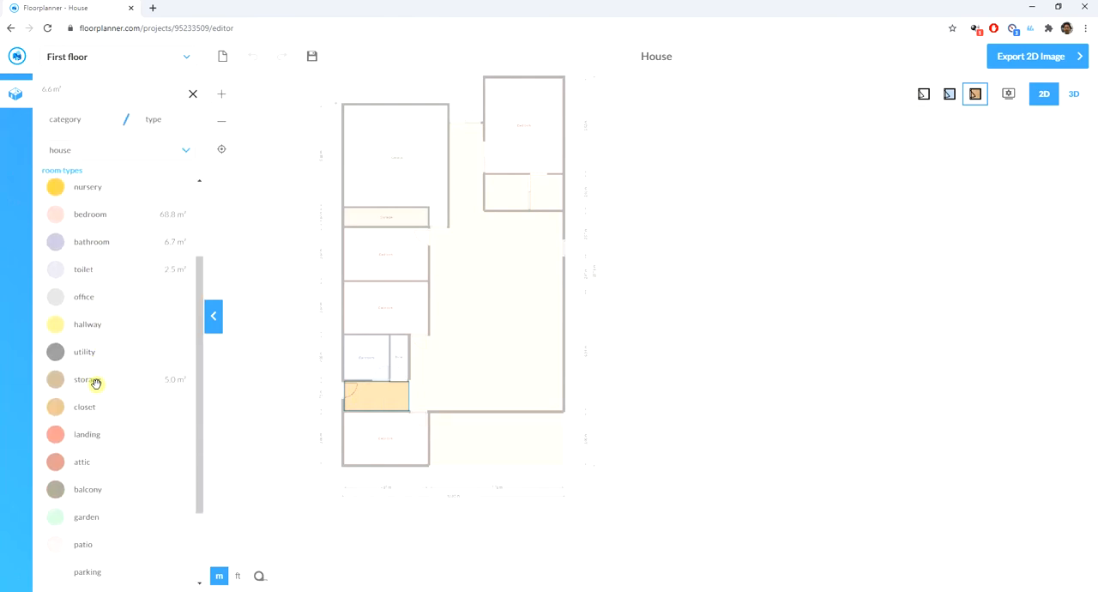
click(89, 354)
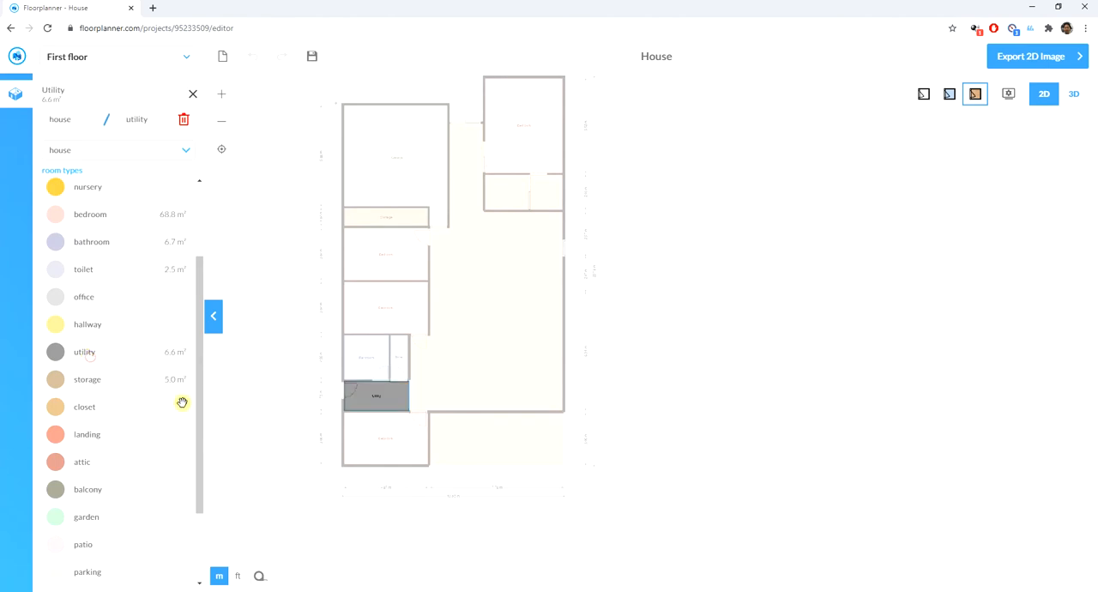
click(245, 410)
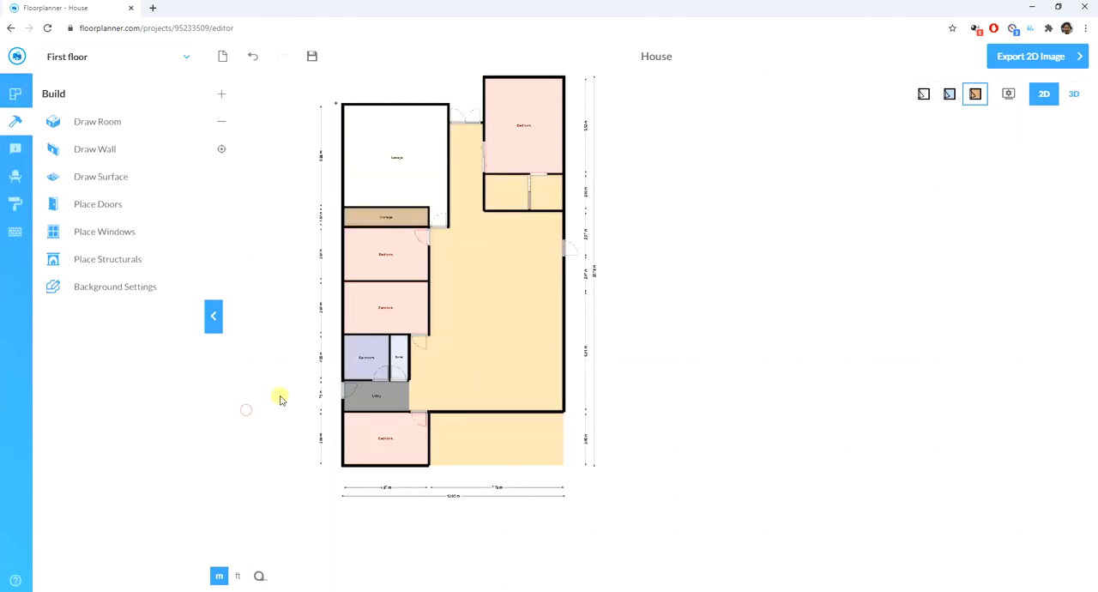
- Below the top-right bedroom, set the left small room's type to bathroom and the right one's to storage
click(504, 190)
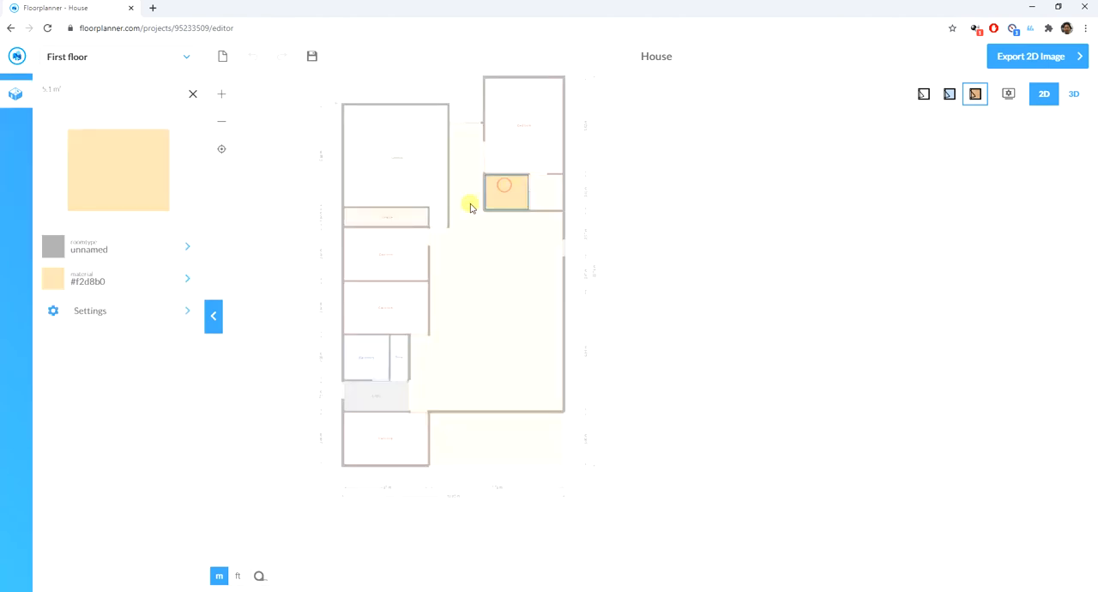
click(135, 249)
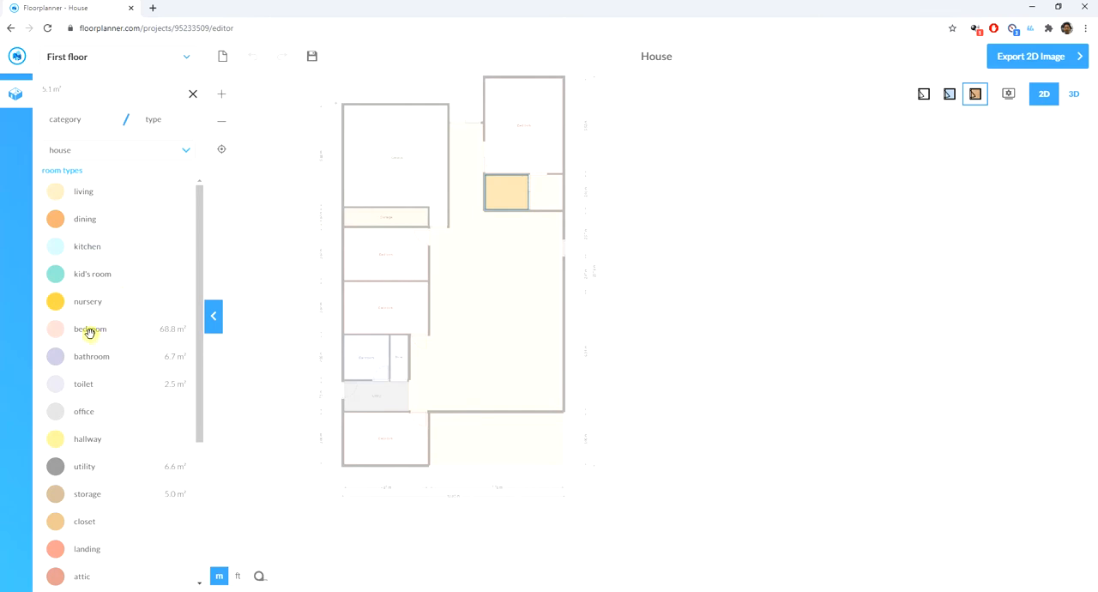
click(91, 356)
click(674, 311)
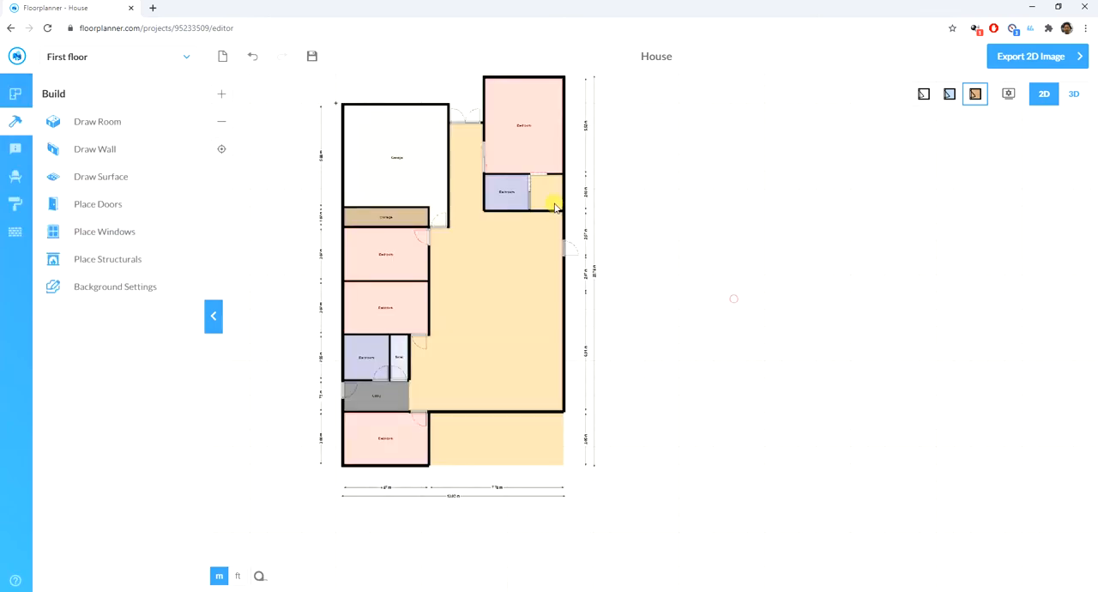
click(552, 194)
click(124, 249)
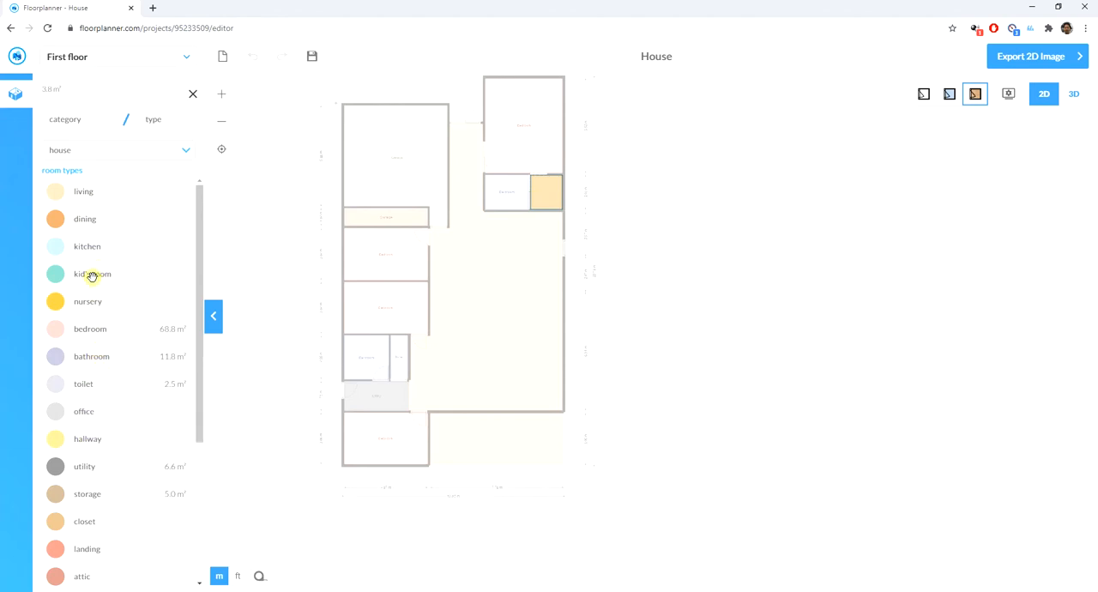
click(93, 497)
click(740, 315)
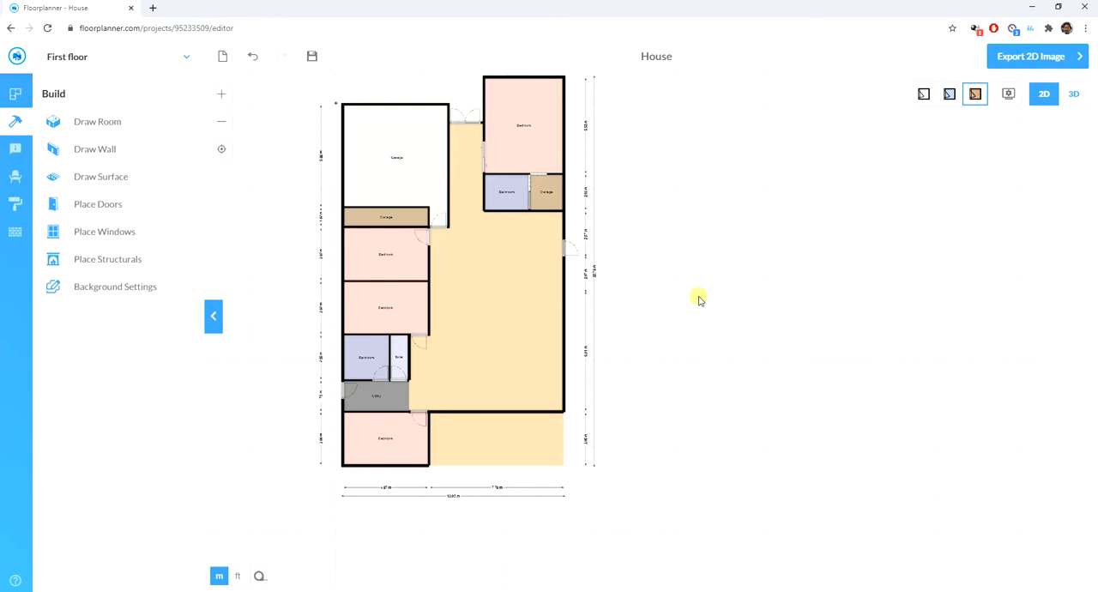
- Set the open area below the right-hand bathroom and storage to kitchen, and the area beneath it to dining
click(530, 232)
click(131, 243)
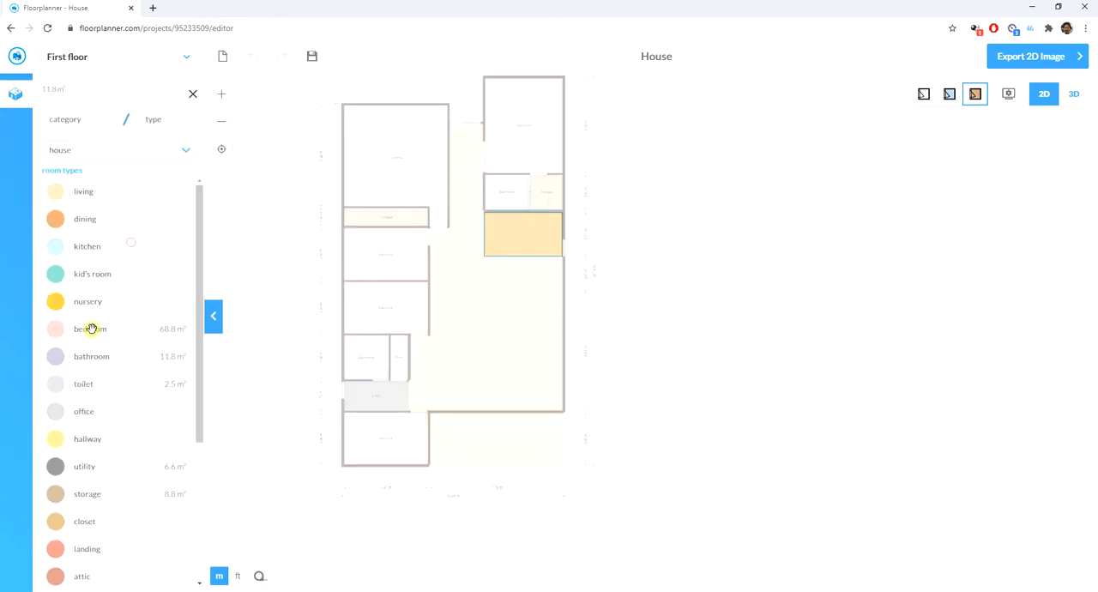
click(99, 254)
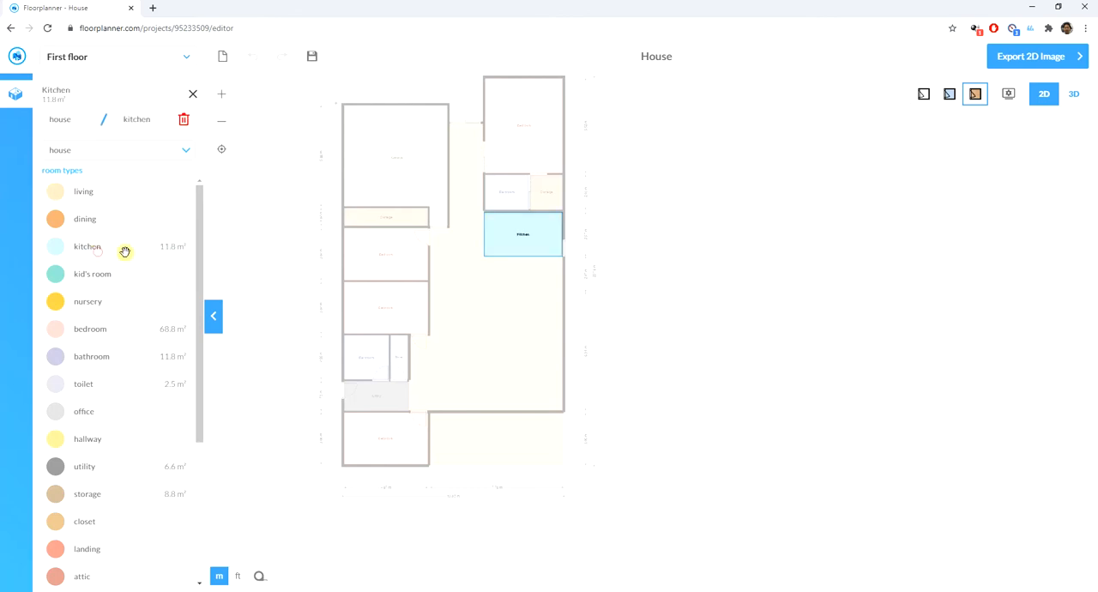
click(671, 287)
click(524, 267)
click(123, 254)
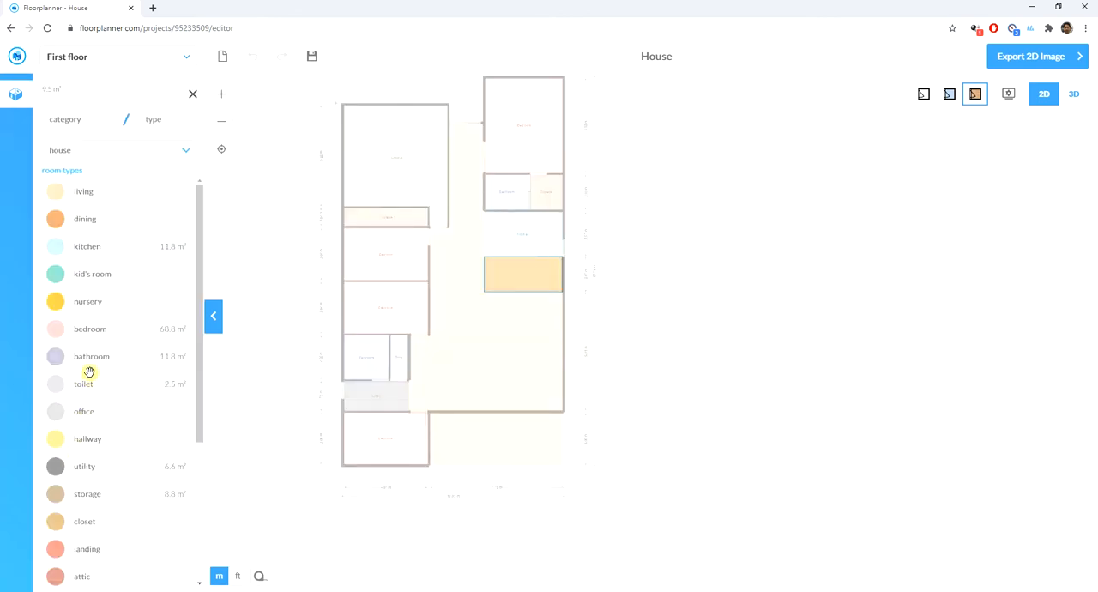
click(75, 220)
click(771, 283)
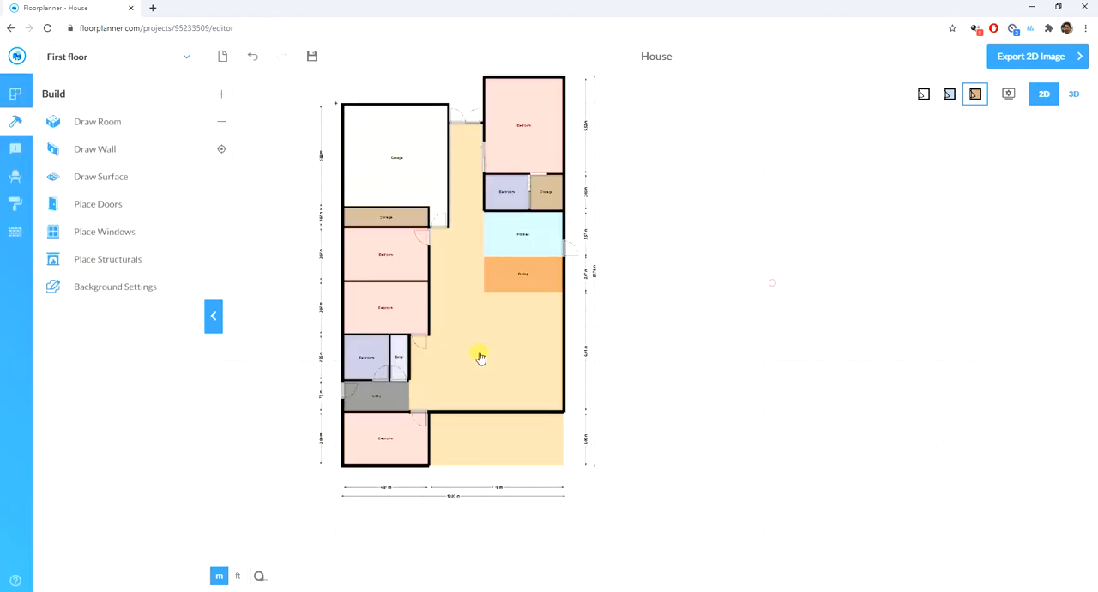
- Set the room type of the large irregular central area to living
click(436, 361)
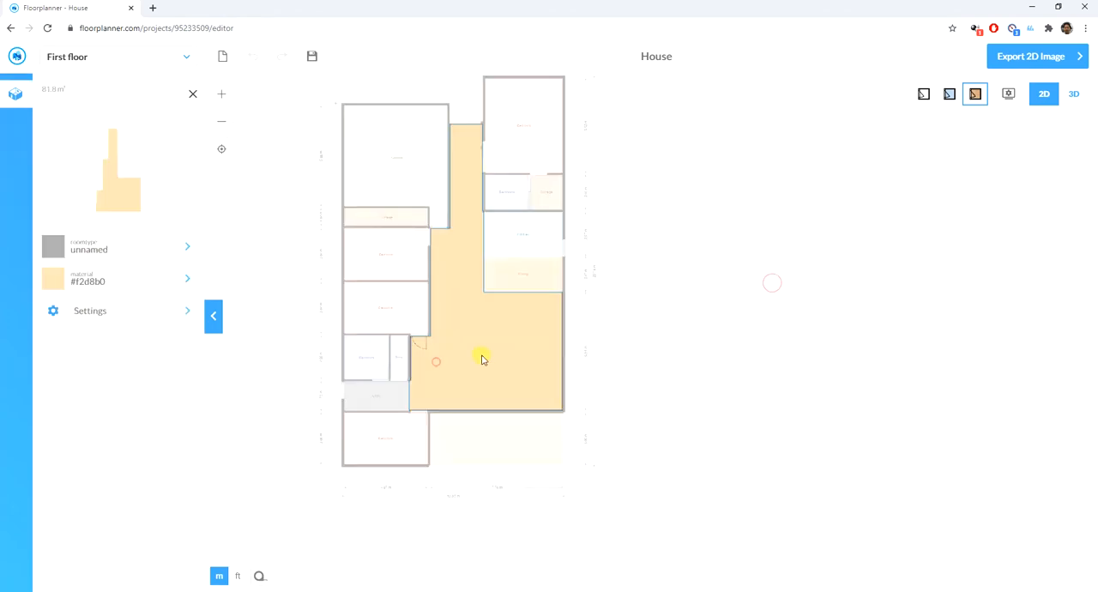
click(96, 247)
click(86, 193)
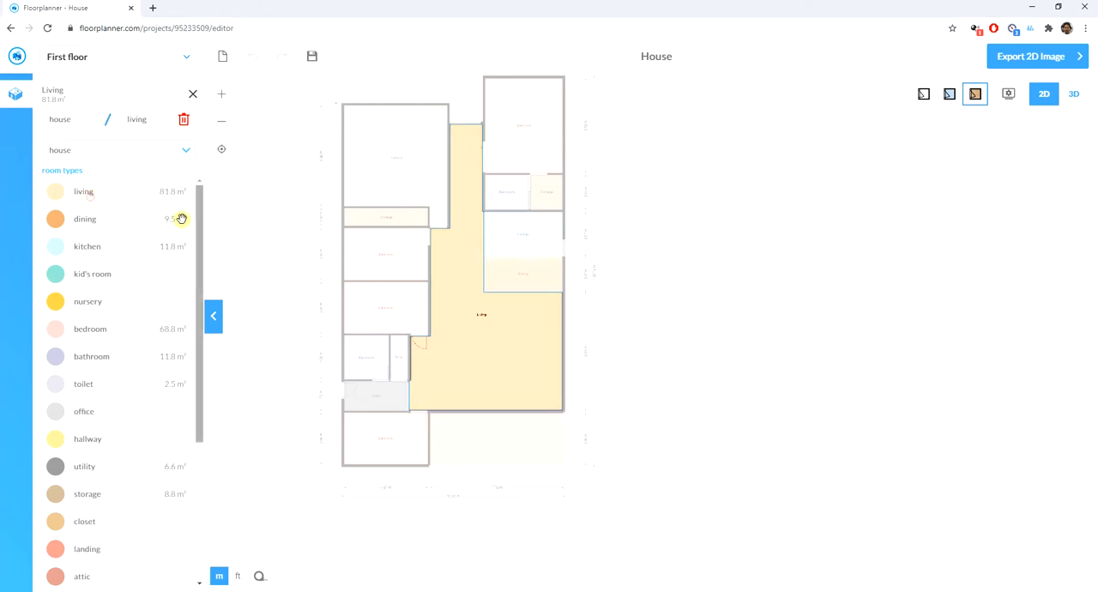
click(662, 317)
- Set the room type of the open-sided bottom-right area to patio
click(497, 451)
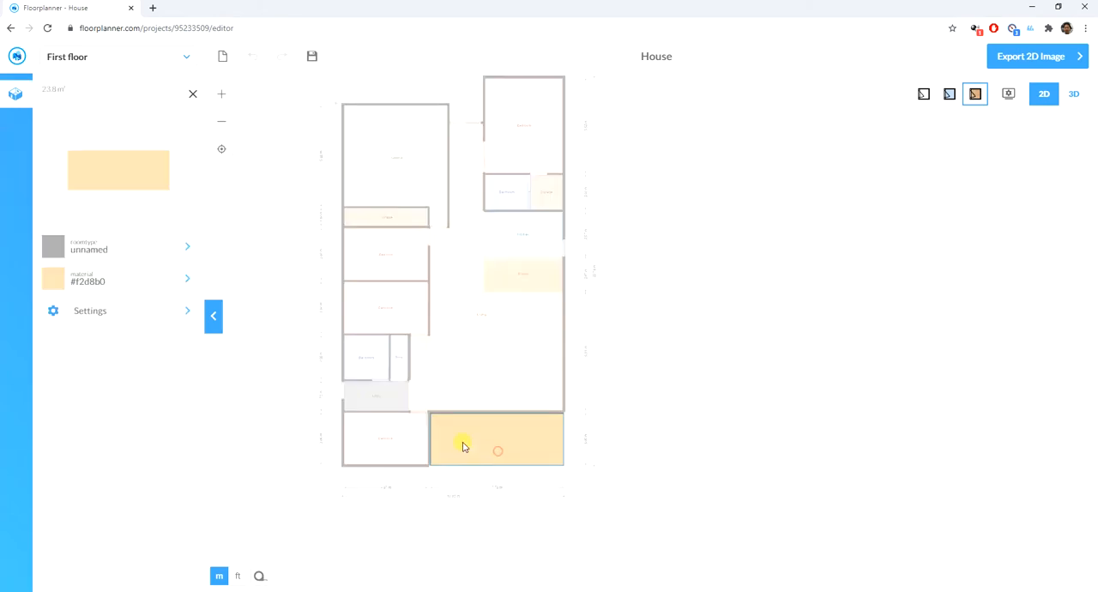
click(88, 250)
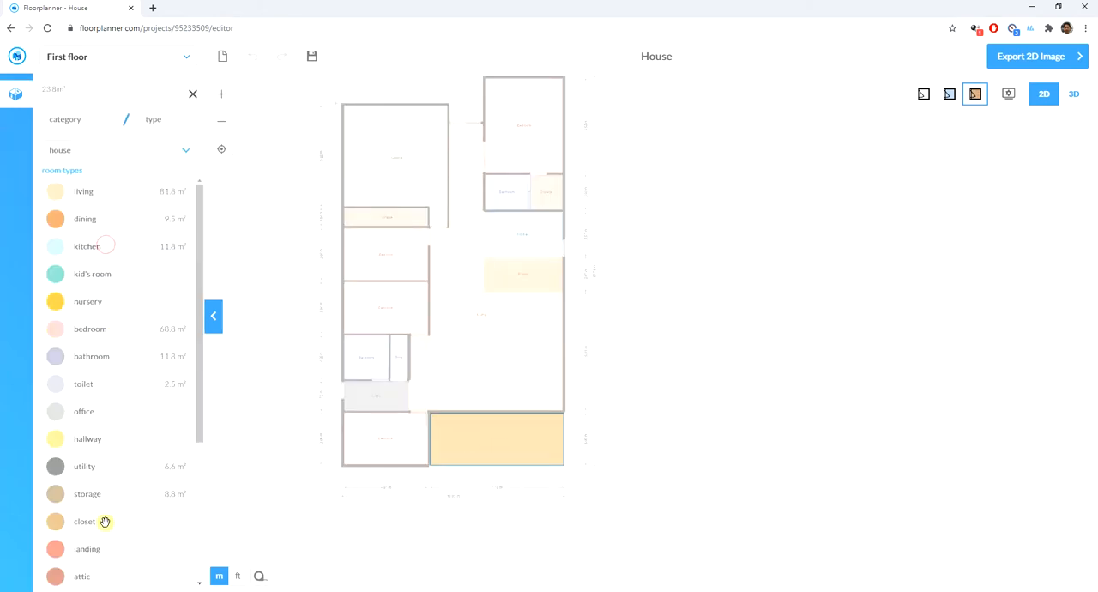
scroll(101, 523, down, 3)
scroll(94, 532, down, 1)
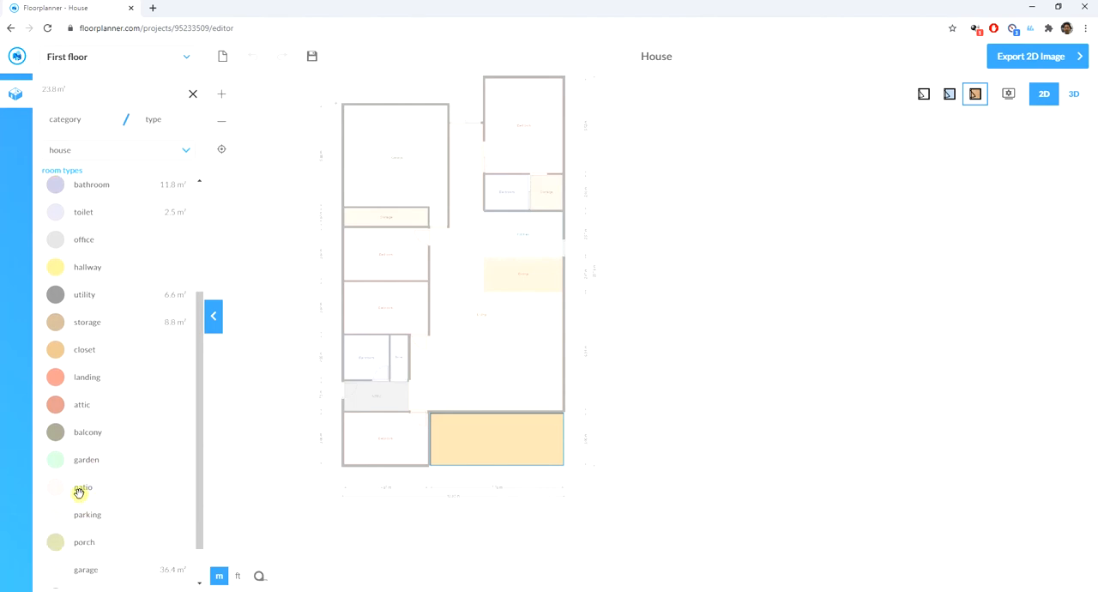
click(78, 491)
click(305, 487)
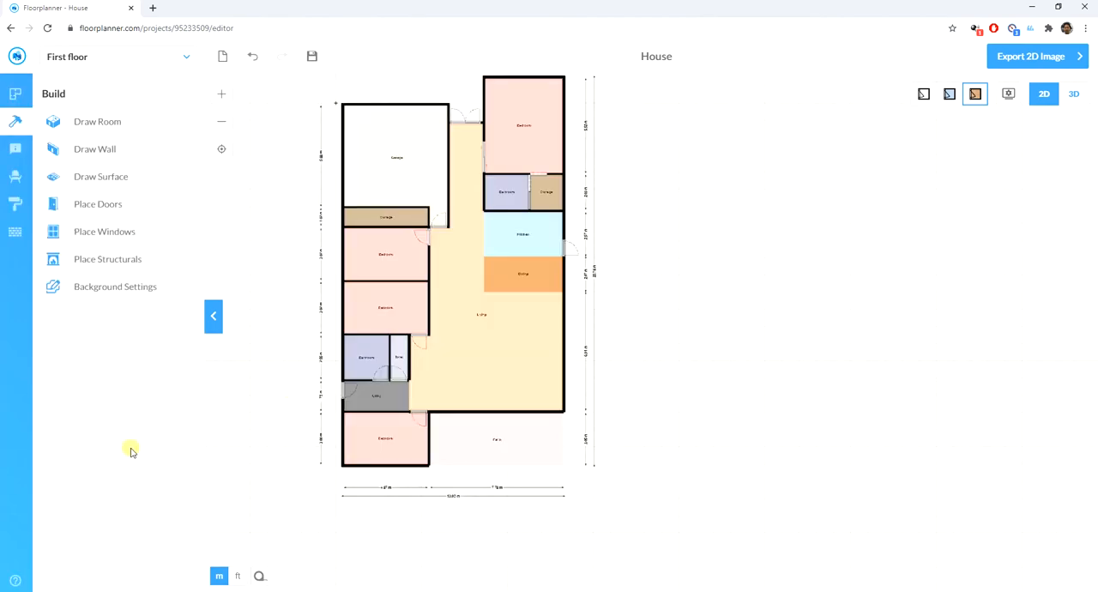
click(481, 294)
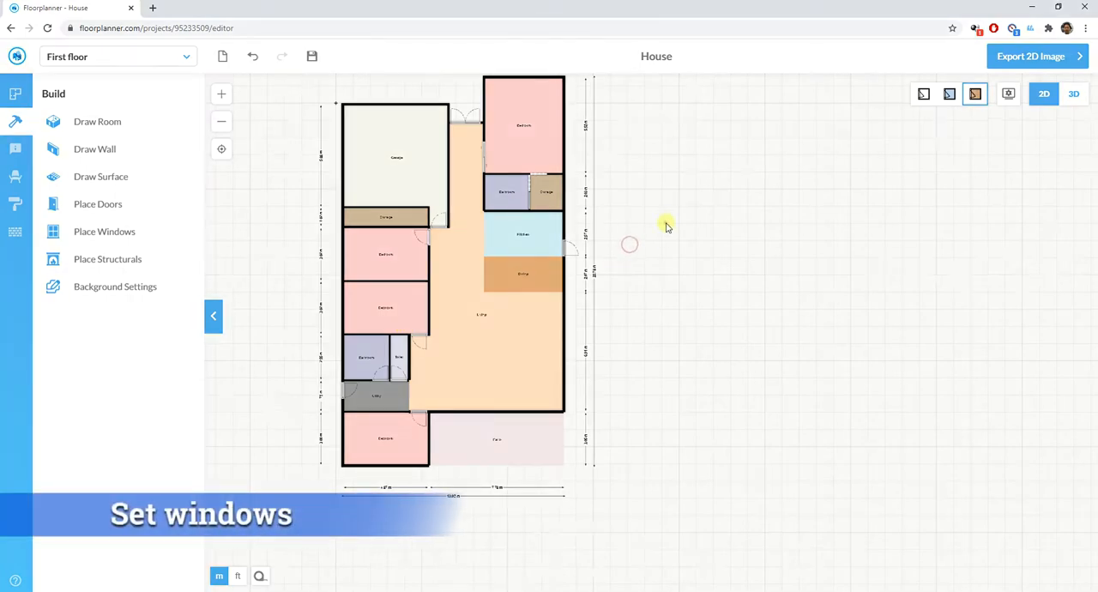
drag(664, 223, 653, 275)
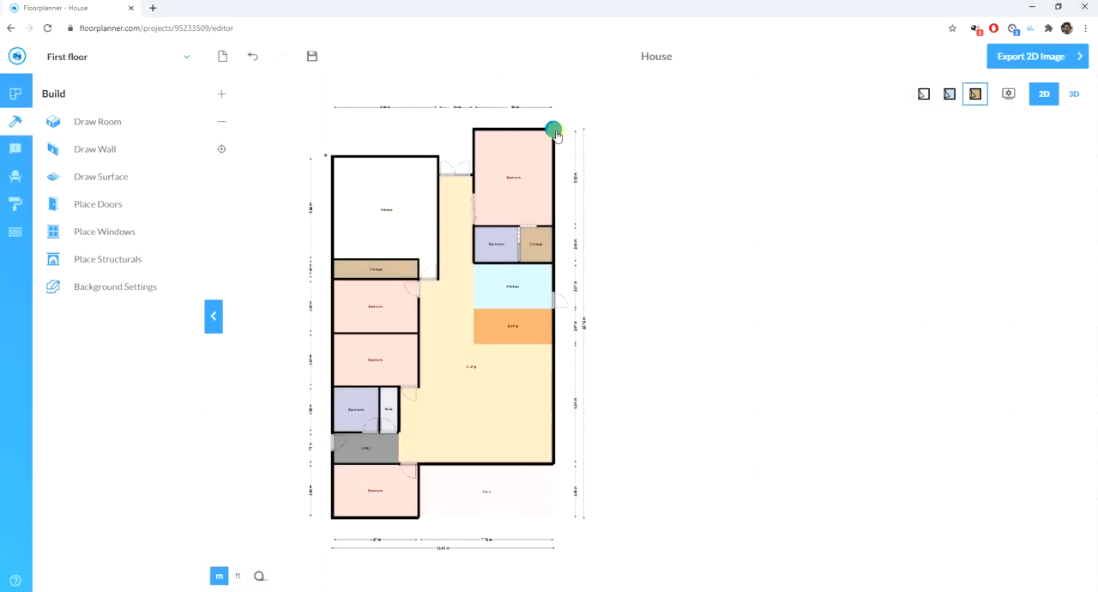
scroll(579, 125, up, 1)
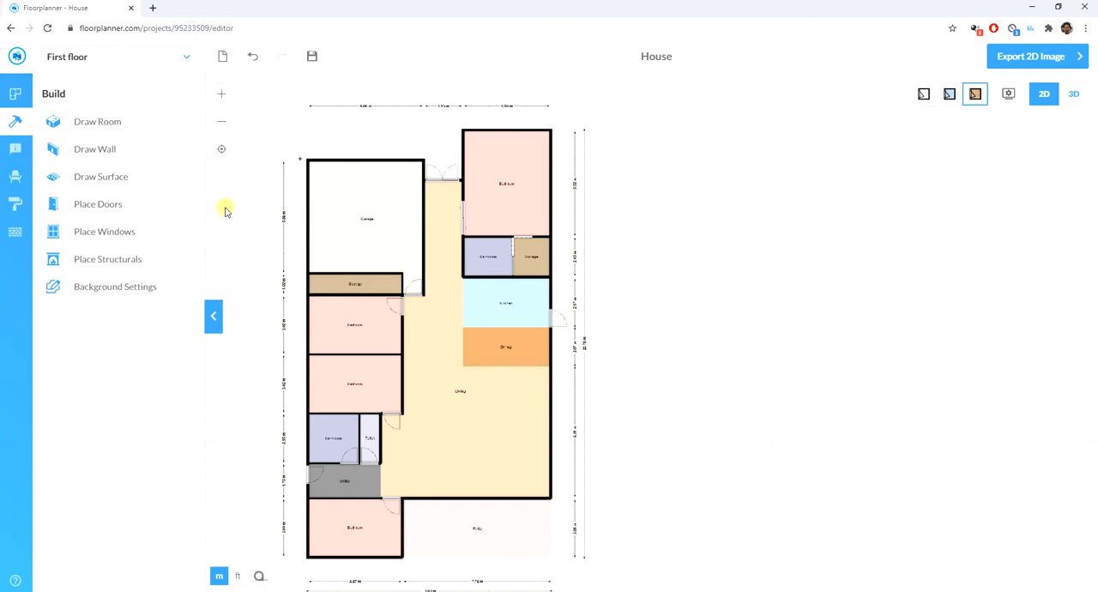
- Place a three pane window in the top wall and another in the right outer wall of the top-right bedroom
click(176, 217)
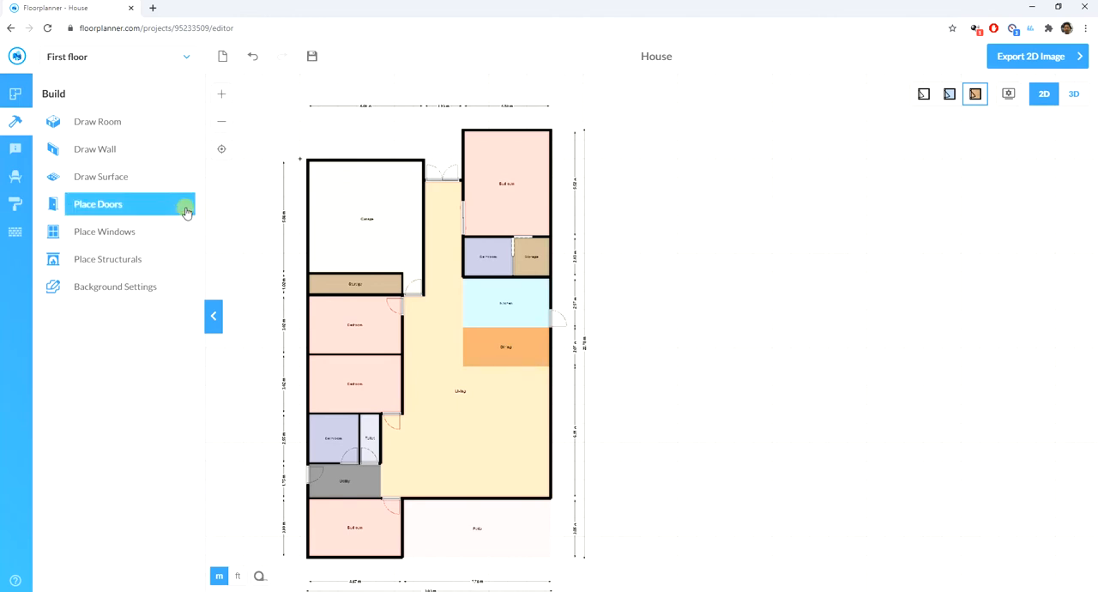
click(108, 231)
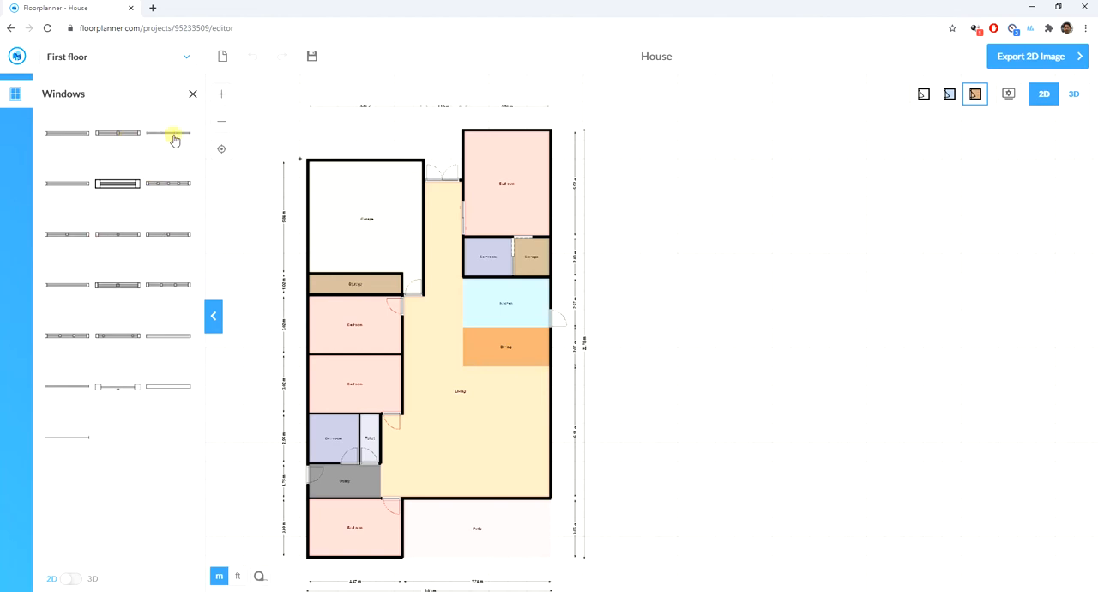
drag(169, 139, 508, 136)
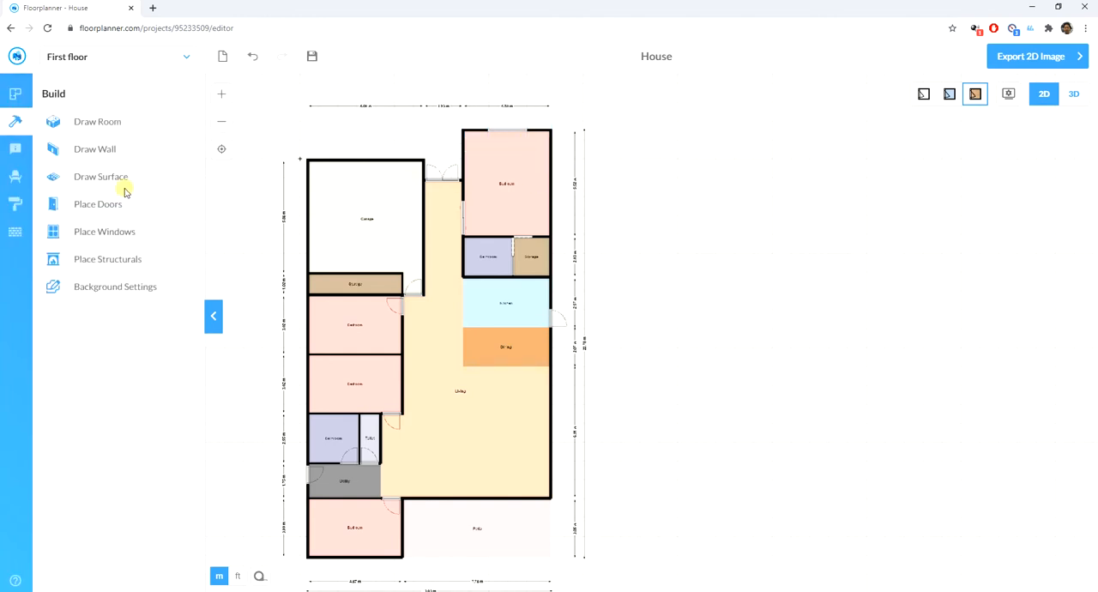
click(105, 230)
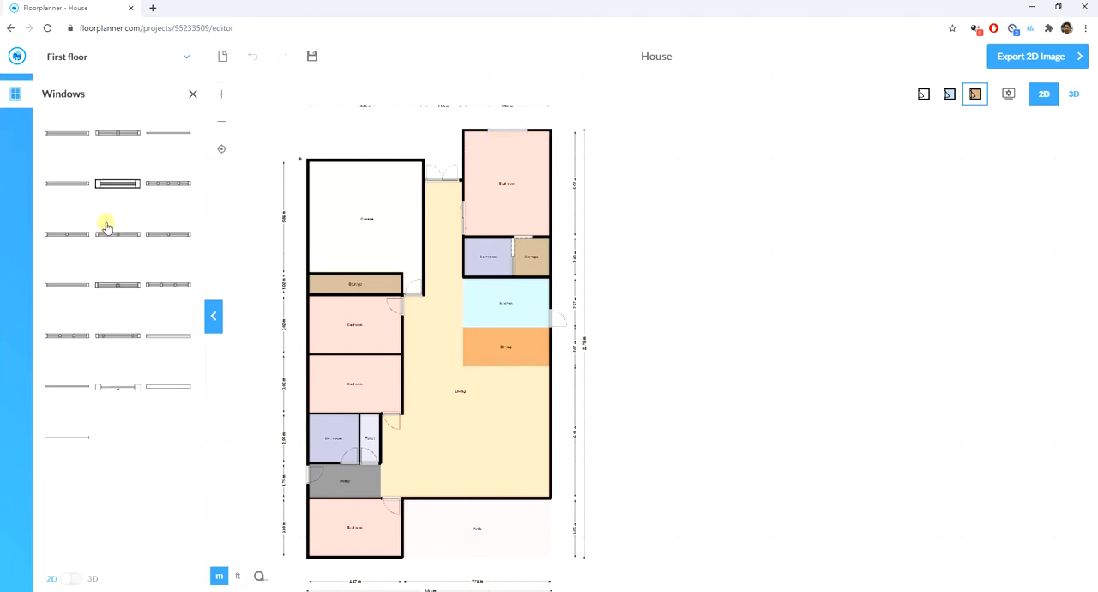
drag(163, 139, 558, 203)
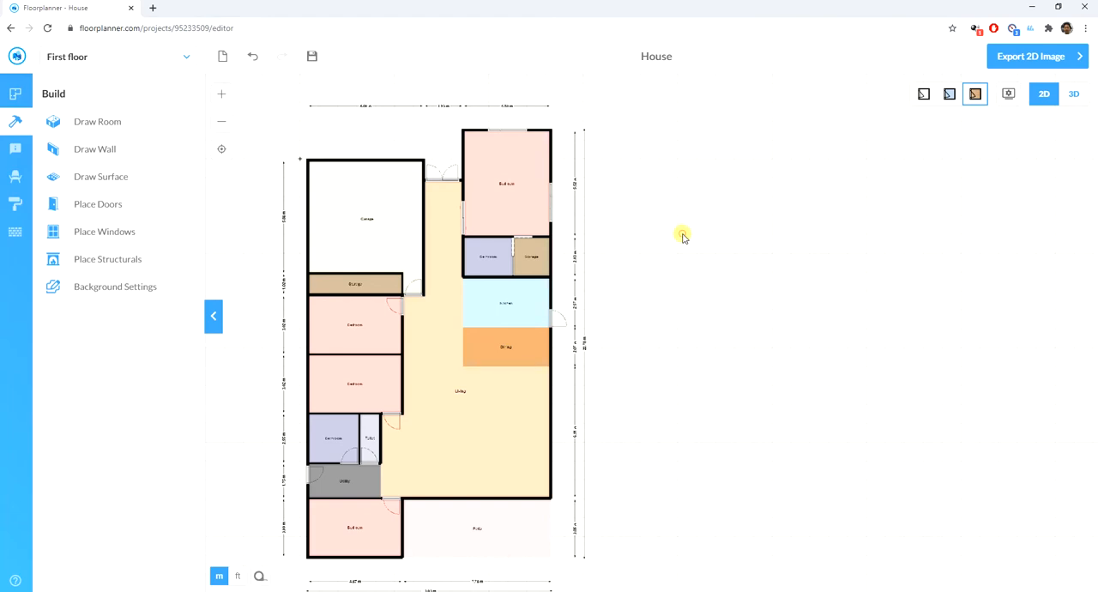
- Place a three pane window in the left outer wall of each of the two stacked bedrooms below the left storage room
scroll(627, 213, down, 1)
scroll(399, 338, up, 5)
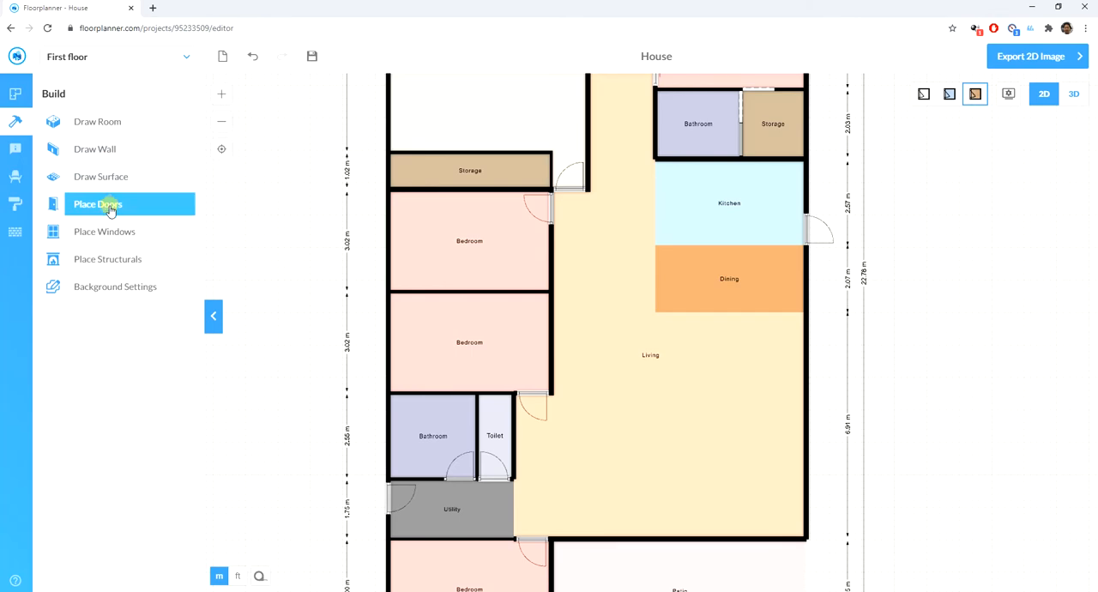
click(100, 227)
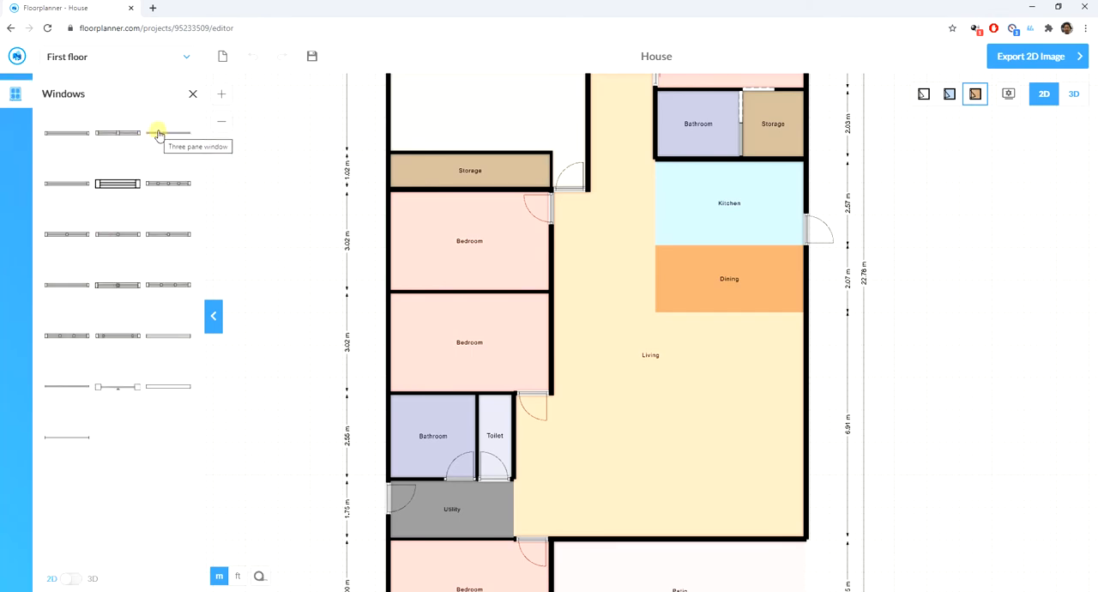
drag(159, 133, 389, 240)
click(300, 268)
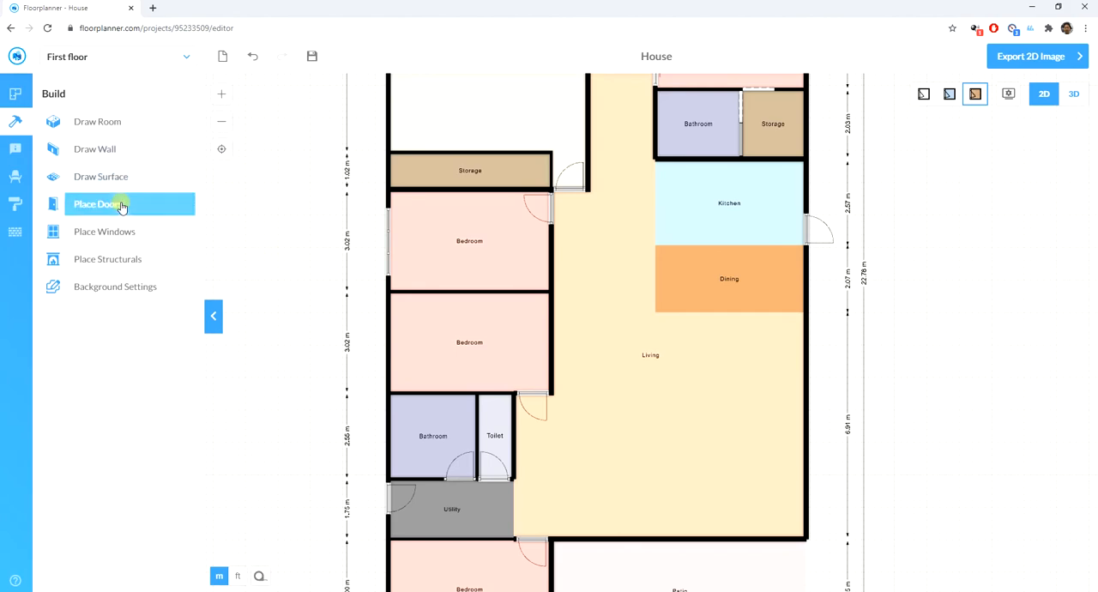
click(122, 233)
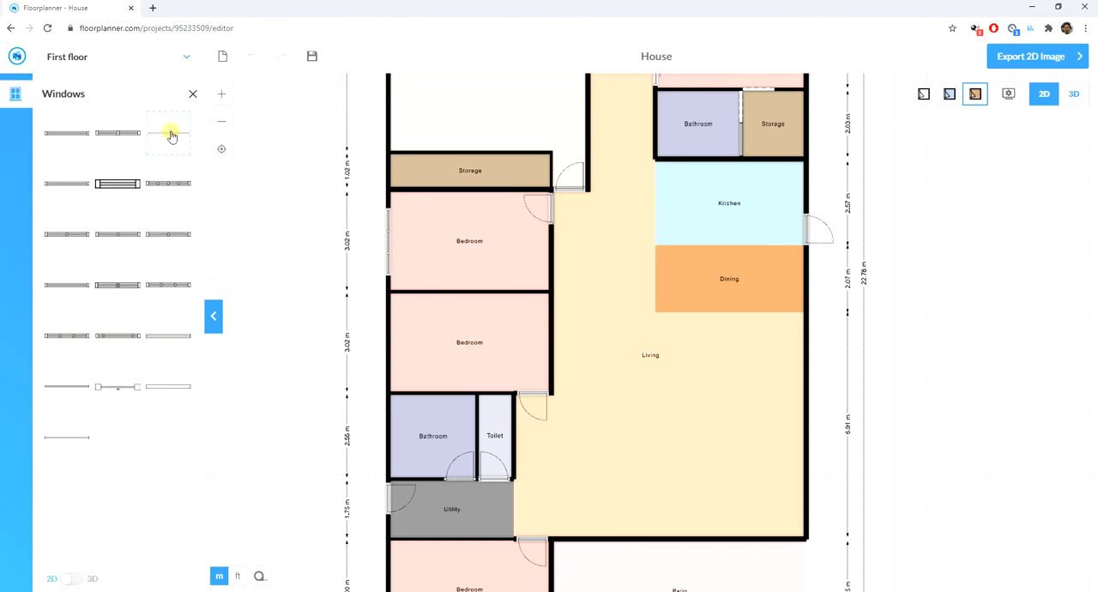
drag(170, 135, 397, 343)
- Place a three pane window in the bottom outer wall of the bottom-left bedroom
scroll(287, 297, down, 3)
scroll(393, 519, up, 5)
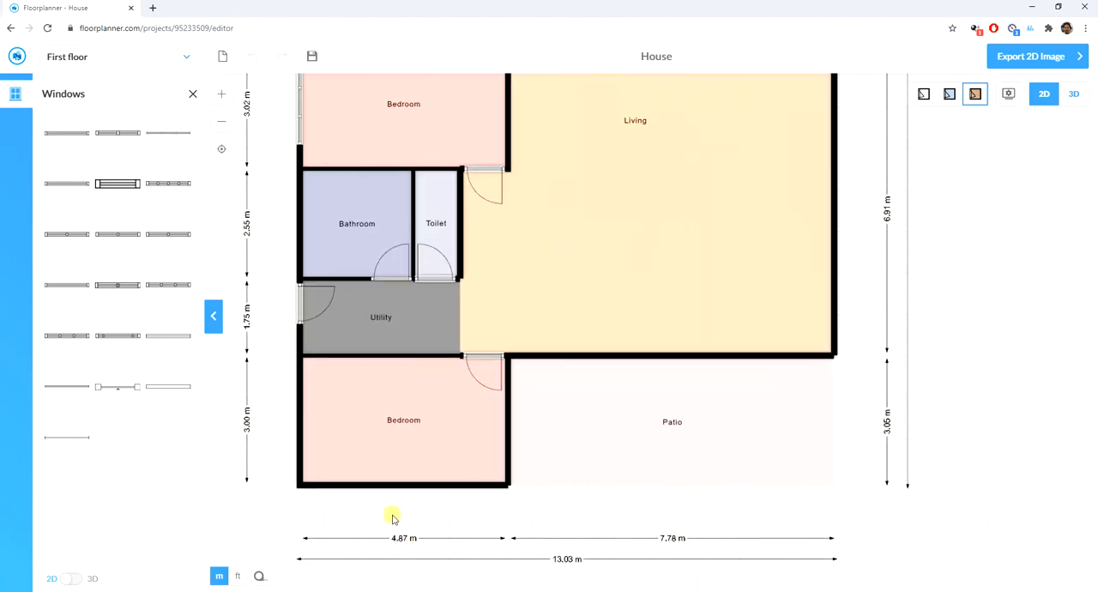
drag(171, 133, 407, 486)
click(700, 470)
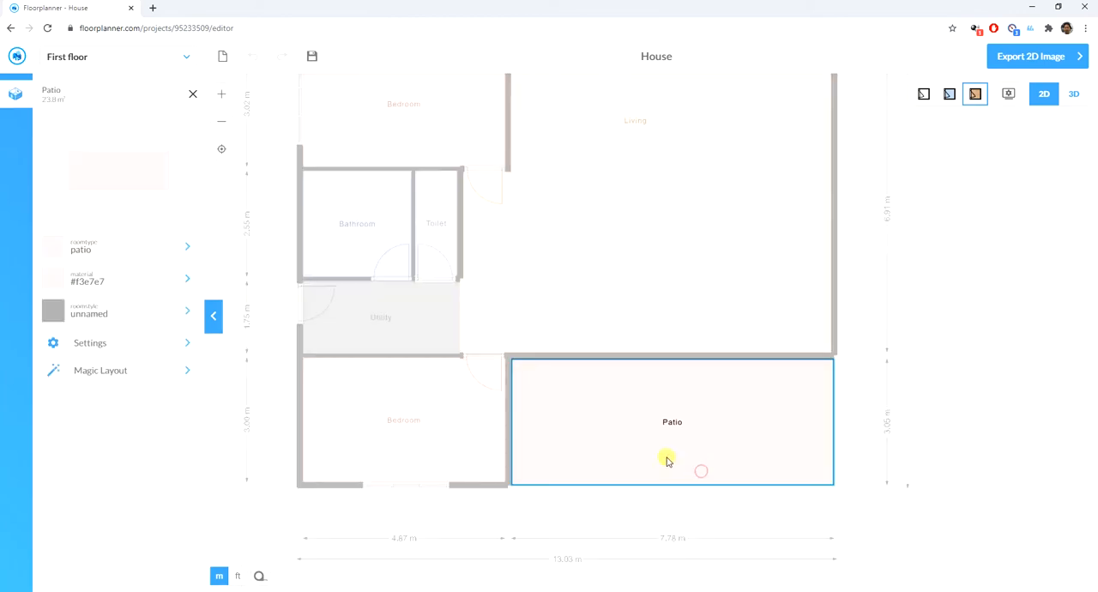
click(652, 505)
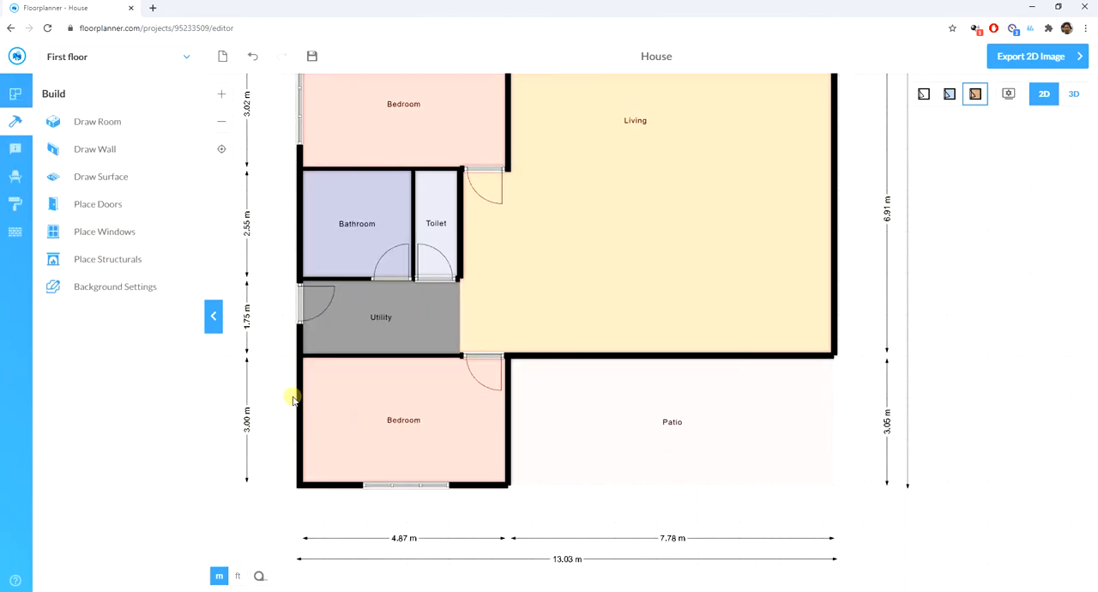
- Place sliding doors in the wall between the living area and the patio
scroll(300, 416, down, 3)
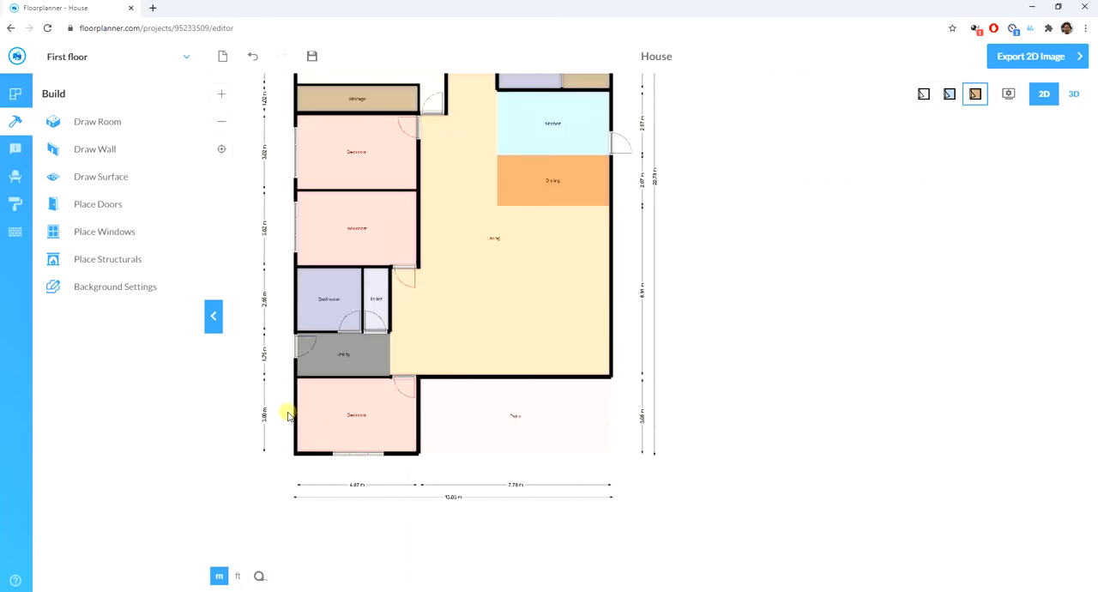
scroll(338, 384, up, 3)
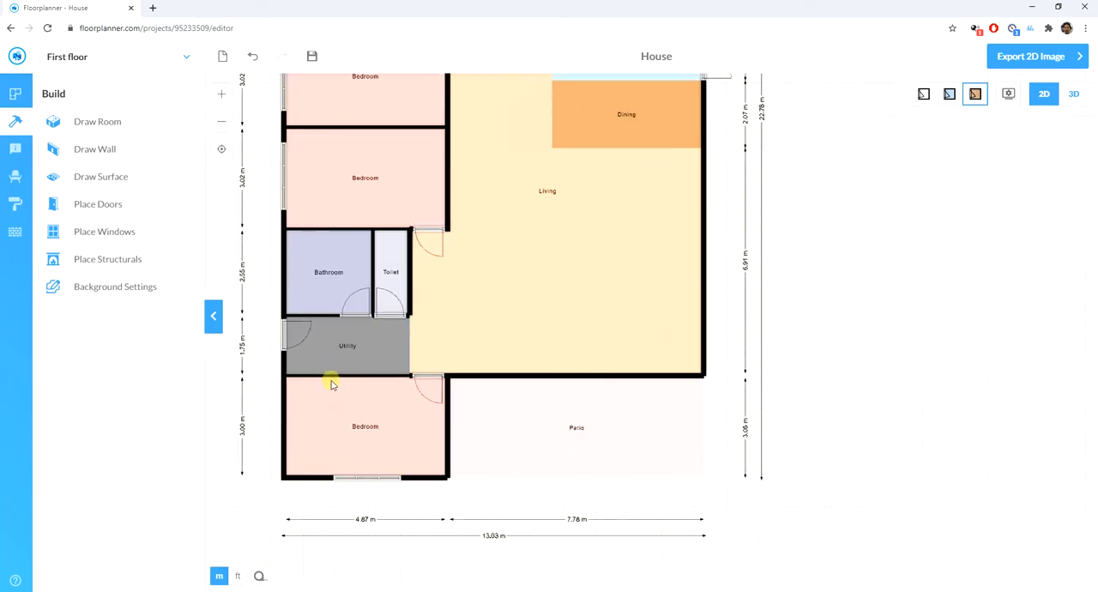
scroll(313, 338, up, 2)
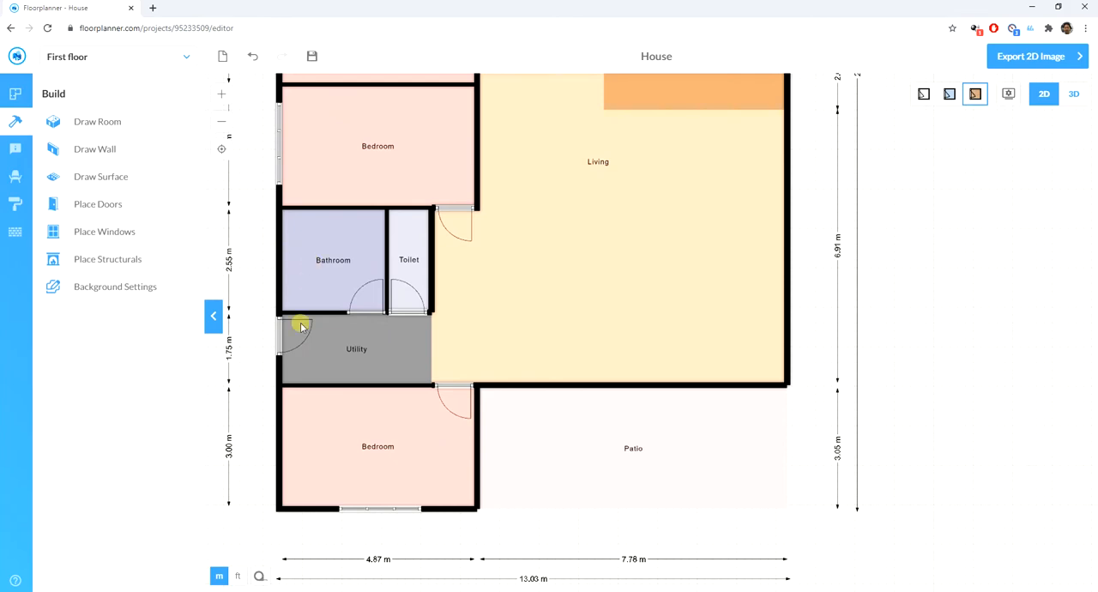
scroll(297, 322, down, 2)
scroll(437, 273, down, 2)
scroll(438, 273, up, 3)
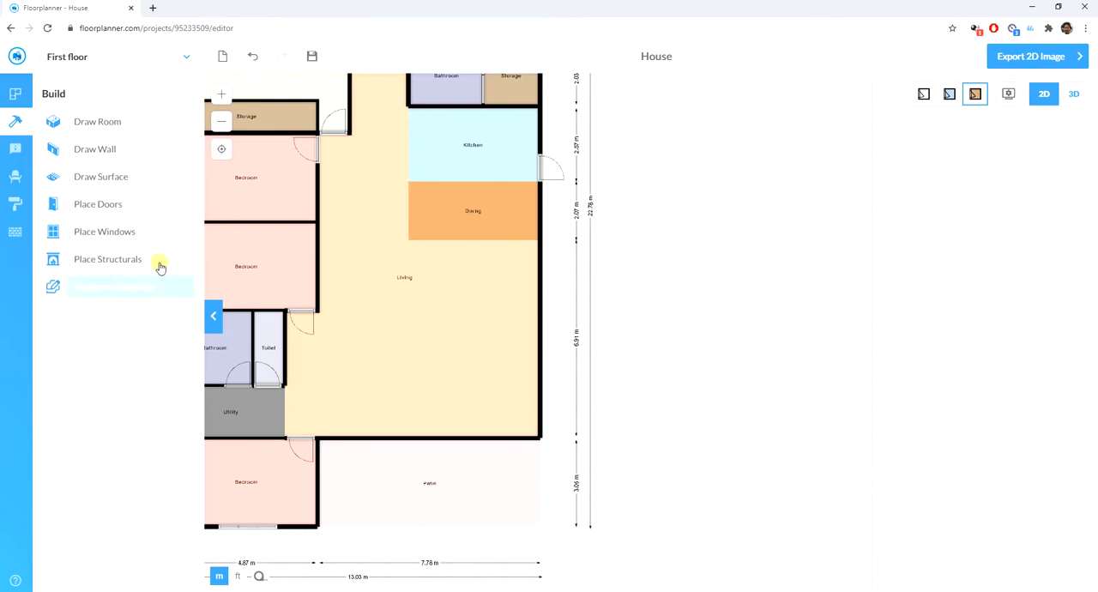
click(99, 208)
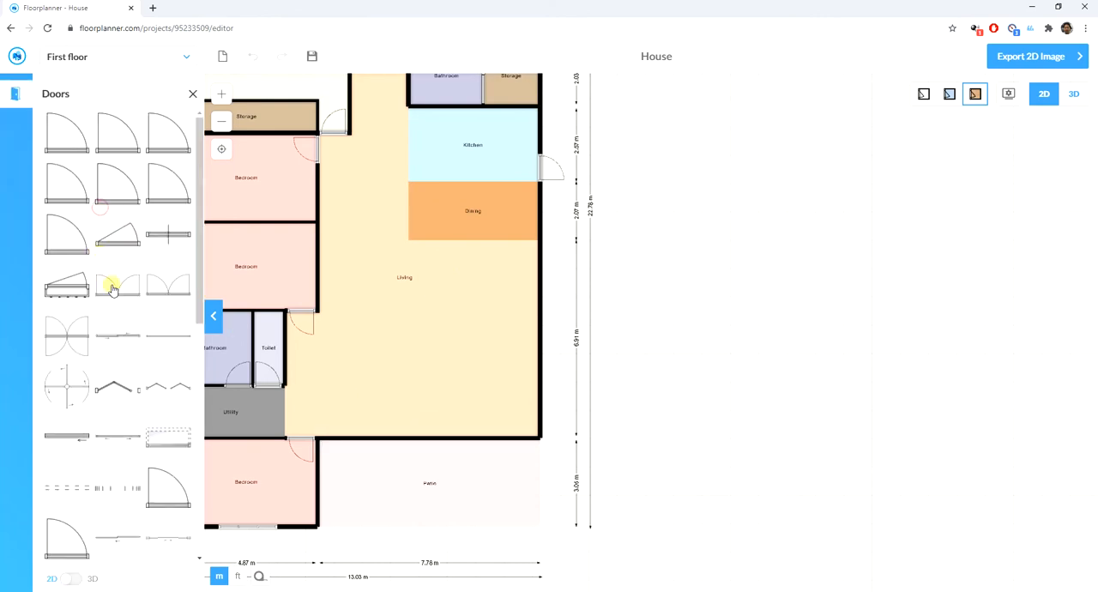
drag(121, 338, 512, 445)
- Stretch the patio sliding doors to the left end of the wall and make them 500 cm wide
click(452, 441)
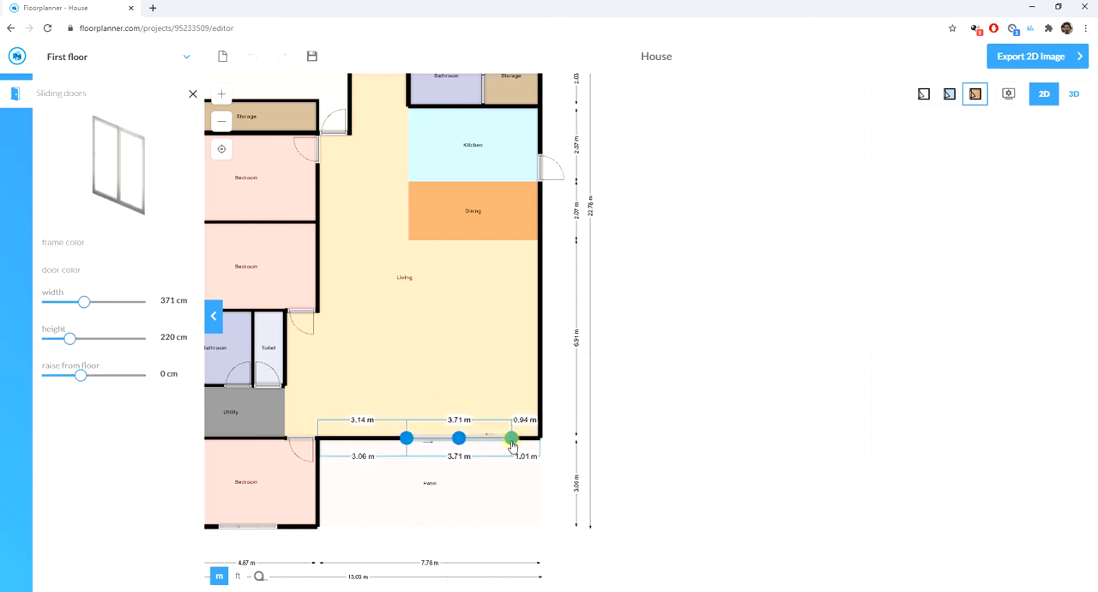
drag(406, 438, 321, 439)
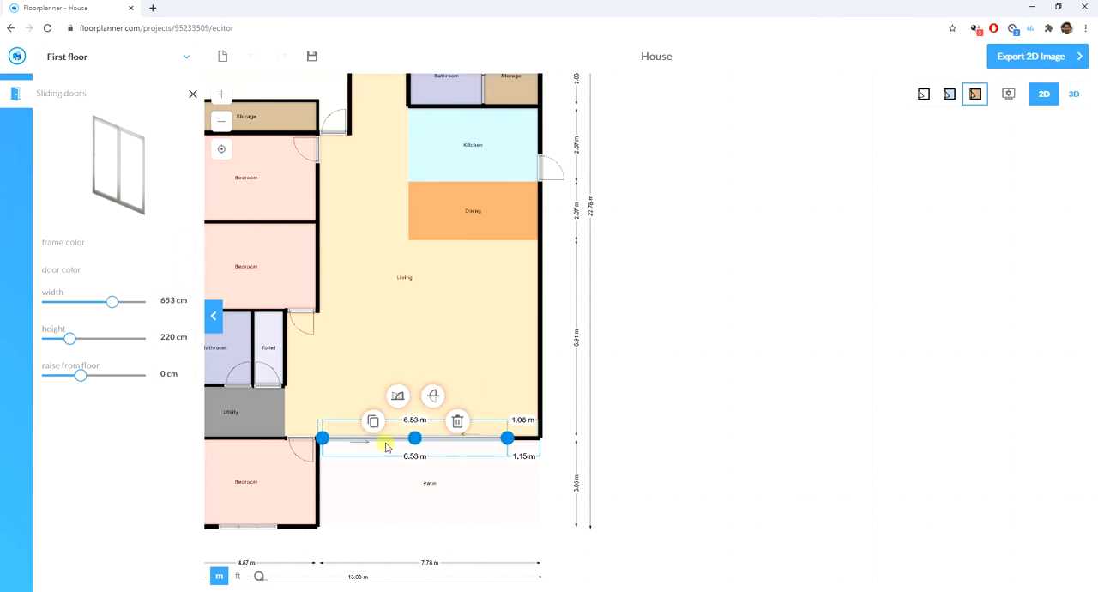
drag(506, 438, 464, 441)
scroll(463, 438, up, 4)
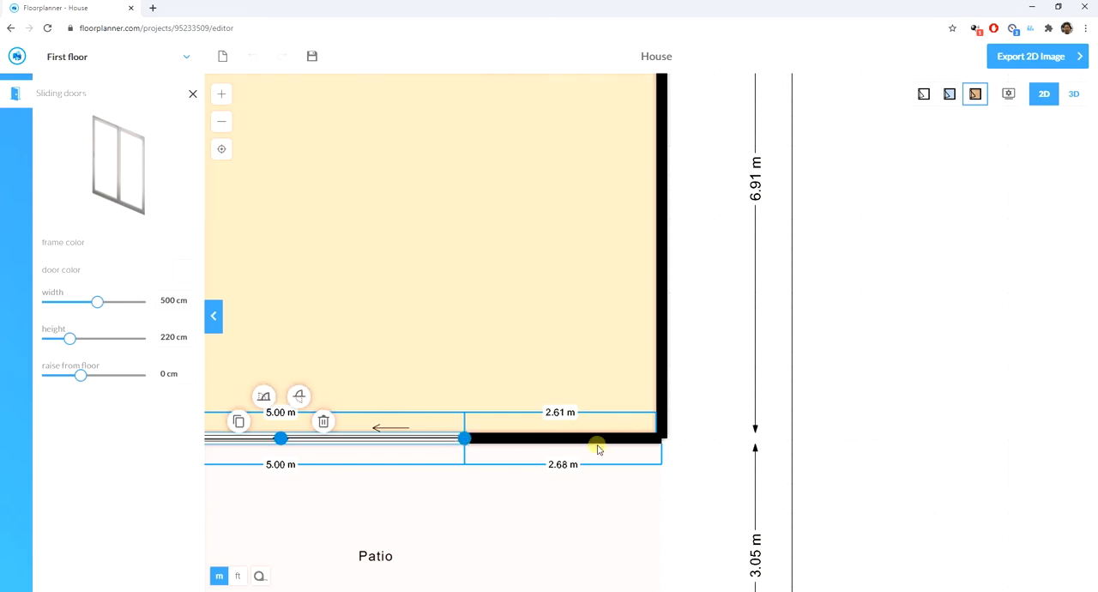
scroll(598, 449, down, 5)
click(888, 442)
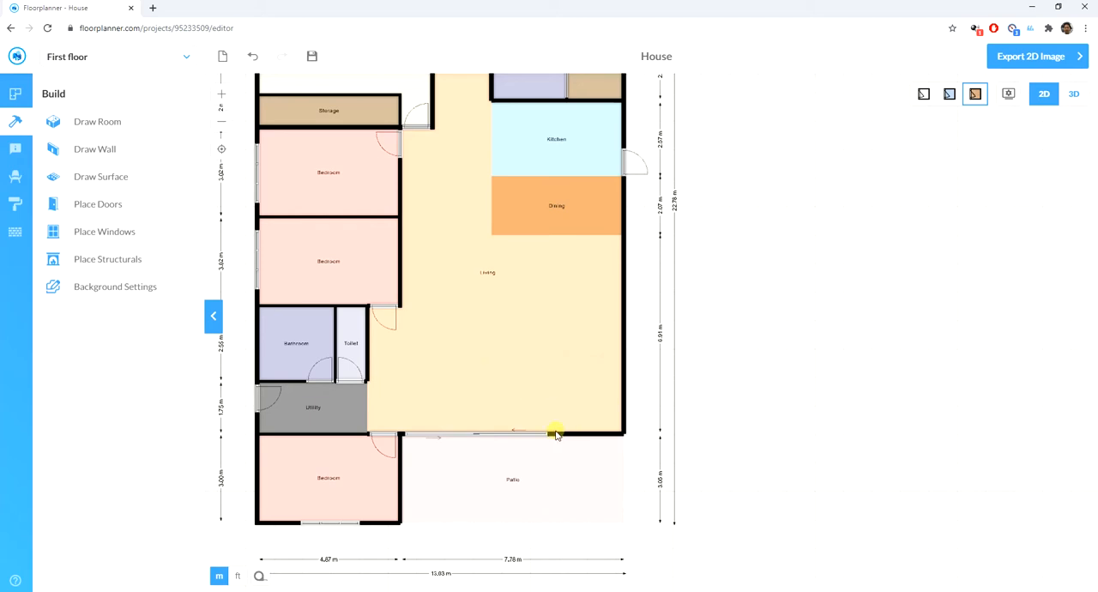
- Place a standard window in the left outer wall of the bathroom beside the toilet and shift it slightly up the wall
scroll(860, 363, down, 5)
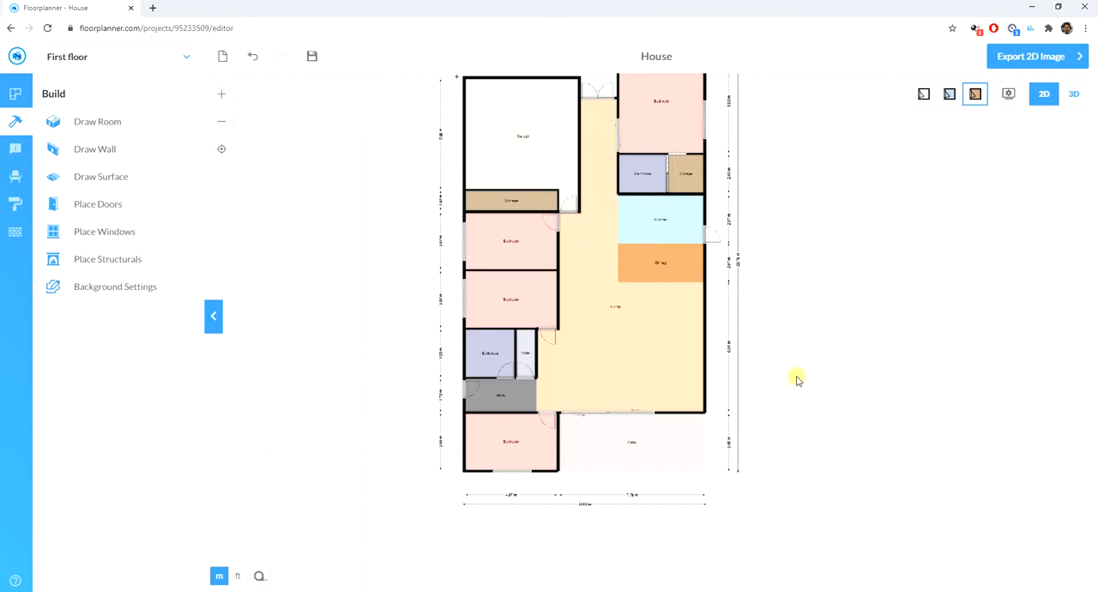
scroll(786, 379, up, 3)
scroll(836, 253, up, 1)
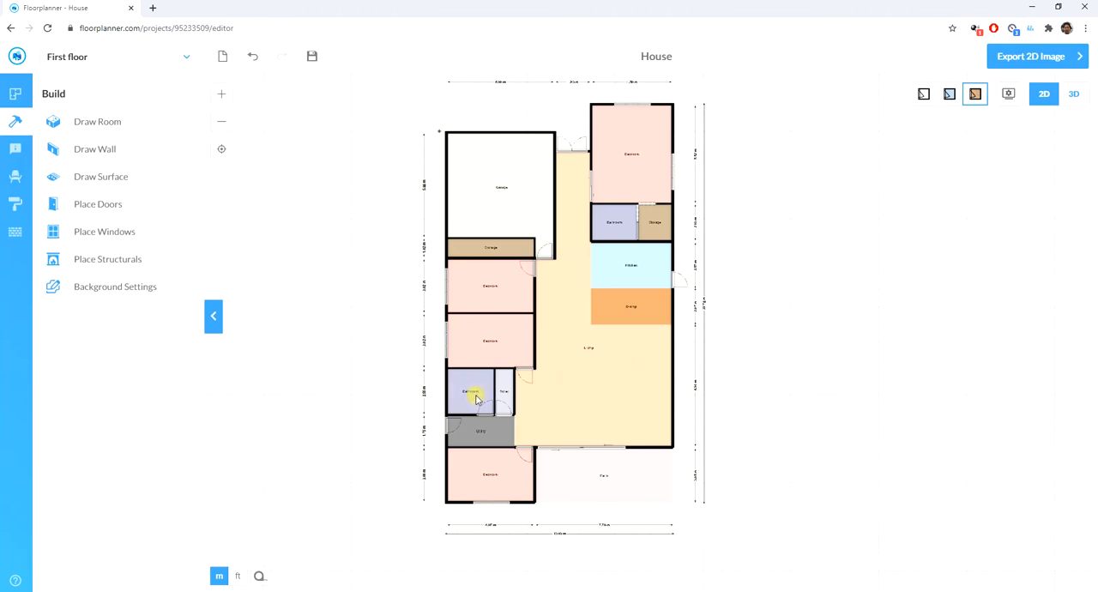
click(110, 233)
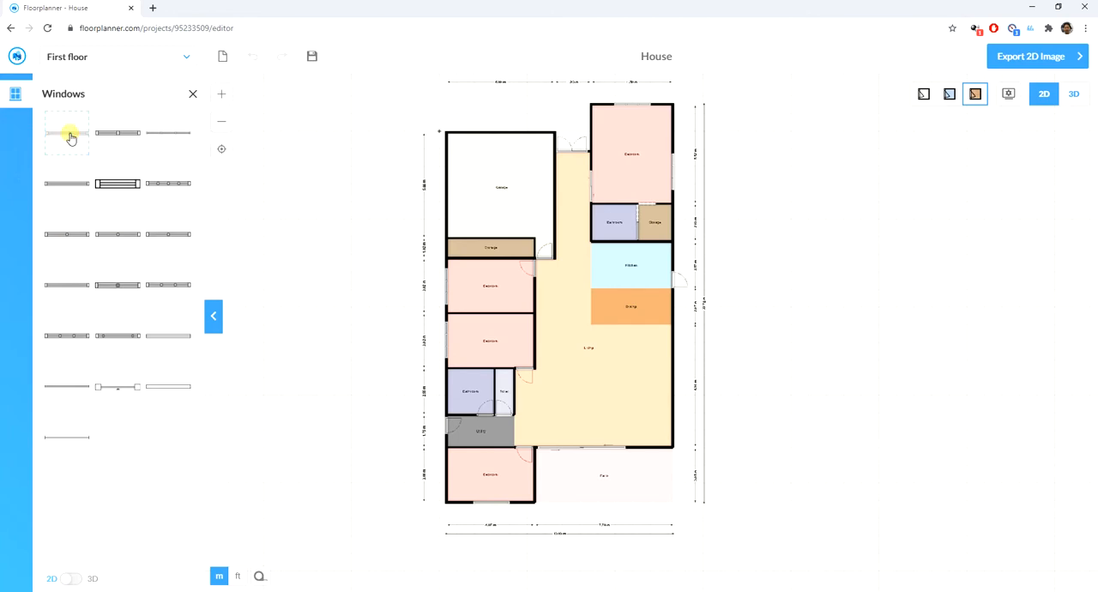
drag(71, 137, 453, 405)
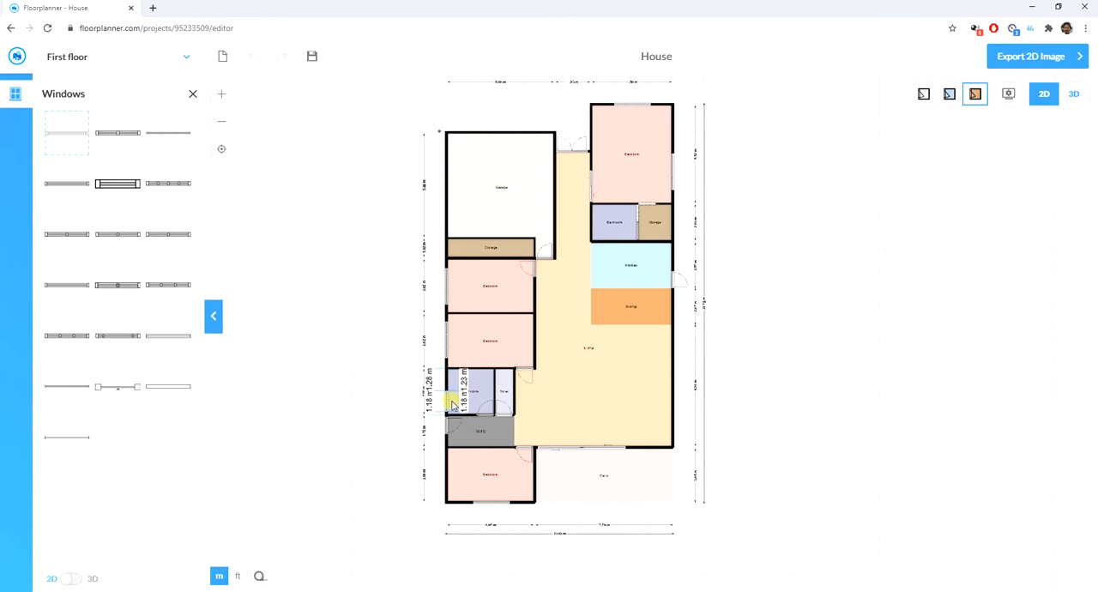
drag(453, 405, 452, 407)
scroll(416, 409, up, 5)
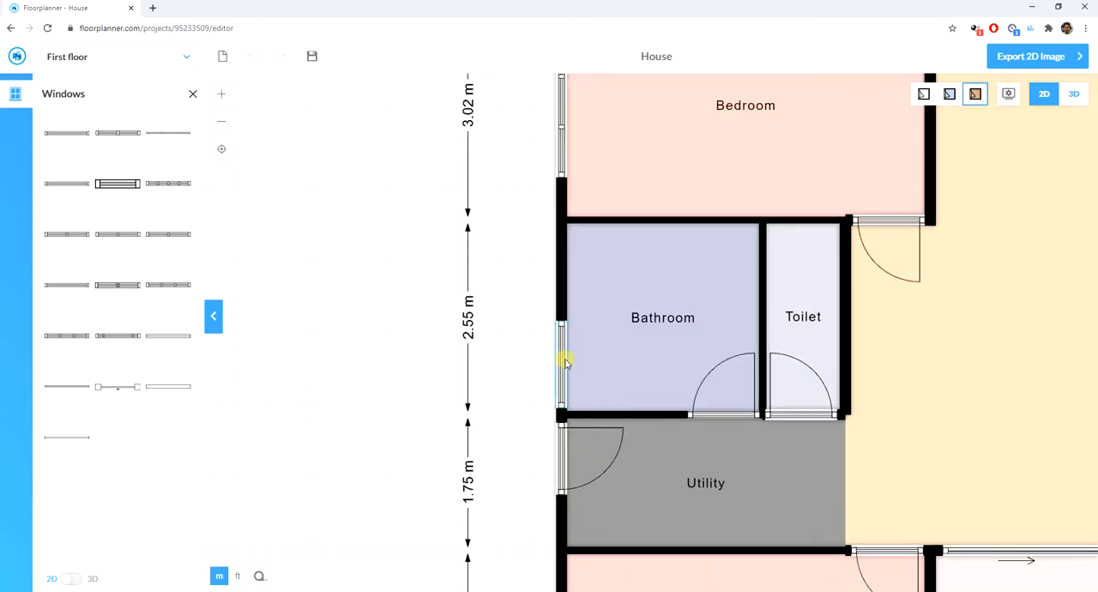
mouse_move(565, 361)
mouse_down()
mouse_move(568, 320)
mouse_move(569, 355)
mouse_up()
drag(565, 353, 564, 349)
click(500, 362)
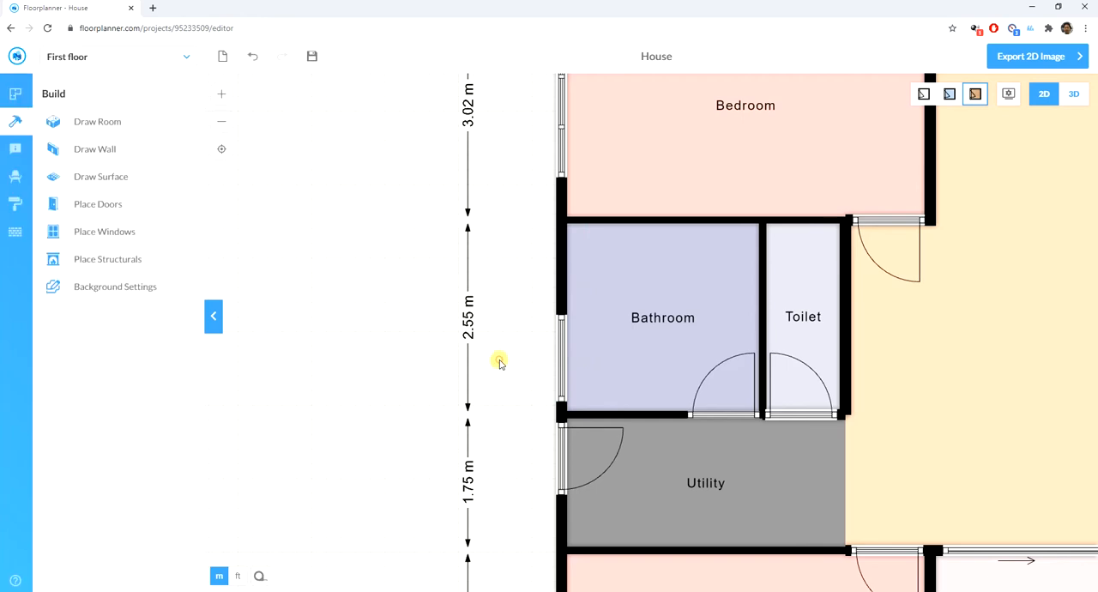
- Set the bathroom window's height to 50 cm and raise it 170 cm from the floor
click(562, 356)
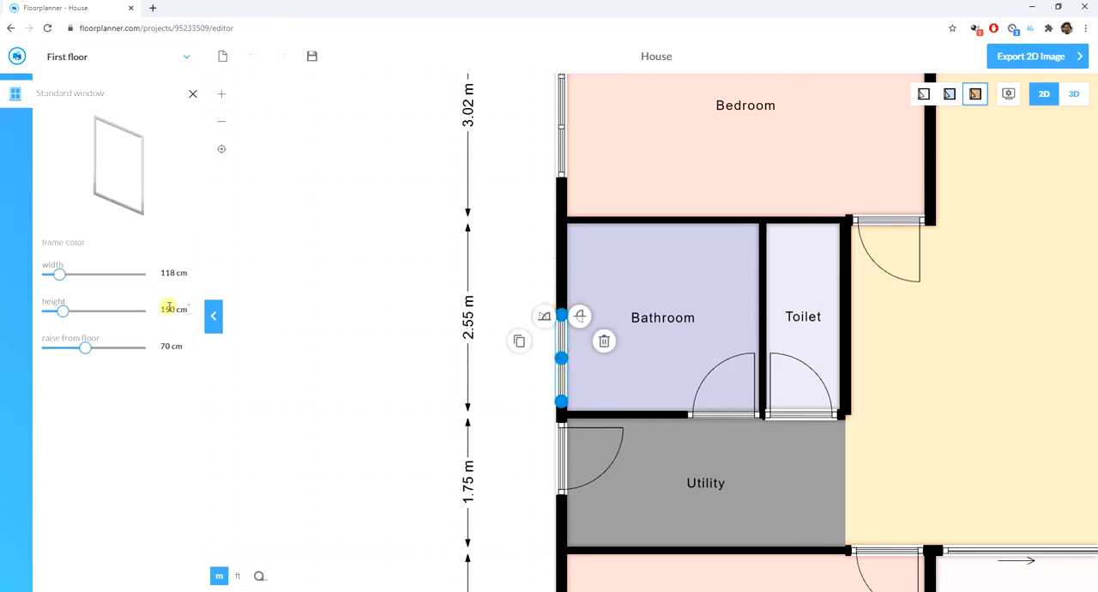
drag(168, 307, 154, 312)
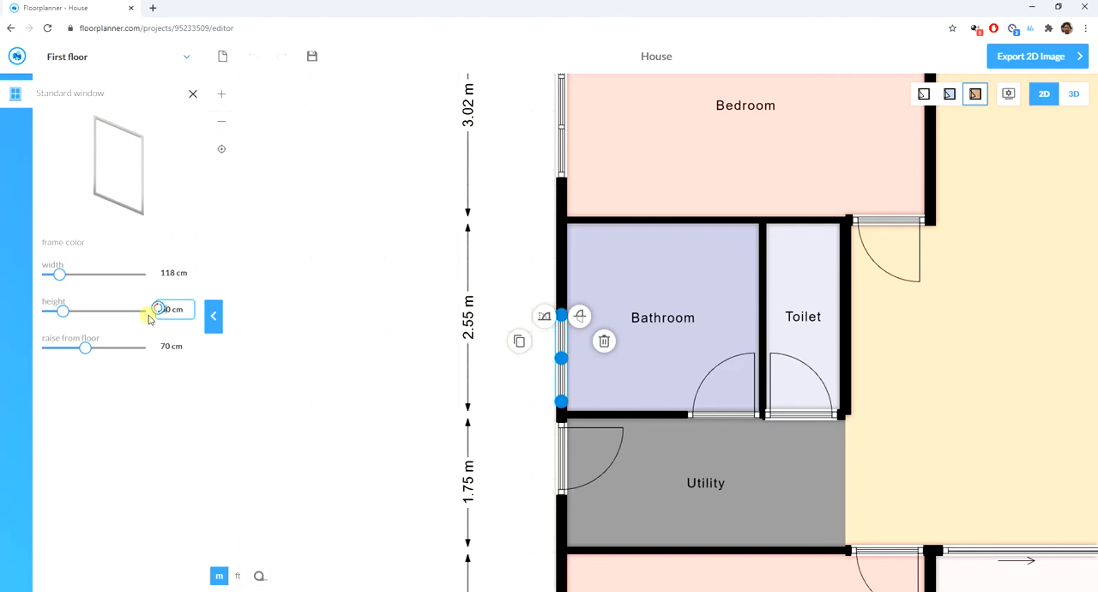
text(5)
click(182, 344)
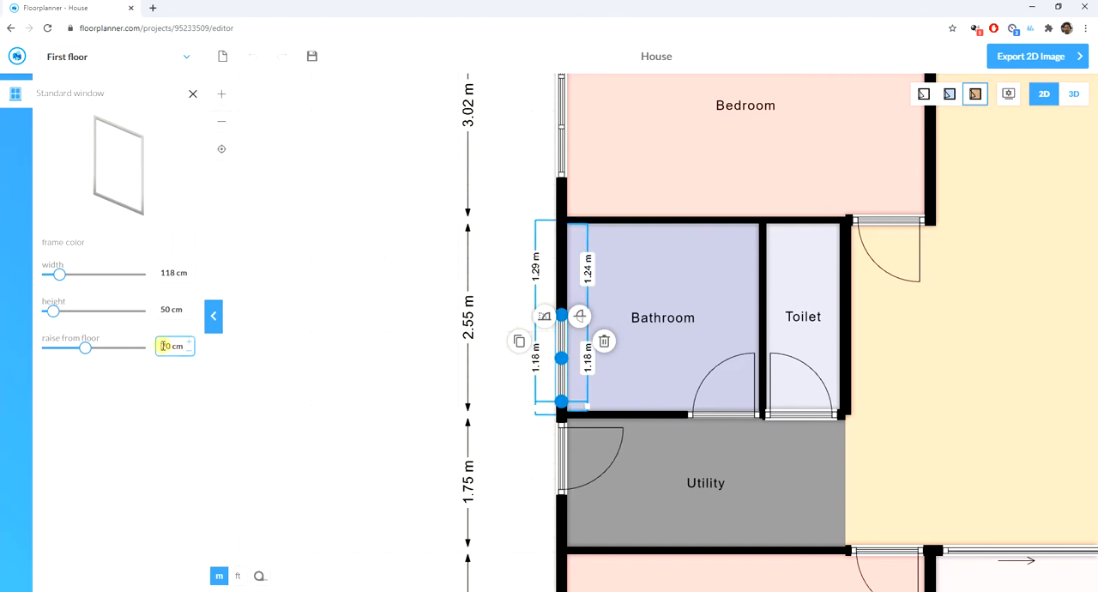
key(Return)
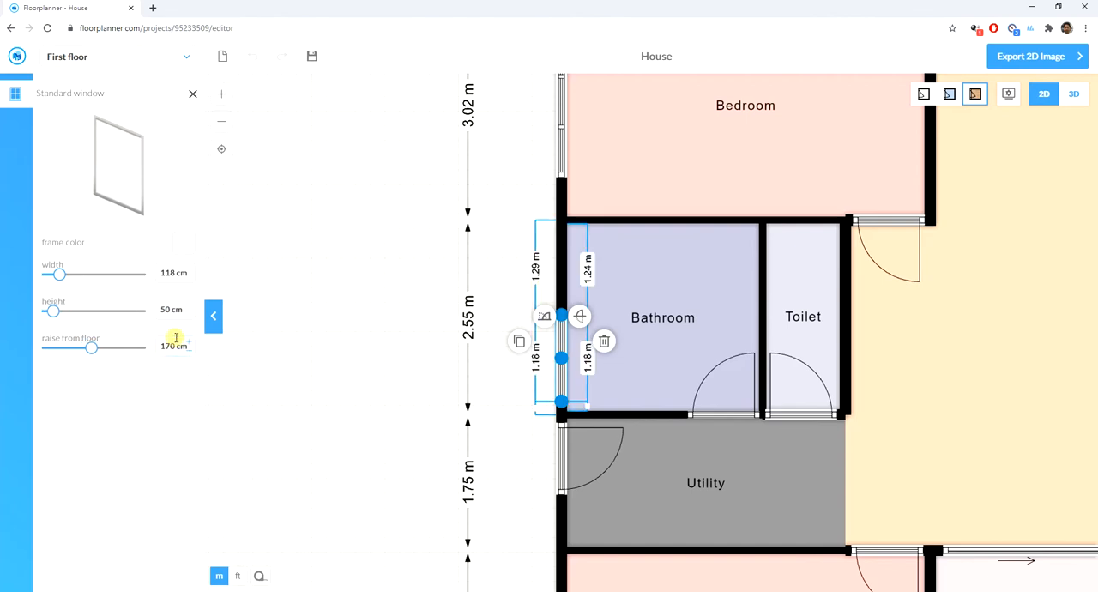
click(384, 441)
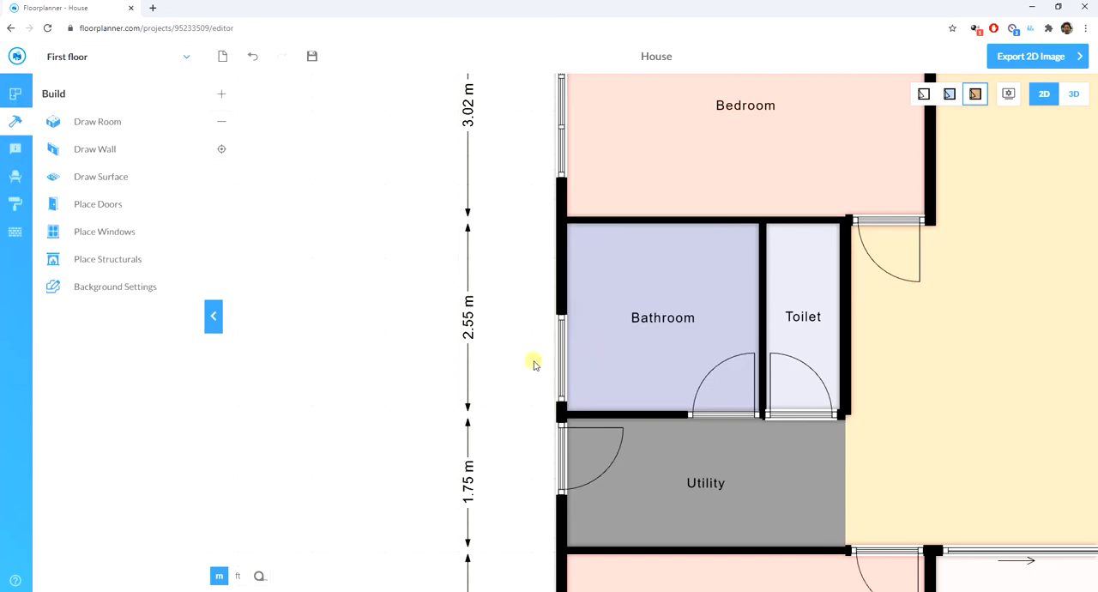
- Try placing a standard window in the left outer wall of the storage room beside the garage, and undo it
scroll(458, 392, down, 4)
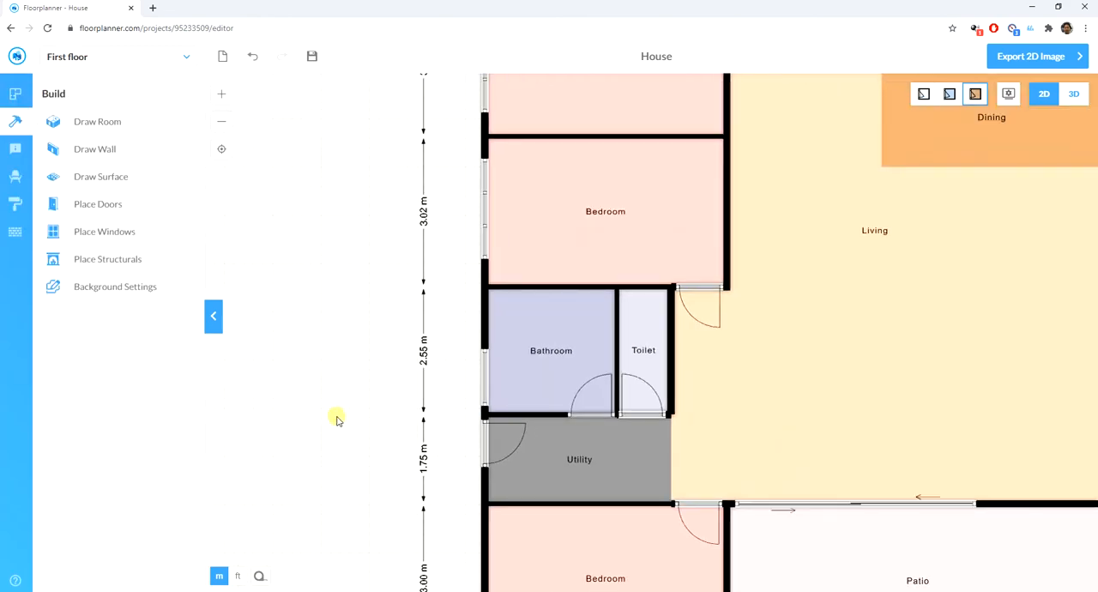
scroll(400, 299, down, 2)
scroll(446, 226, up, 8)
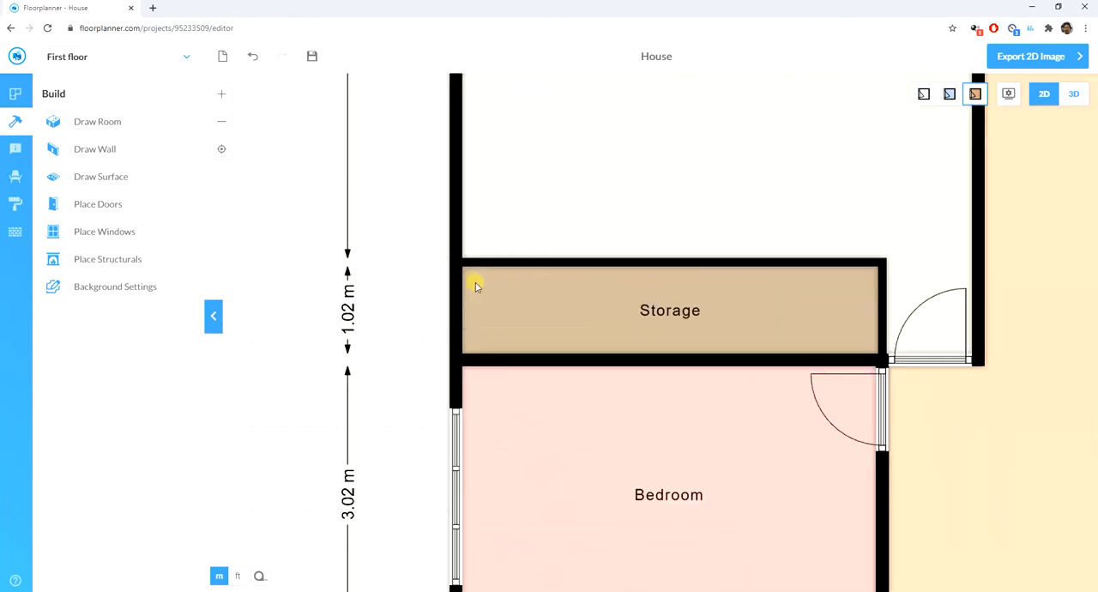
click(101, 231)
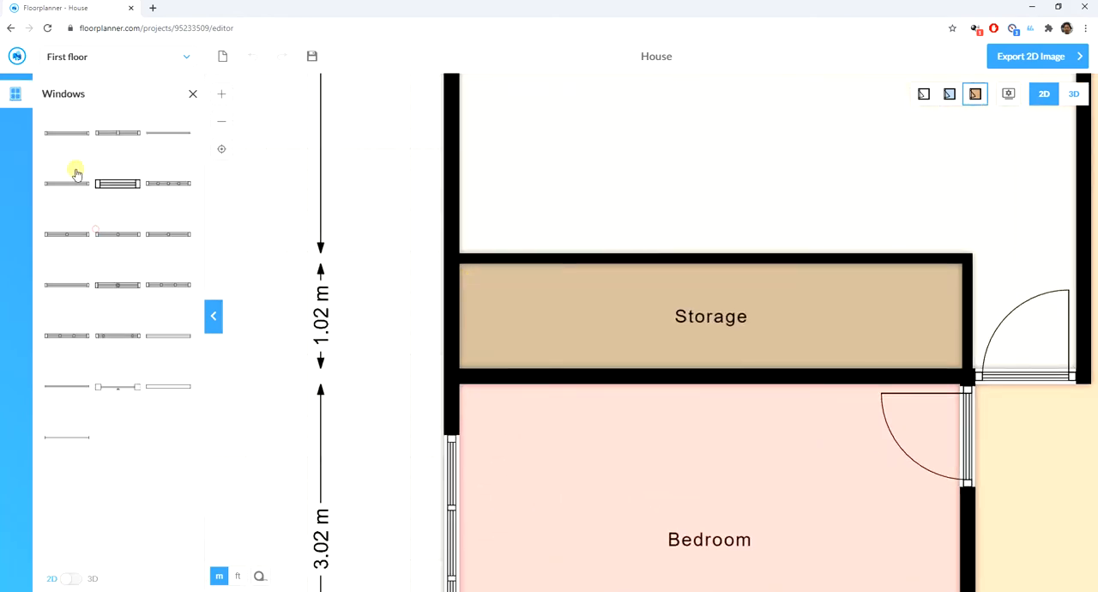
drag(64, 140, 404, 314)
mouse_move(451, 255)
mouse_down()
mouse_move(455, 286)
mouse_move(454, 260)
mouse_up()
key(Escape)
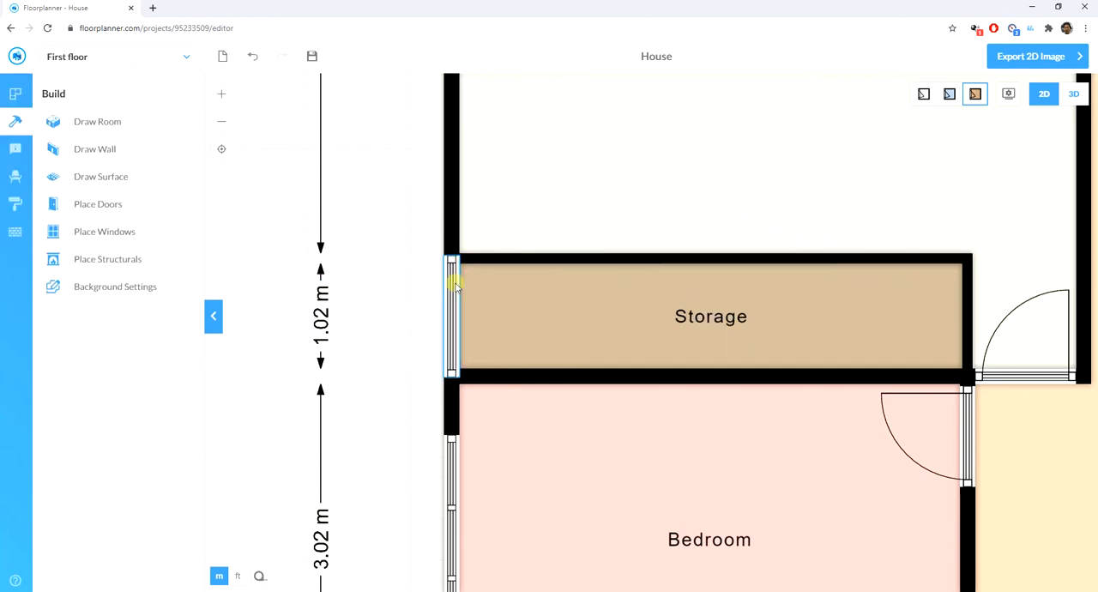
key(ctrl+z)
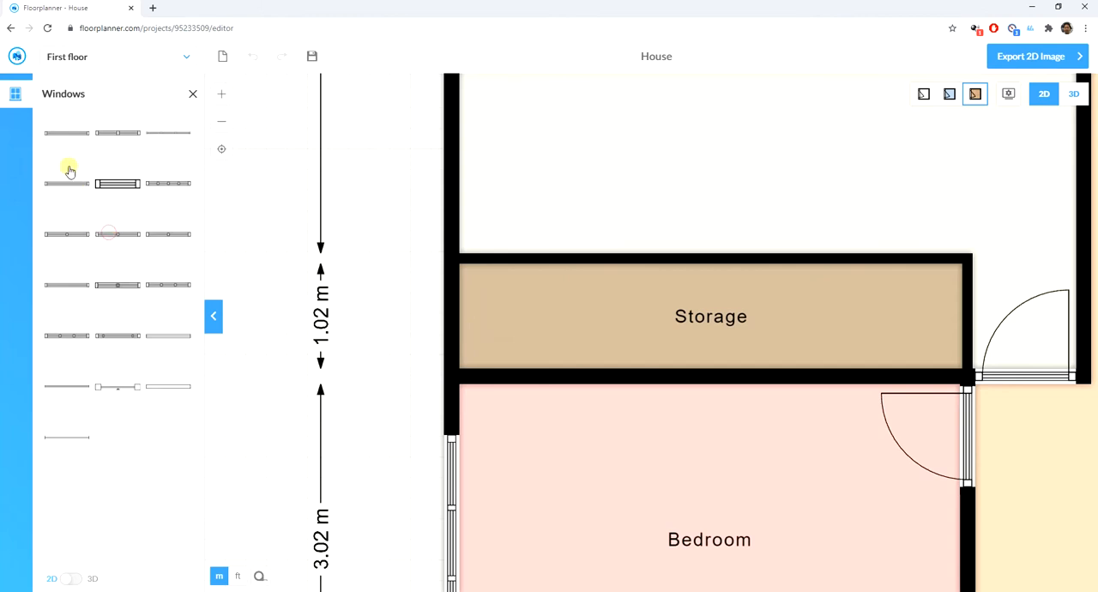
- Place a standard window in the garage's left wall, narrow it to 80 cm and move it down into the storage room's outer wall
drag(65, 135, 399, 164)
click(452, 106)
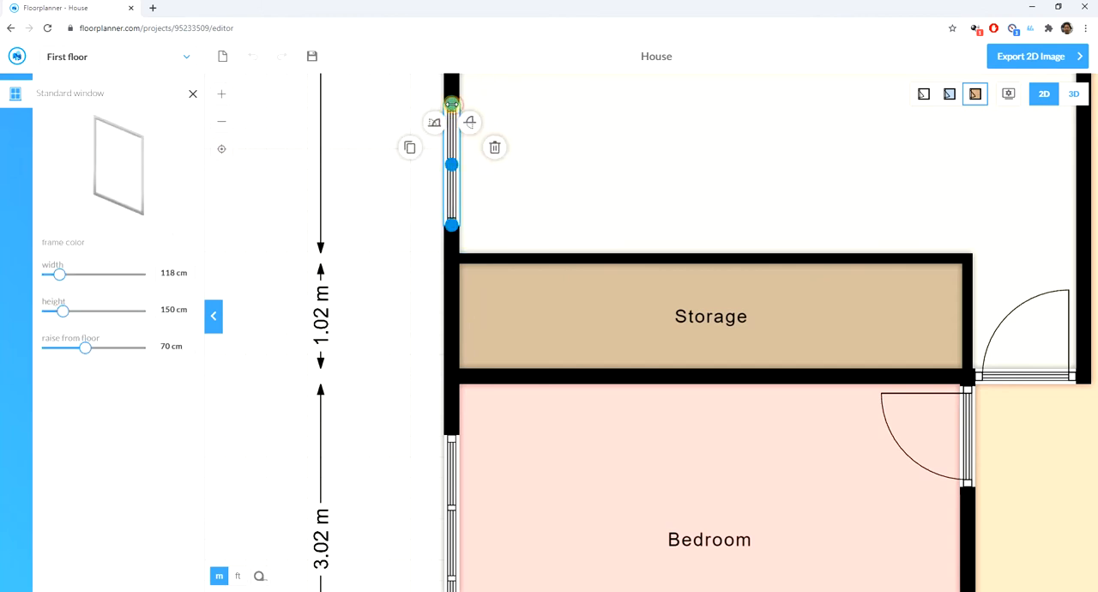
drag(452, 104, 451, 309)
click(505, 214)
click(449, 314)
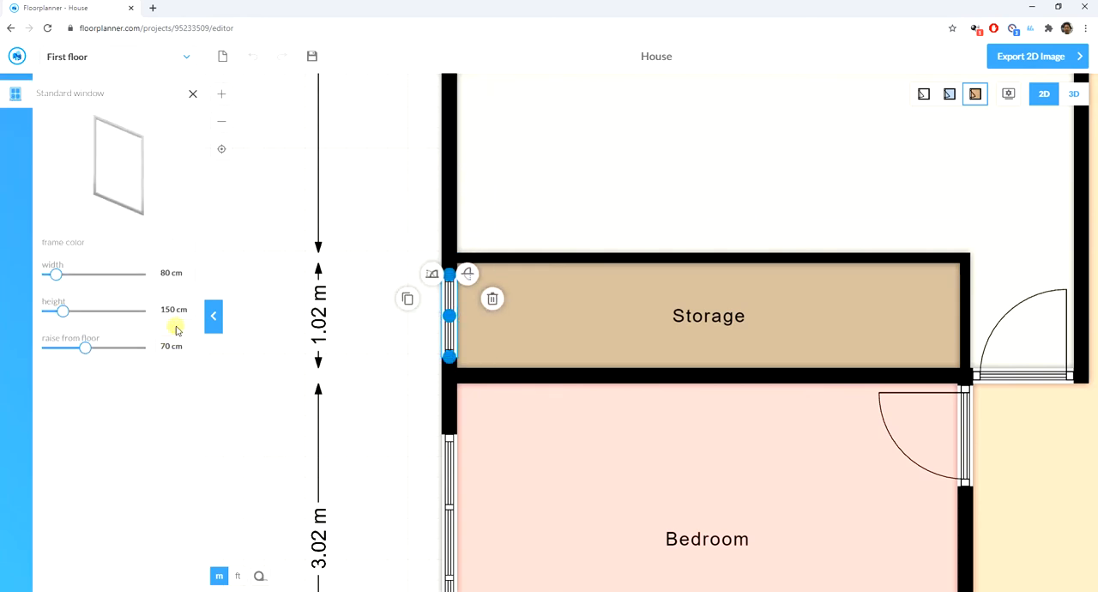
- Set the storage window's height to 50 cm and raise it 170 cm from the floor
drag(148, 312, 144, 310)
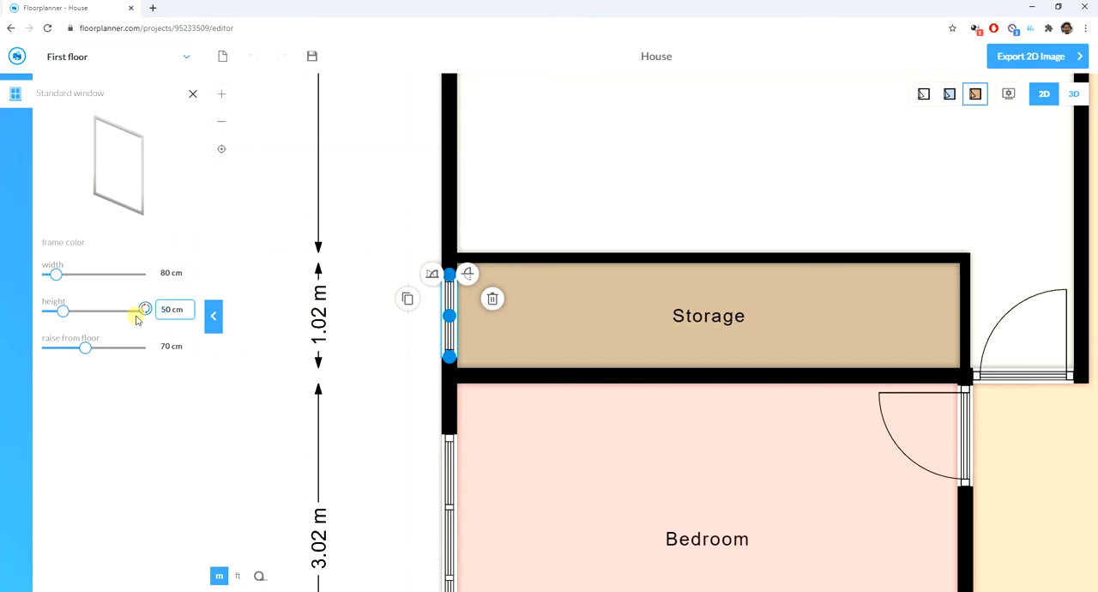
click(163, 345)
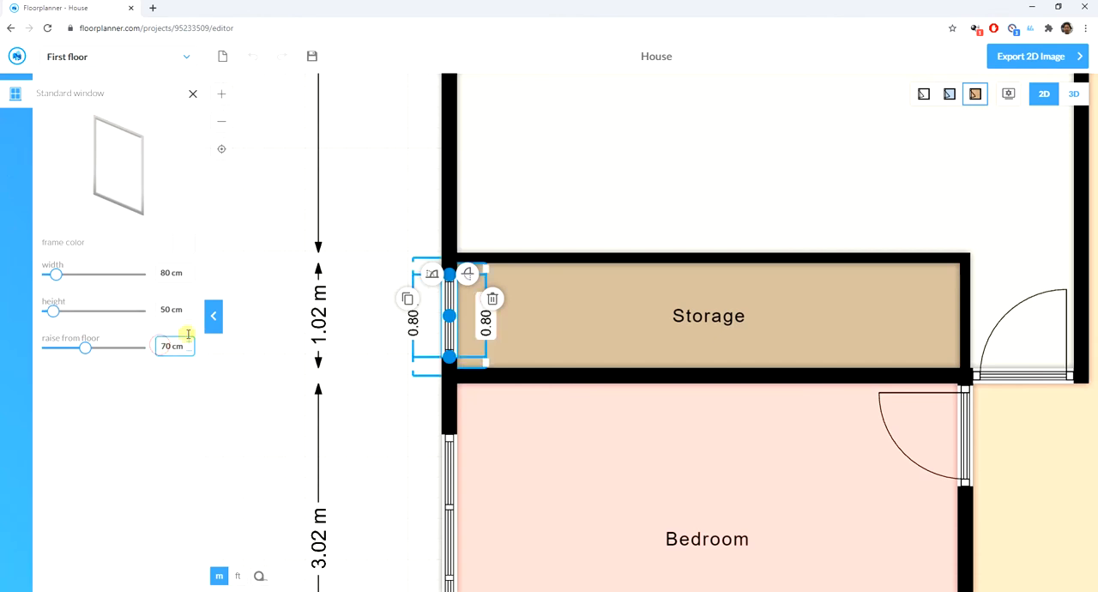
key(Return)
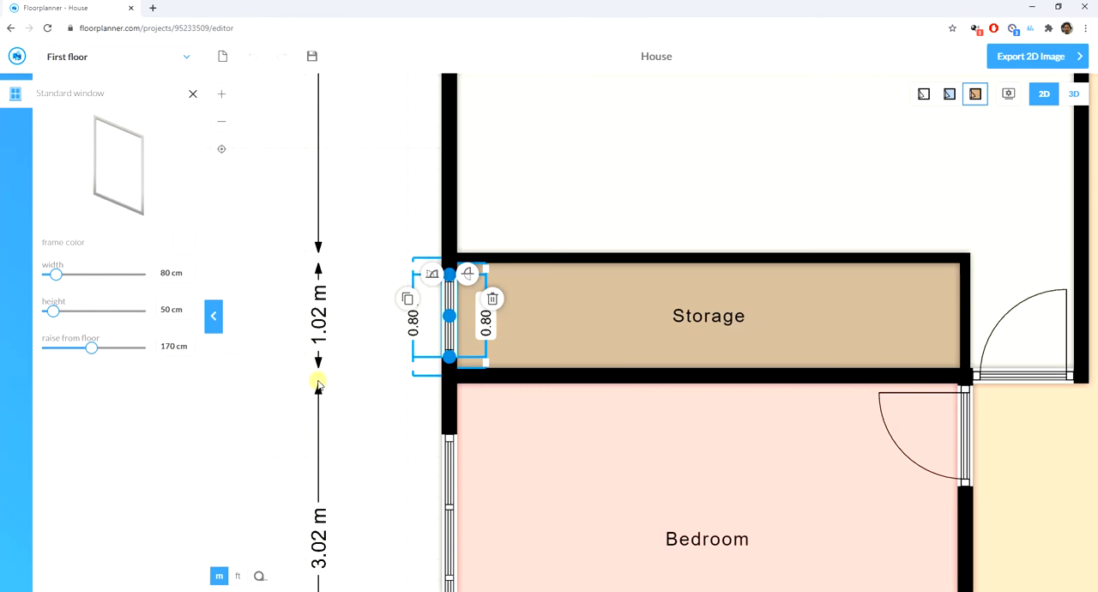
click(390, 395)
- Look over the rooms around the upper bedroom, kitchen and garage for openings still to add
scroll(348, 401, down, 2)
scroll(348, 402, down, 3)
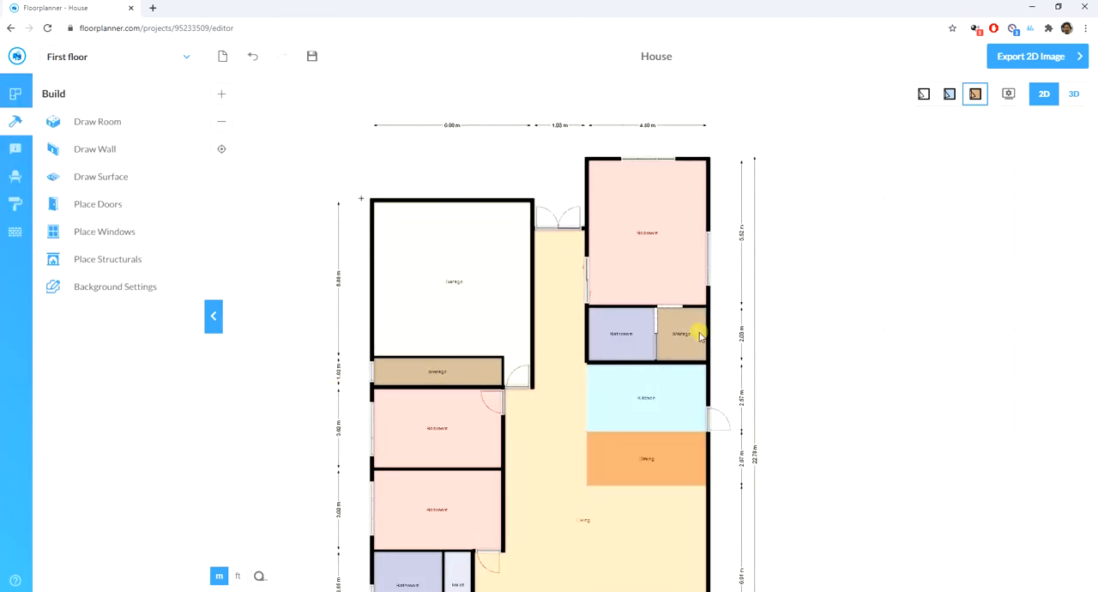
scroll(693, 333, up, 4)
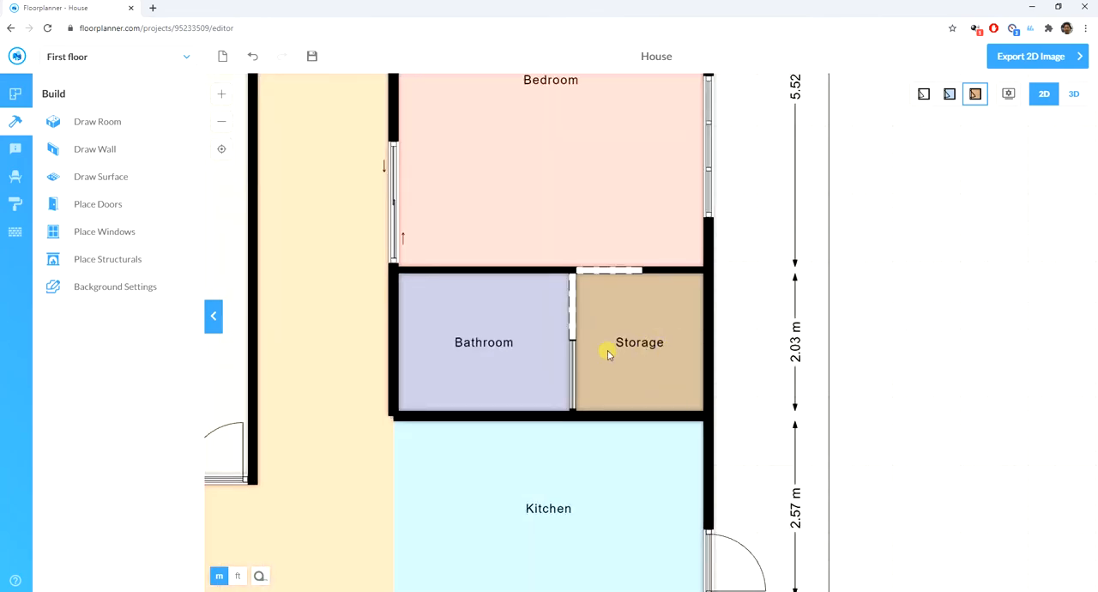
scroll(601, 326, up, 1)
scroll(595, 304, down, 2)
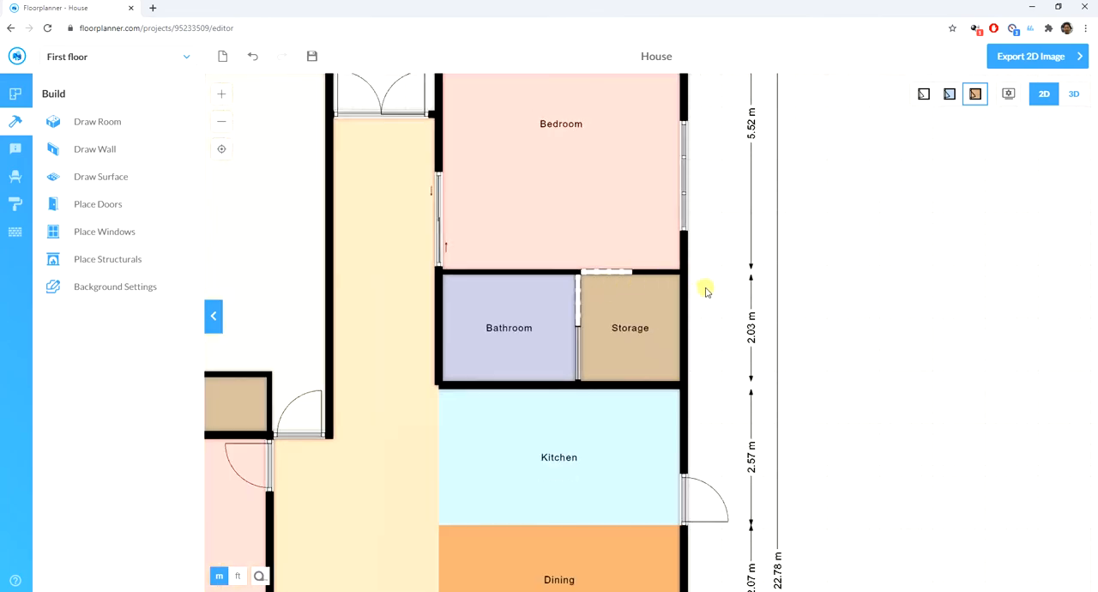
scroll(512, 320, down, 5)
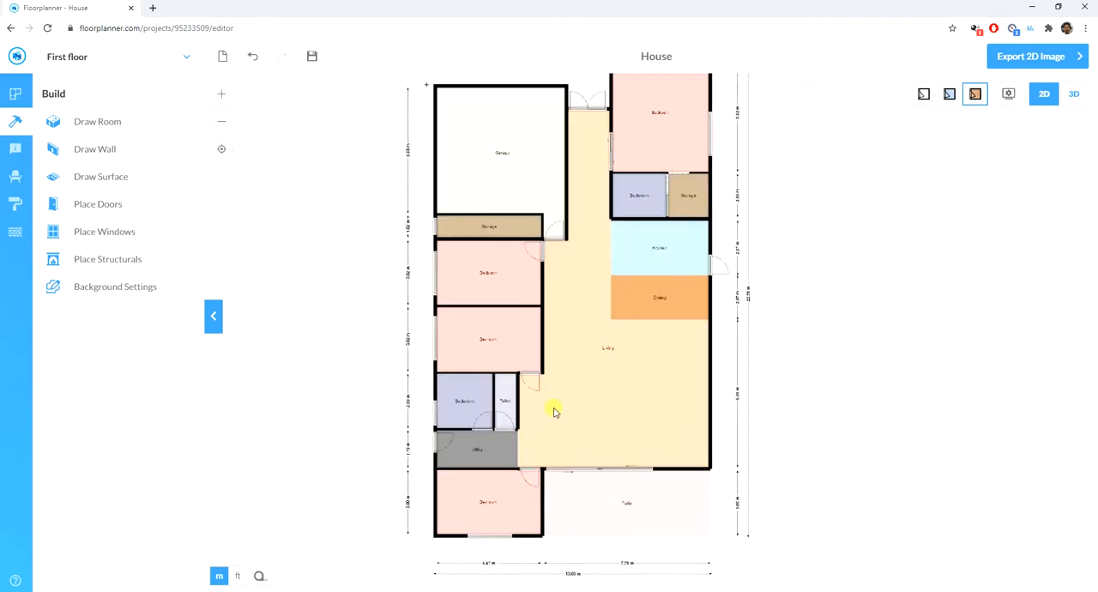
scroll(532, 424, down, 2)
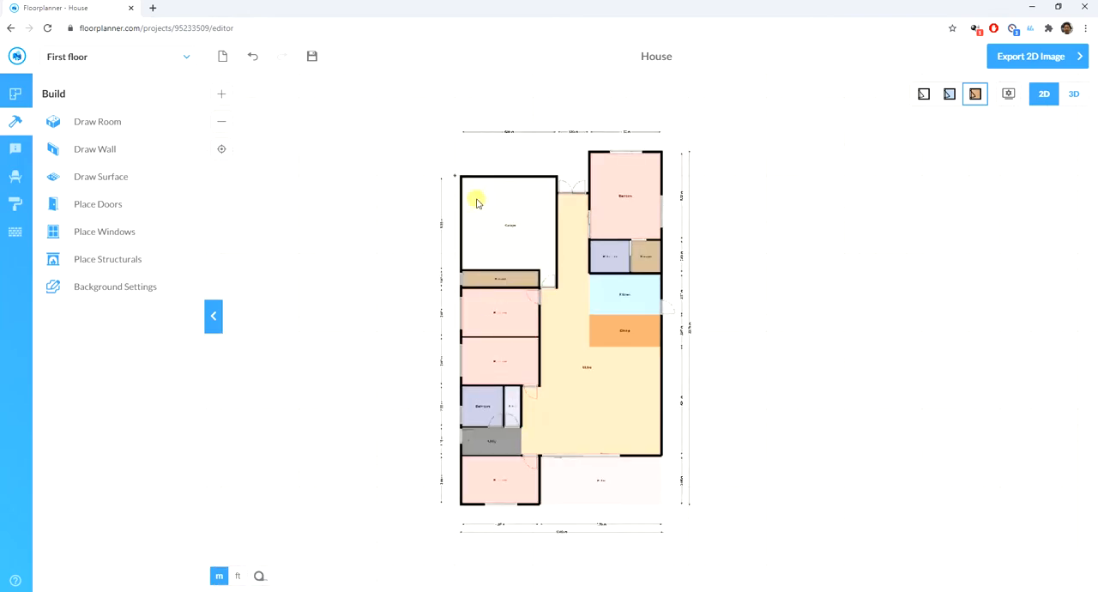
scroll(478, 202, up, 4)
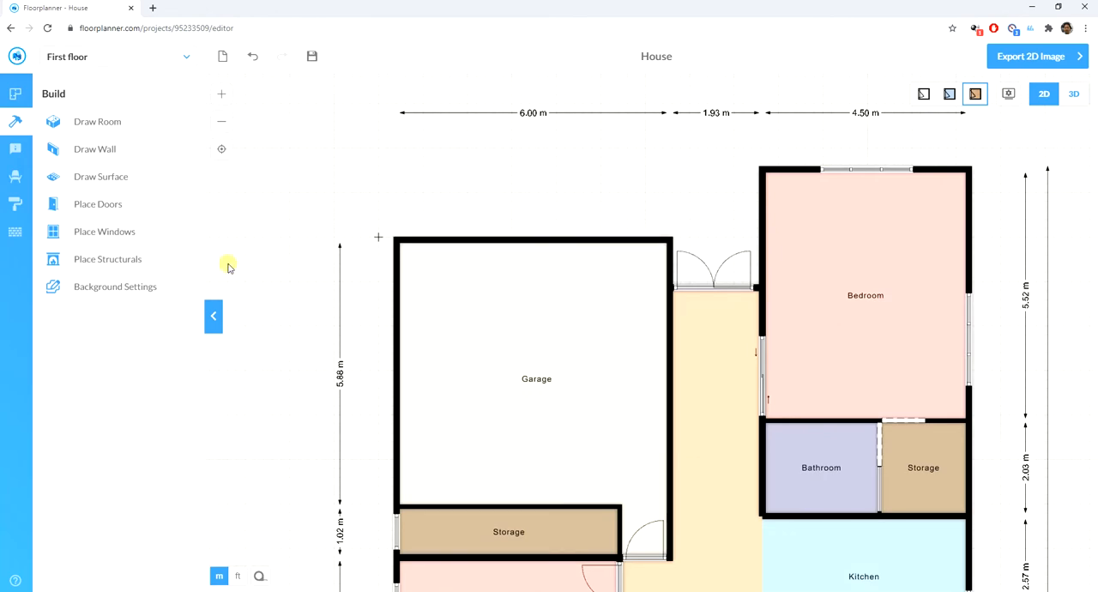
- Place a garage door in the garage's upper outer wall and stretch it to a width of 500 cm
click(97, 204)
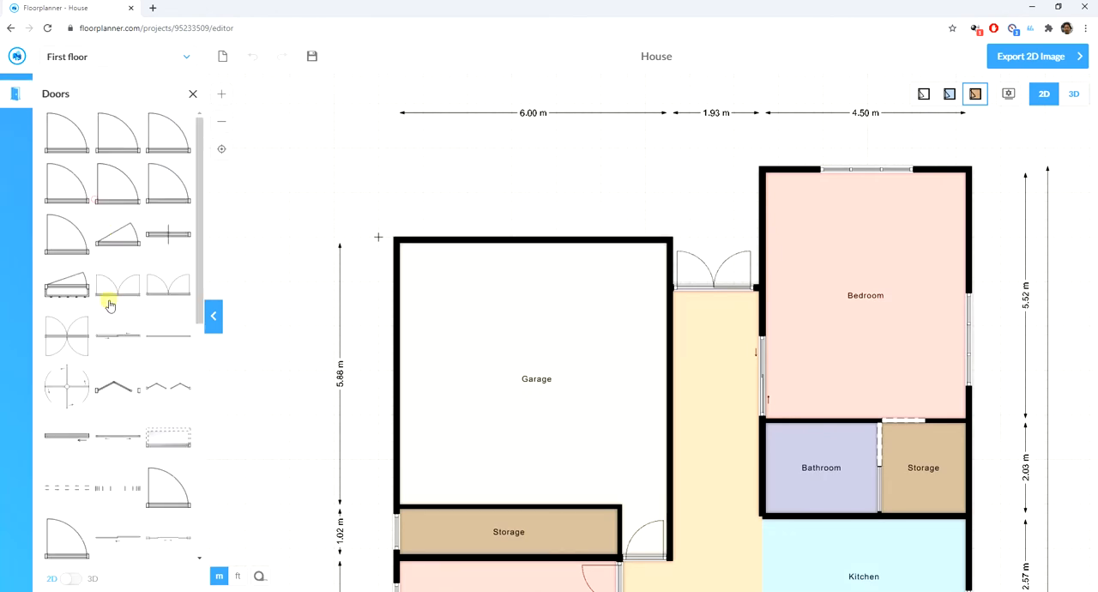
scroll(62, 481, down, 3)
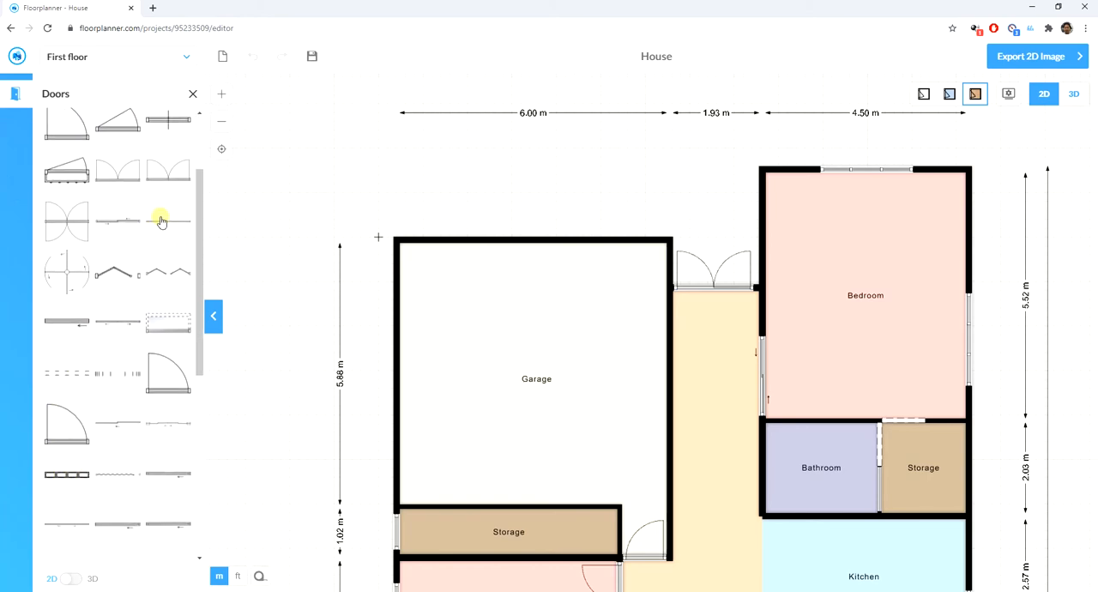
drag(159, 221, 495, 243)
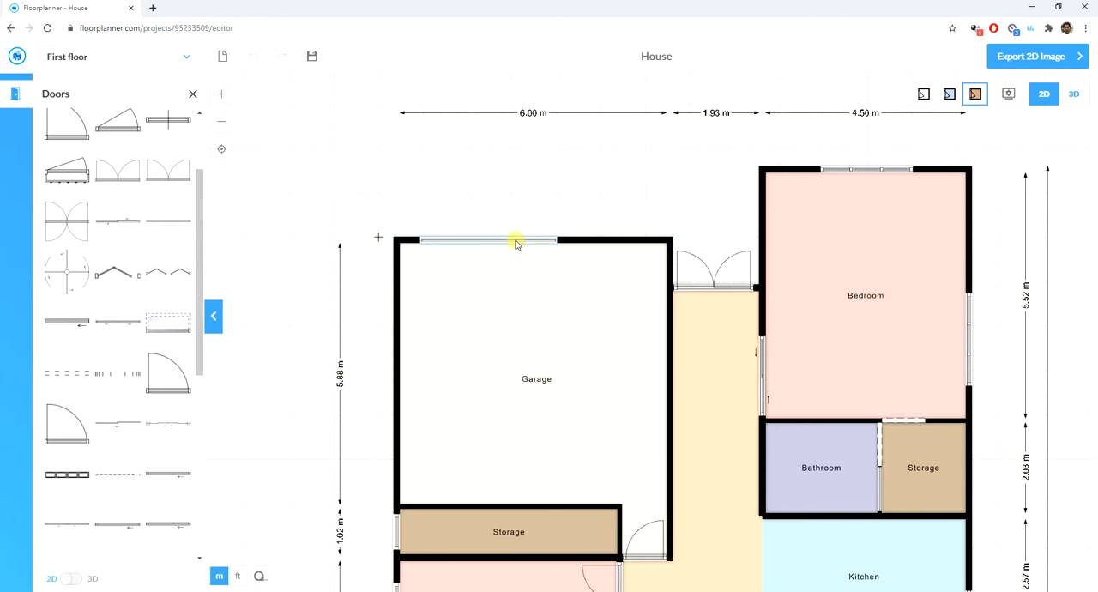
click(522, 240)
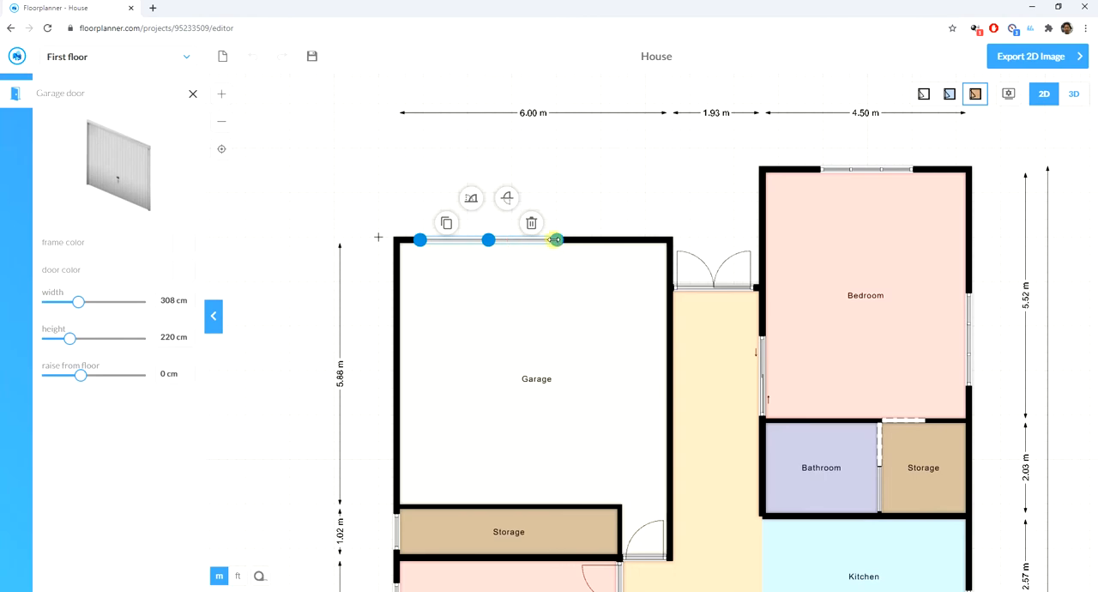
drag(555, 239, 655, 247)
scroll(634, 241, up, 5)
scroll(668, 286, down, 4)
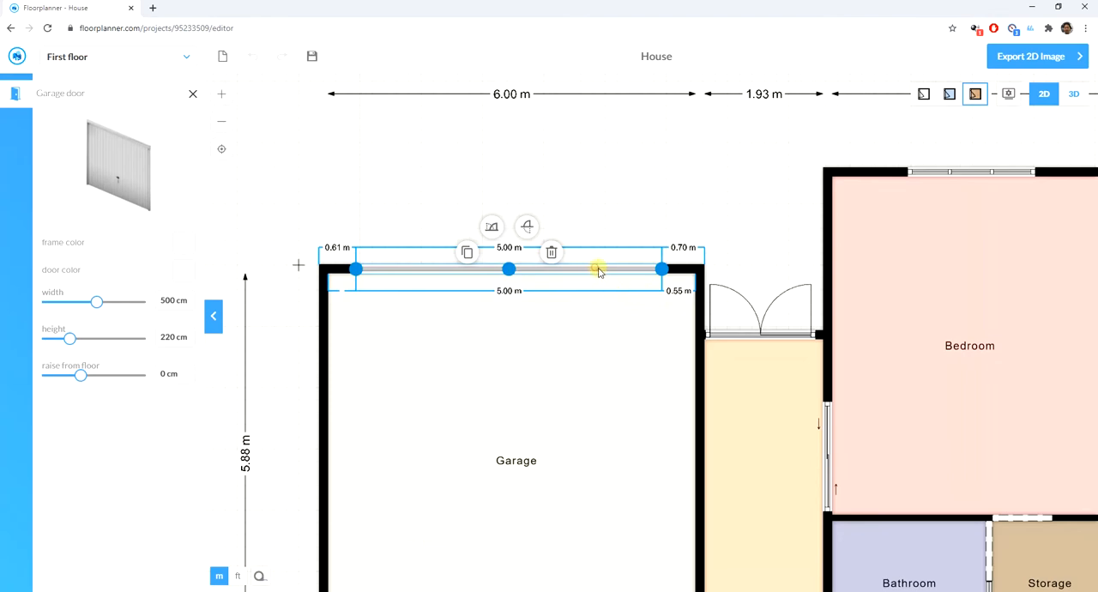
click(592, 233)
- Inspect the whole house in 3D from the side and from above, and return to the 2D plan
scroll(397, 241, down, 5)
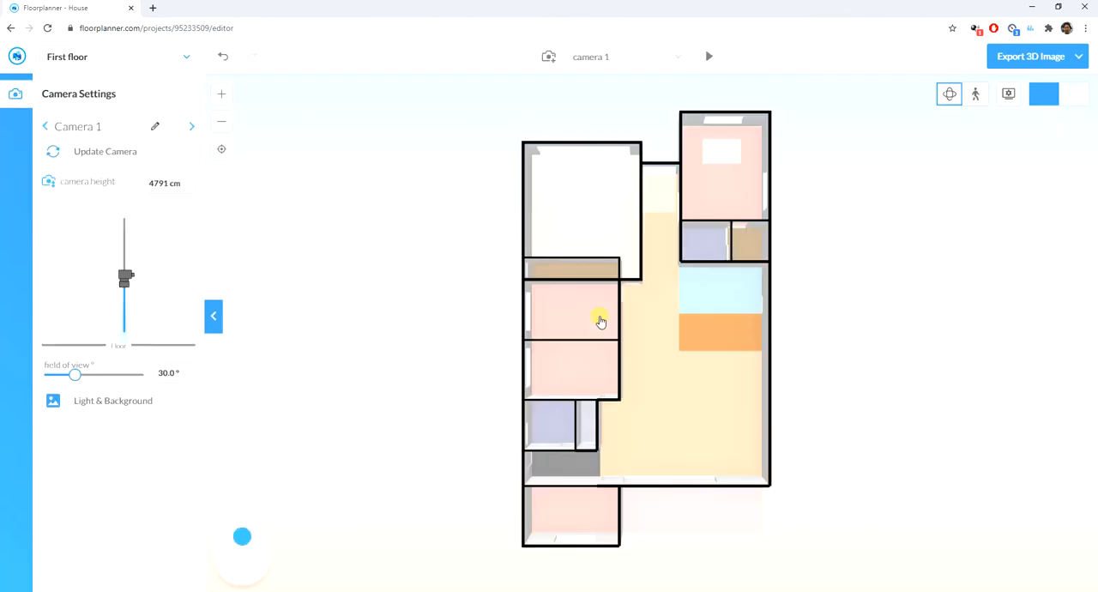
drag(646, 296, 836, 421)
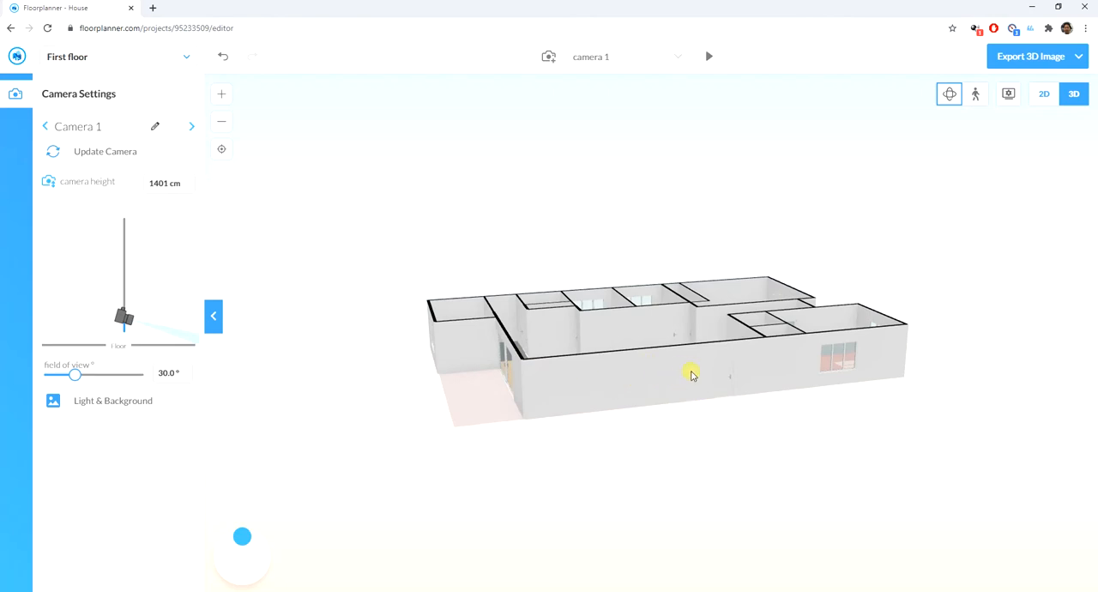
drag(675, 375, 640, 378)
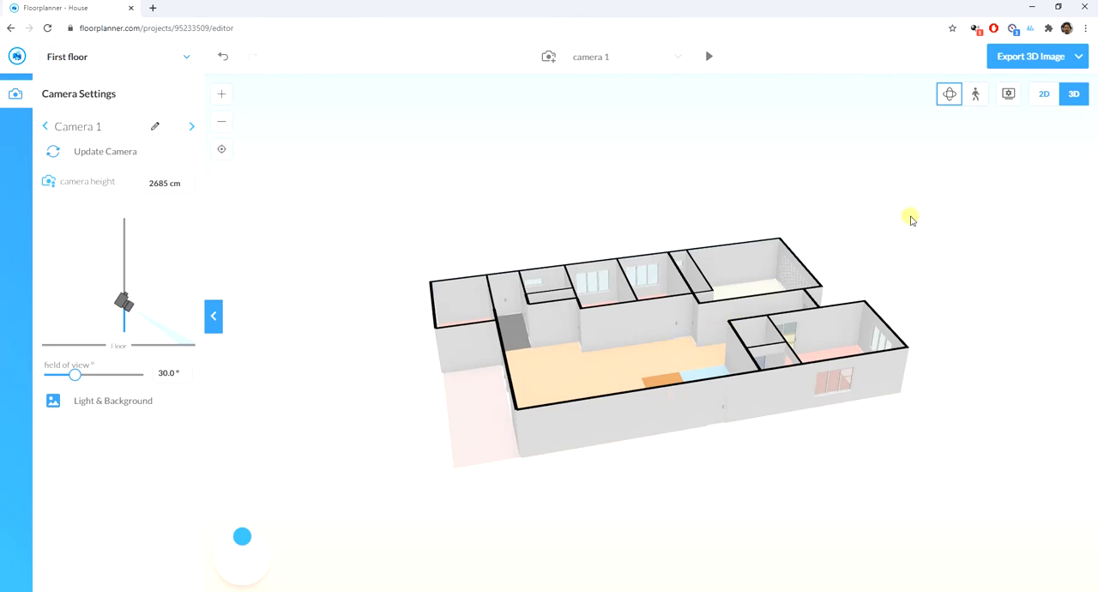
click(1044, 93)
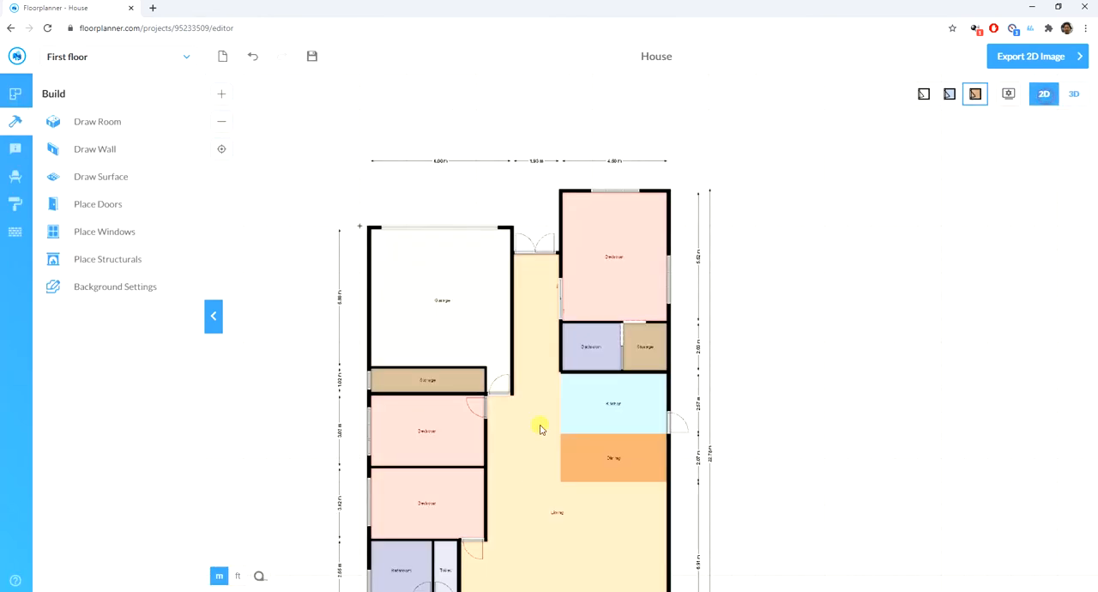
- Place a window in the right outer wall of the living area, just below the dining area
scroll(560, 380, up, 3)
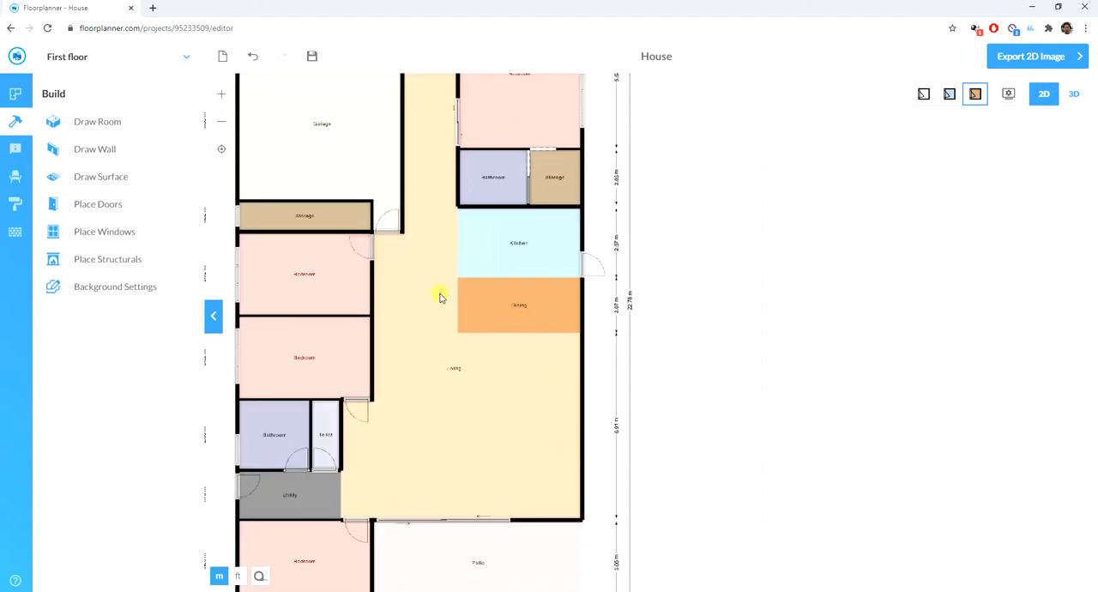
click(117, 209)
click(110, 233)
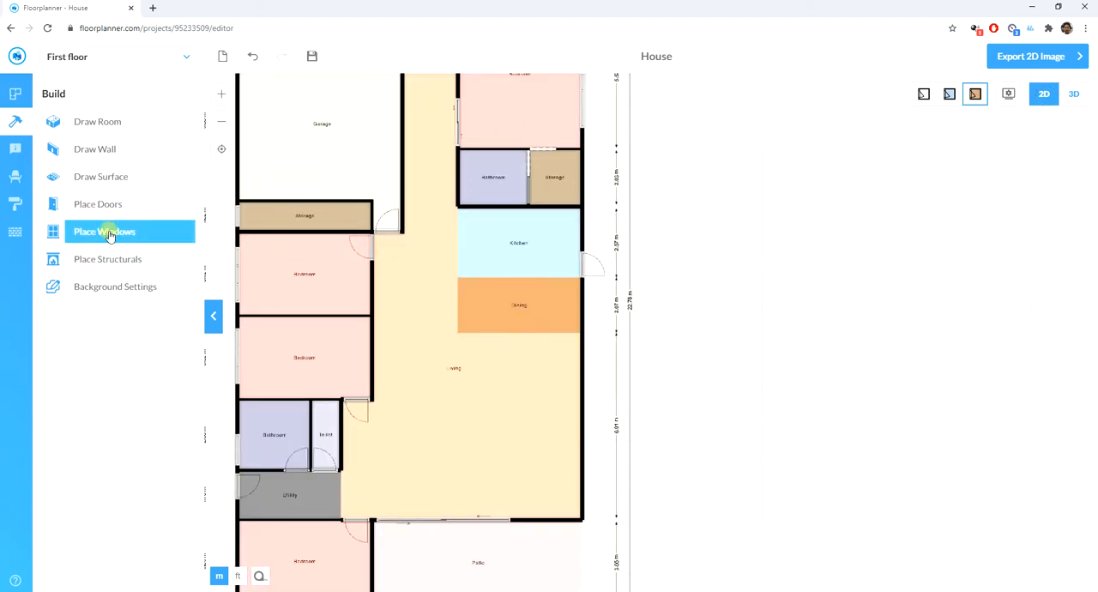
click(109, 234)
drag(111, 132, 617, 349)
click(880, 344)
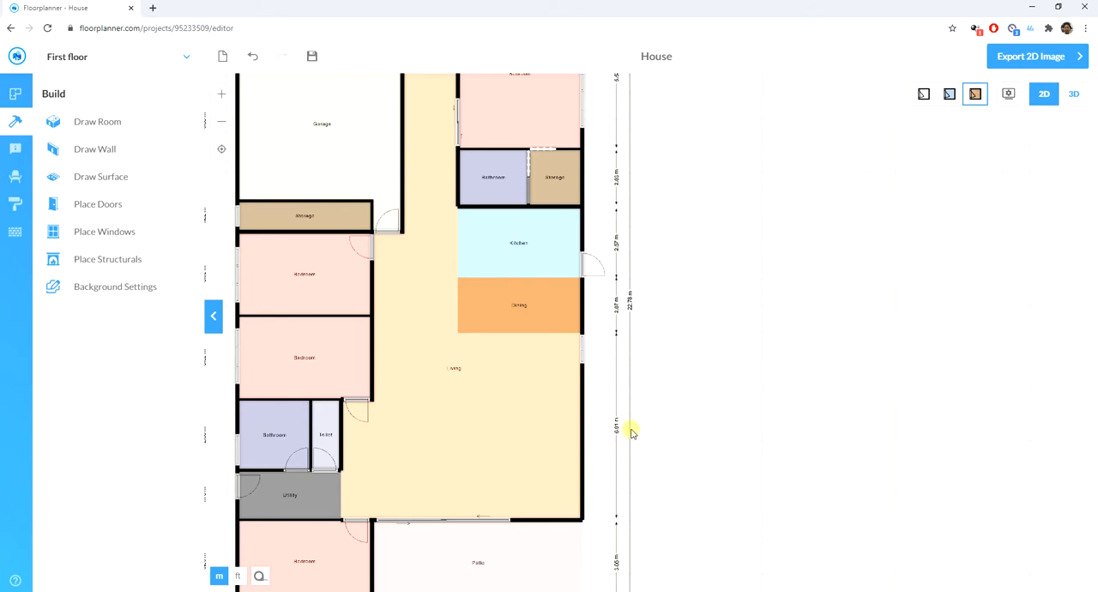
- Review the complete floor plan for rooms that still lack a door or window
scroll(630, 433, down, 4)
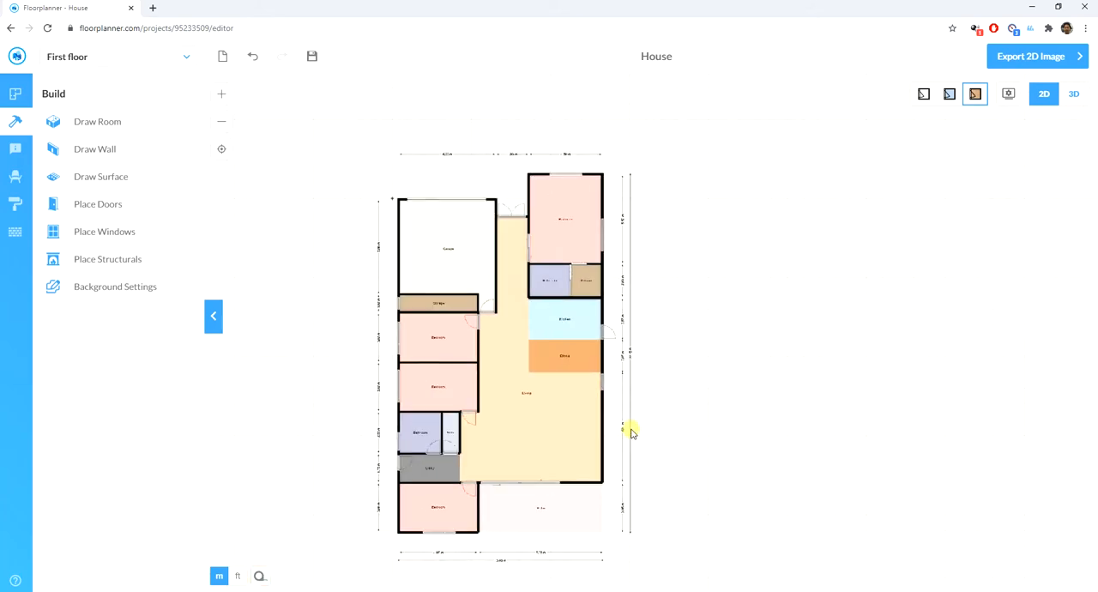
scroll(361, 279, up, 2)
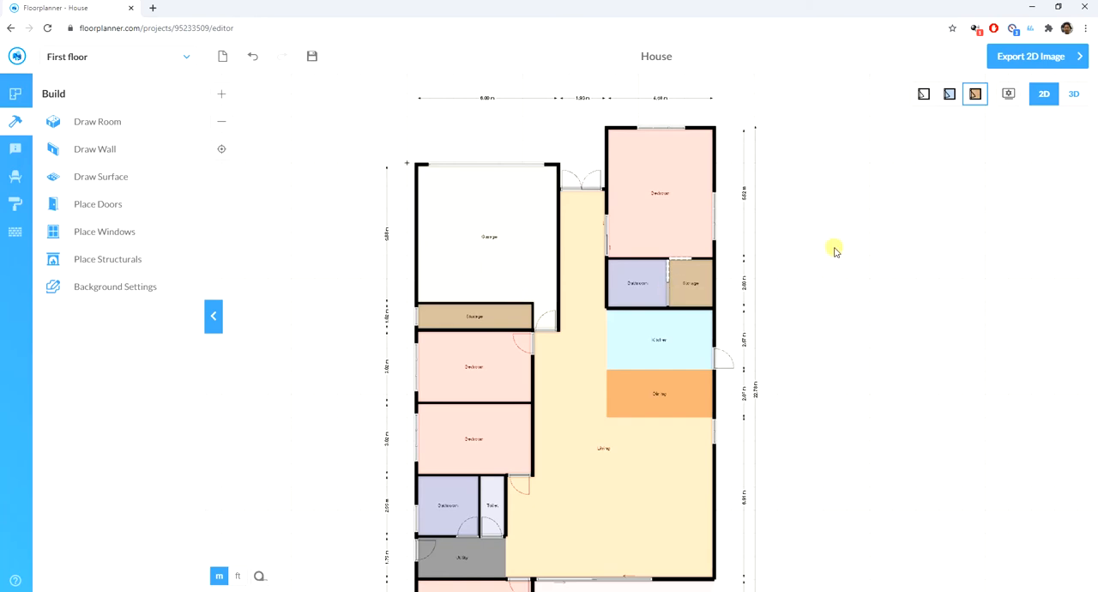
scroll(832, 246, down, 1)
scroll(715, 274, up, 2)
scroll(314, 375, up, 2)
scroll(372, 360, down, 1)
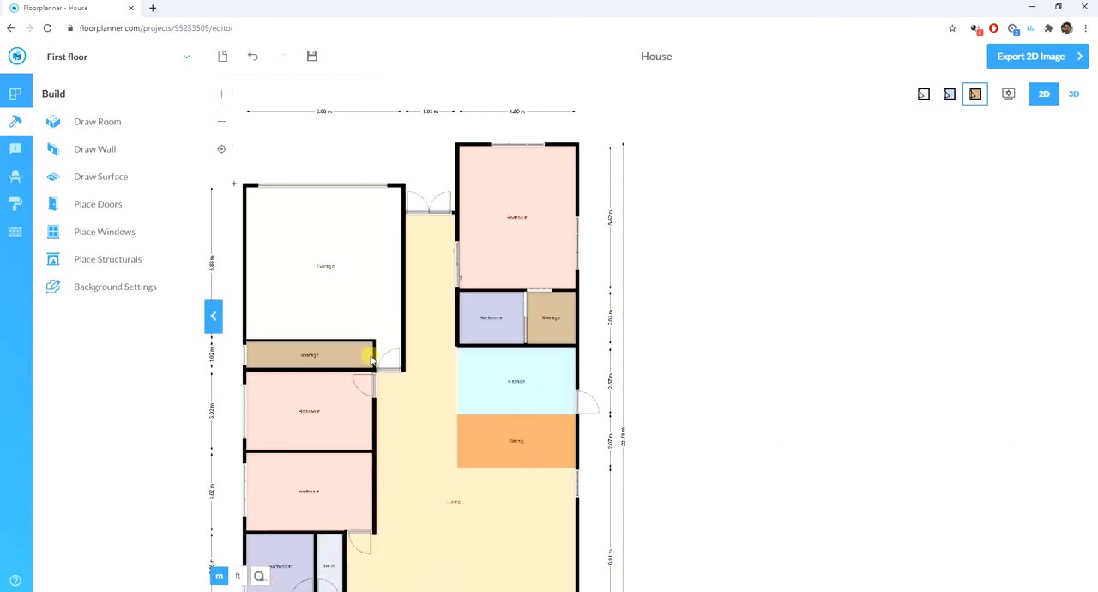
- Place a sliding door in the wall between the garage and the storage room below it
scroll(338, 347, up, 2)
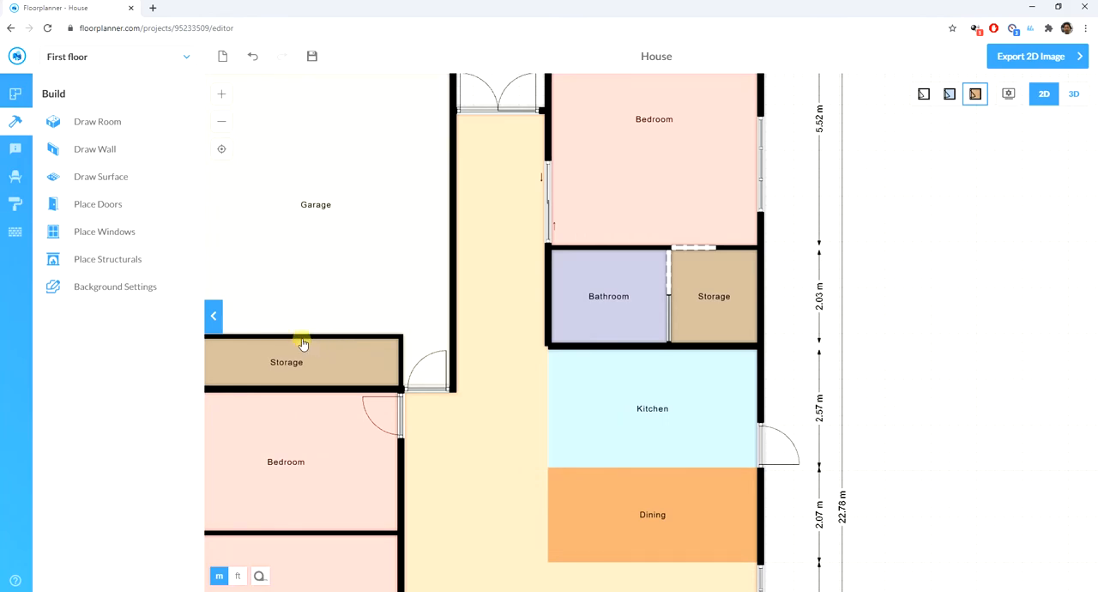
click(302, 343)
click(1087, 304)
drag(956, 319, 1060, 296)
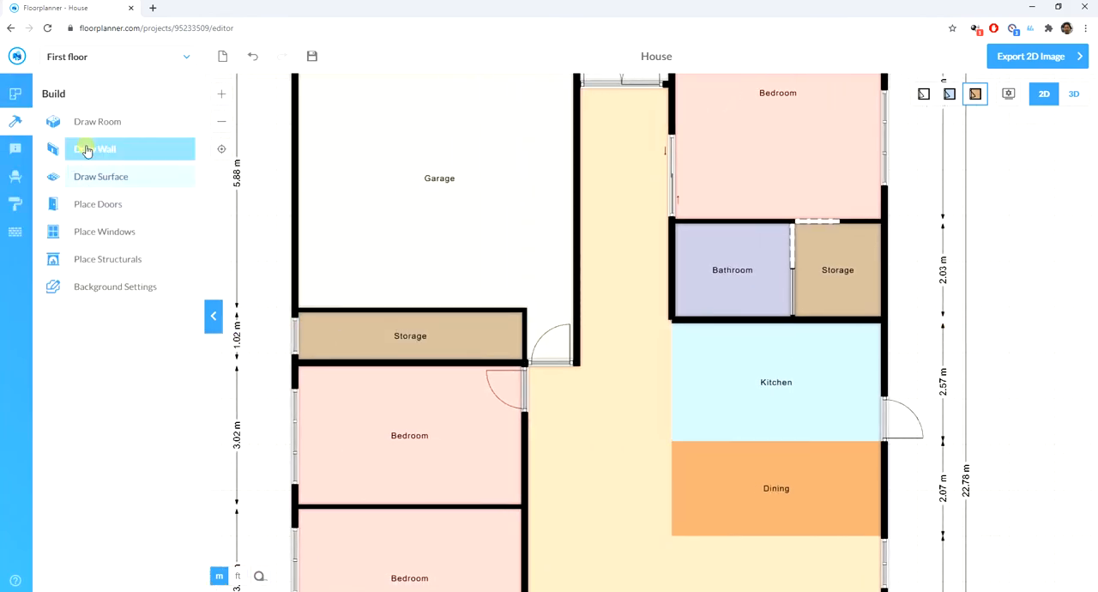
click(78, 201)
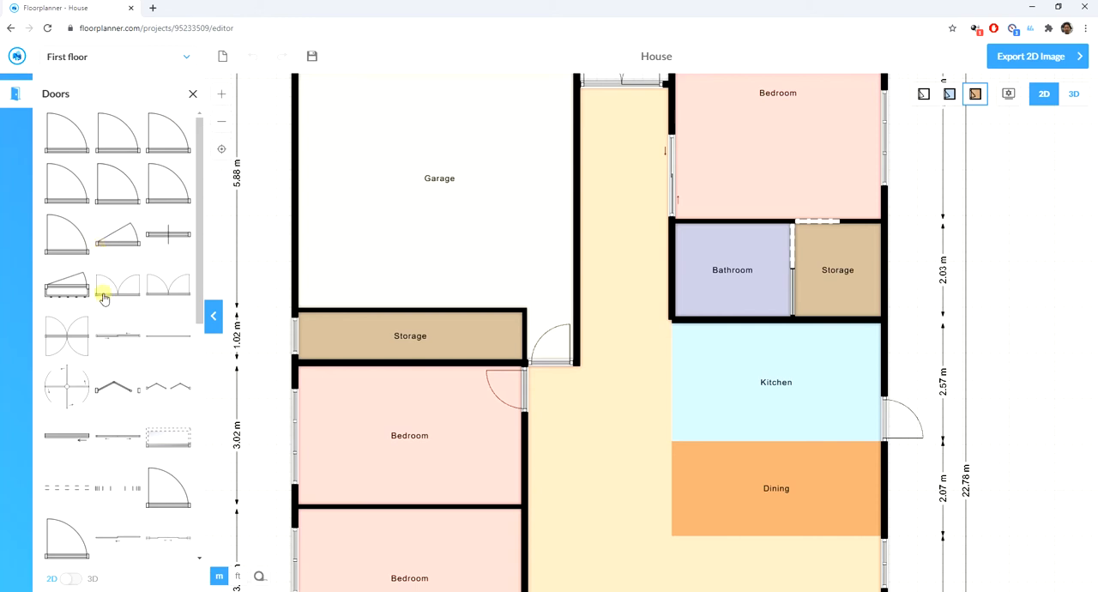
drag(117, 335, 405, 321)
click(573, 406)
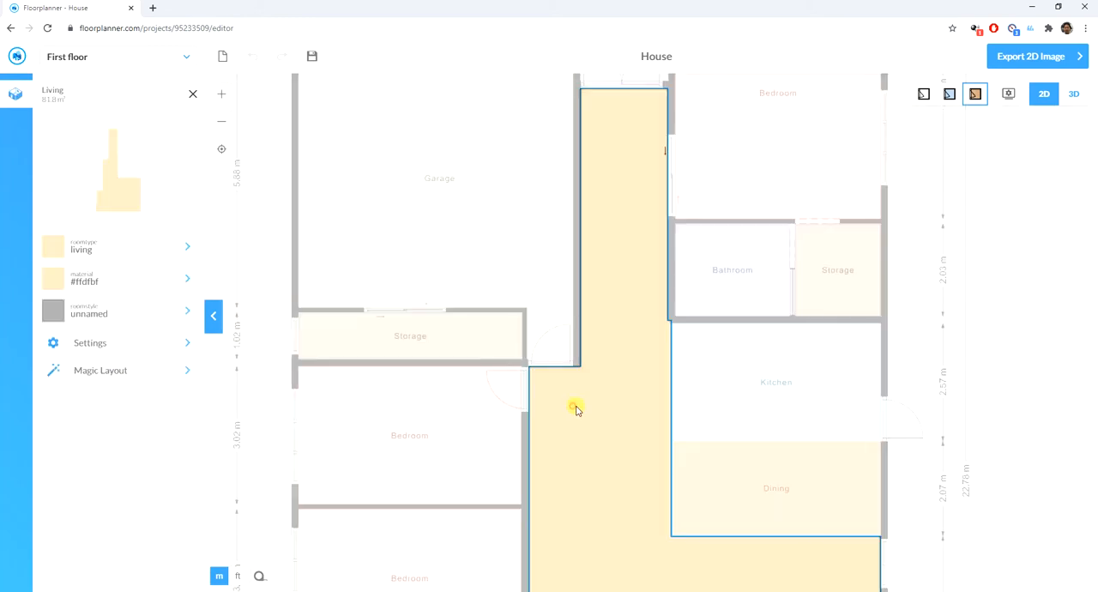
- Check the door and window placement across the whole floor plan, from the garage down to the patio
click(959, 336)
scroll(595, 277, down, 10)
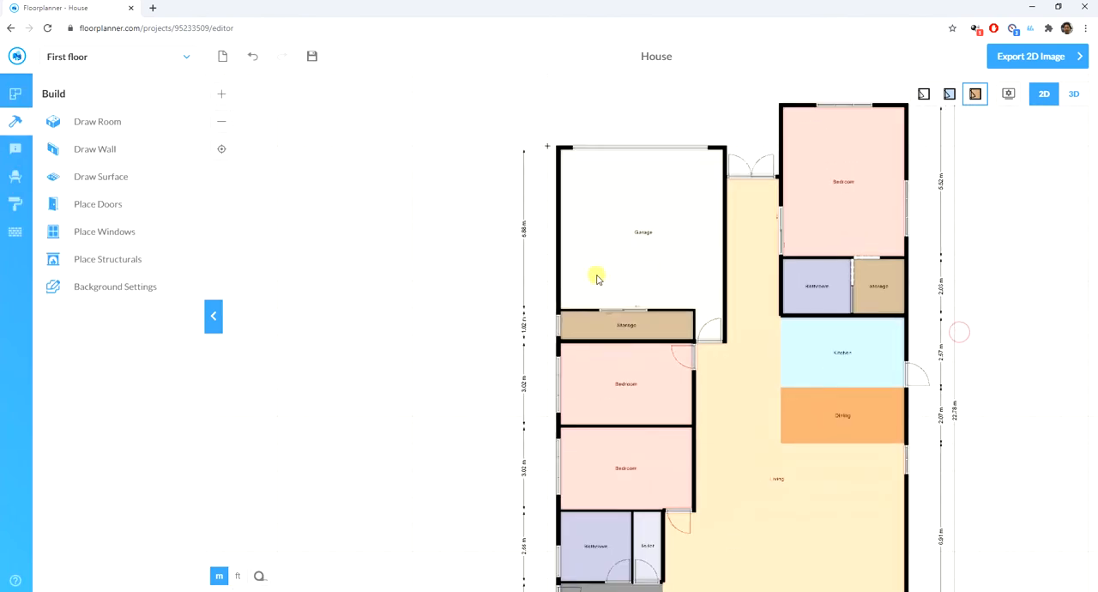
scroll(561, 328, up, 3)
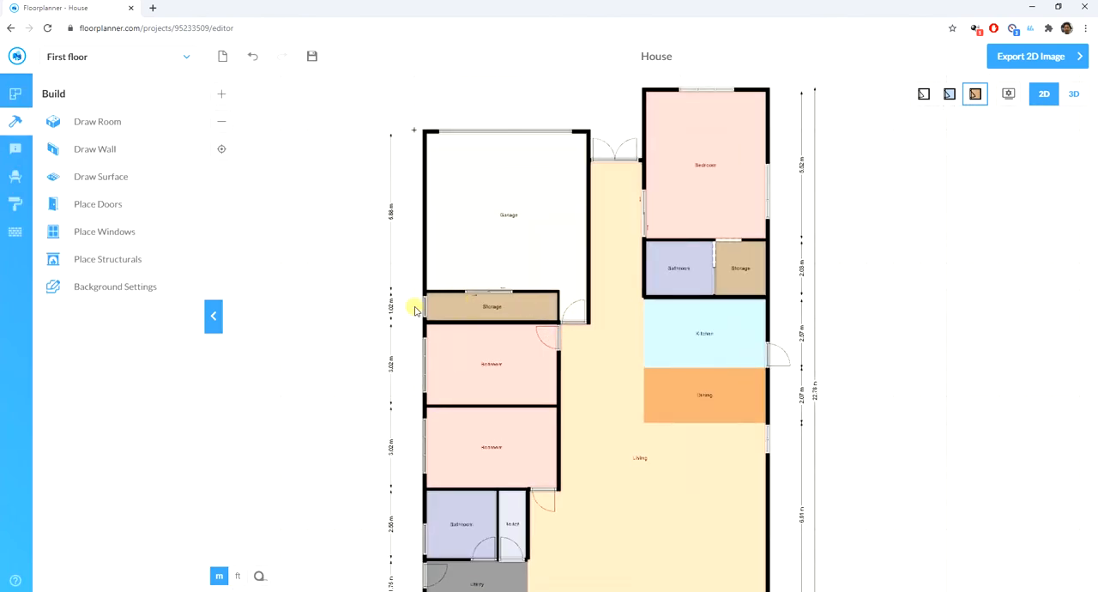
scroll(300, 309, down, 1)
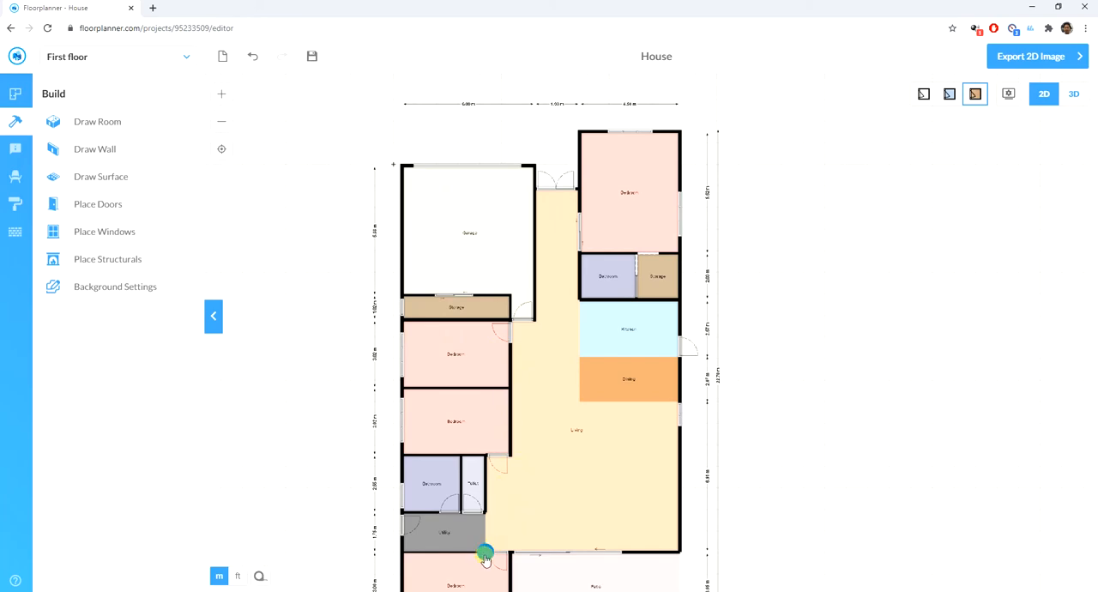
scroll(292, 383, down, 3)
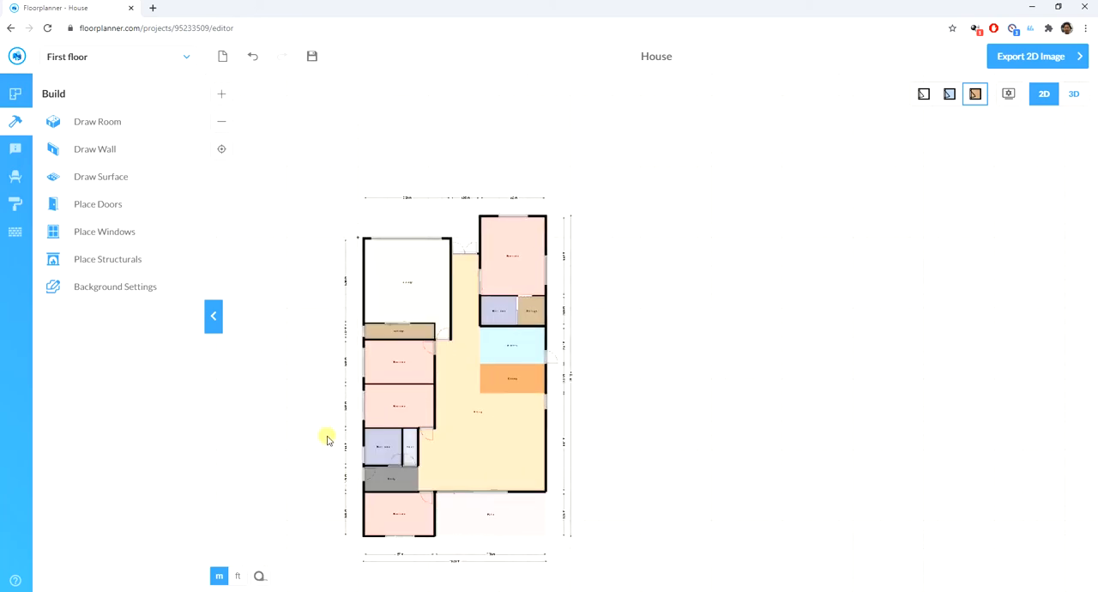
scroll(470, 481, up, 5)
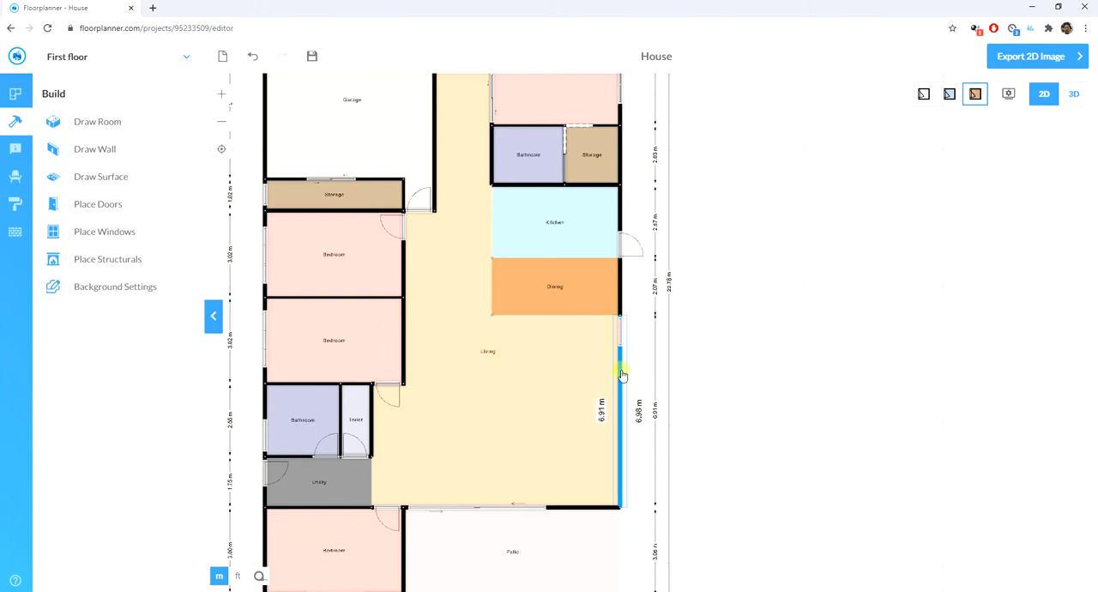
scroll(753, 356, down, 2)
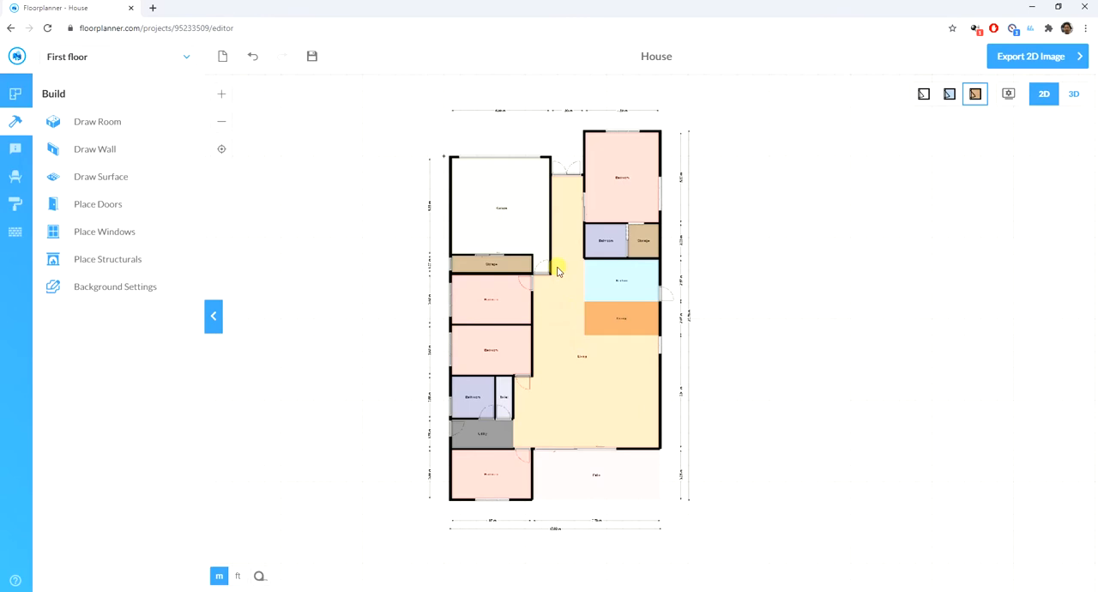
- Furnish the garage automatically with Magic Layout in the mustard teal style
click(496, 220)
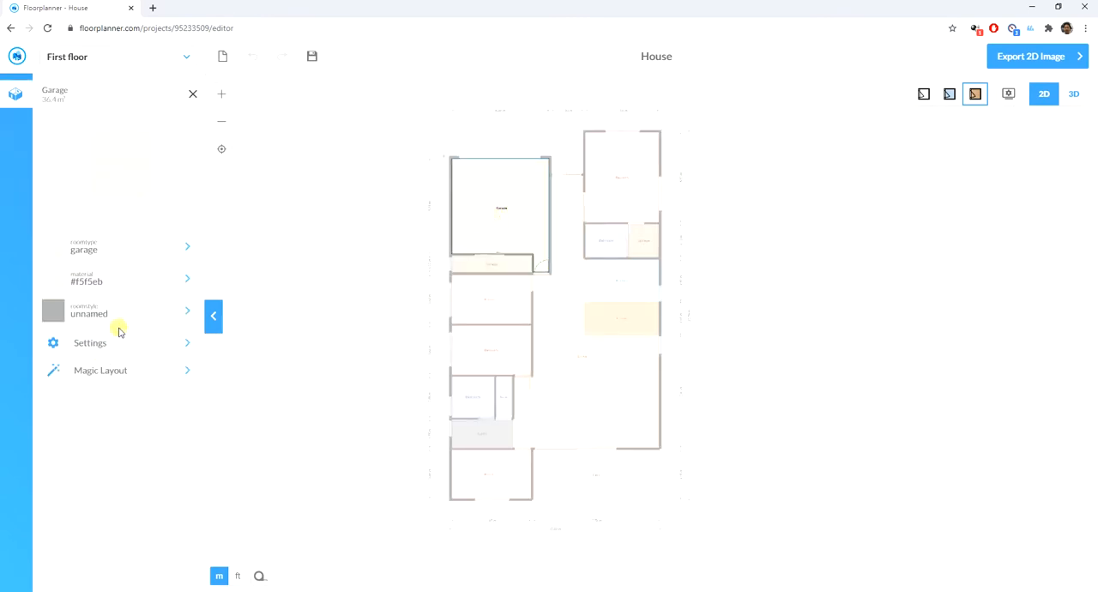
click(109, 371)
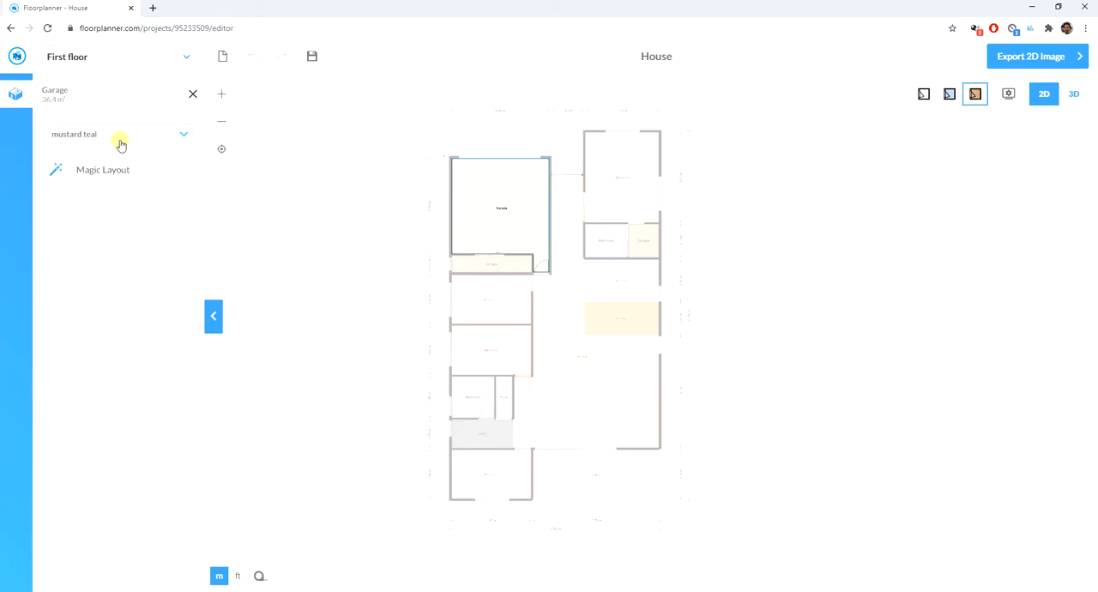
click(115, 169)
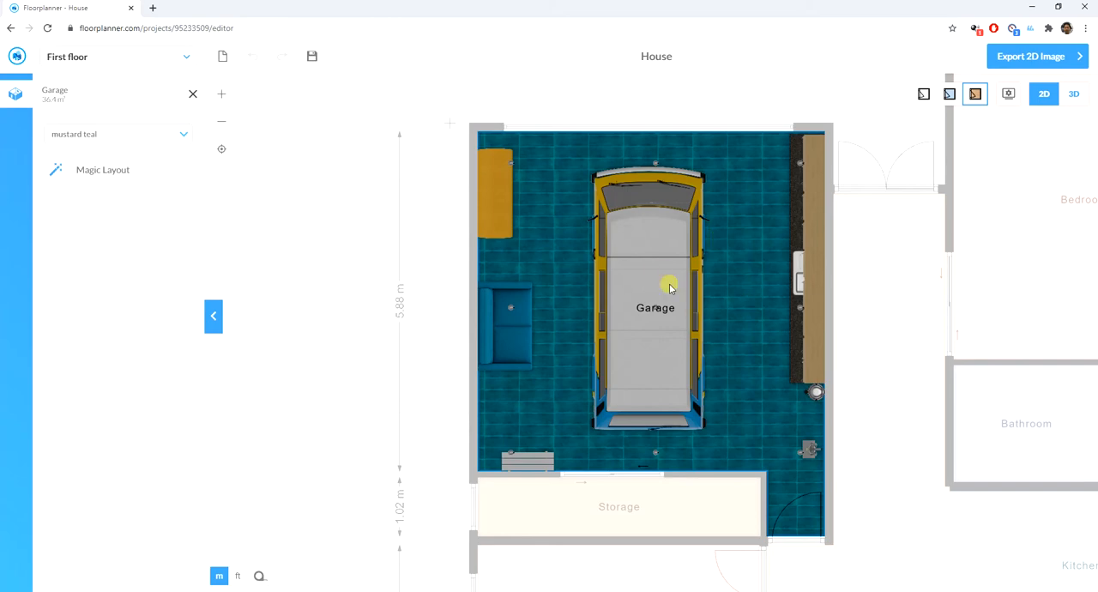
- Delete the sofa and the bench along the garage's left wall, and shift the garage door slightly to the left
click(509, 315)
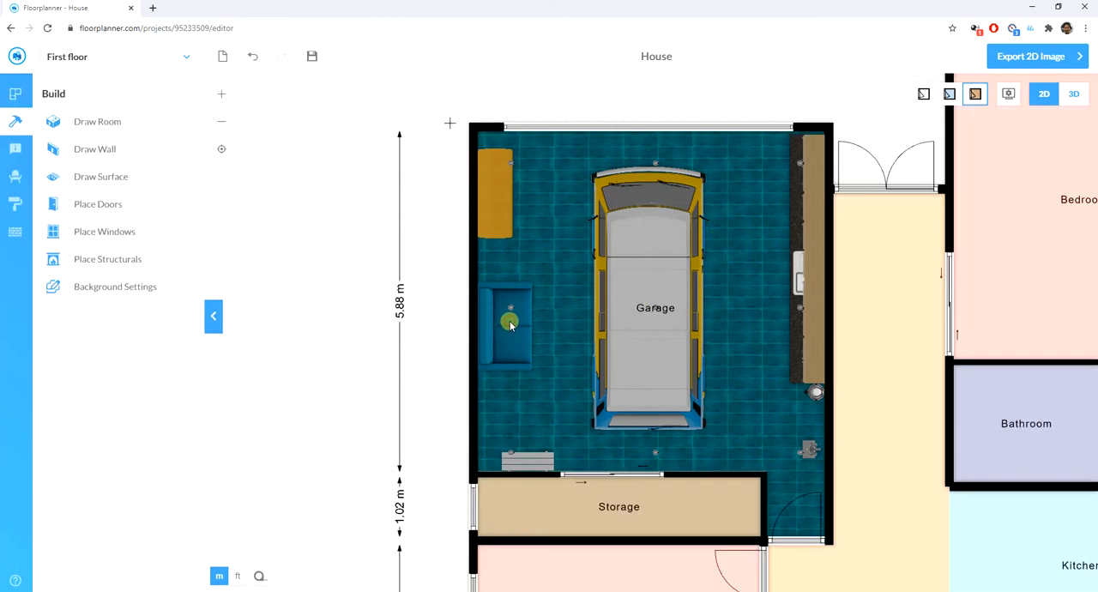
click(512, 317)
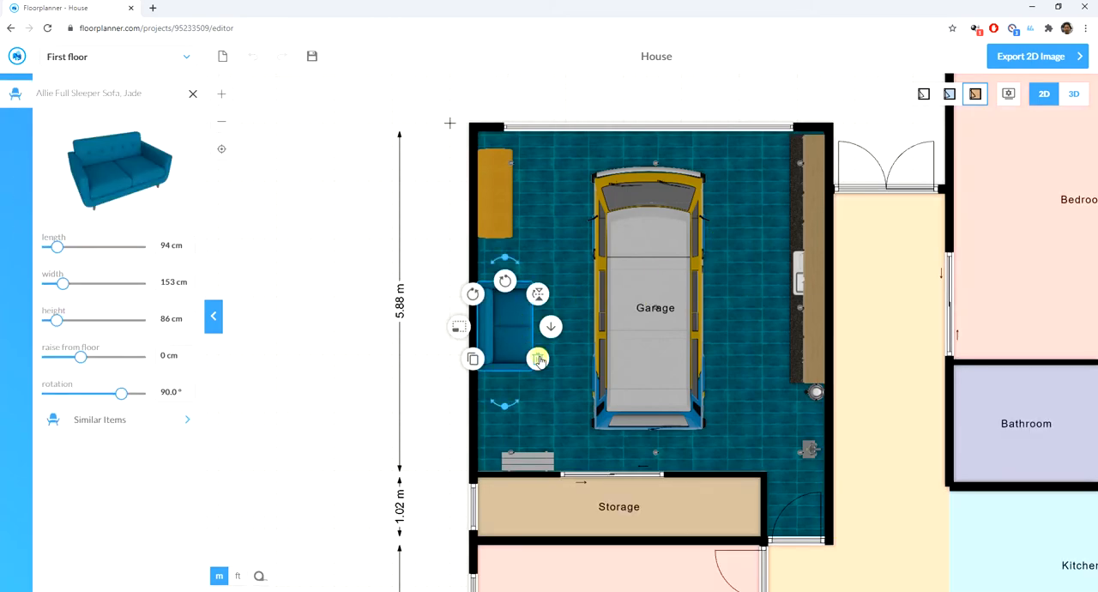
click(540, 359)
click(503, 228)
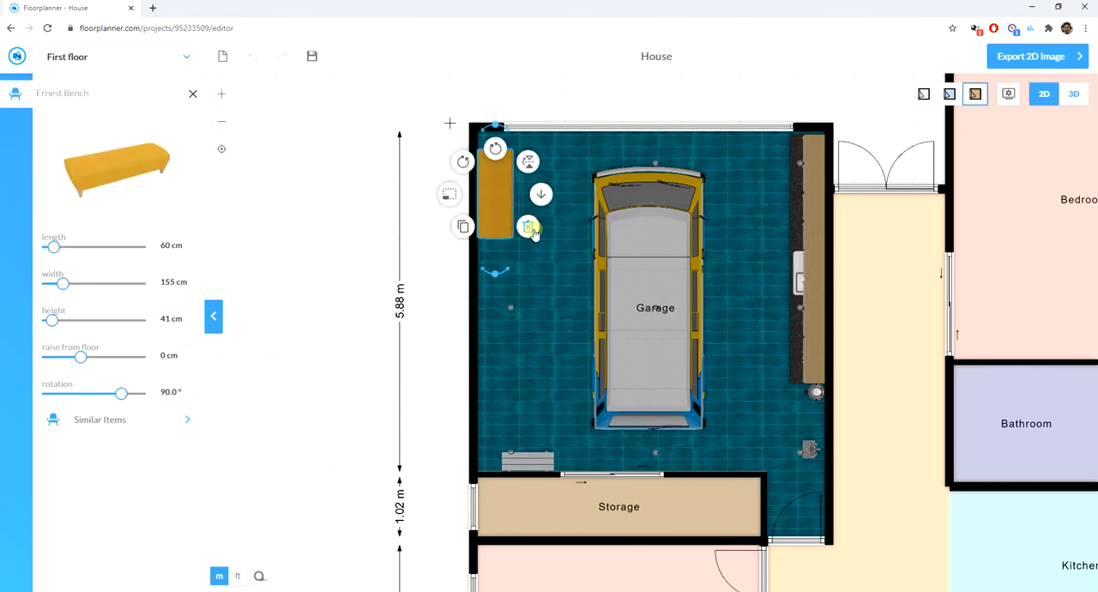
click(528, 228)
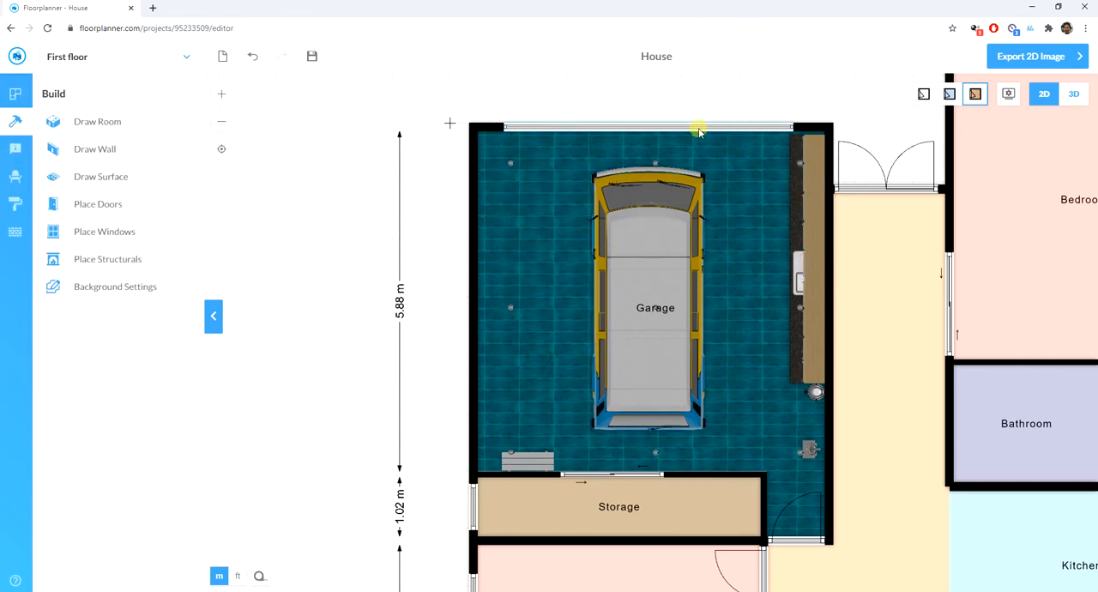
drag(695, 128, 687, 128)
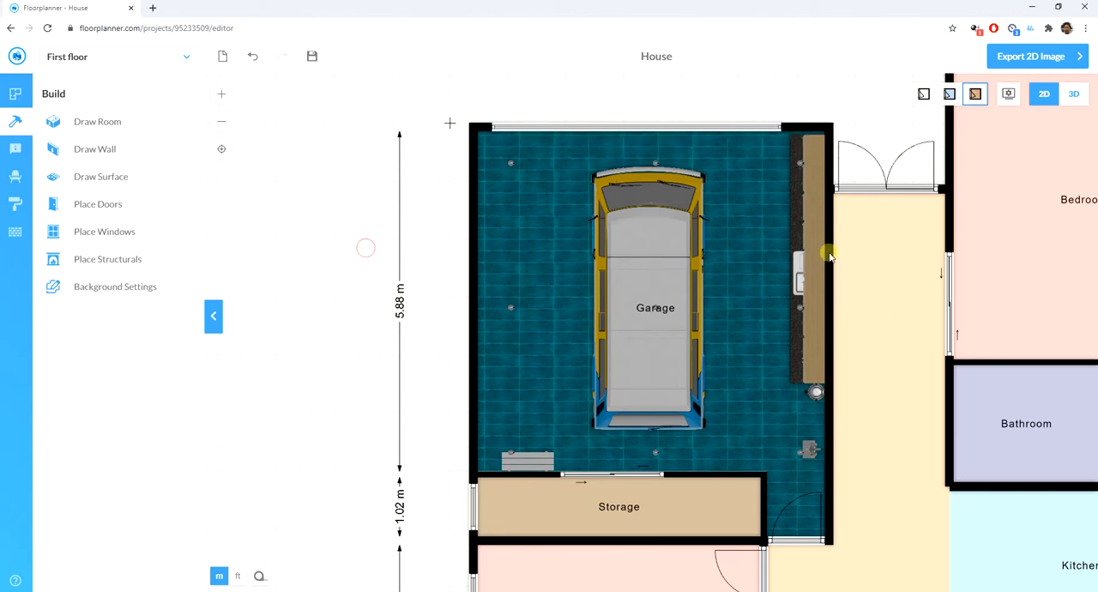
- Delete the upright vacuum cleaner and the ceiling light beneath it near the garage's inner door
click(806, 455)
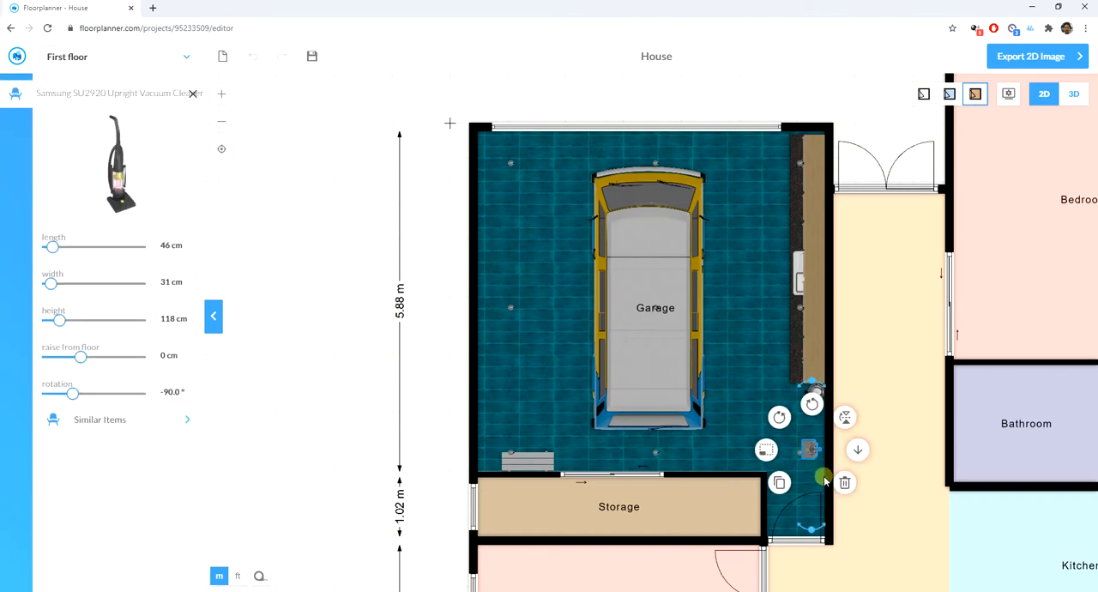
click(844, 482)
click(803, 456)
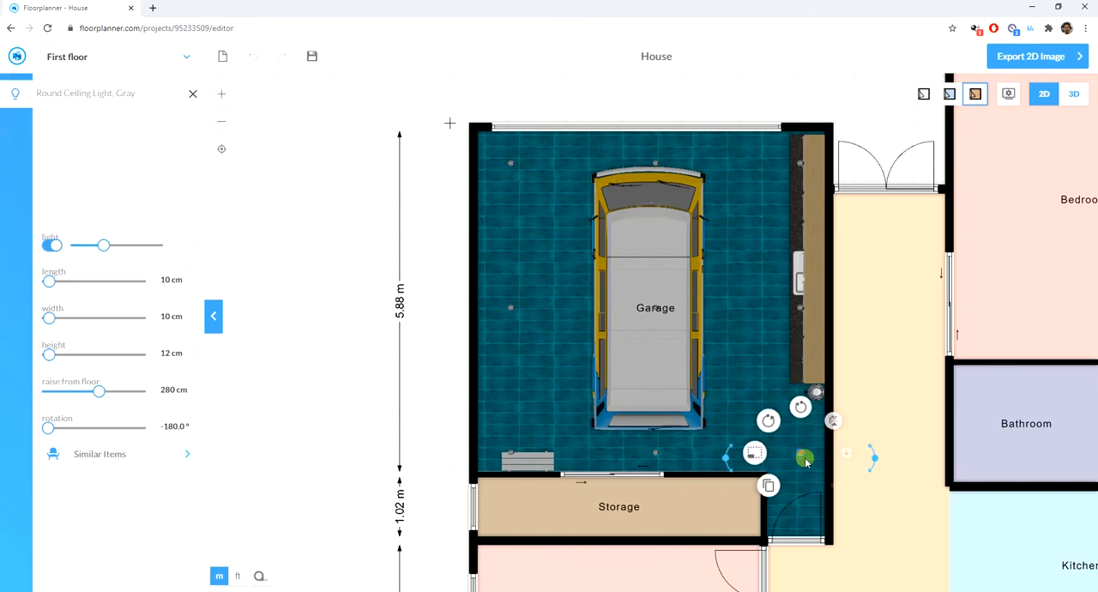
click(833, 485)
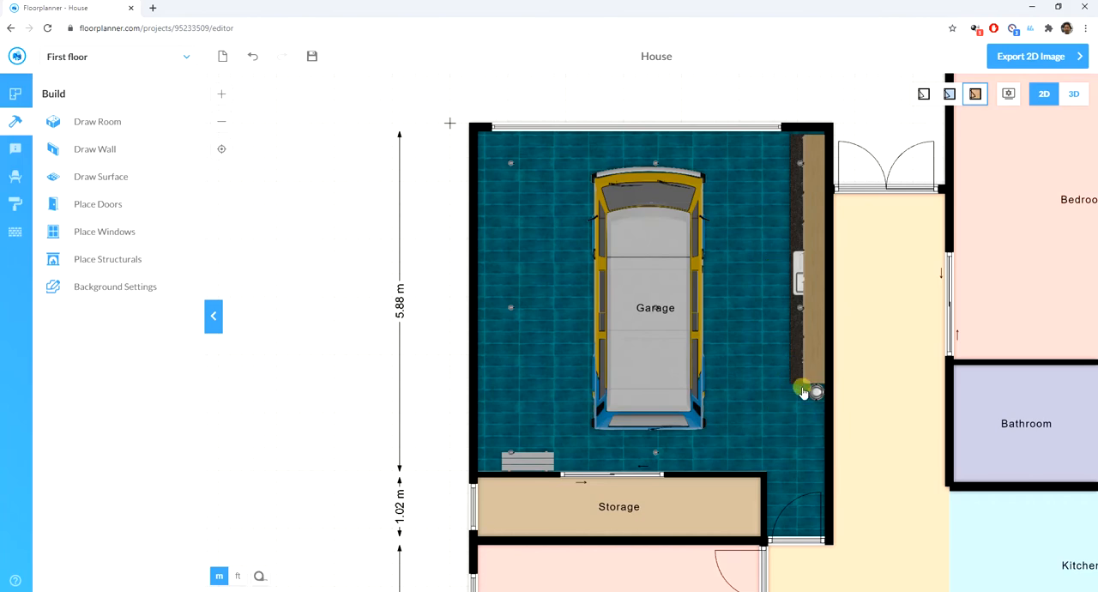
- Move the van from the middle of the garage to its left side
click(666, 200)
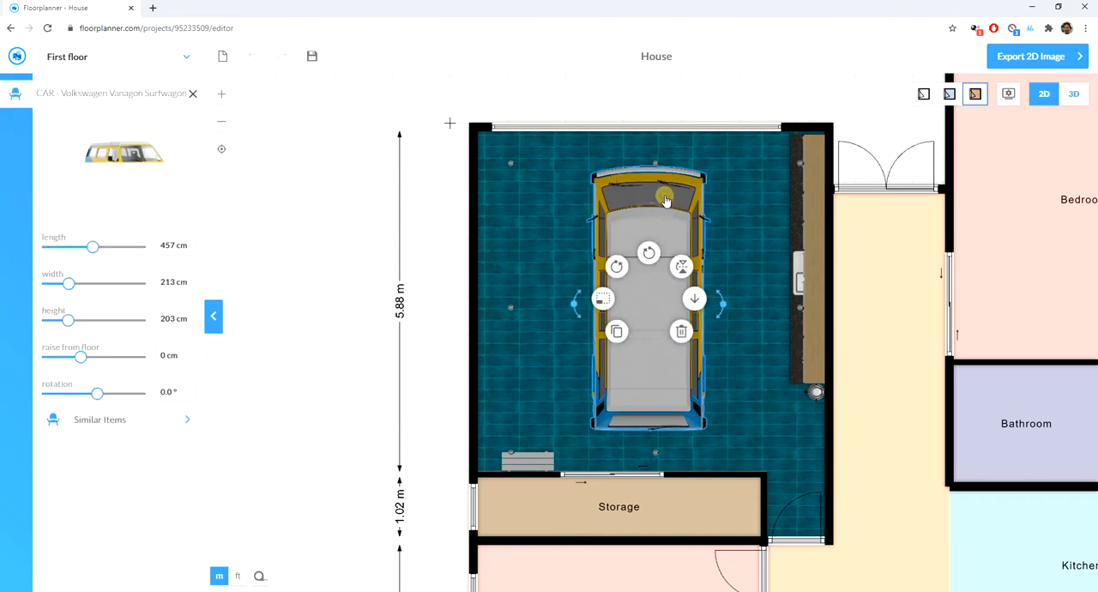
click(774, 240)
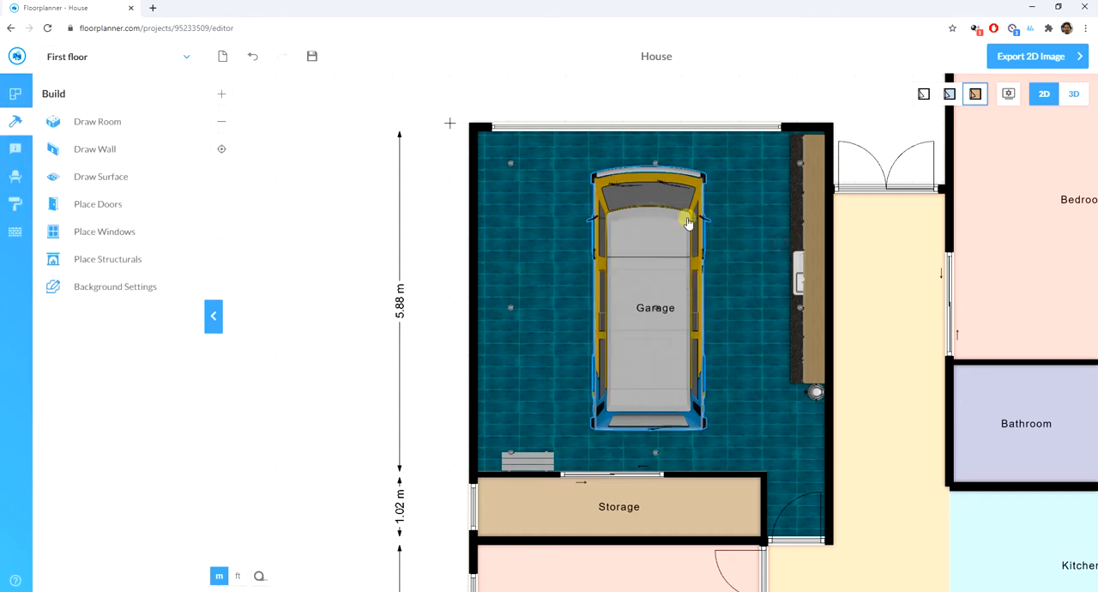
drag(686, 221, 577, 200)
- Delete the garage's upper-left, upper-middle and lower-middle ceiling lights
click(510, 164)
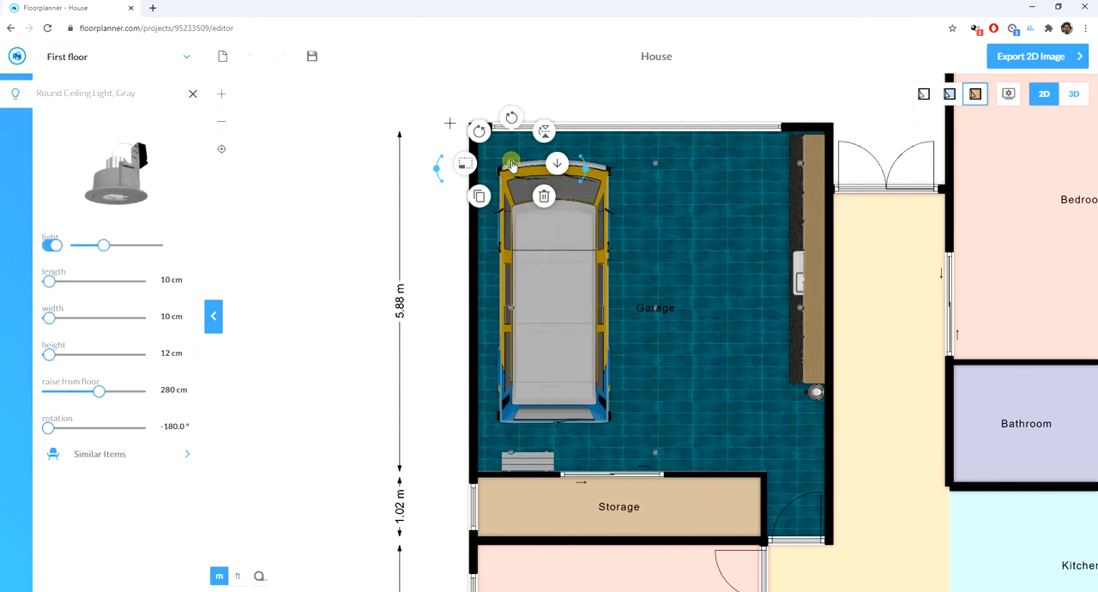
click(543, 198)
click(654, 167)
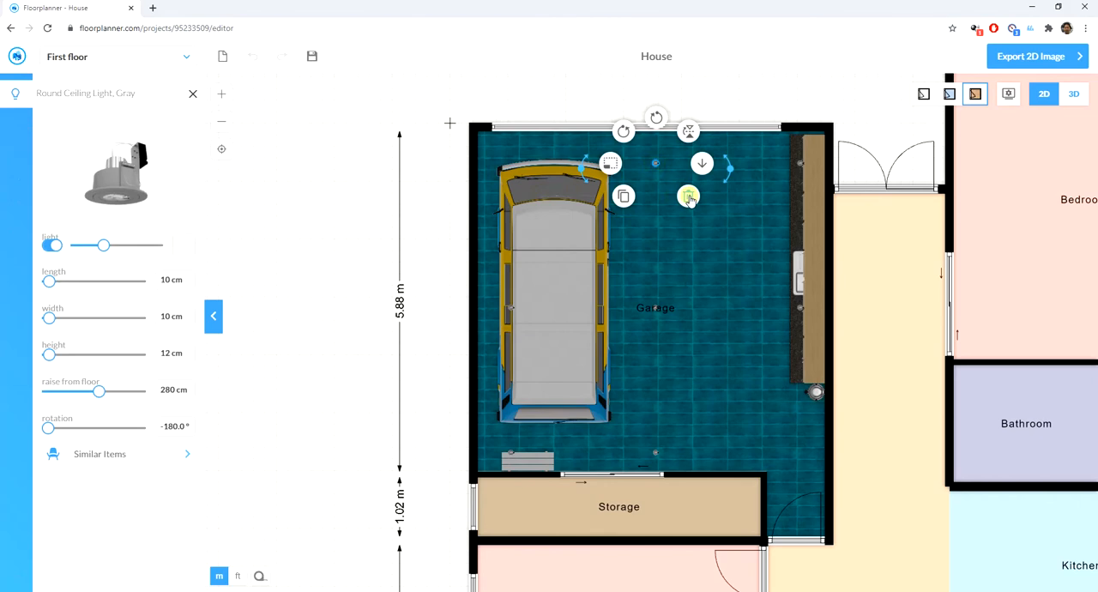
click(693, 263)
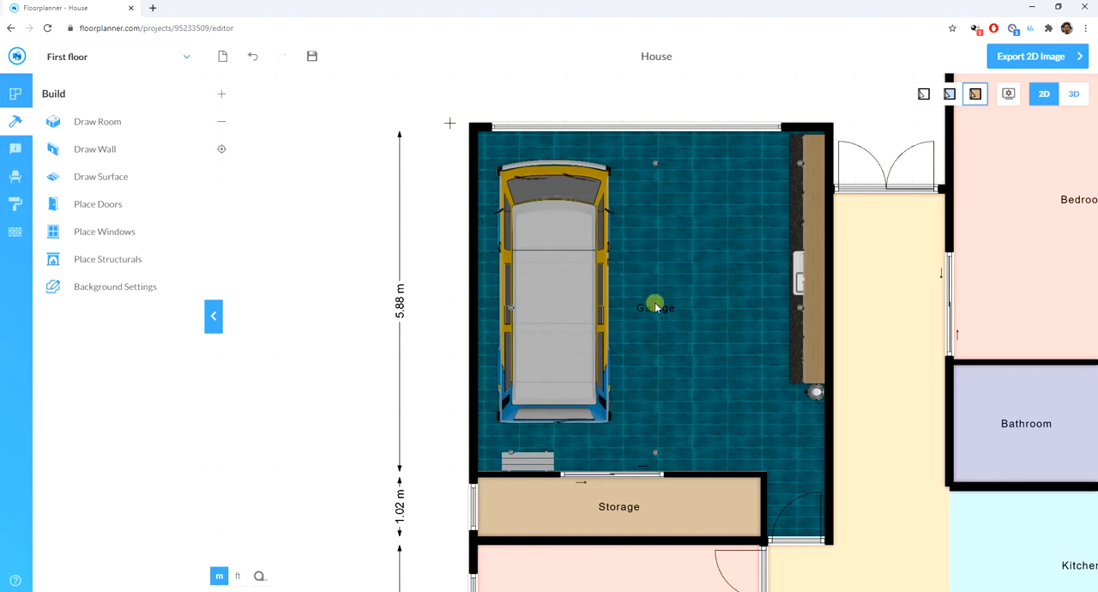
click(655, 163)
click(686, 198)
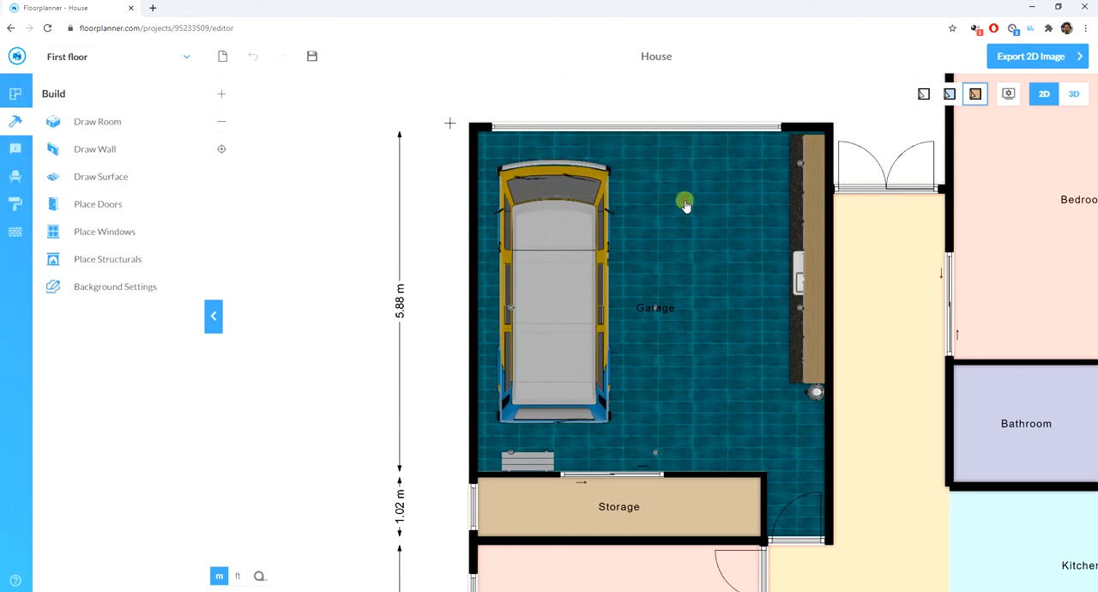
click(656, 455)
click(688, 484)
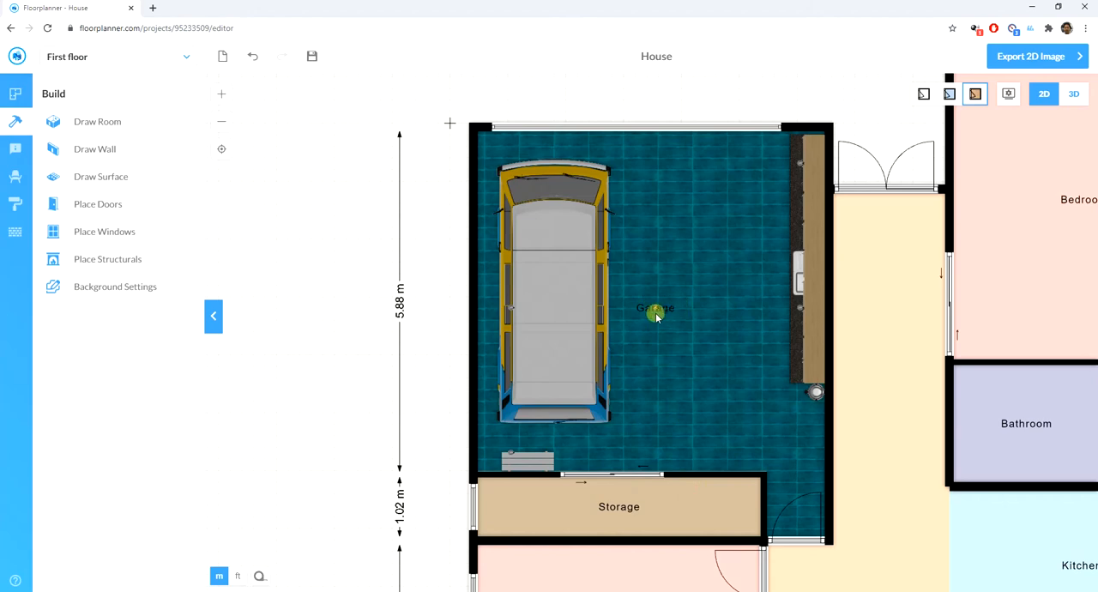
- Shift the parked van slightly away from the garage's left wall
click(583, 263)
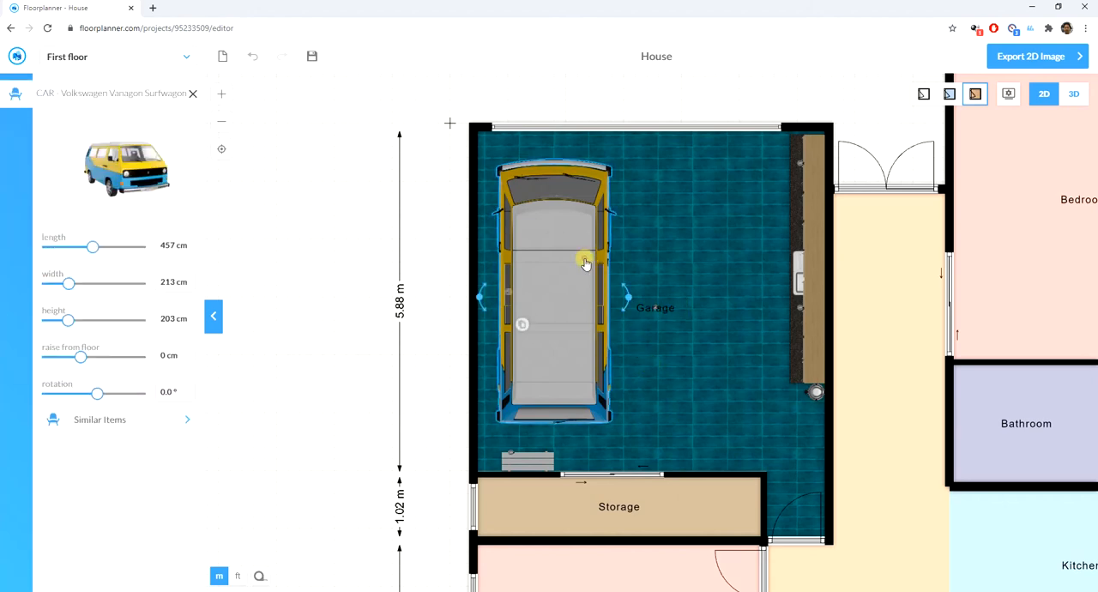
click(629, 257)
drag(583, 264, 593, 258)
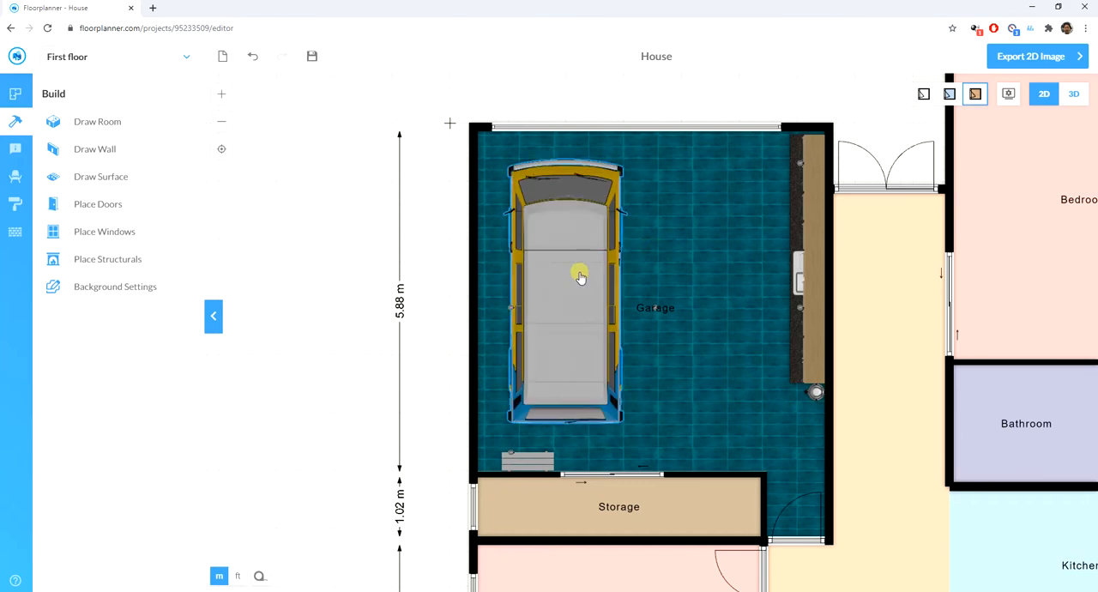
- Duplicate the van and park the copy parallel to it on the right half of the garage
click(581, 274)
click(533, 326)
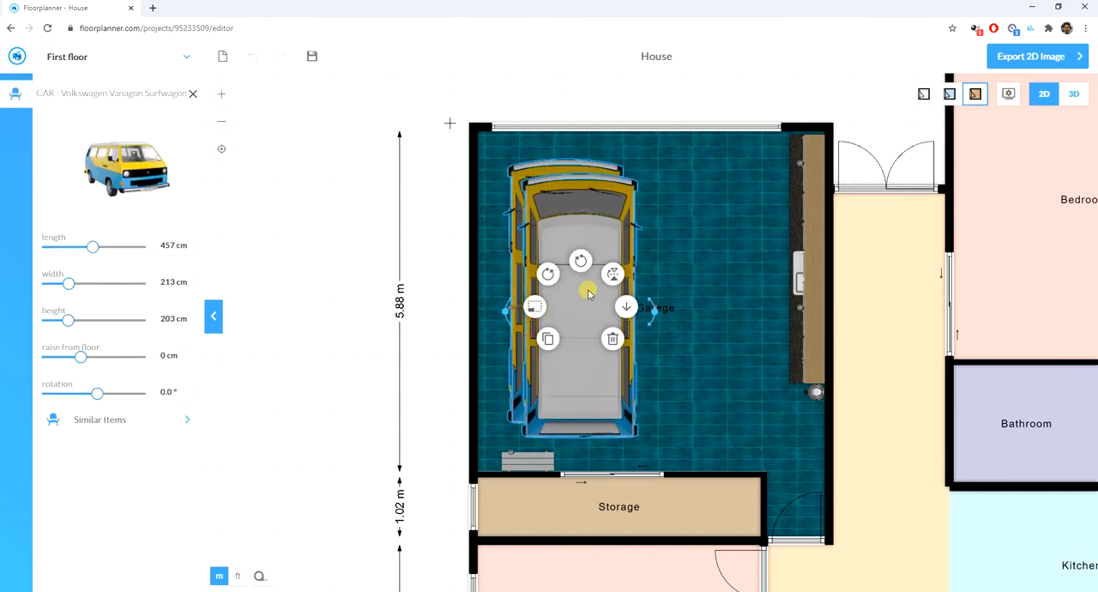
click(700, 305)
drag(617, 275, 747, 258)
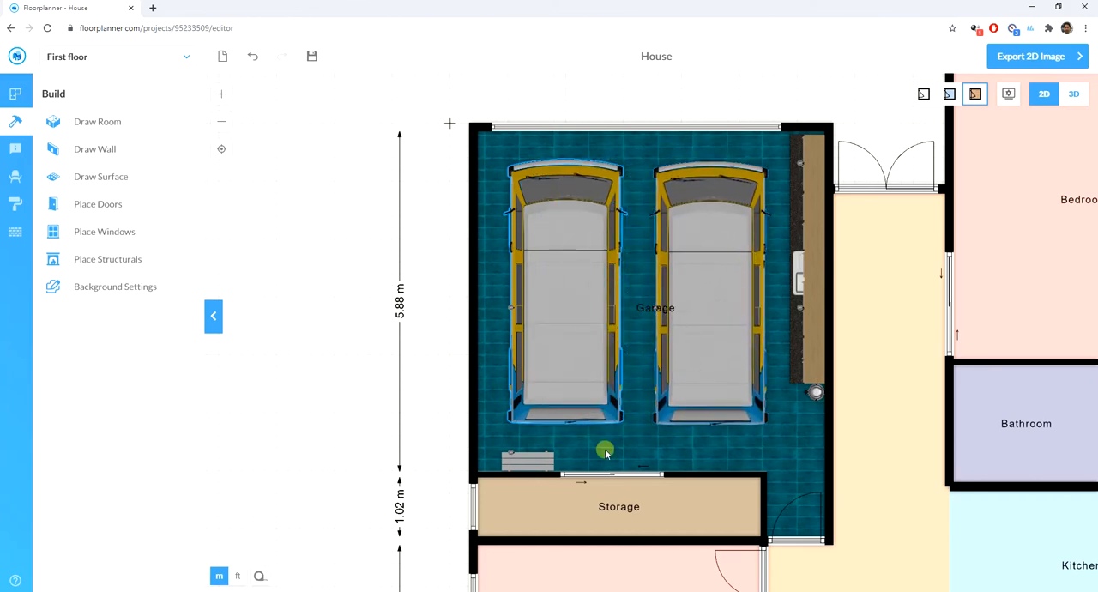
- Furnish the storage room below the garage with Magic Layout in the mustard teal style
scroll(389, 428, down, 2)
click(521, 478)
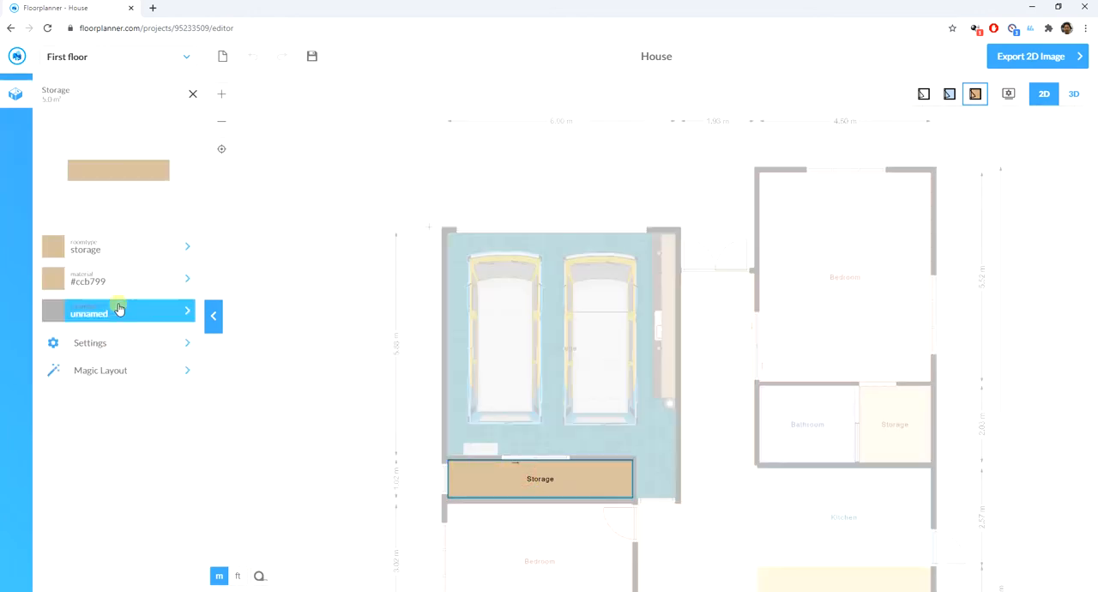
click(135, 370)
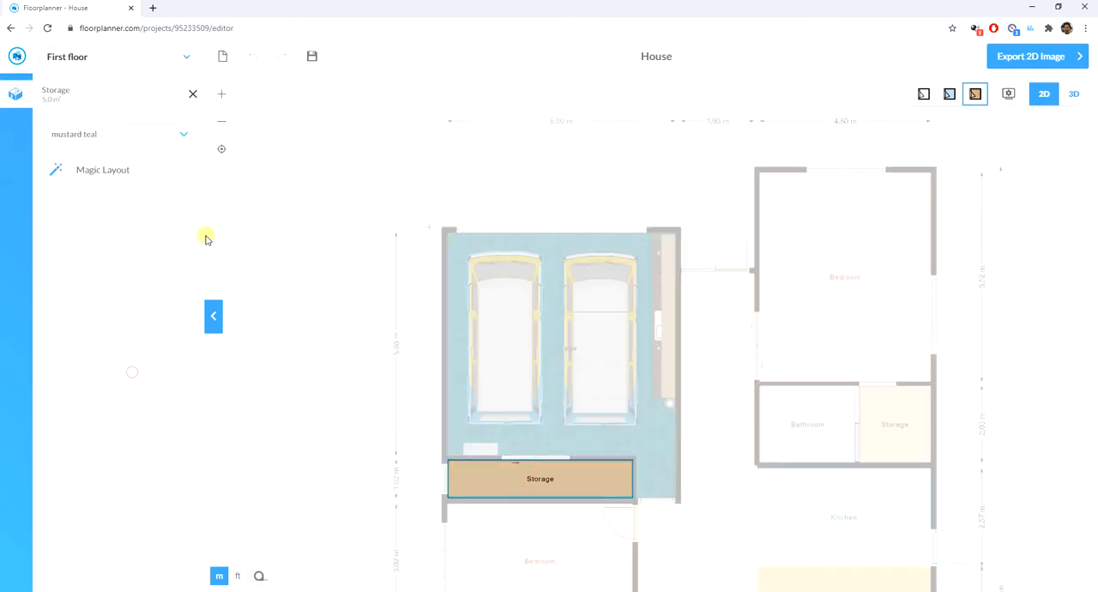
click(123, 172)
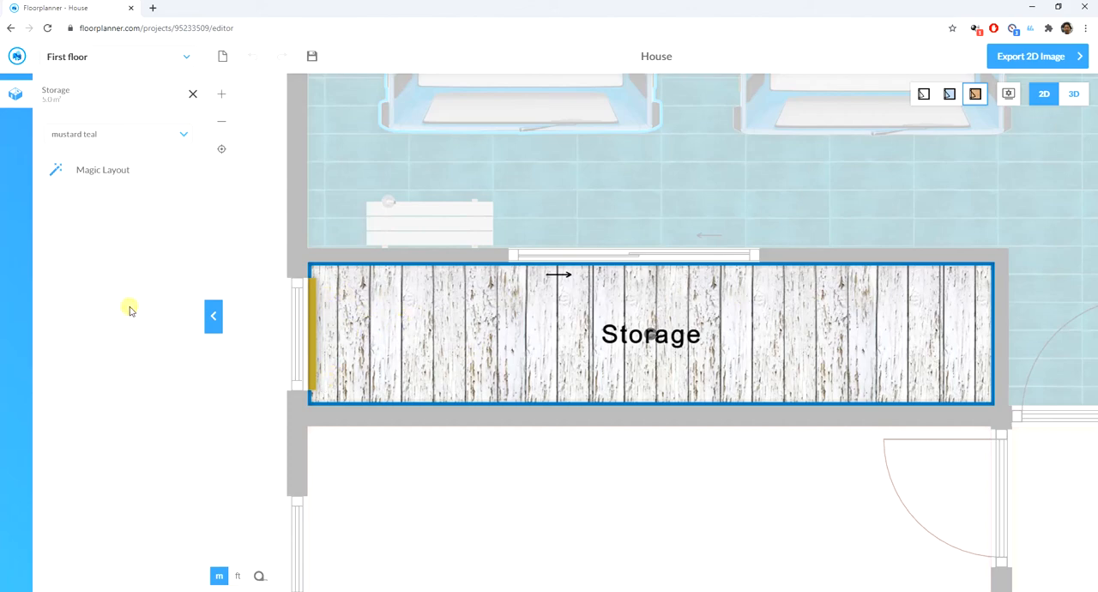
scroll(325, 248, down, 5)
scroll(400, 470, up, 5)
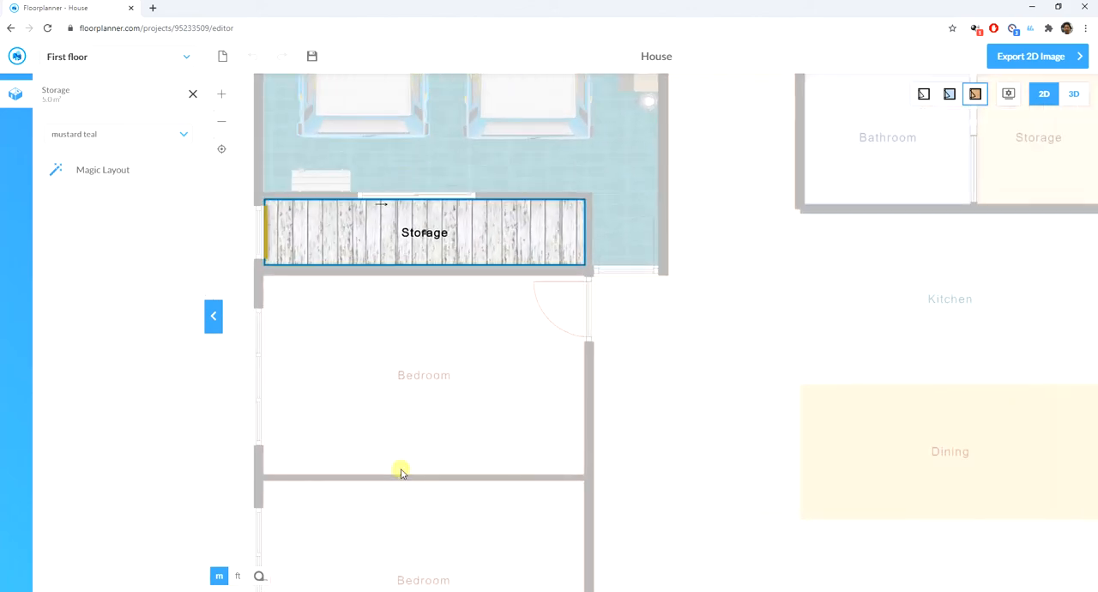
key(Escape)
- Furnish the bedroom directly below the storage room with Magic Layout in the mustard teal style
click(349, 310)
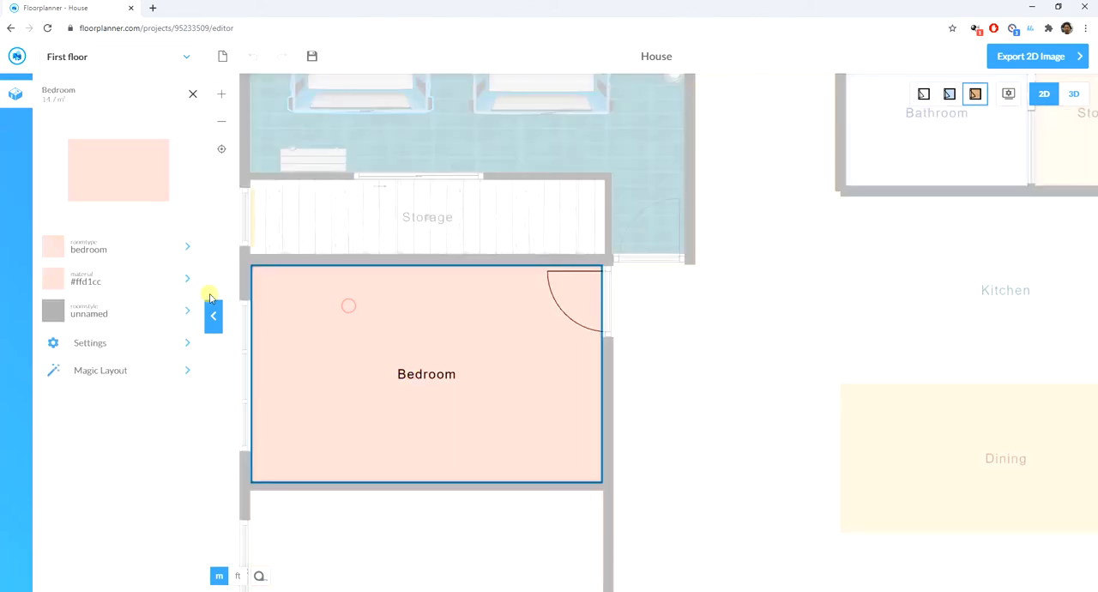
click(114, 372)
click(104, 171)
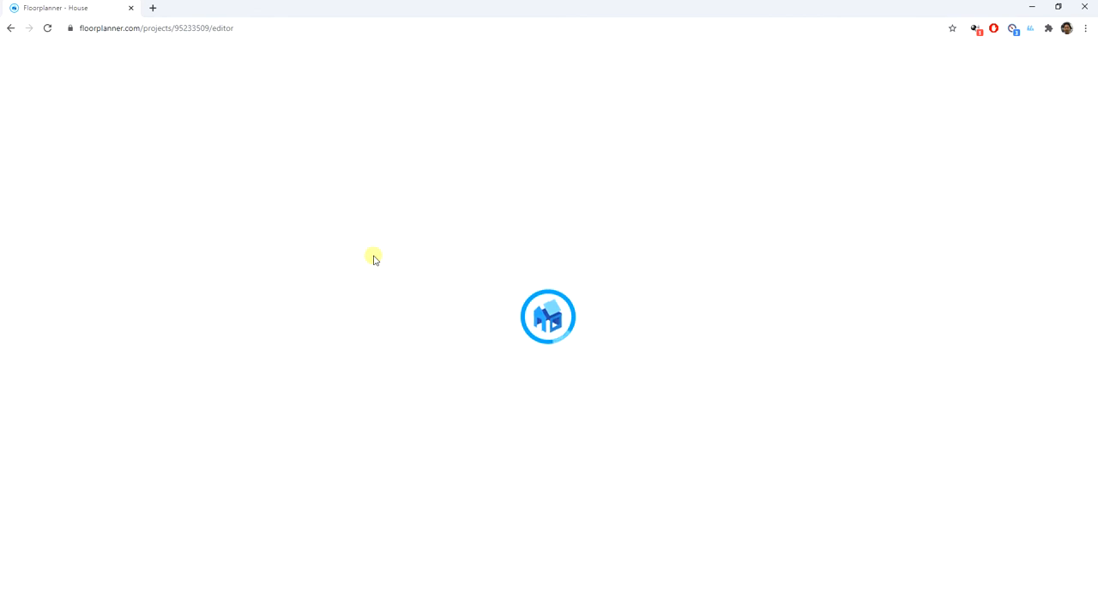
scroll(279, 343, down, 5)
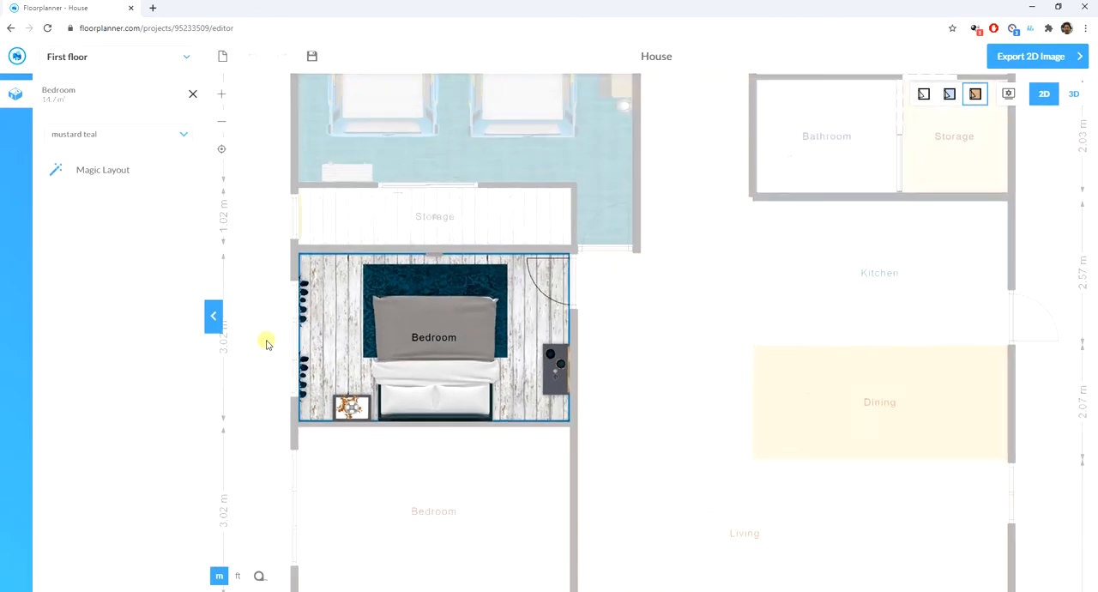
scroll(265, 341, up, 2)
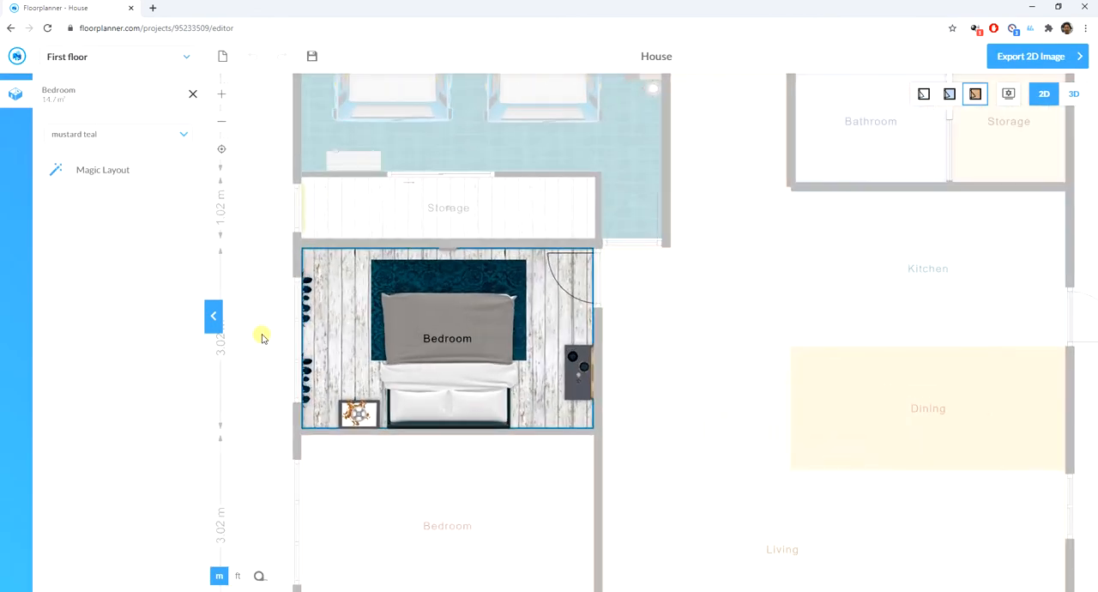
- Furnish the bedroom directly above the bathroom and toilet with Magic Layout in the mustard teal style
scroll(296, 339, down, 5)
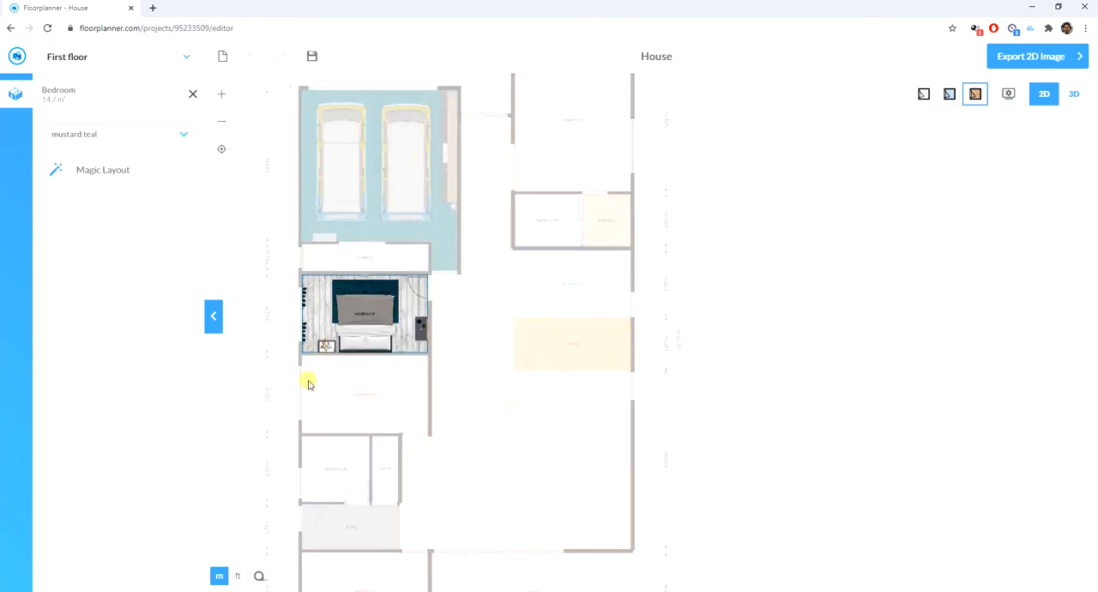
click(317, 392)
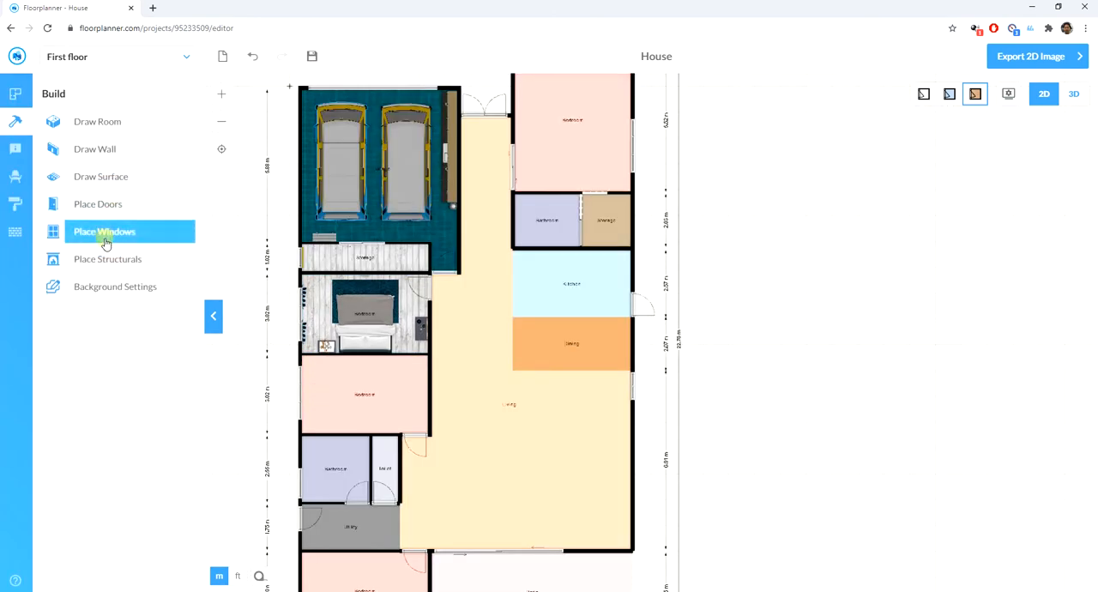
click(440, 409)
click(388, 405)
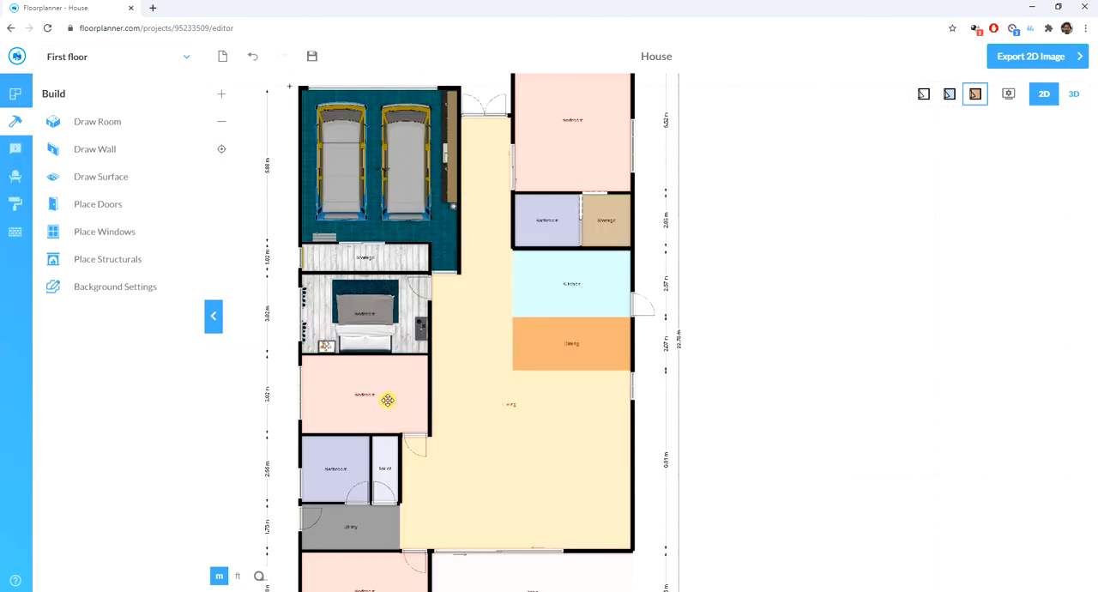
click(387, 399)
click(115, 372)
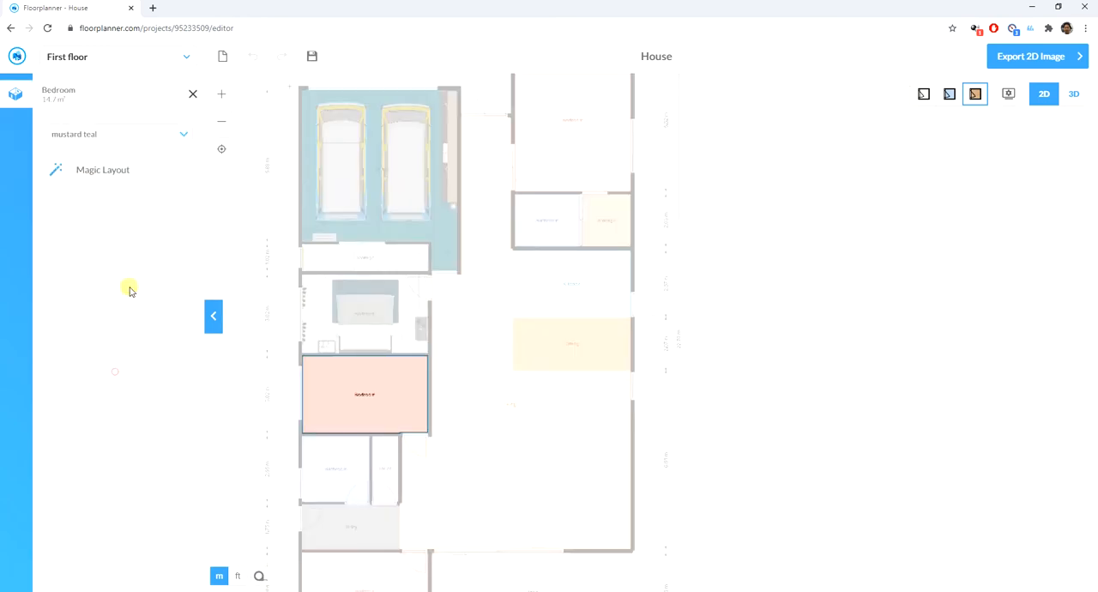
click(117, 168)
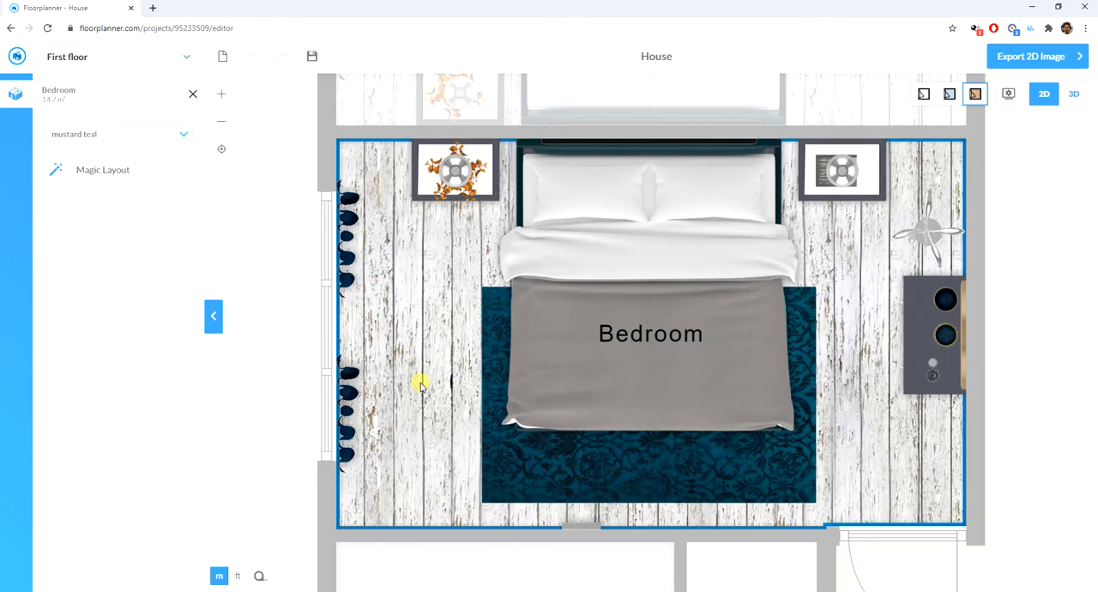
- Furnish the bathroom next to the toilet room with Magic Layout, using the mustard teal style and the bath option
scroll(352, 323, down, 8)
scroll(428, 419, up, 3)
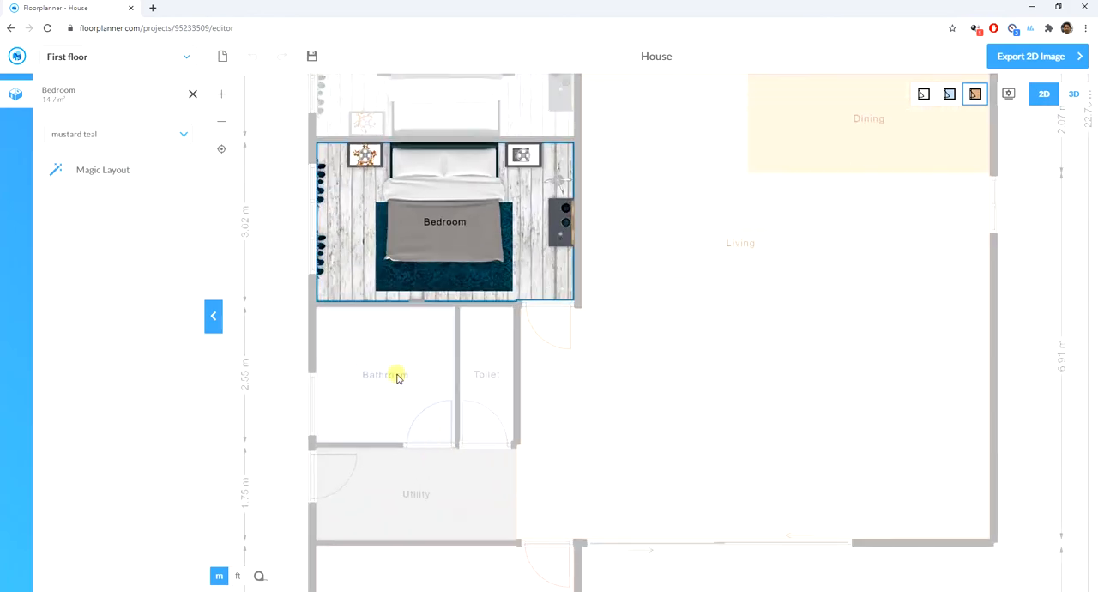
click(390, 359)
click(394, 346)
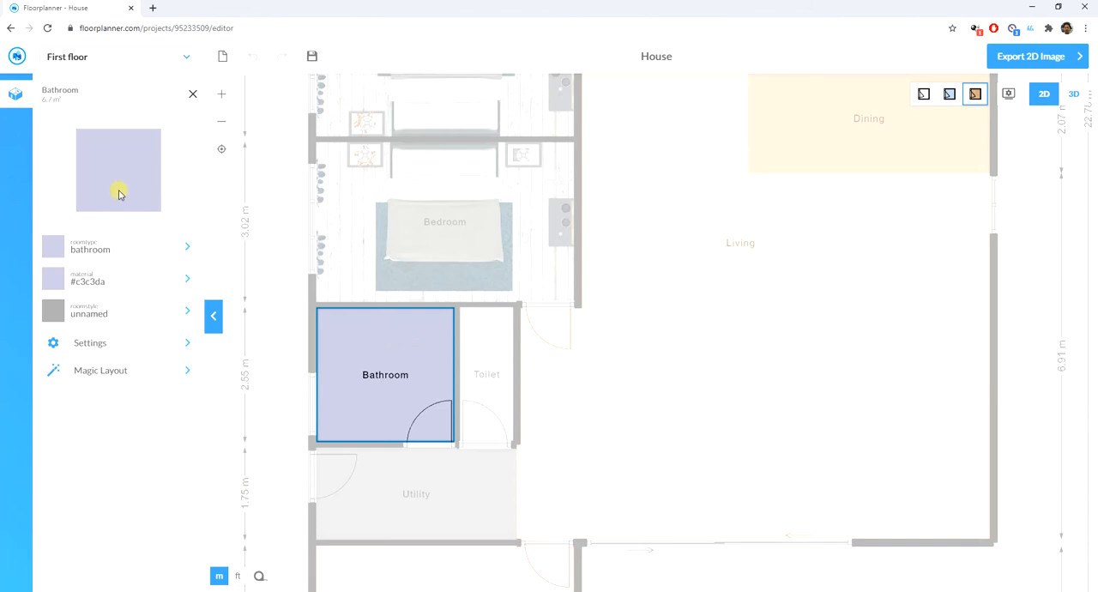
click(112, 366)
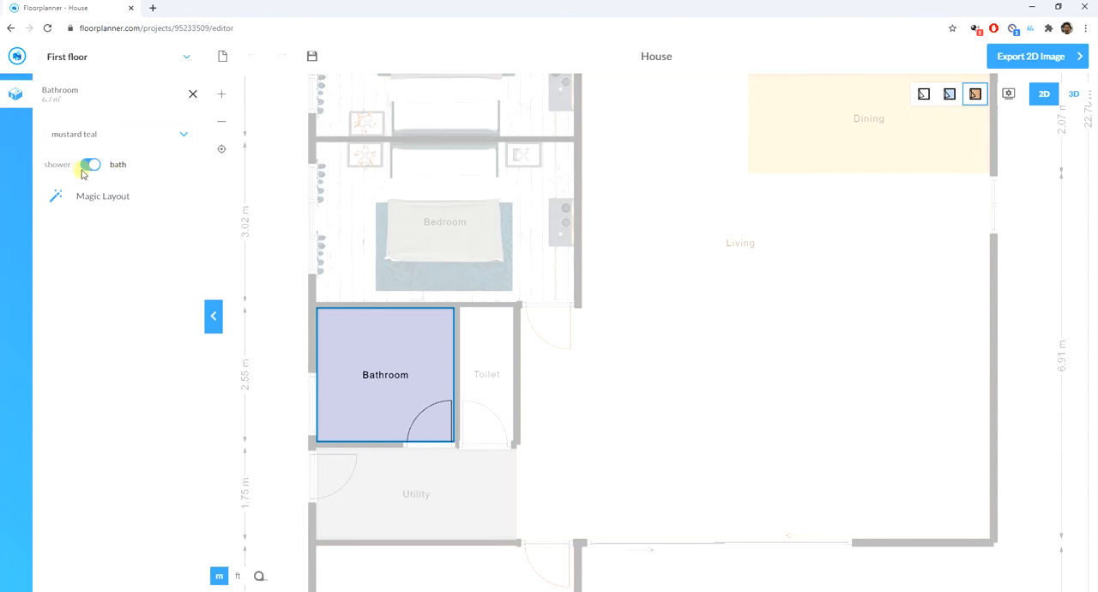
click(99, 197)
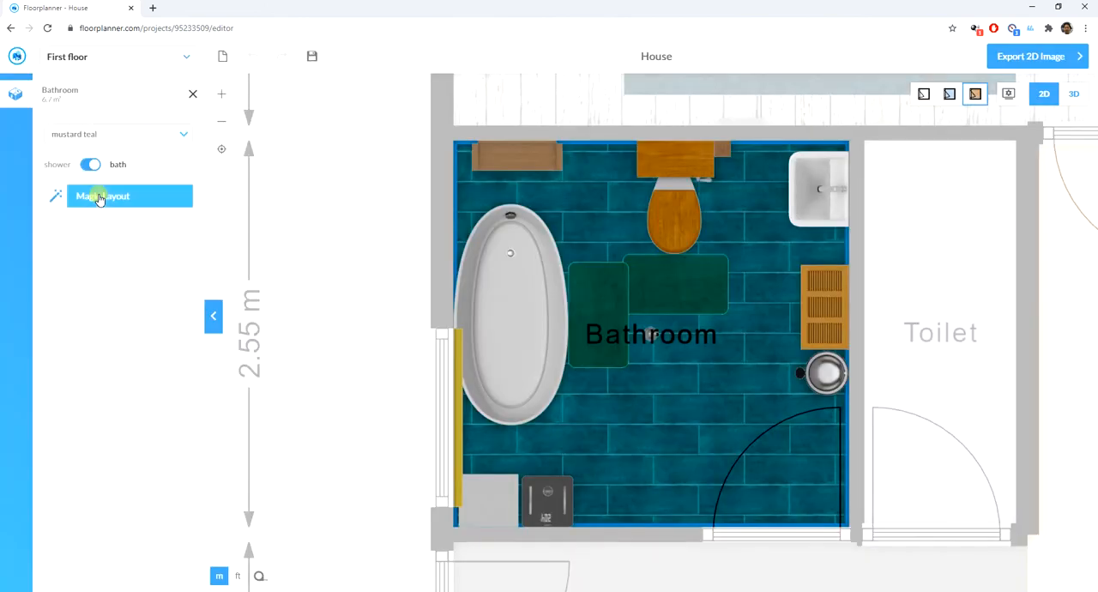
- Delete the wooden toilet and the toilet brush holder from the bathroom
click(685, 216)
click(681, 213)
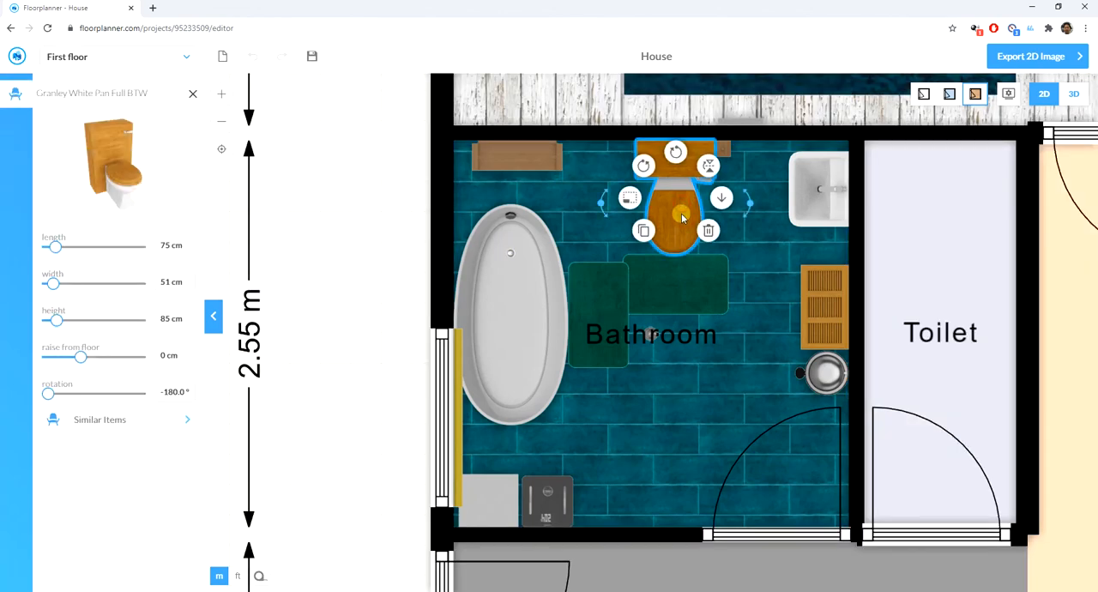
click(709, 229)
click(721, 151)
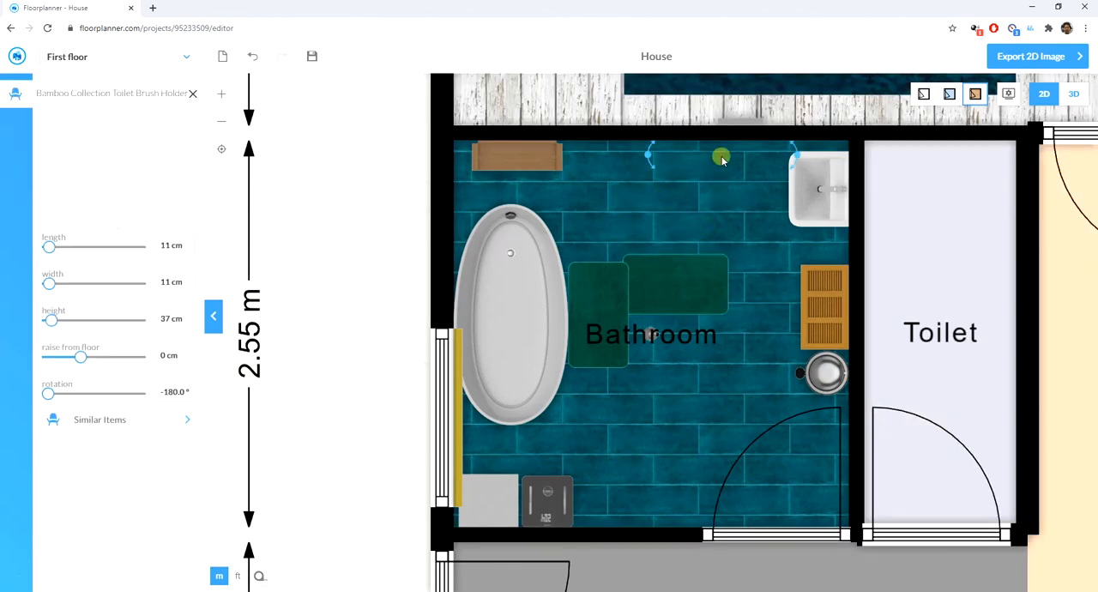
click(755, 182)
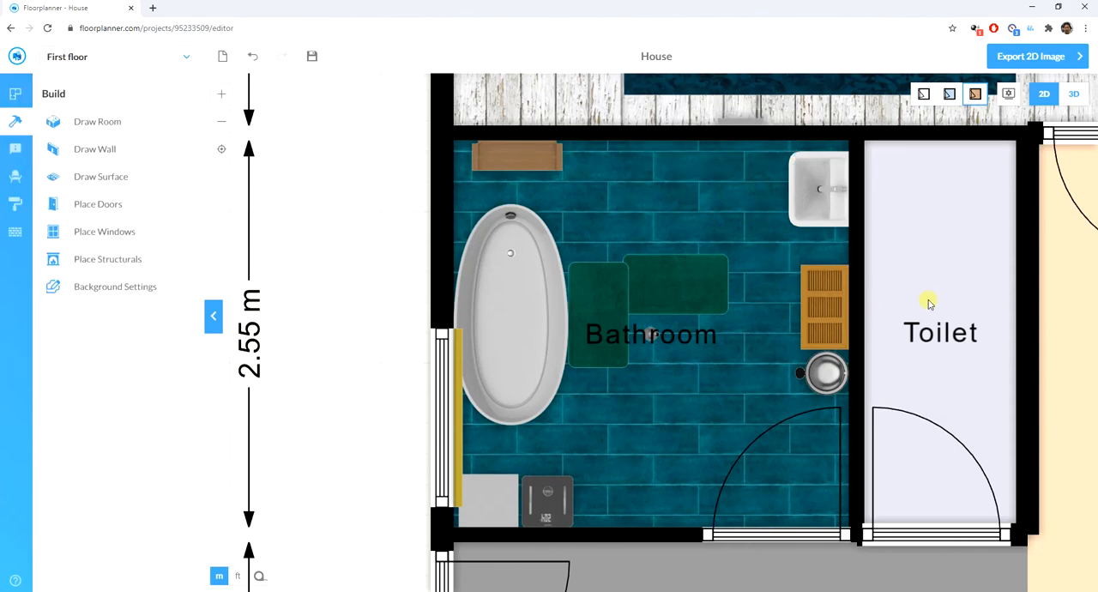
- Furnish the toilet room with Magic Layout in the mustard teal style
click(942, 274)
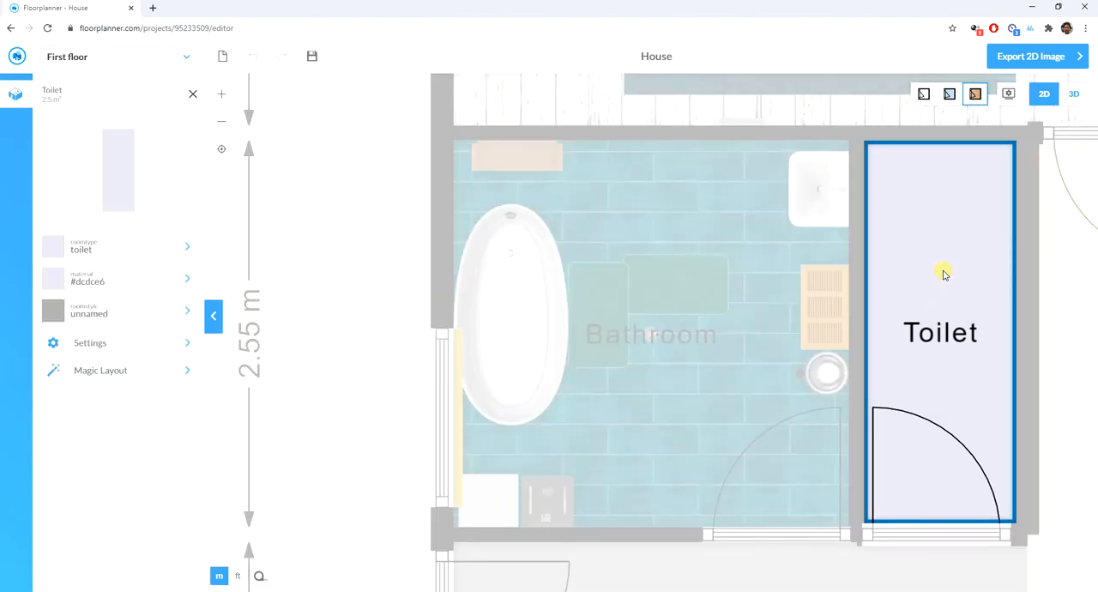
click(107, 374)
click(110, 177)
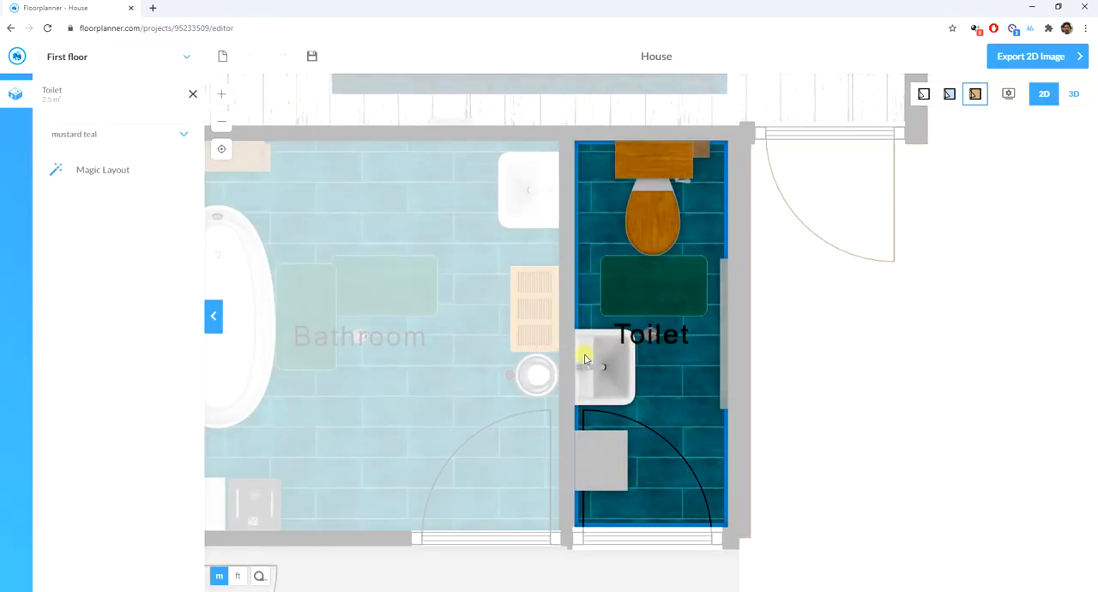
- Delete the grey square item that blocks the door swing in the toilet room
click(614, 453)
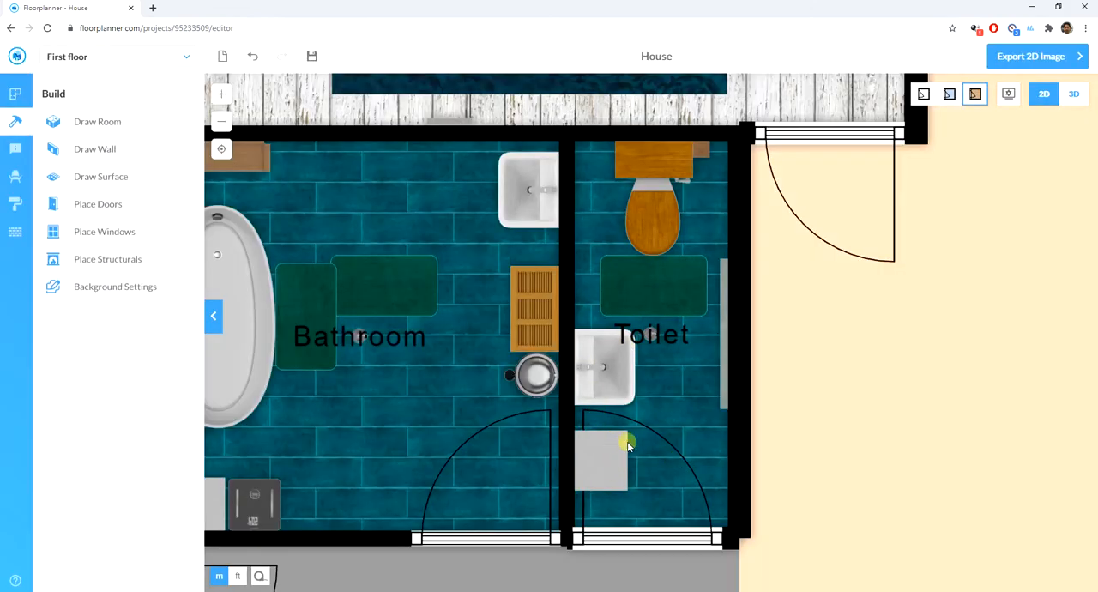
click(611, 453)
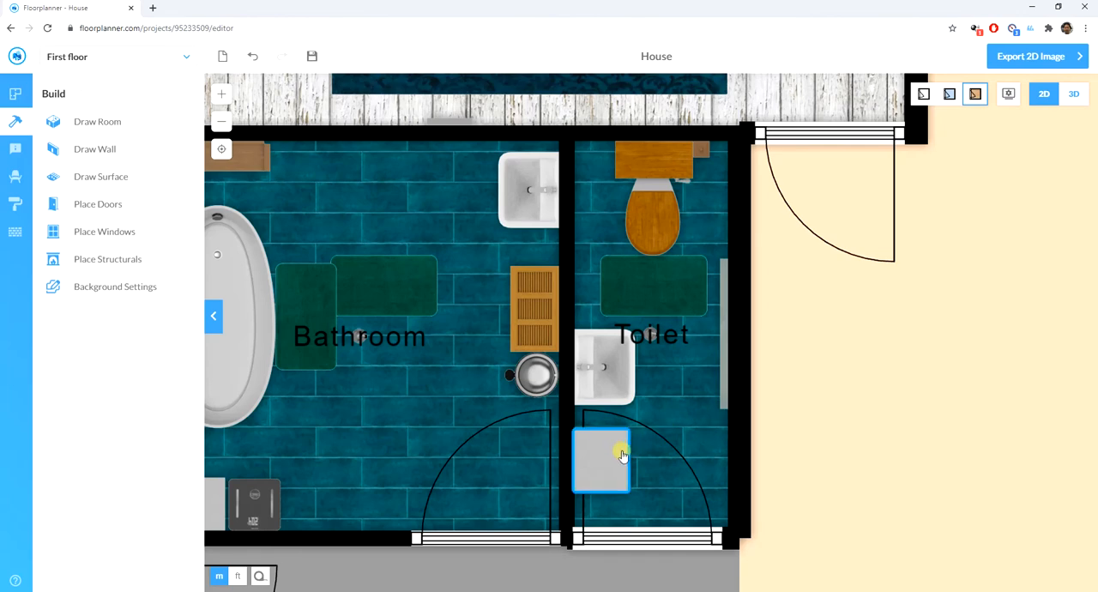
click(624, 454)
click(633, 493)
- Furnish the utility room below the bathroom with Magic Layout in the mustard teal style
scroll(441, 375, down, 2)
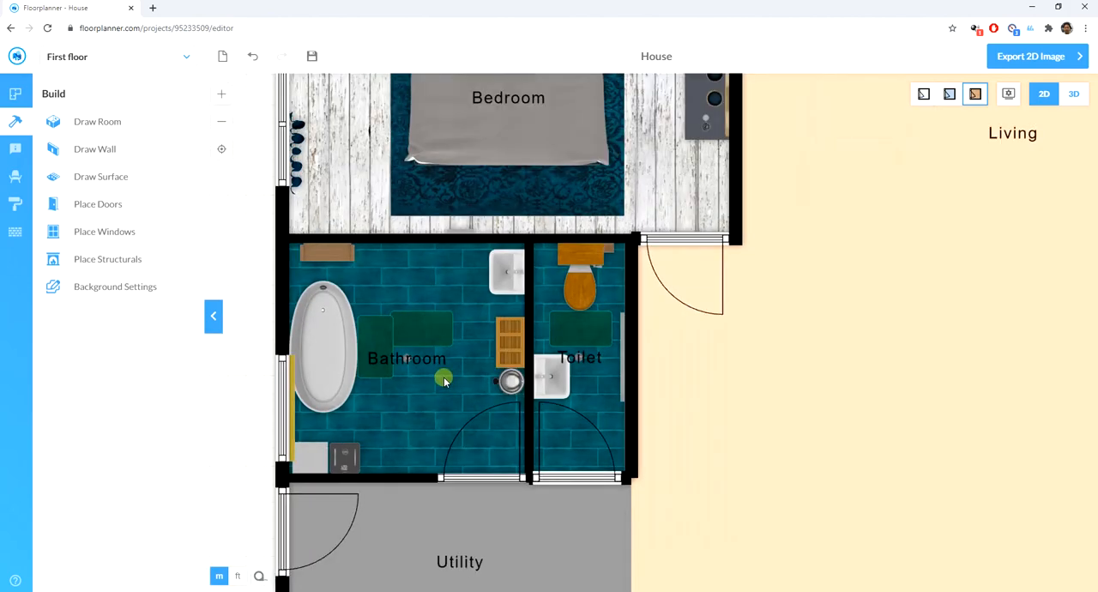
scroll(452, 396, up, 1)
scroll(452, 396, down, 3)
scroll(460, 404, up, 2)
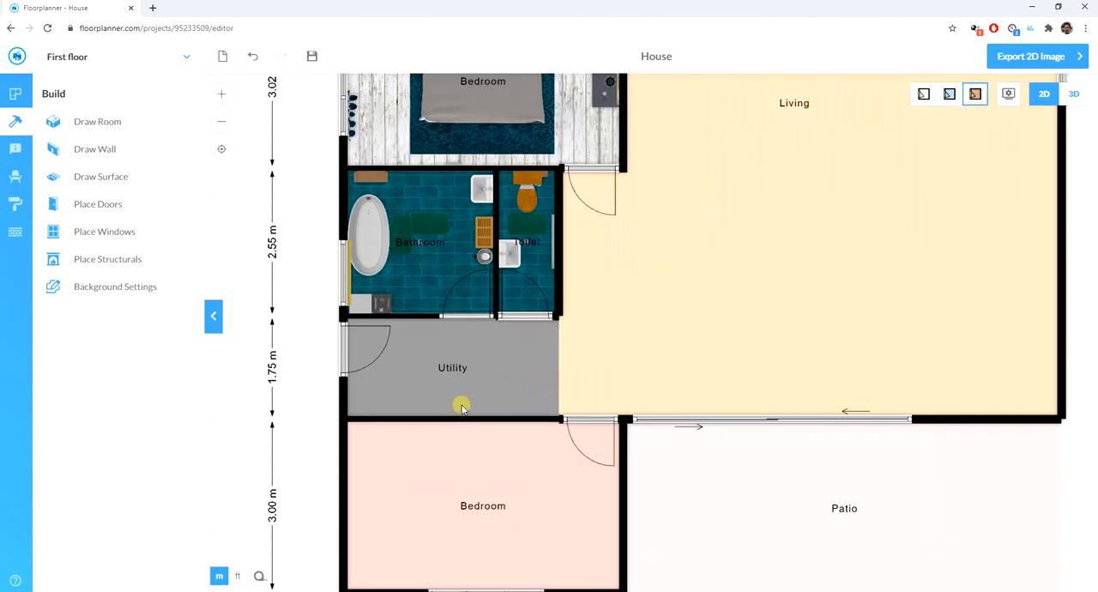
click(447, 382)
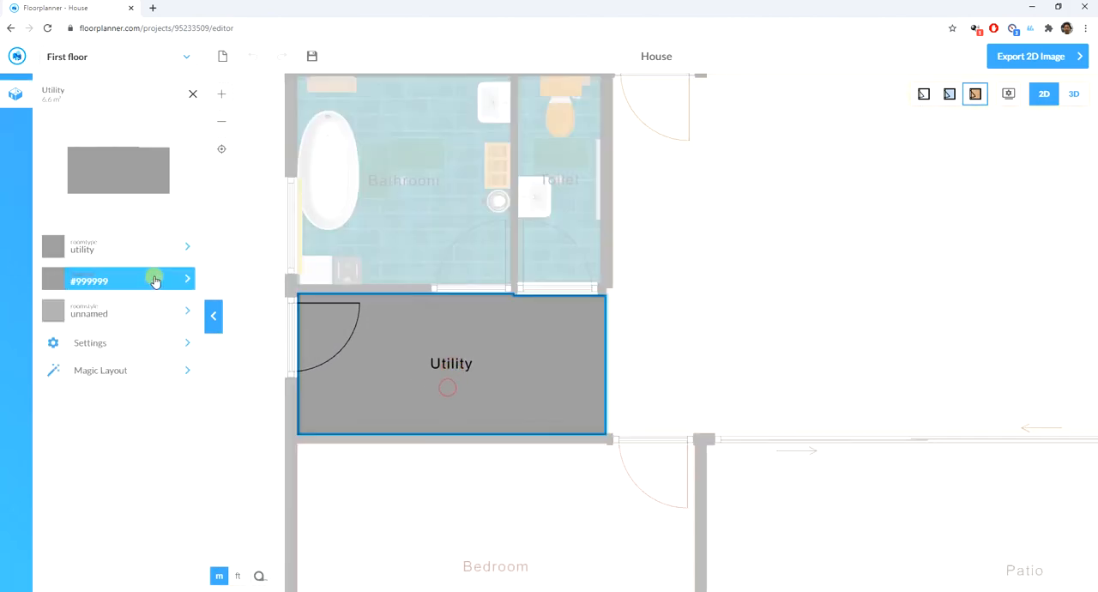
click(112, 360)
click(98, 170)
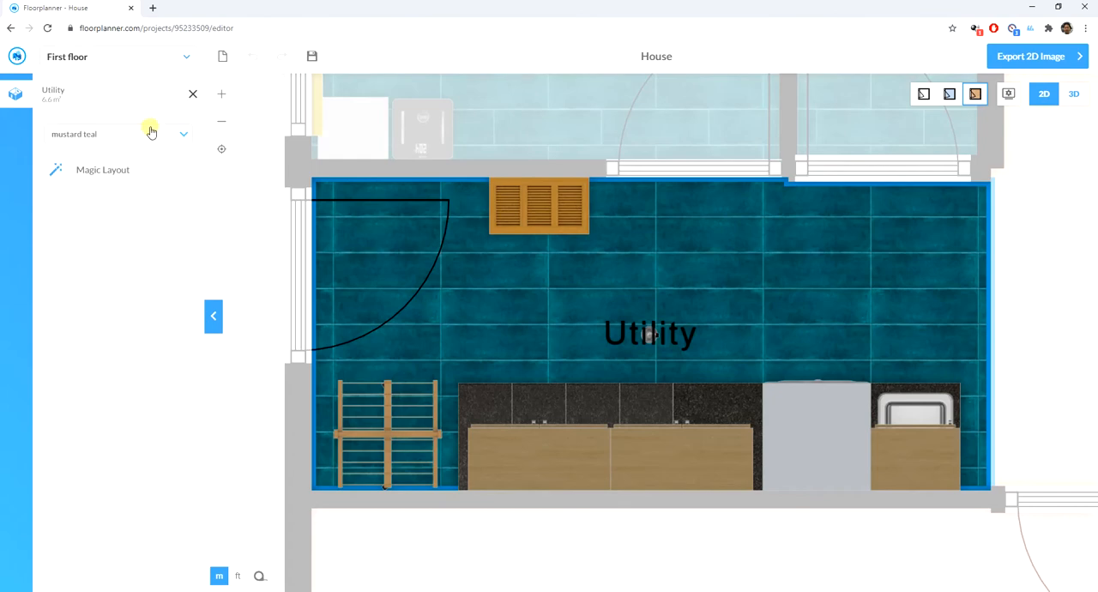
click(151, 133)
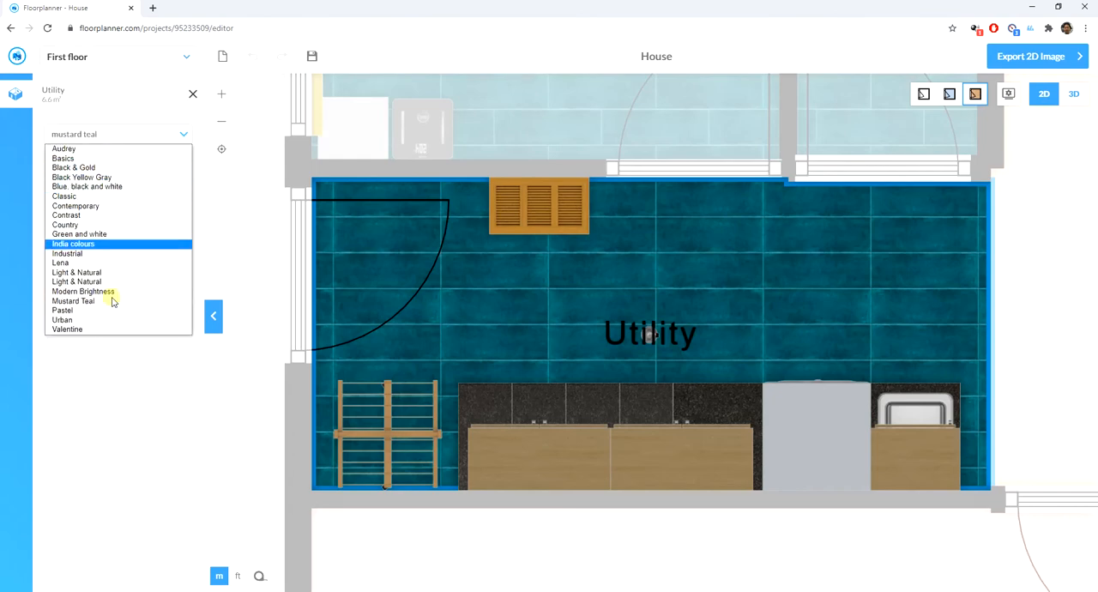
click(98, 448)
- Furnish the bedroom below the utility room with Magic Layout in the mustard teal style
scroll(309, 341, down, 5)
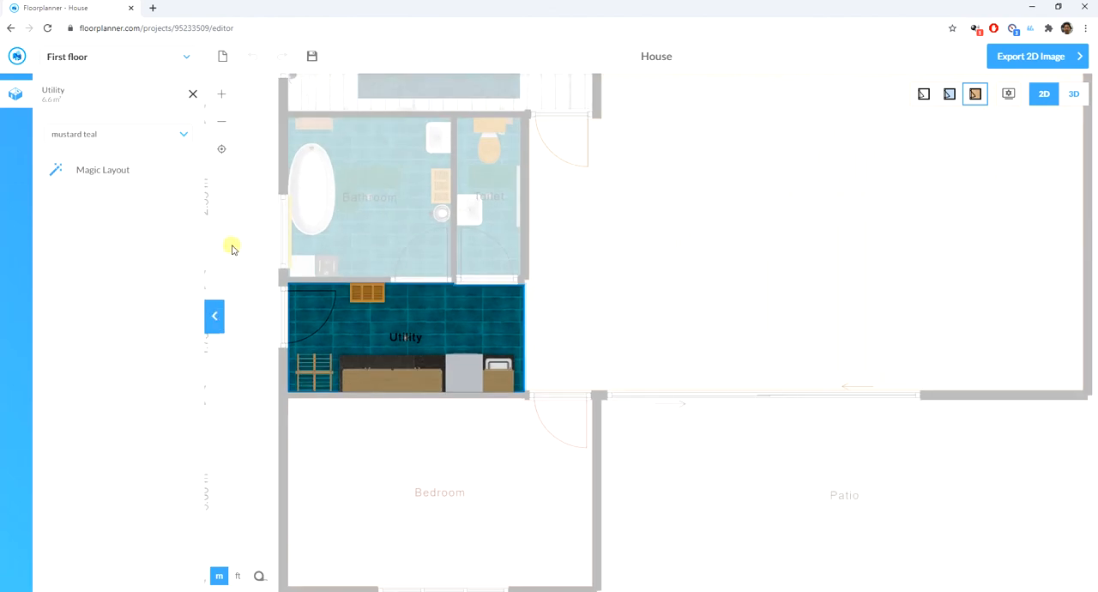
click(669, 344)
scroll(506, 364, up, 3)
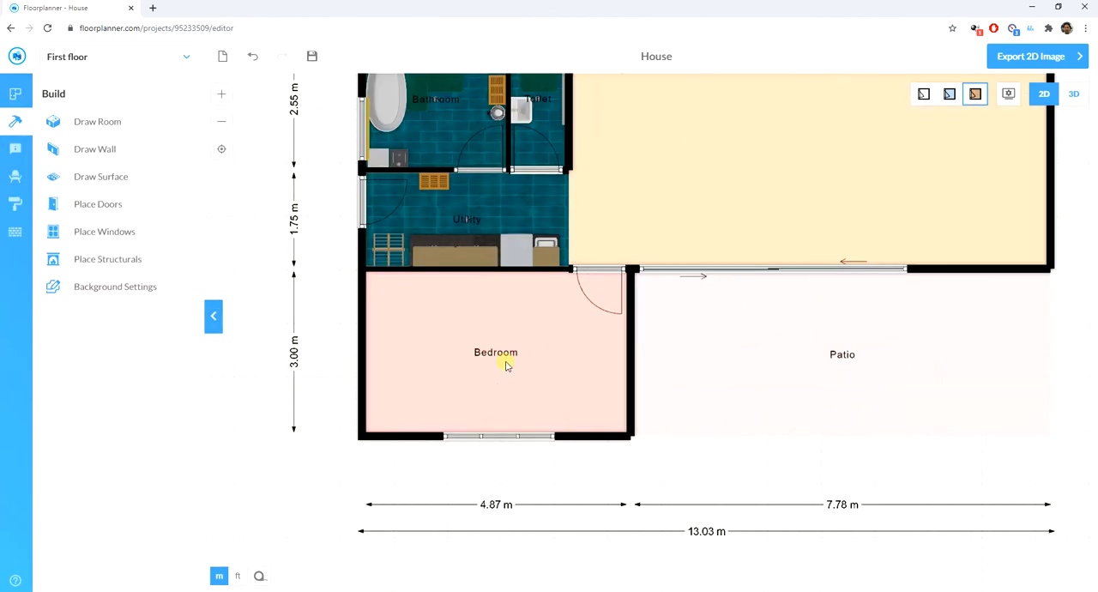
click(506, 364)
click(83, 373)
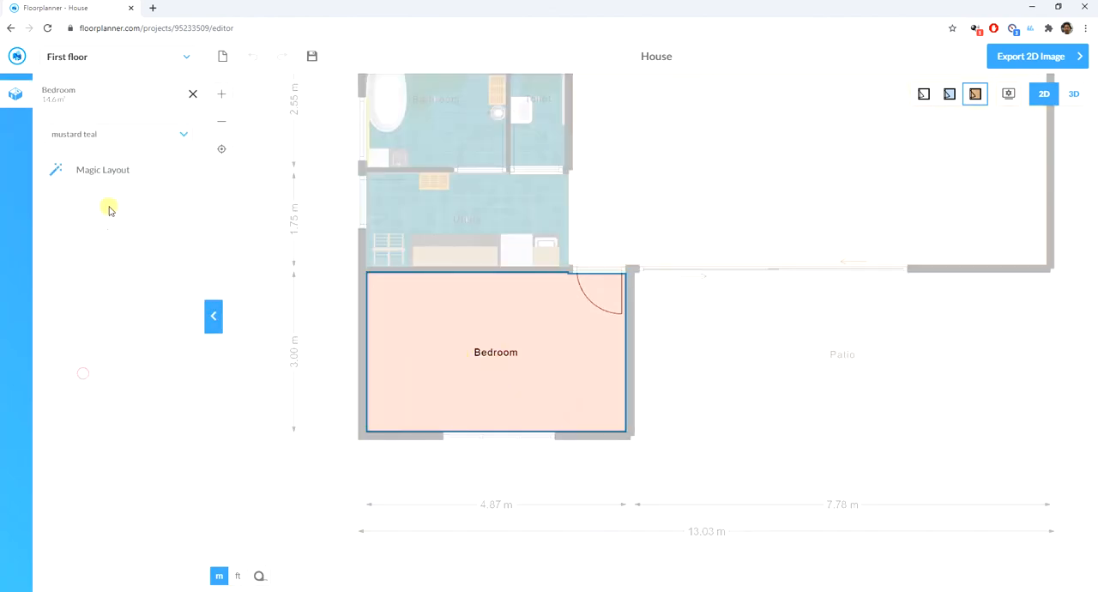
click(130, 136)
click(155, 104)
click(122, 170)
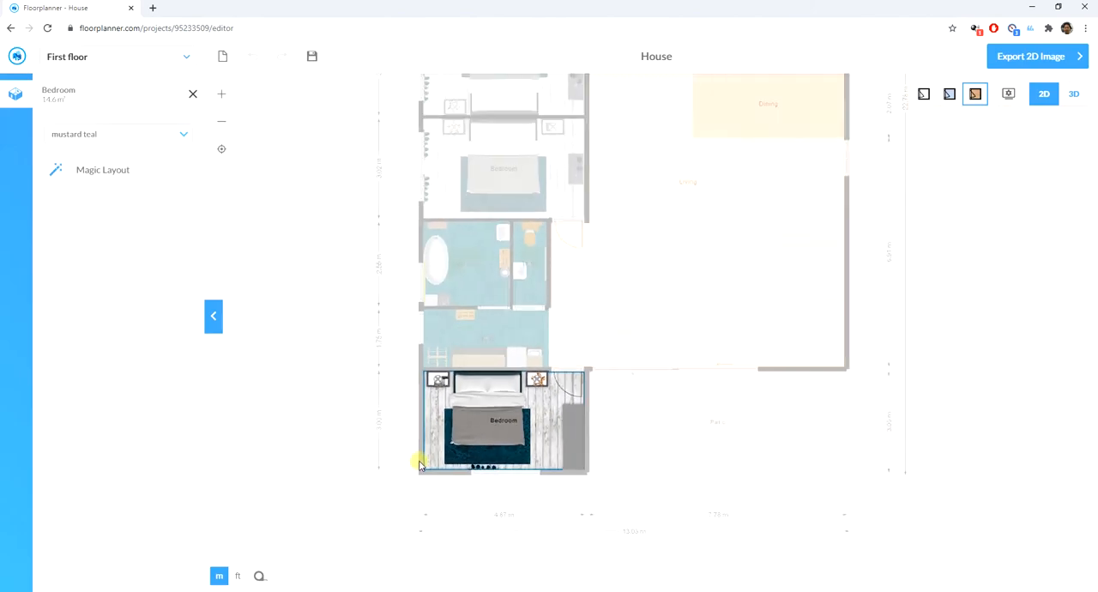
- Furnish the large bedroom above the second bathroom and storage with Magic Layout in the Urban style
scroll(419, 466, down, 5)
scroll(618, 441, up, 6)
scroll(541, 431, down, 5)
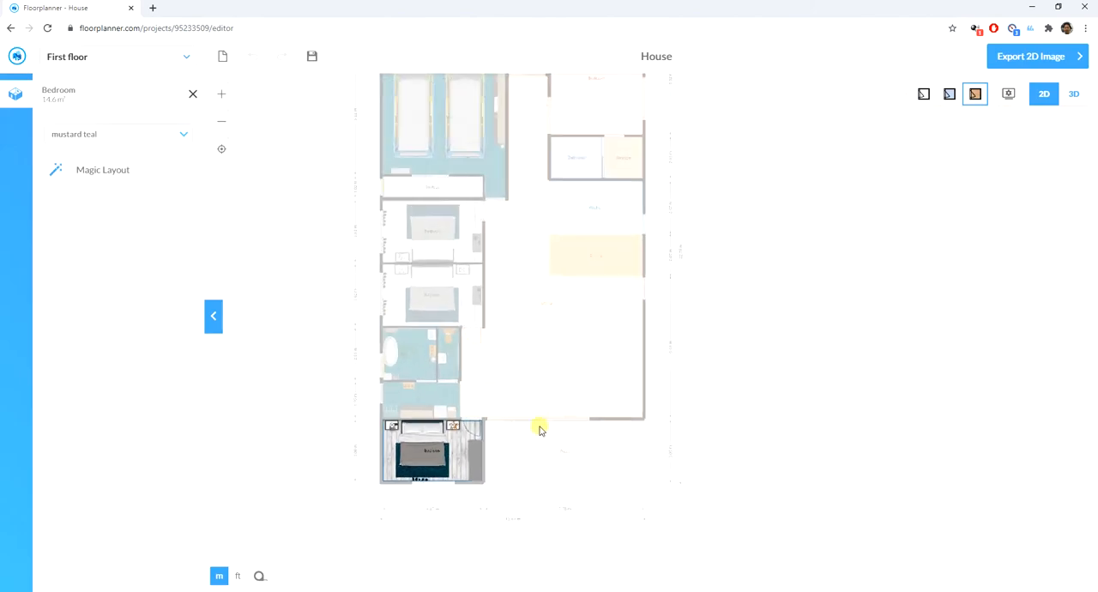
scroll(584, 163, up, 4)
scroll(598, 260, down, 6)
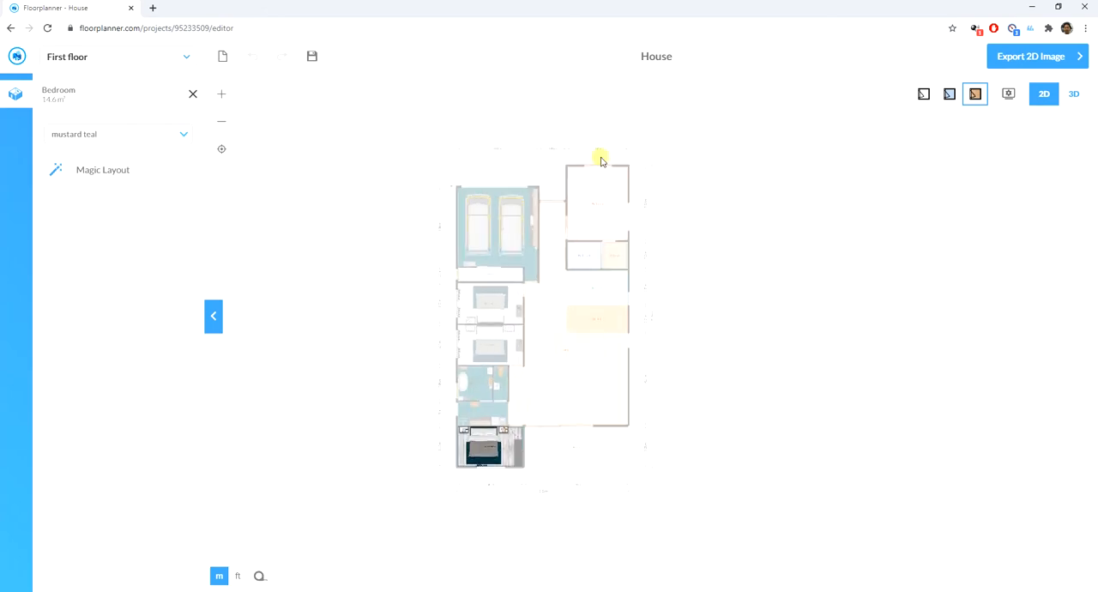
scroll(604, 197, up, 6)
click(614, 249)
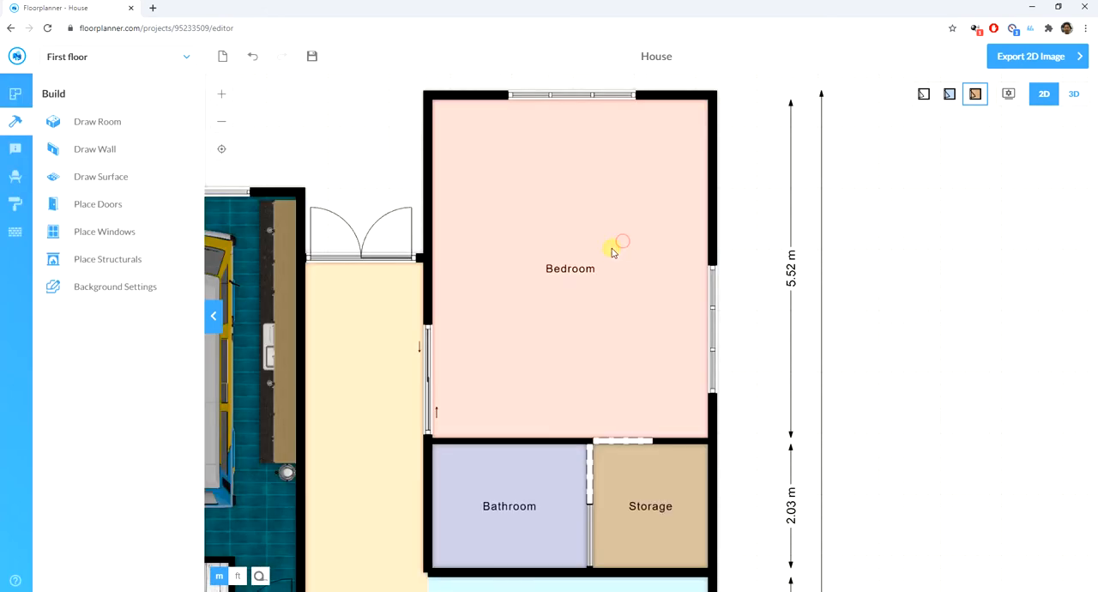
click(622, 215)
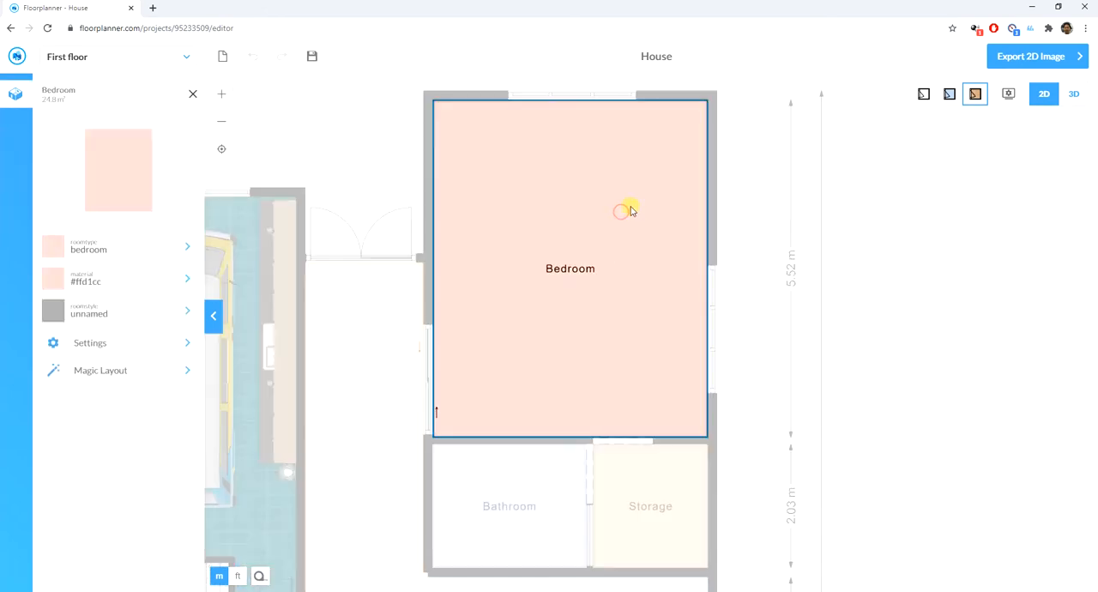
click(105, 370)
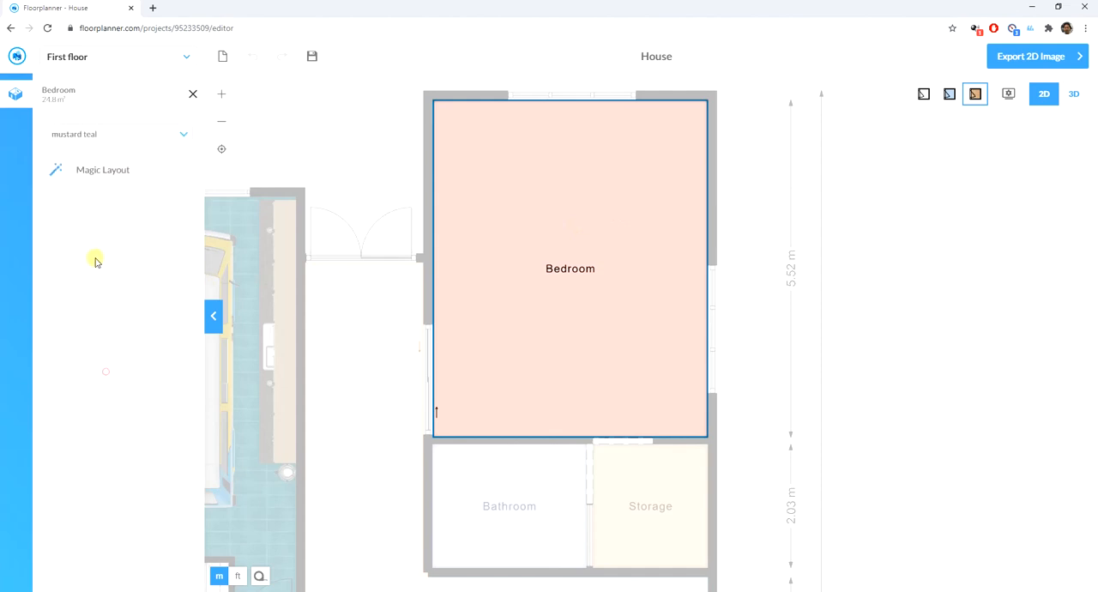
click(118, 134)
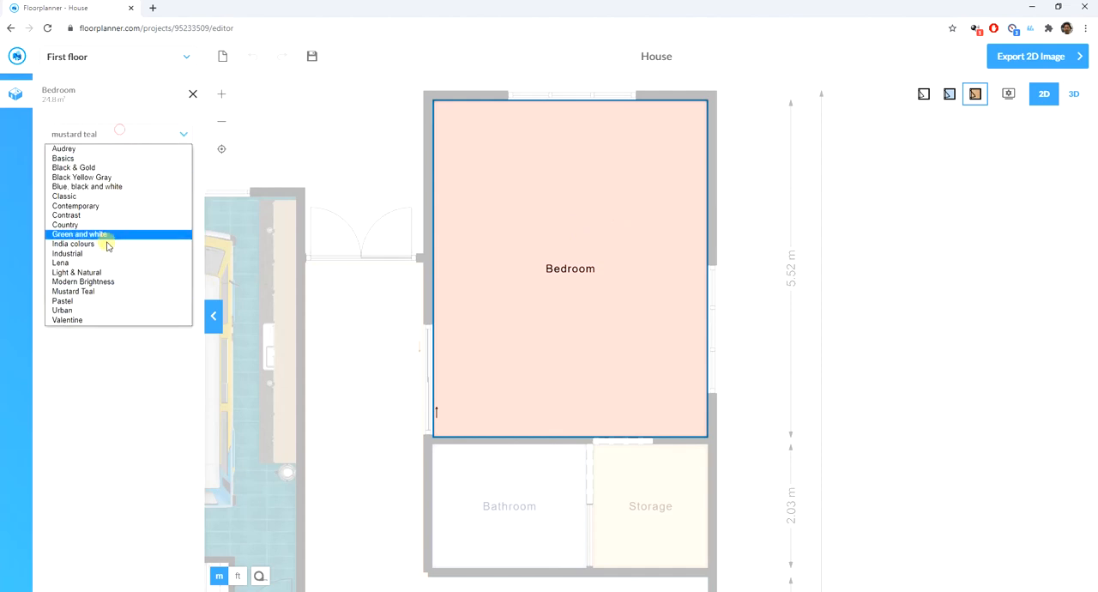
click(90, 310)
click(110, 171)
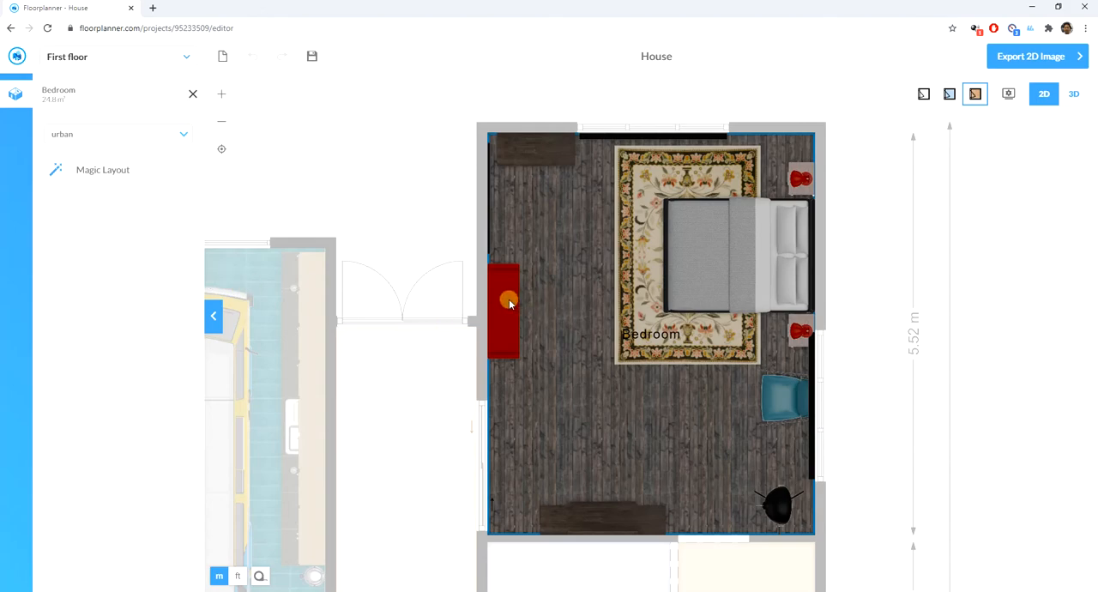
- Generate a different Magic Layout arrangement for the large bedroom, keeping the Urban style
scroll(372, 191, down, 5)
scroll(454, 189, up, 3)
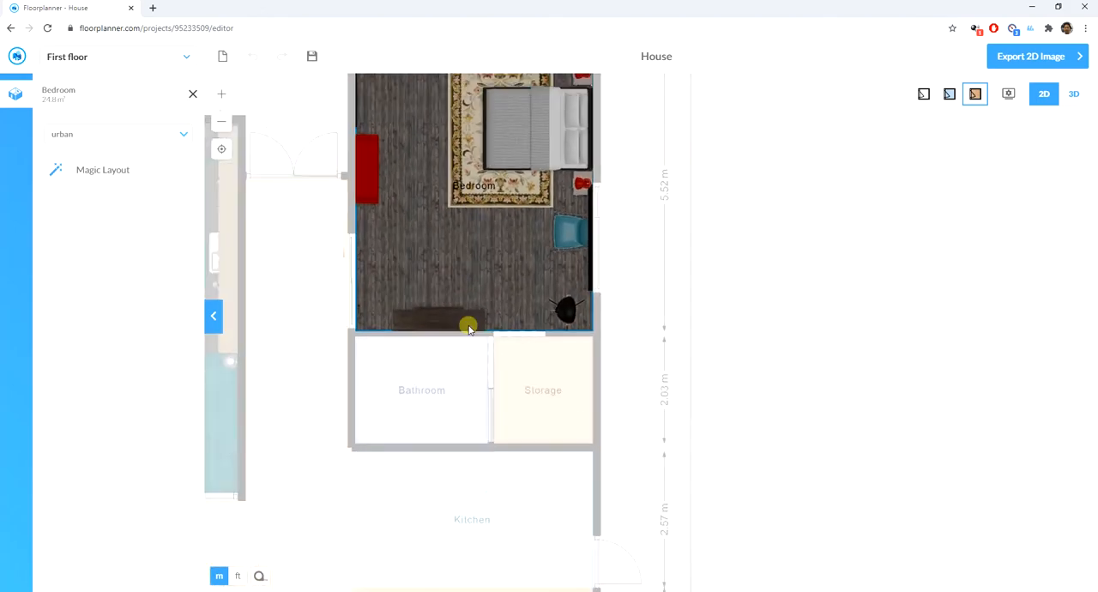
scroll(463, 214, down, 1)
scroll(438, 98, up, 4)
click(131, 136)
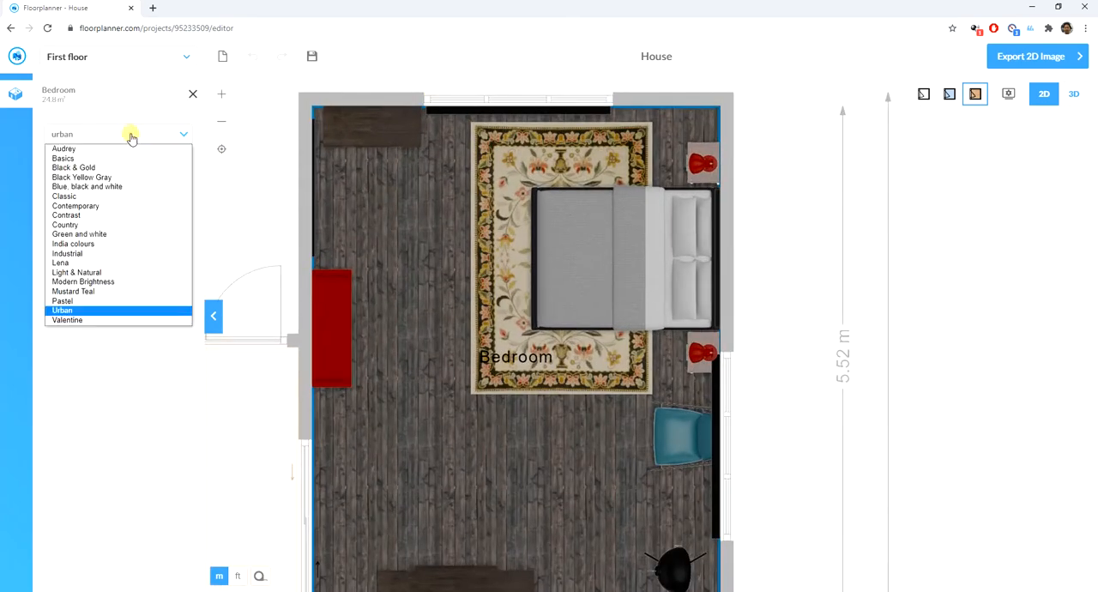
click(131, 135)
click(104, 171)
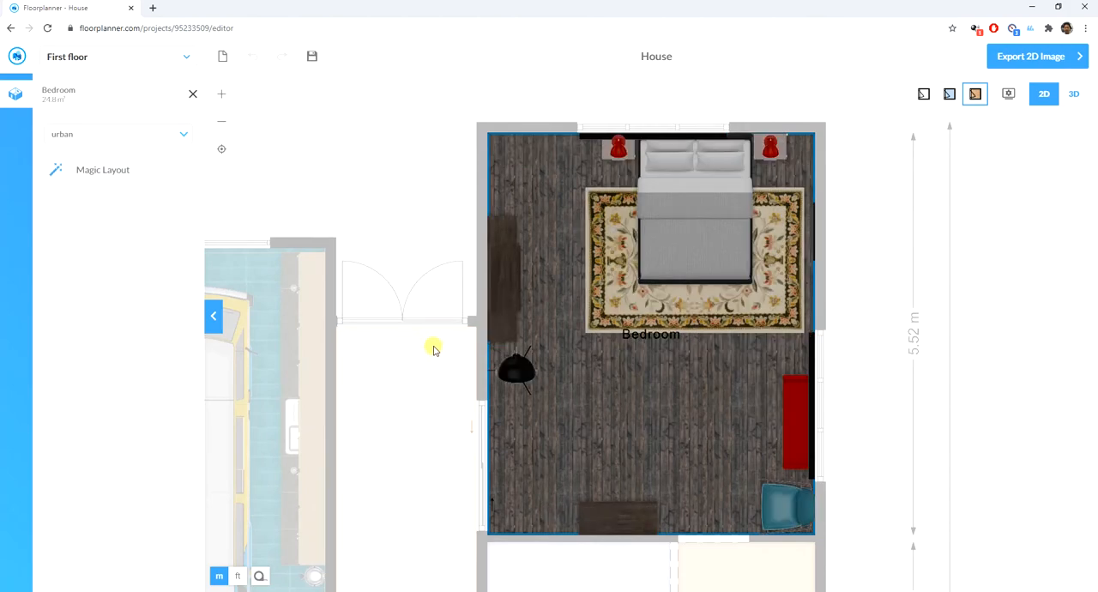
- Furnish the bathroom below the large bedroom with Magic Layout in the urban style, using the shower option
scroll(564, 350, down, 6)
scroll(573, 450, up, 5)
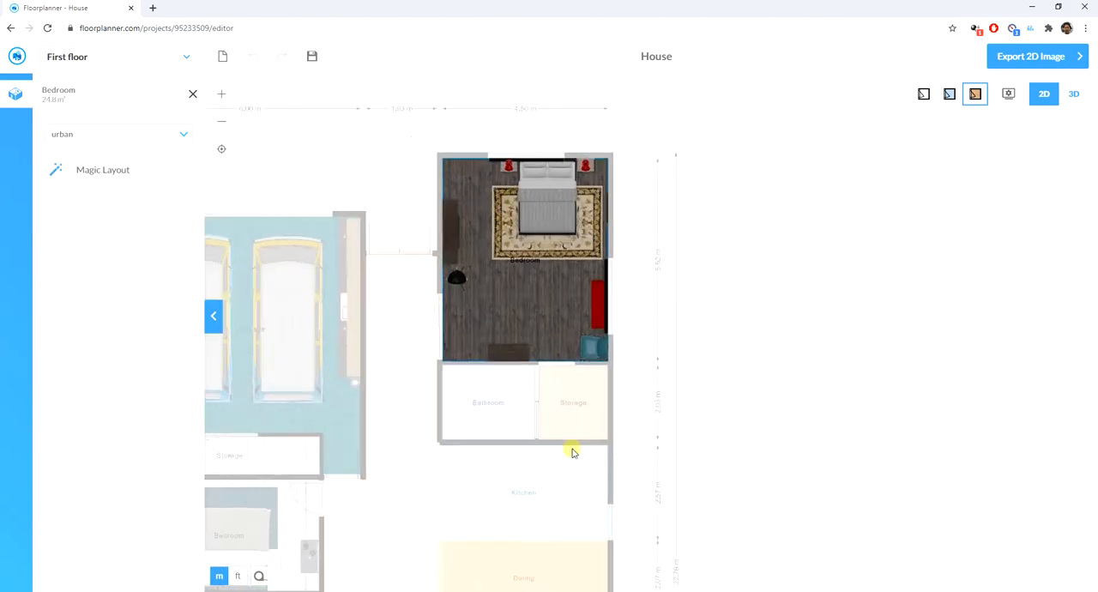
click(461, 391)
click(403, 360)
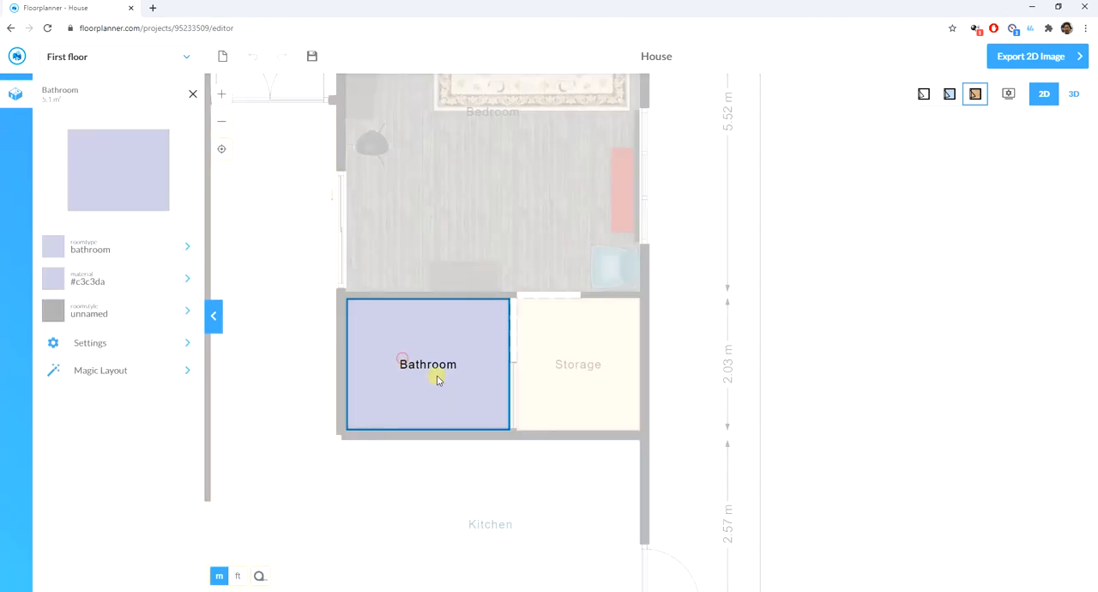
click(114, 370)
click(91, 163)
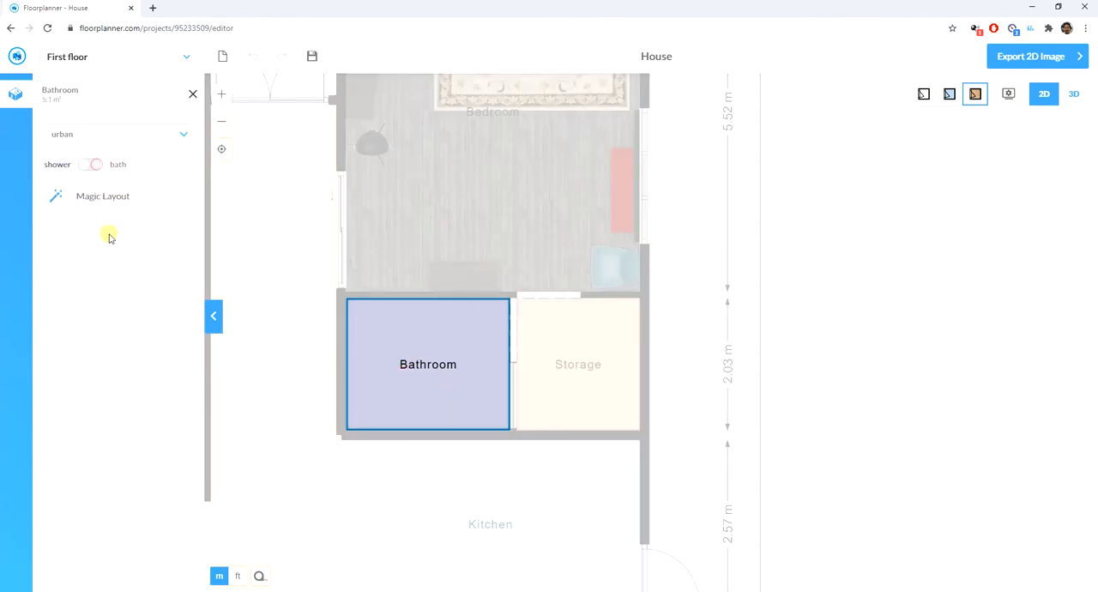
click(110, 202)
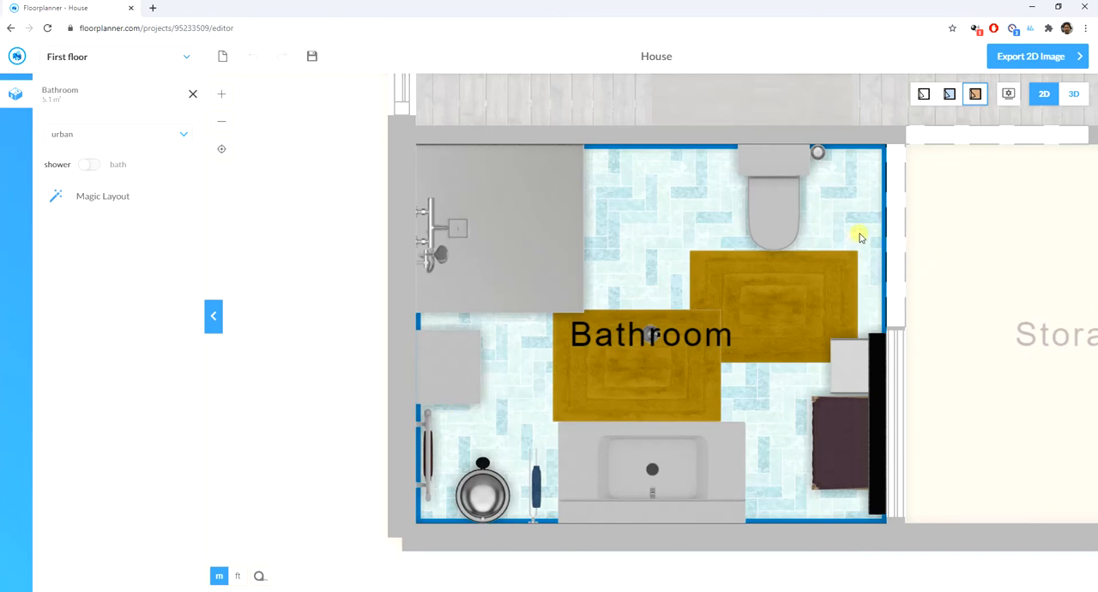
- Delete the tall cabinet standing below the shower in the urban-style bathroom
click(786, 212)
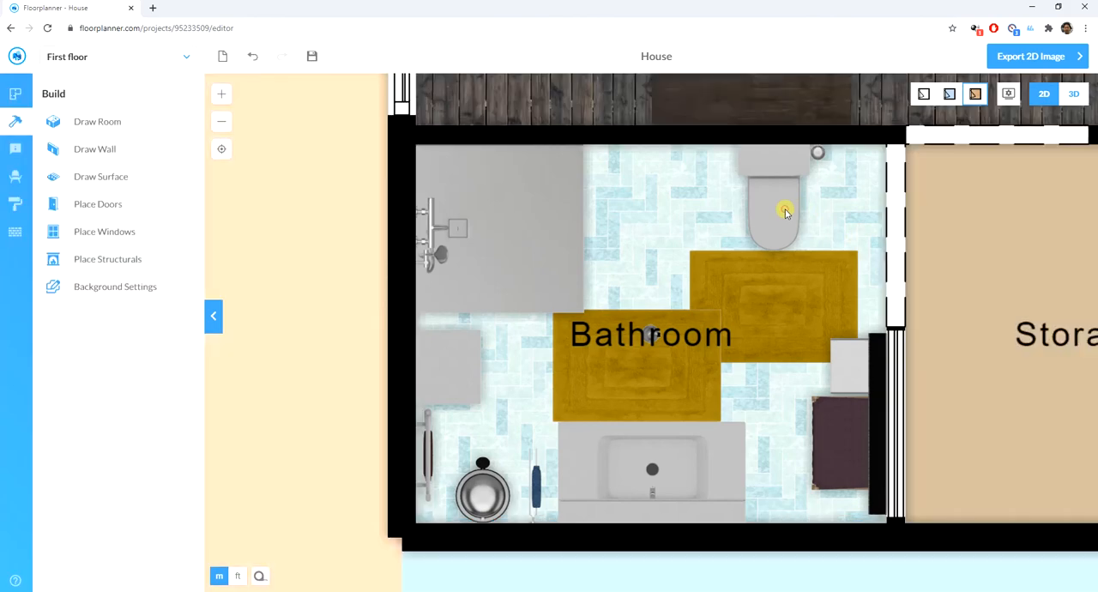
click(782, 214)
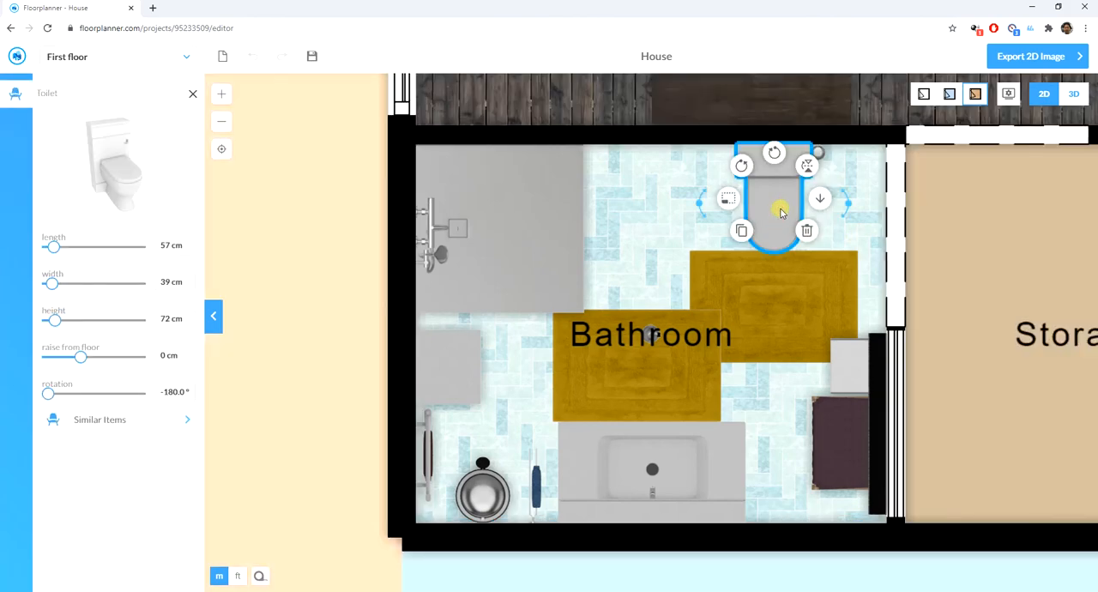
shift+click(436, 367)
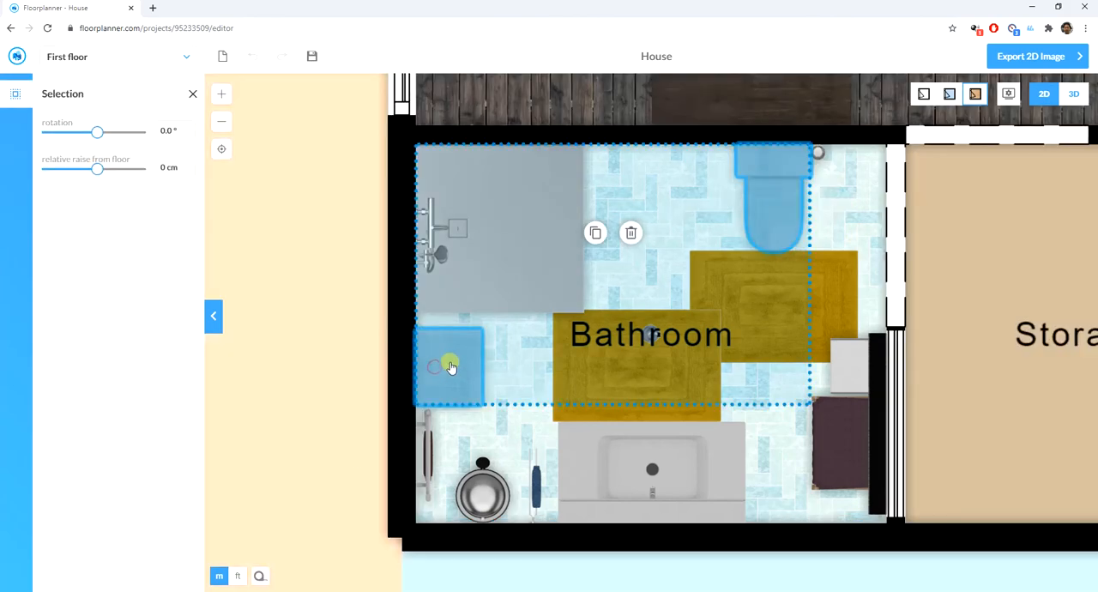
click(452, 365)
click(453, 364)
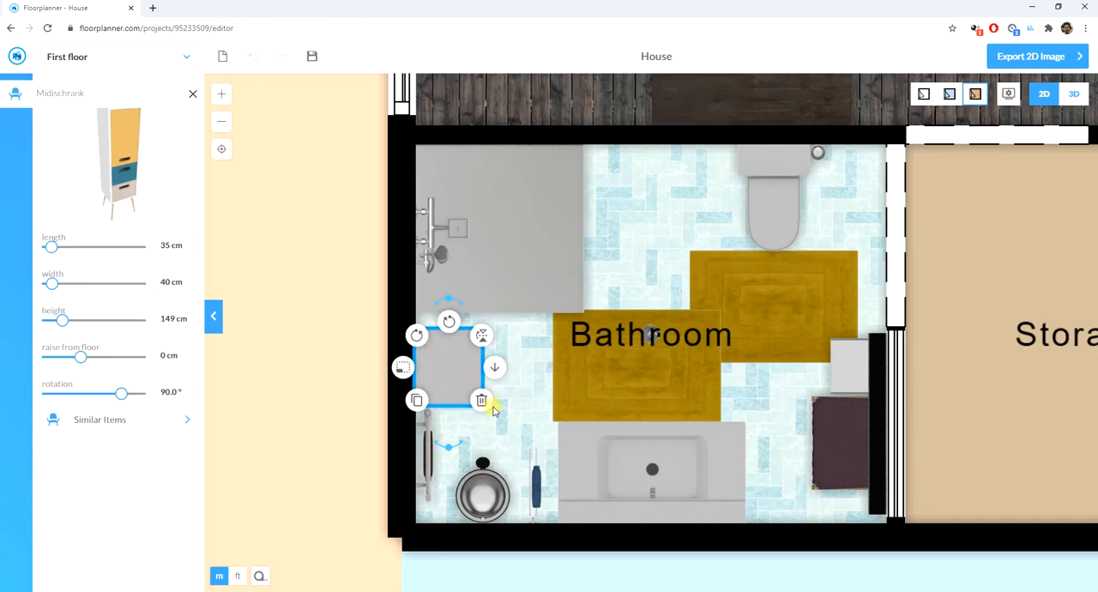
key(Delete)
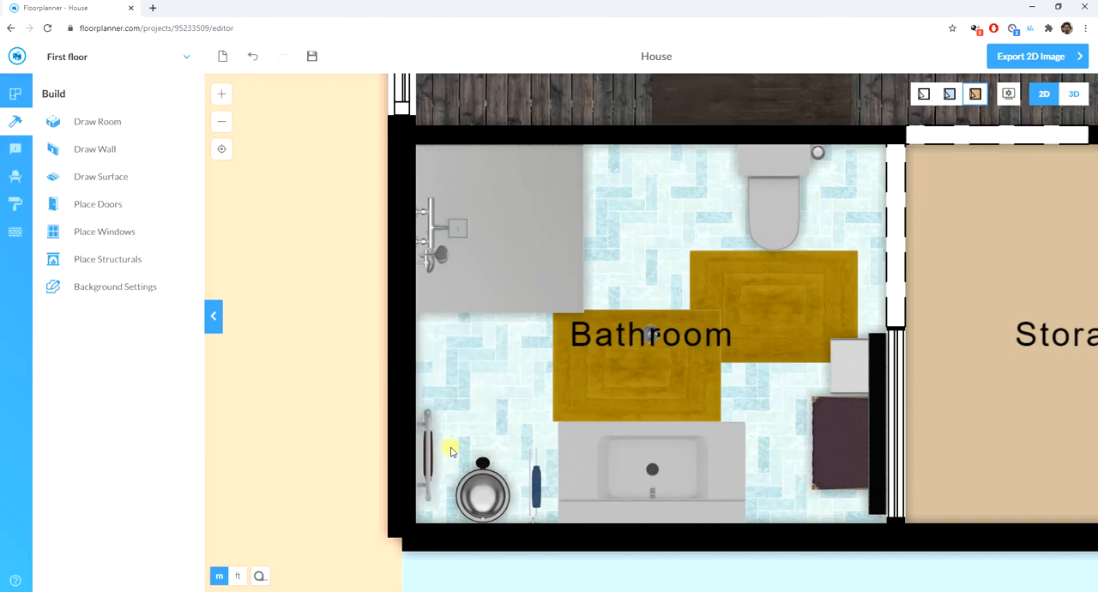
- Move the towel rail up along the bathroom's outer wall toward the shower and delete the trash bin near the corner
click(433, 446)
click(428, 446)
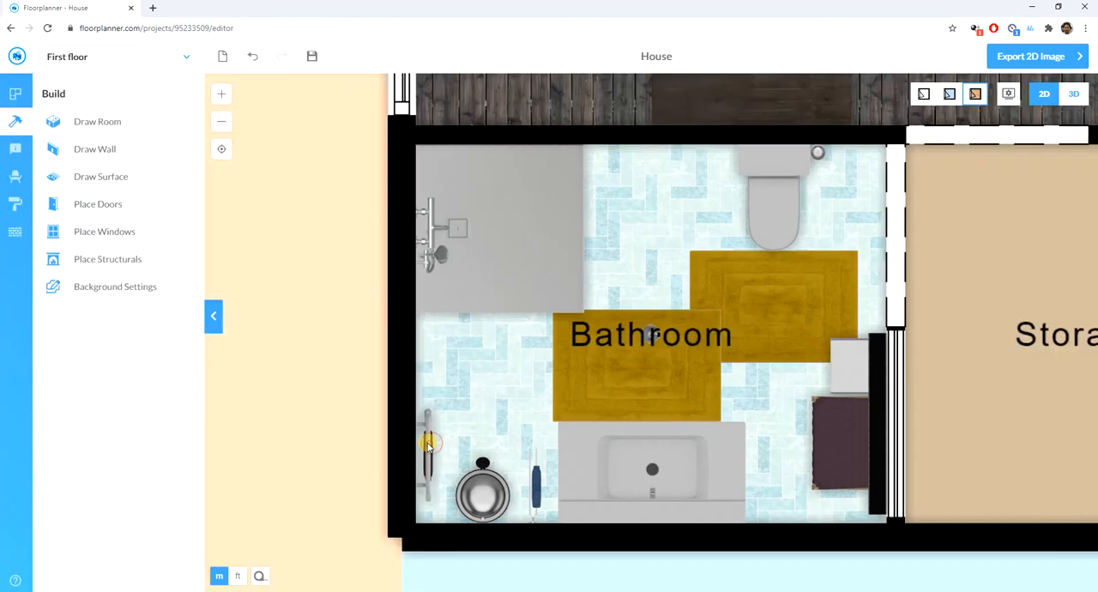
drag(427, 443, 421, 356)
click(490, 482)
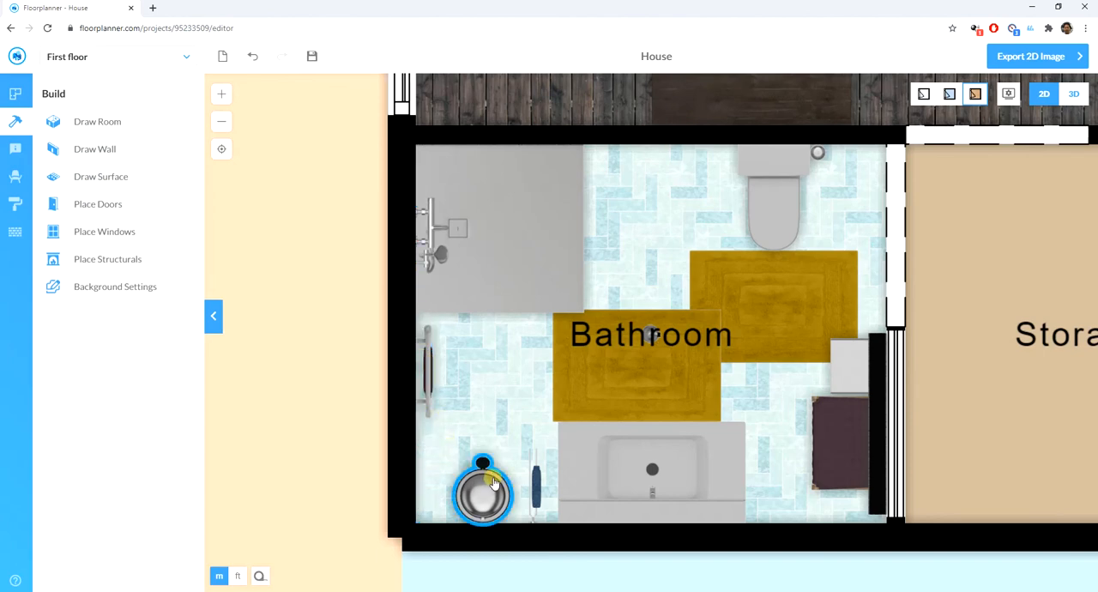
click(493, 482)
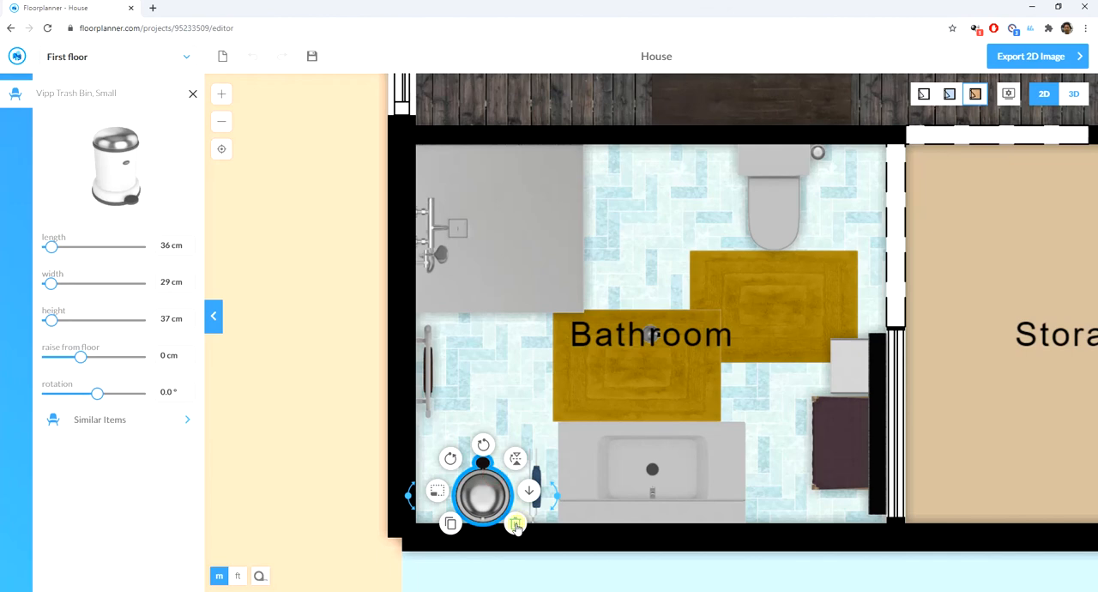
click(515, 525)
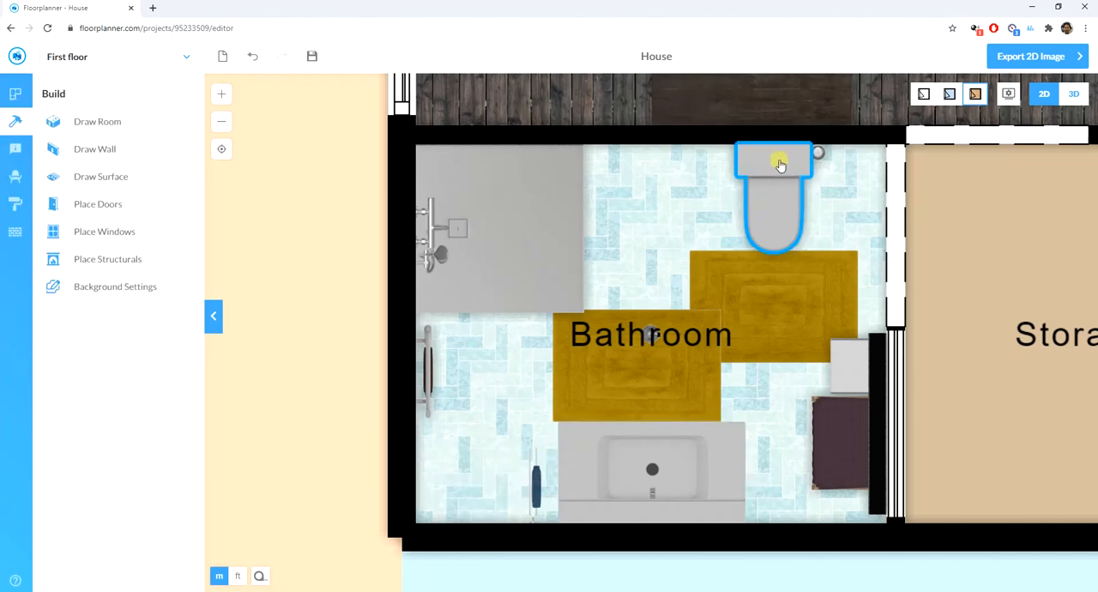
- Move the toilet to the lower corner beside the sink and rotate it so its back is against the outer wall
drag(779, 159, 501, 403)
click(500, 401)
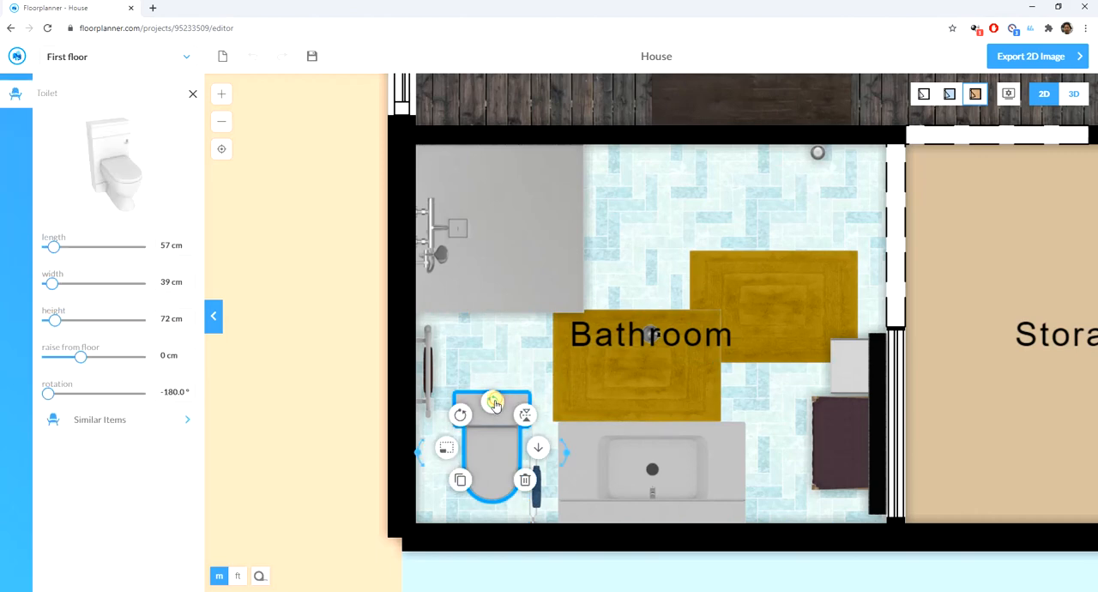
drag(491, 402, 473, 443)
click(659, 447)
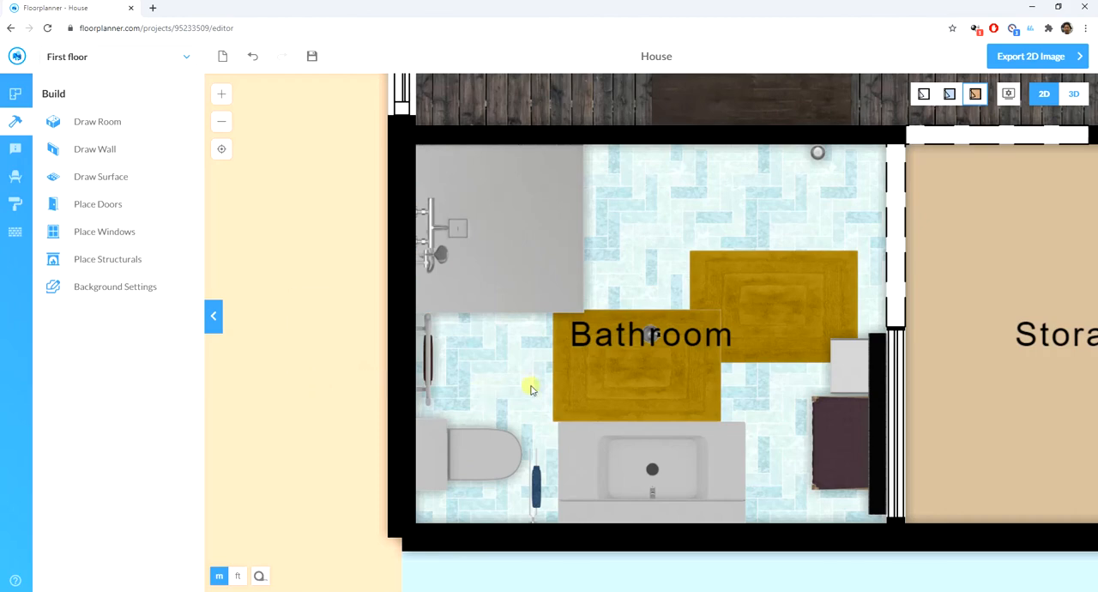
- Move the mustard rug in front of the sink up so it lines up beside the other bathroom rug
click(646, 350)
click(649, 358)
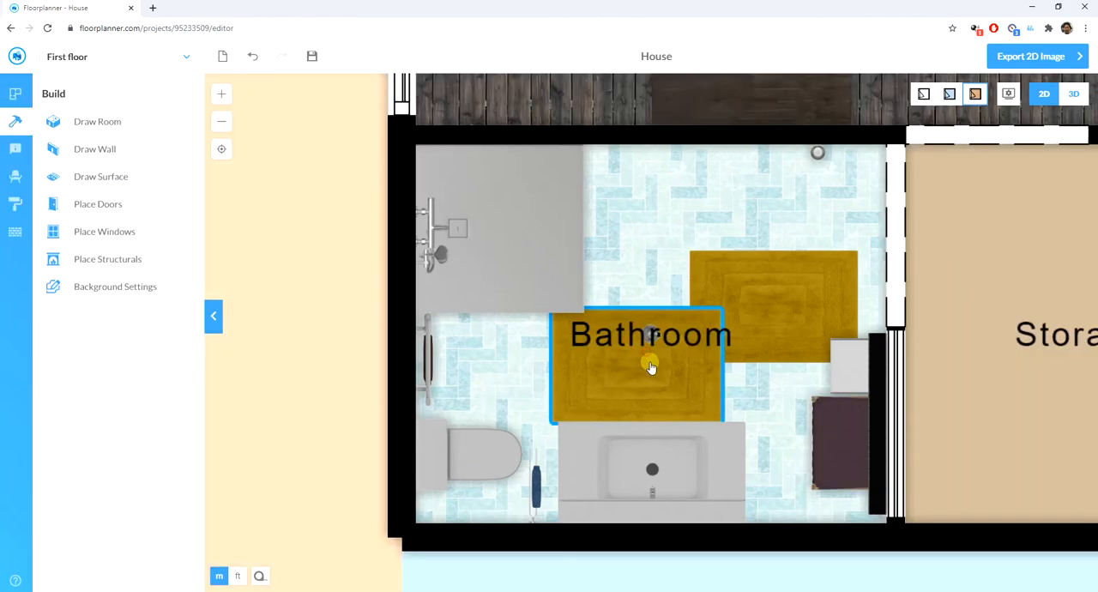
drag(657, 369, 623, 303)
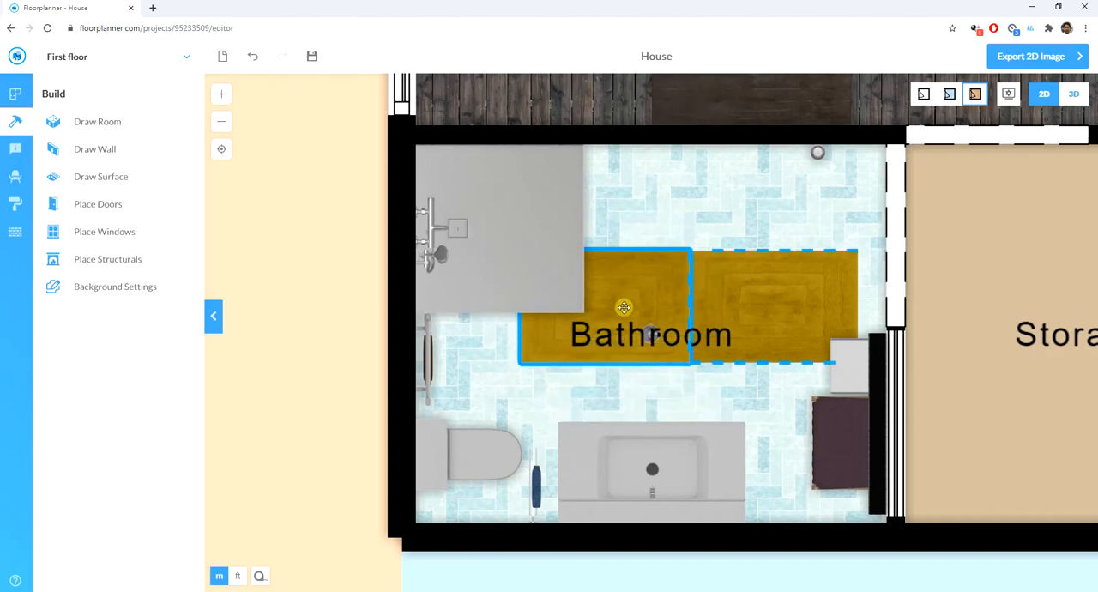
click(206, 399)
- Furnish the storage room beside the urban-style bathroom with Magic Layout in the mustard teal style
scroll(294, 380, down, 5)
click(708, 388)
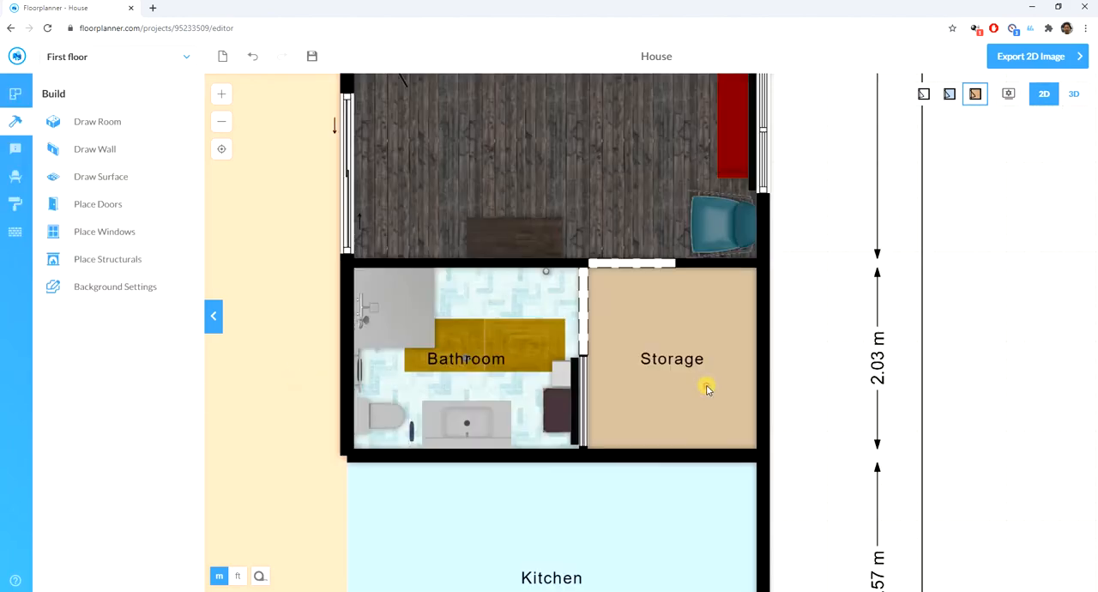
click(708, 388)
click(120, 375)
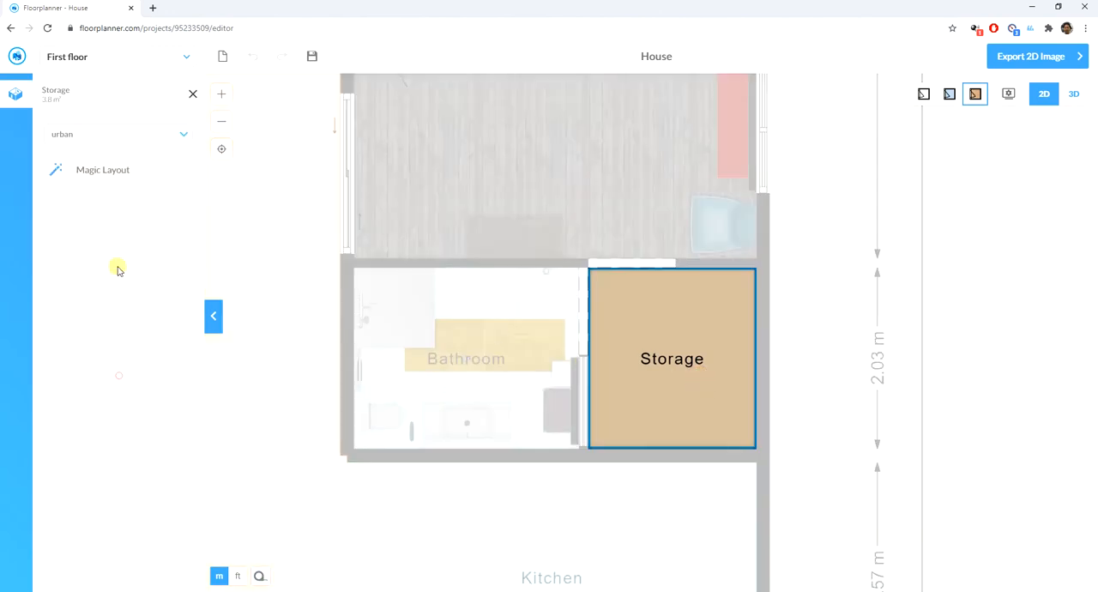
click(109, 137)
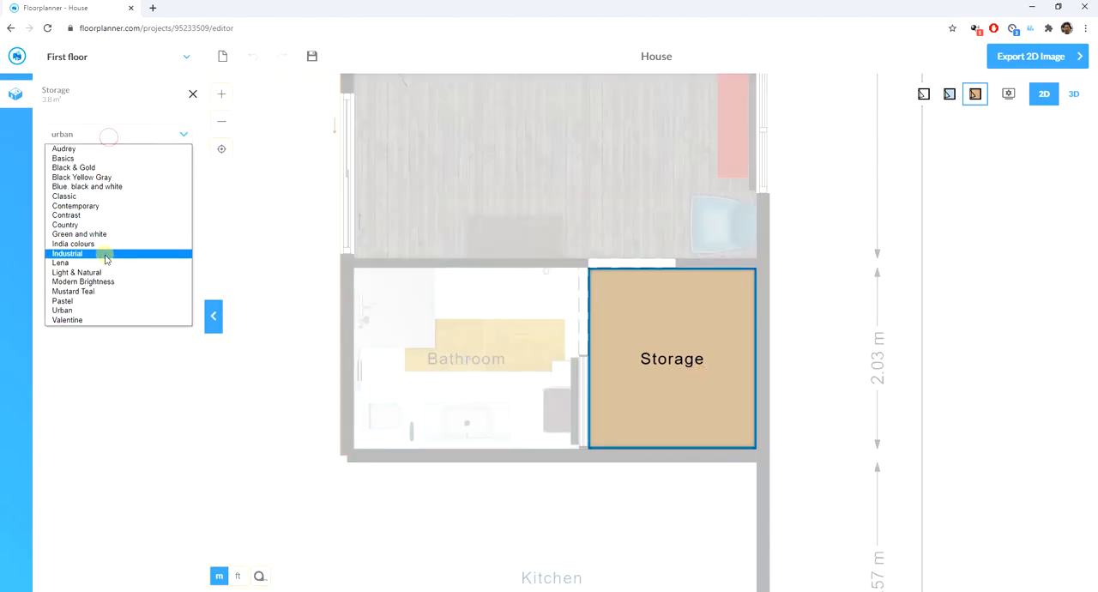
click(97, 290)
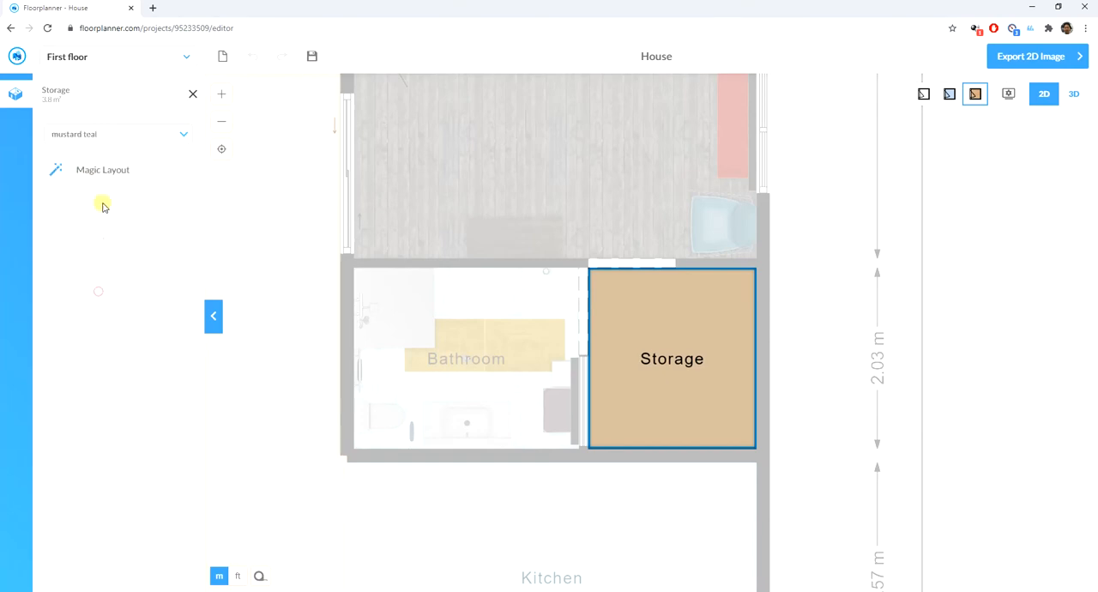
click(104, 169)
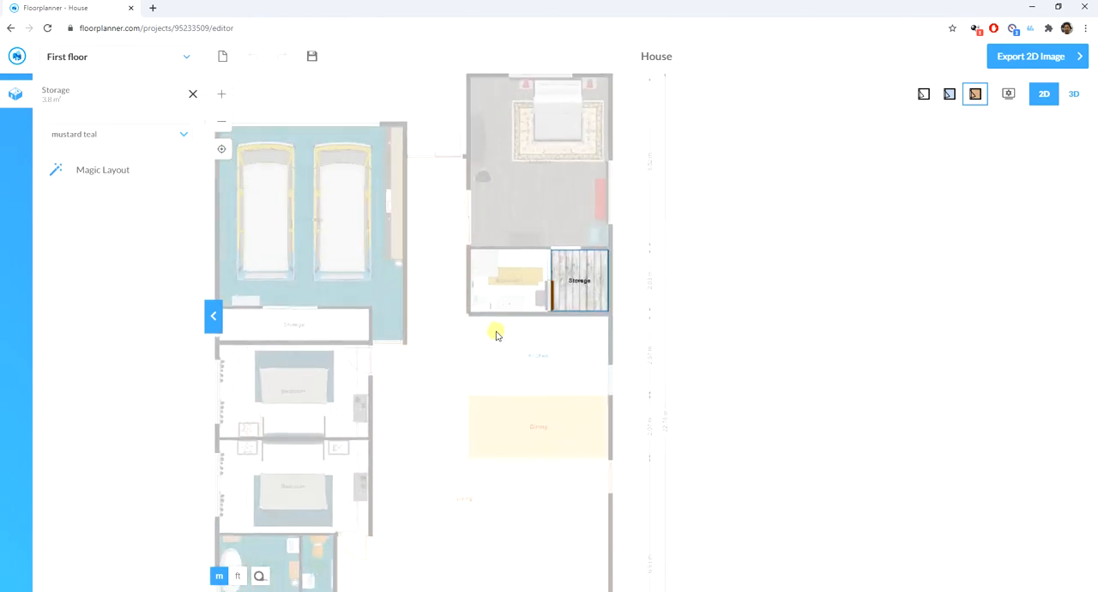
- Furnish the kitchen with Magic Layout in the mustard teal style
click(495, 334)
click(500, 359)
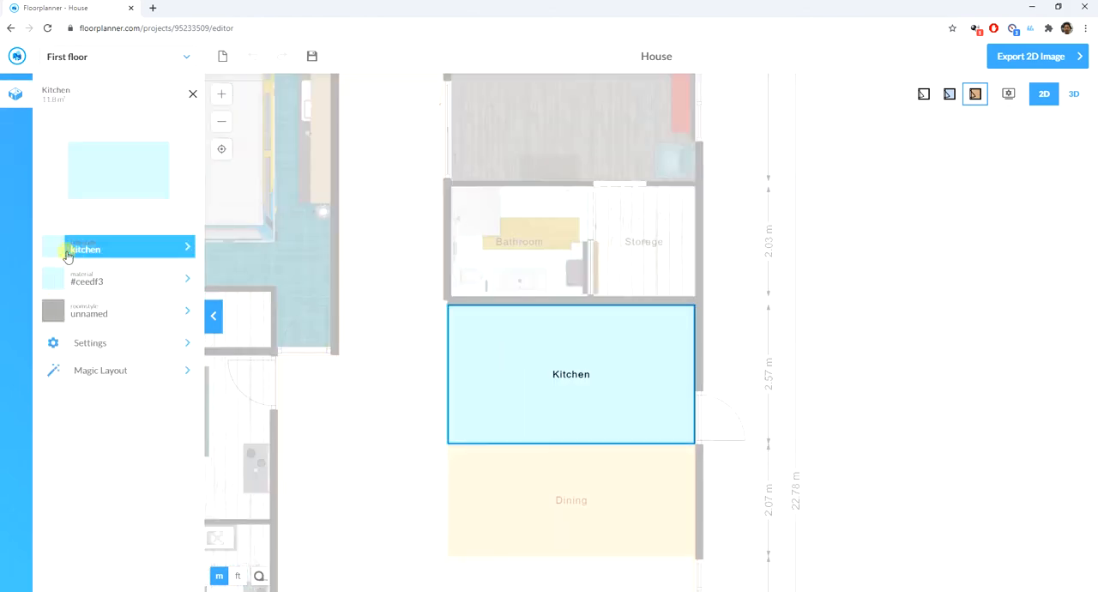
click(96, 252)
click(90, 368)
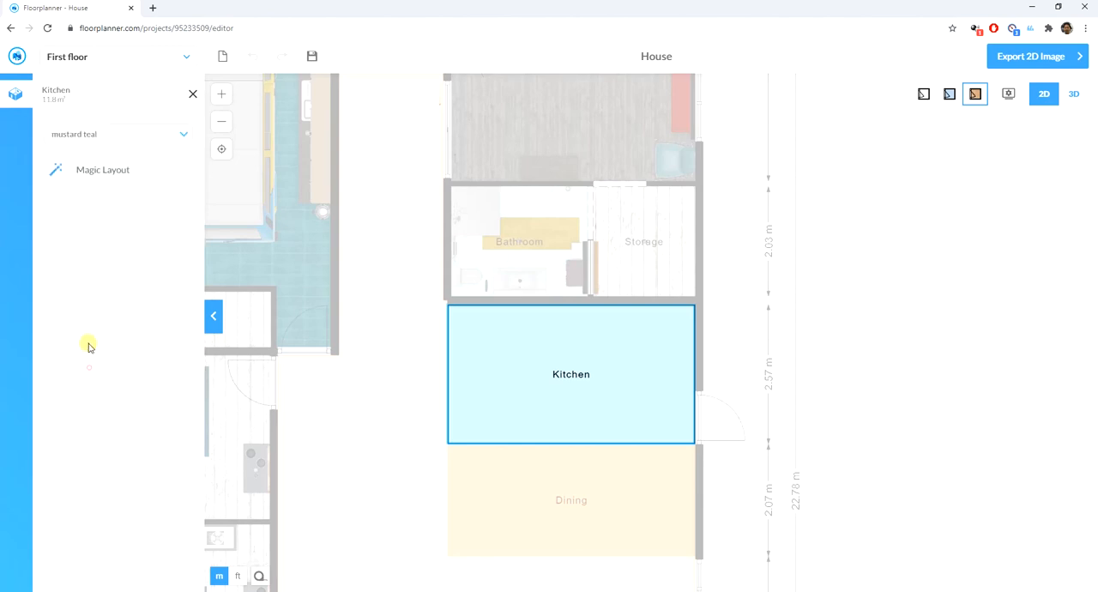
click(100, 172)
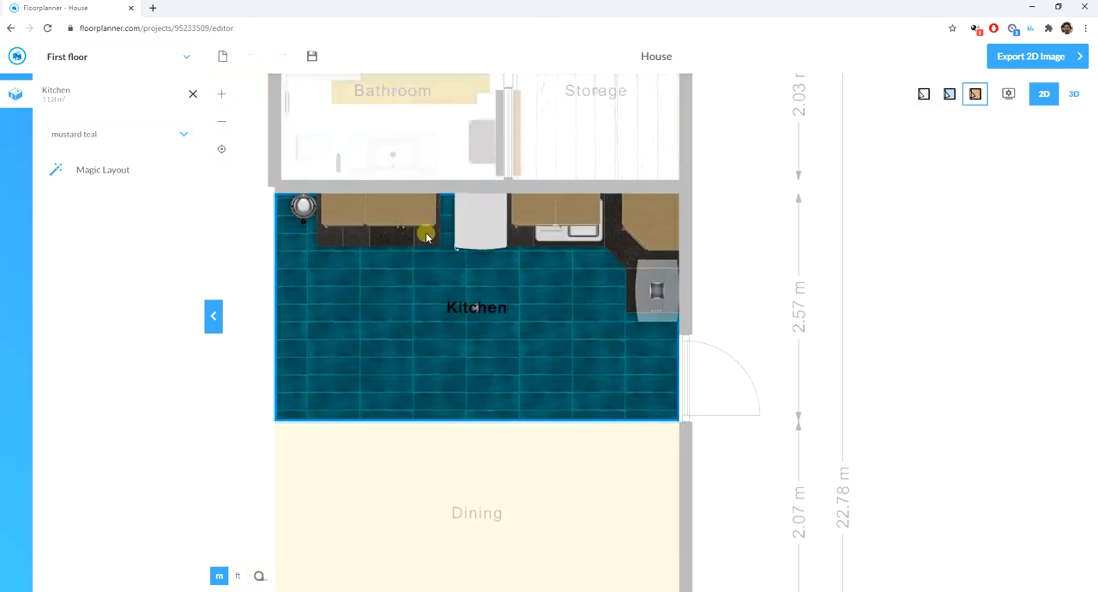
click(255, 245)
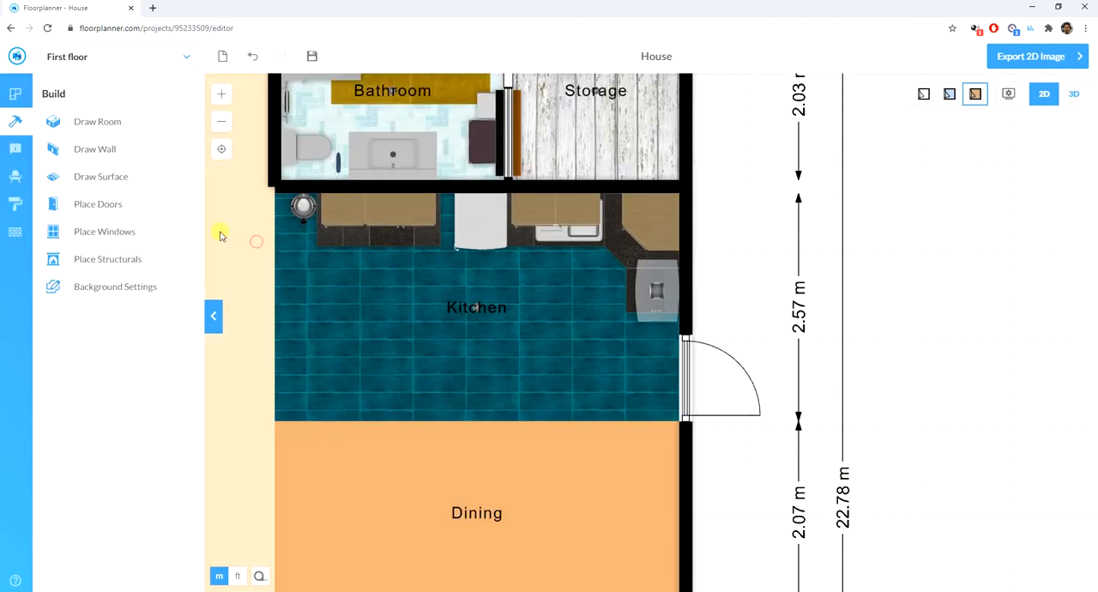
- Apply Magic Layout in the mustard teal style to the dining area below the kitchen
click(15, 176)
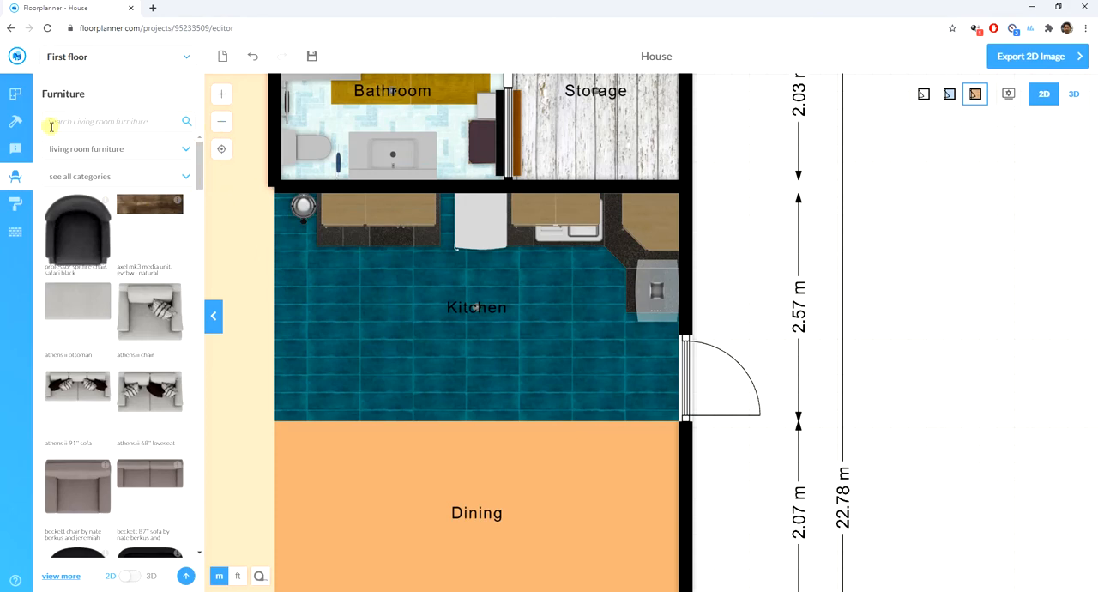
click(15, 121)
scroll(417, 423, down, 5)
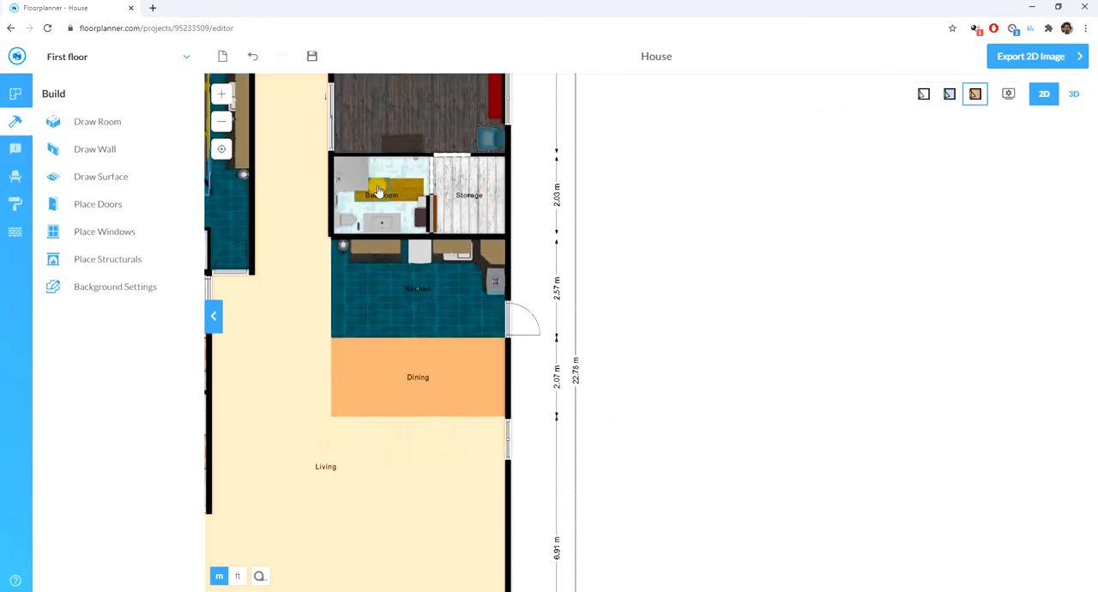
scroll(396, 316, down, 2)
click(386, 302)
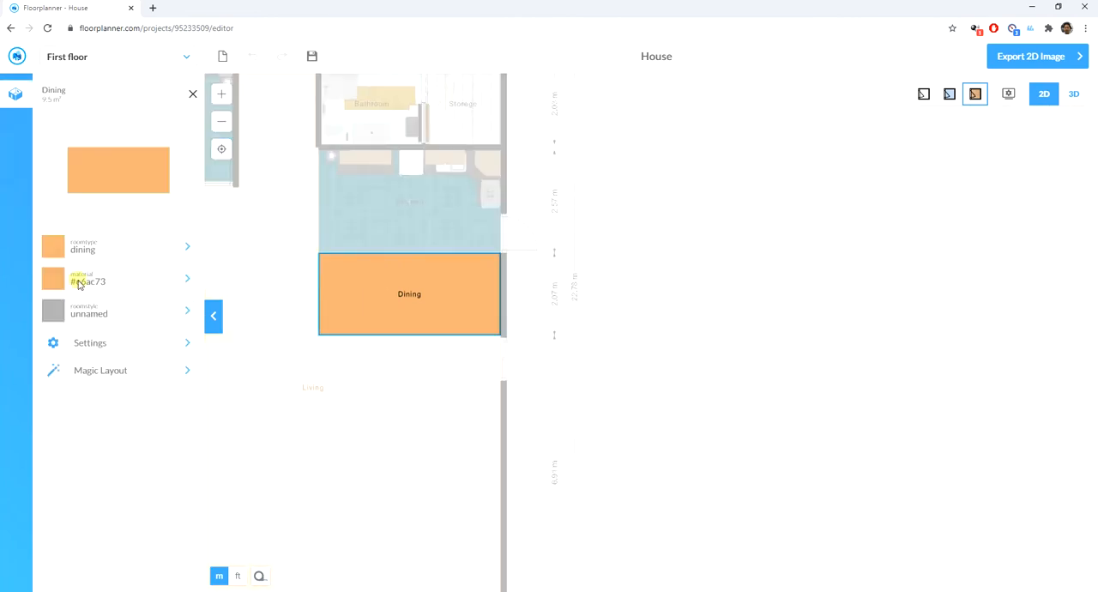
click(99, 372)
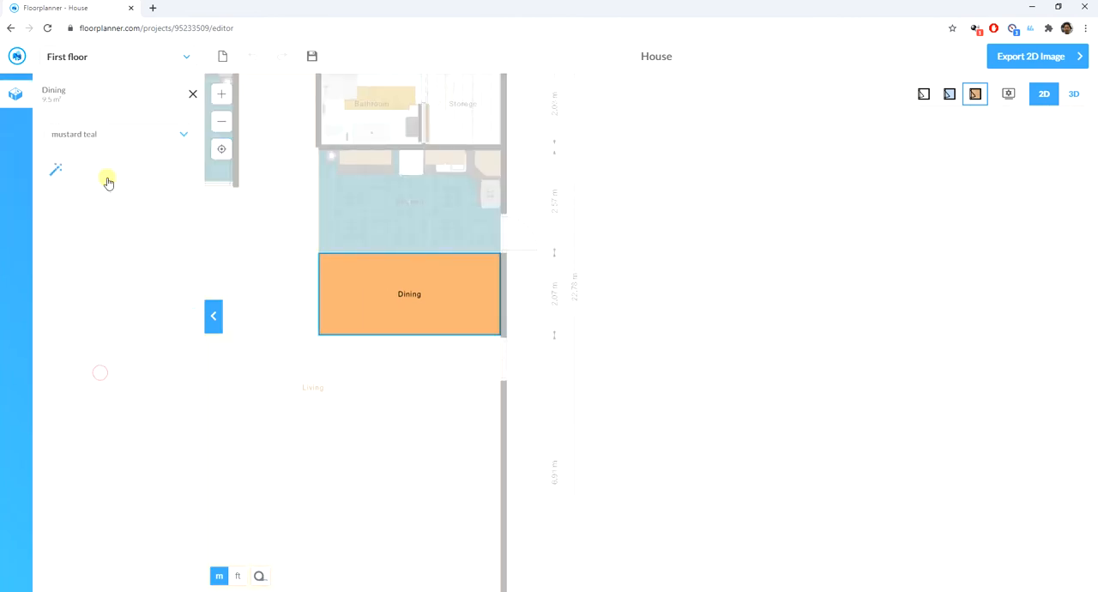
click(108, 171)
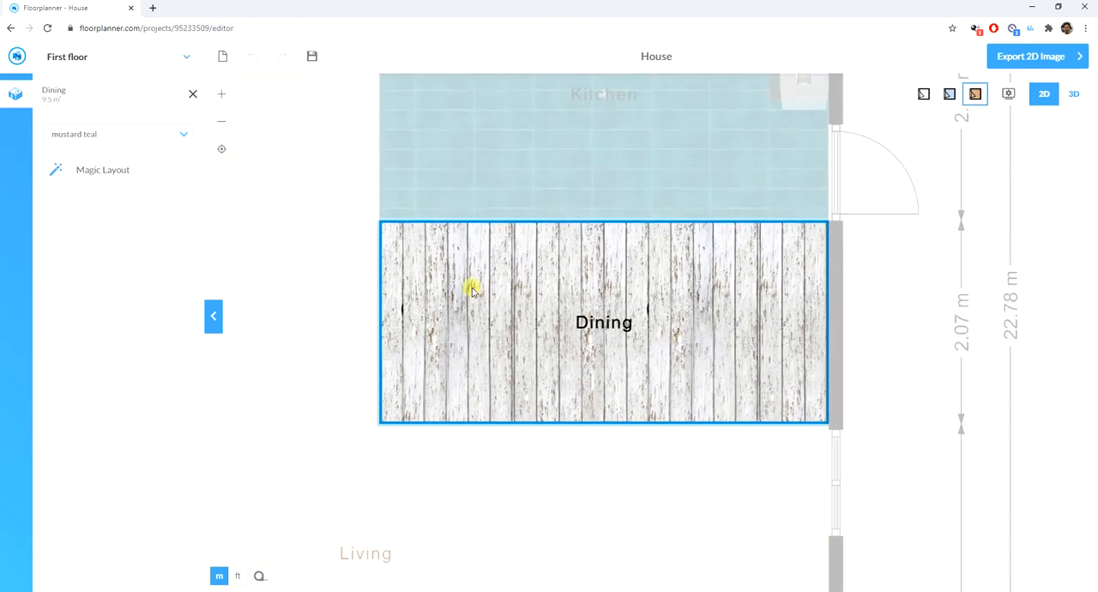
- Furnish the large living area with Magic Layout in the mustard teal style
click(453, 322)
click(453, 322)
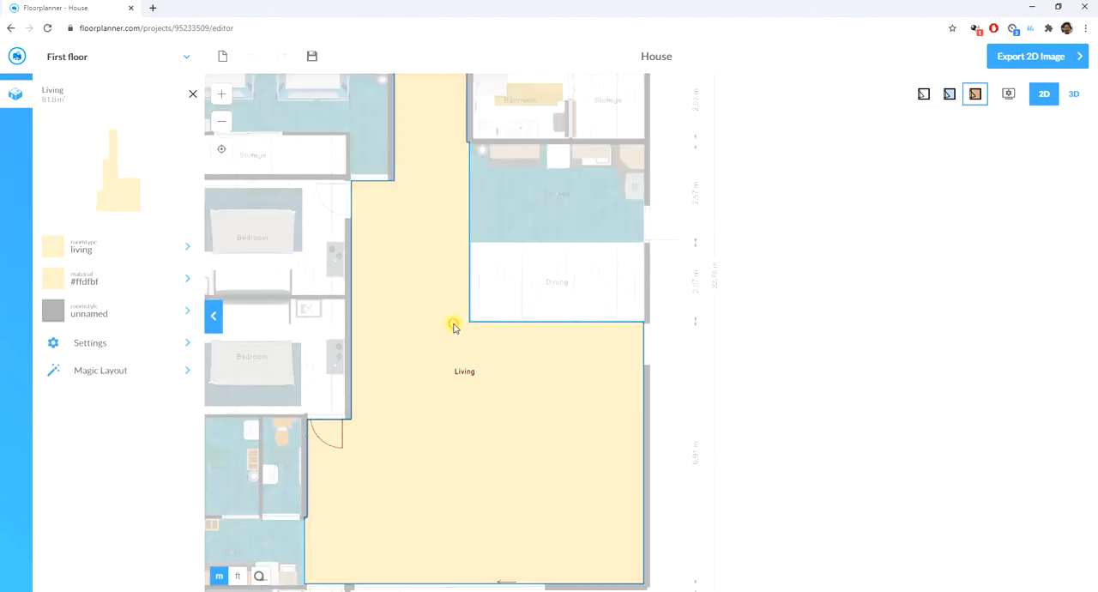
click(86, 369)
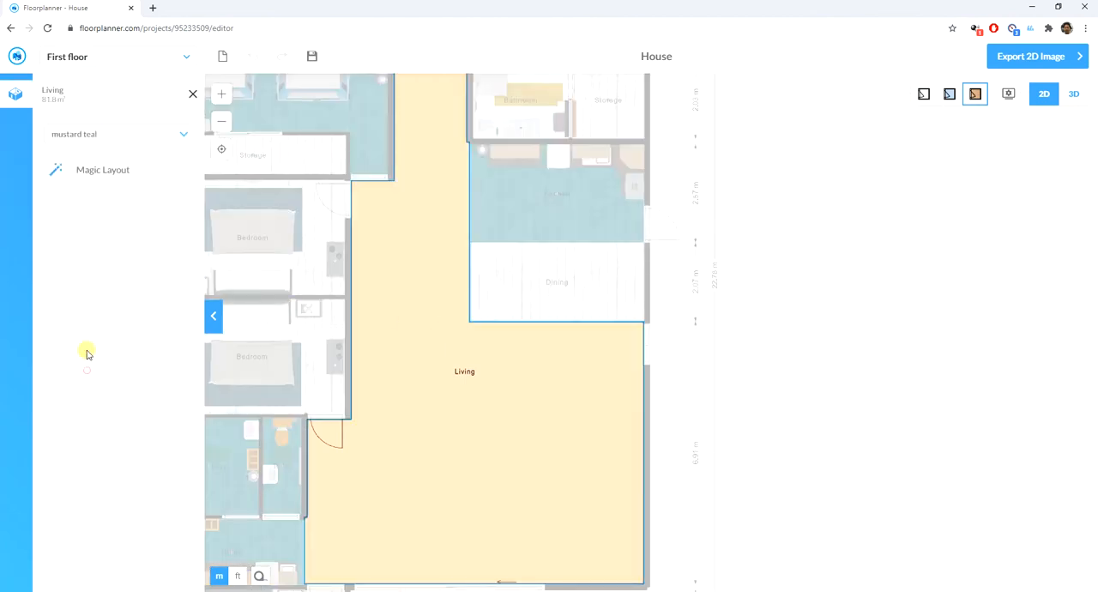
click(119, 172)
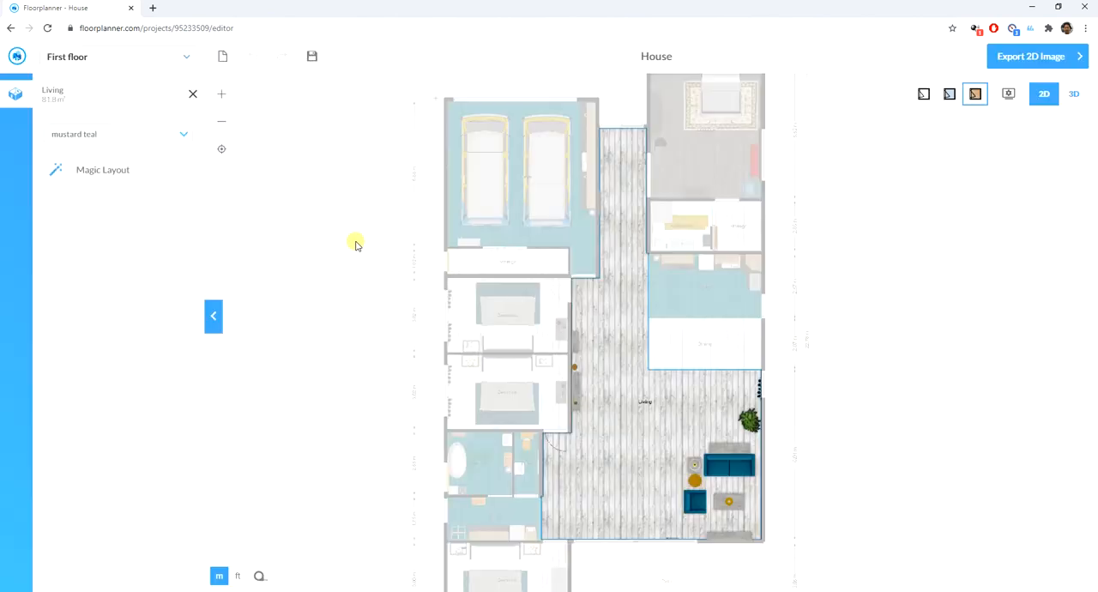
click(943, 350)
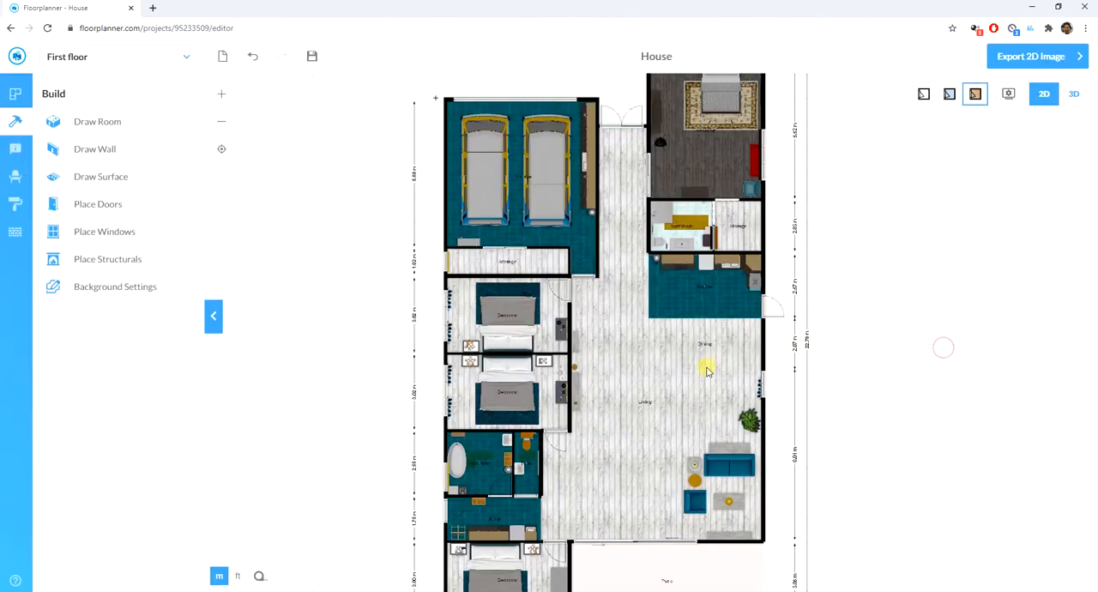
scroll(678, 359, down, 5)
scroll(604, 372, up, 2)
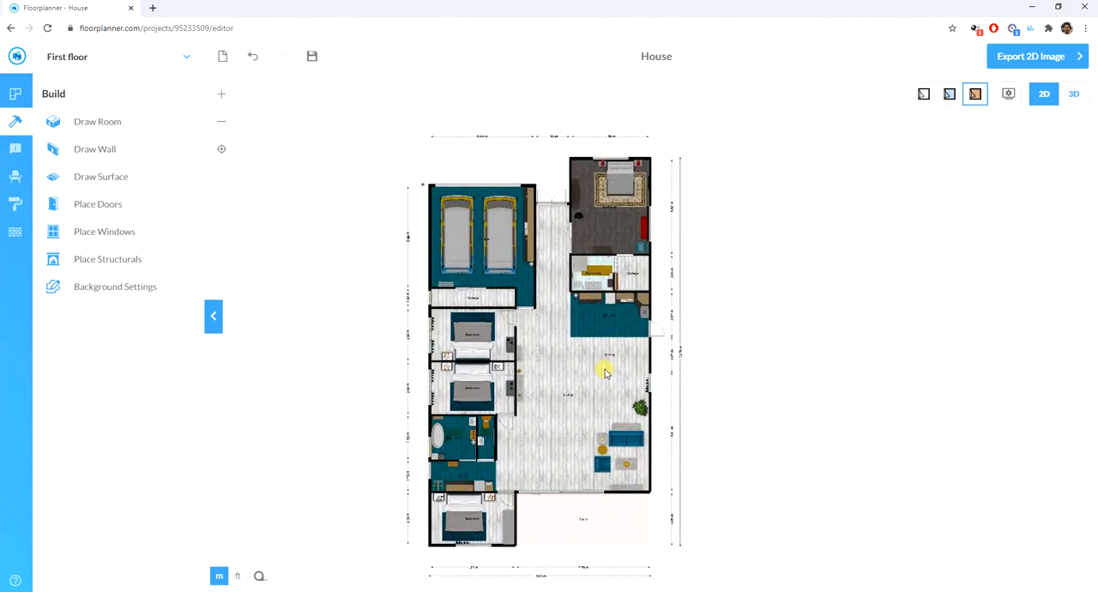
- Examine the furnished house in 3D from the patio side and return to the 2D plan
click(1073, 96)
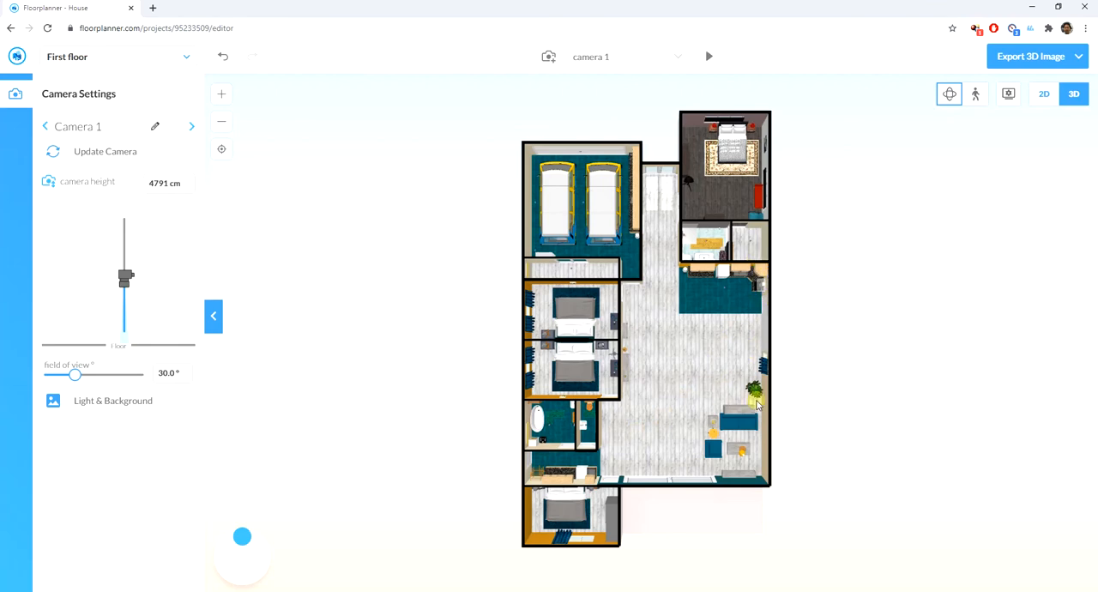
click(1017, 102)
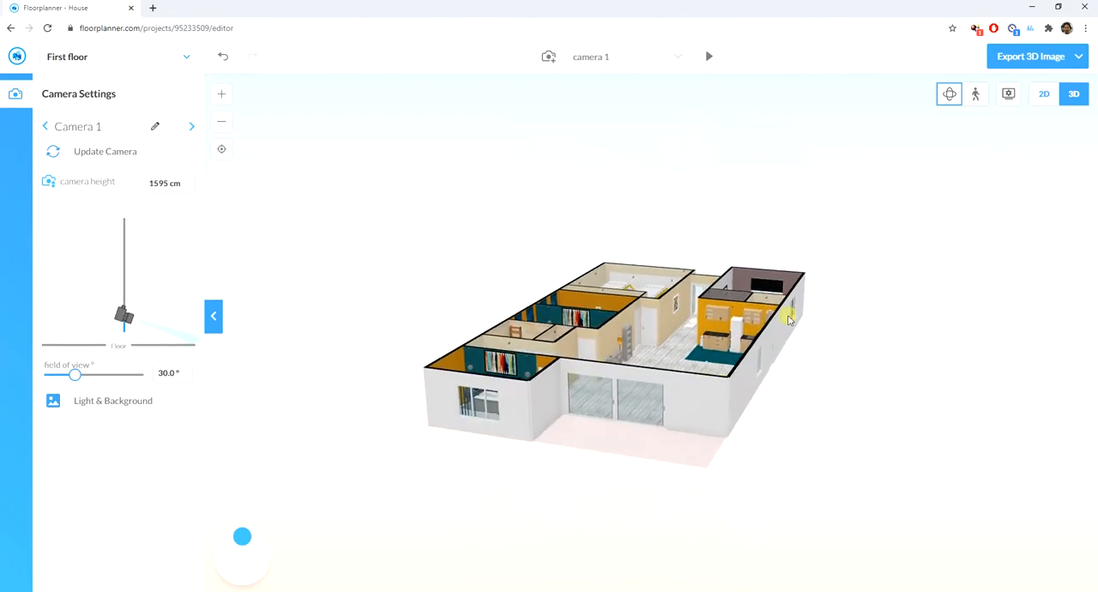
drag(789, 319, 500, 433)
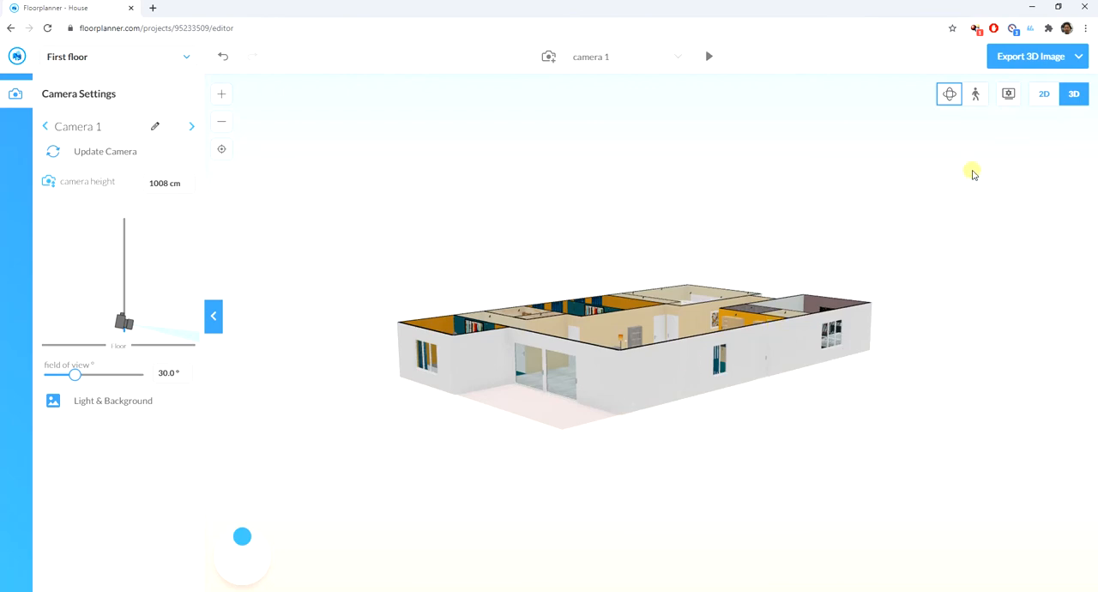
click(1043, 96)
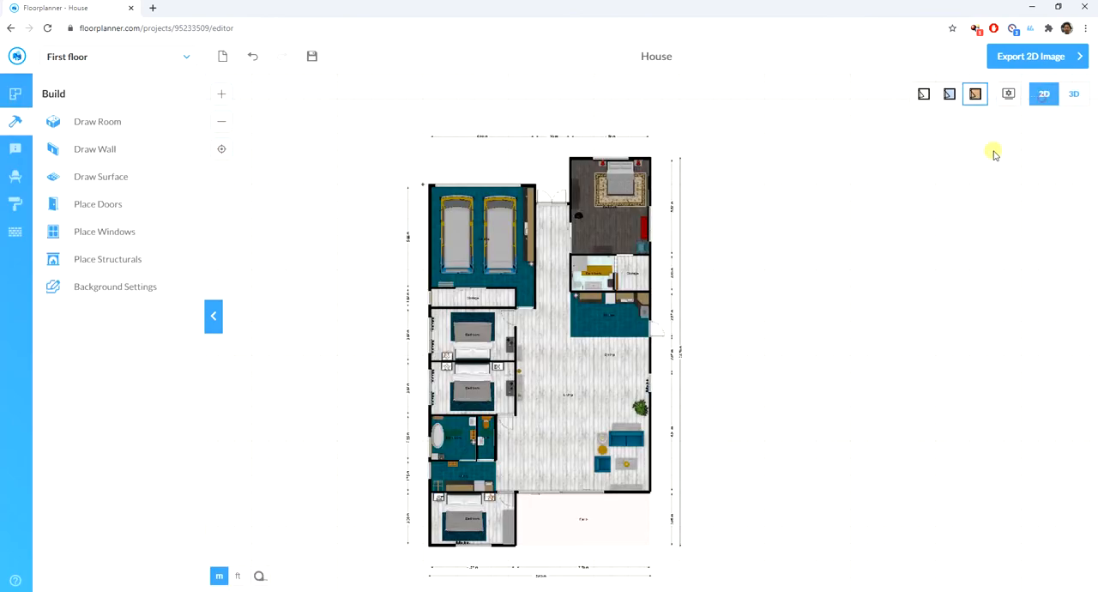
- Set the garage door's frame color to dark red #790111 and its door color to green #206f4c
scroll(446, 152, up, 3)
scroll(446, 152, up, 3)
click(452, 207)
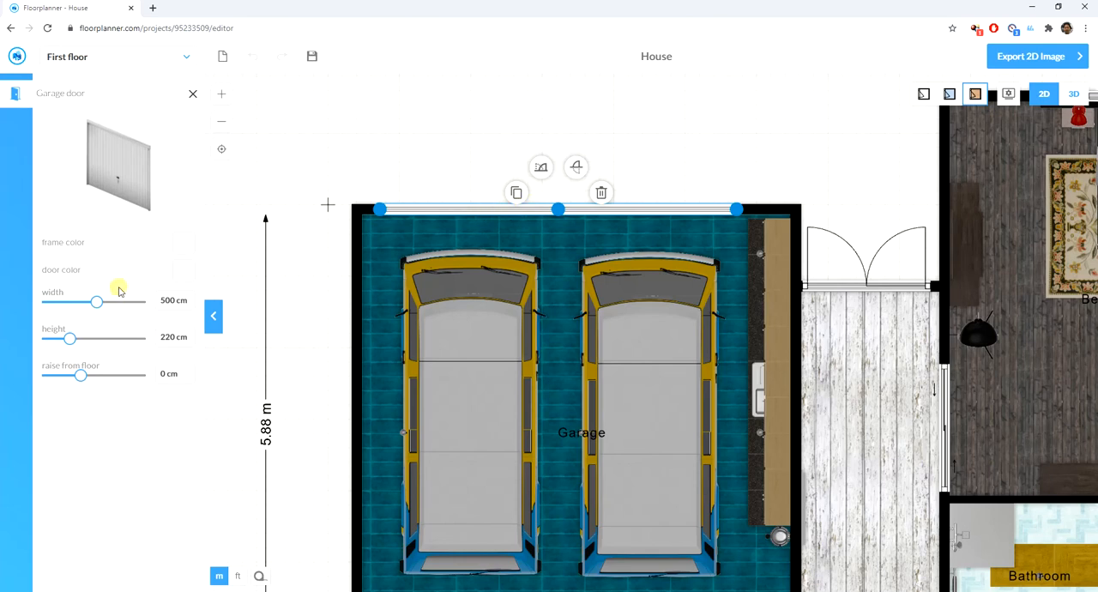
click(180, 246)
click(54, 294)
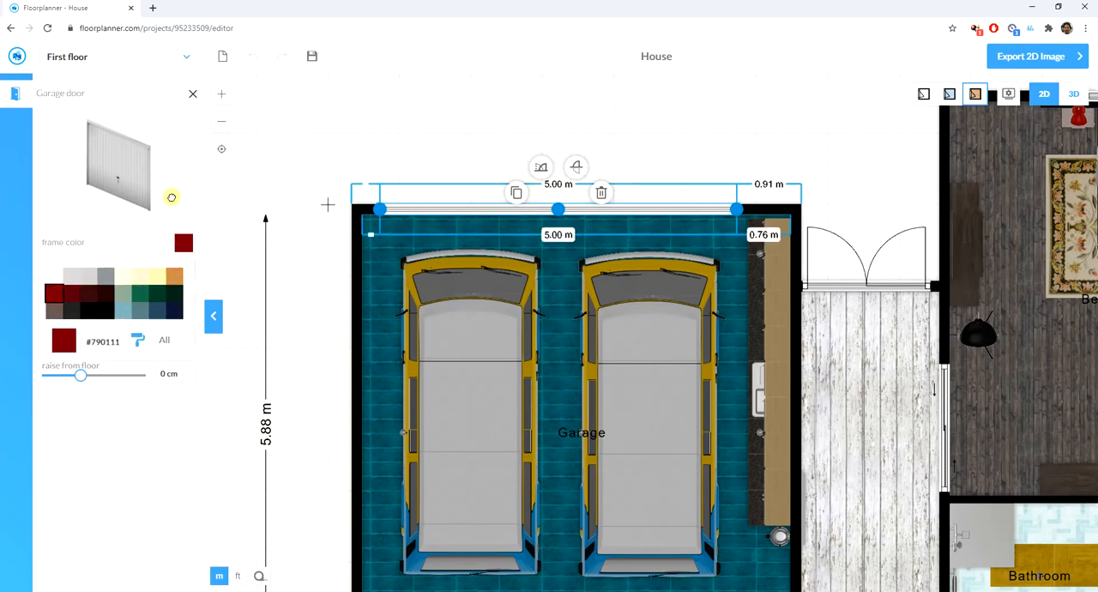
click(290, 278)
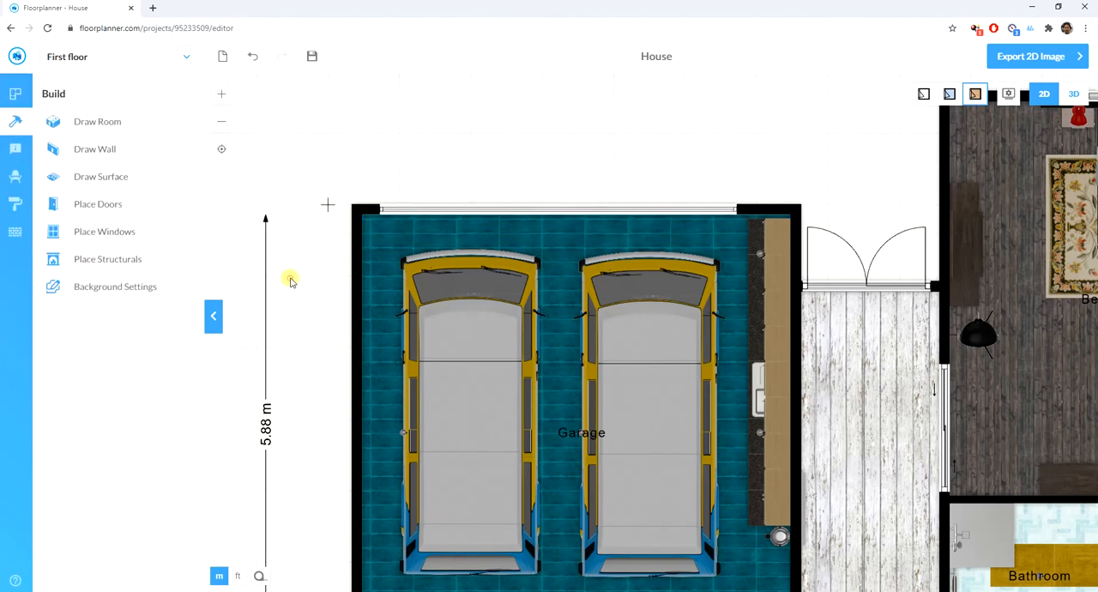
click(450, 210)
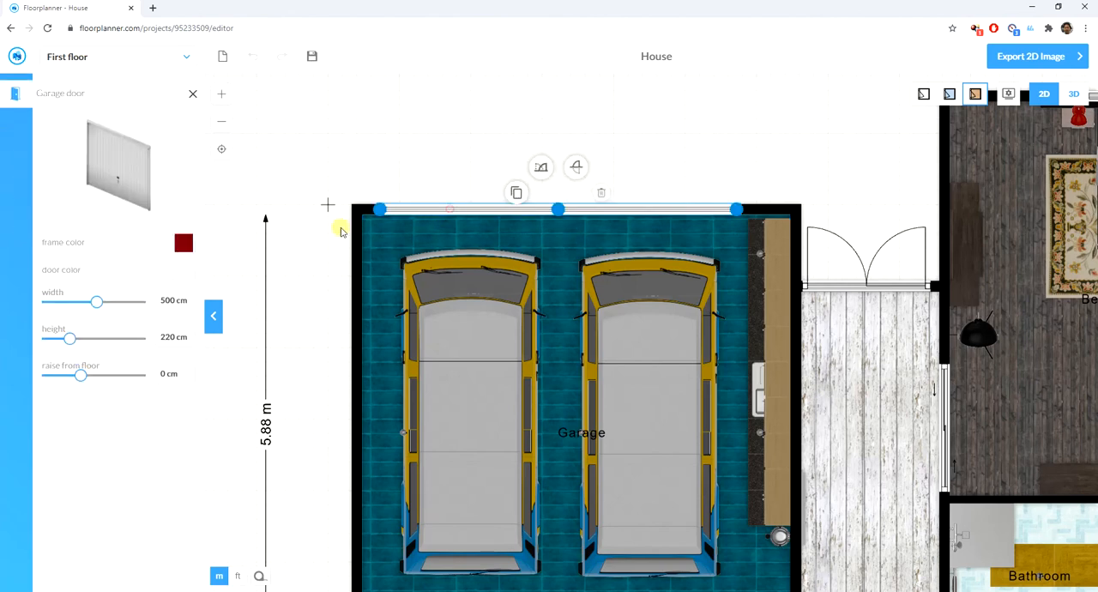
click(184, 269)
click(145, 324)
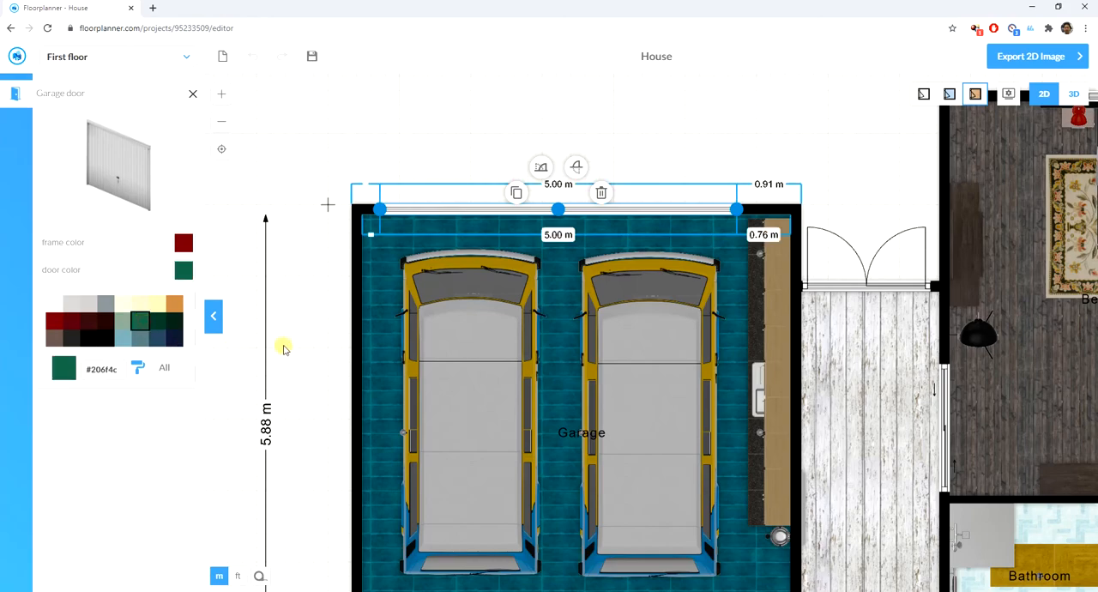
click(283, 330)
- Set the frame color of the standard door between the garage and the living area to dark red #790111
scroll(293, 187, down, 3)
scroll(294, 187, down, 1)
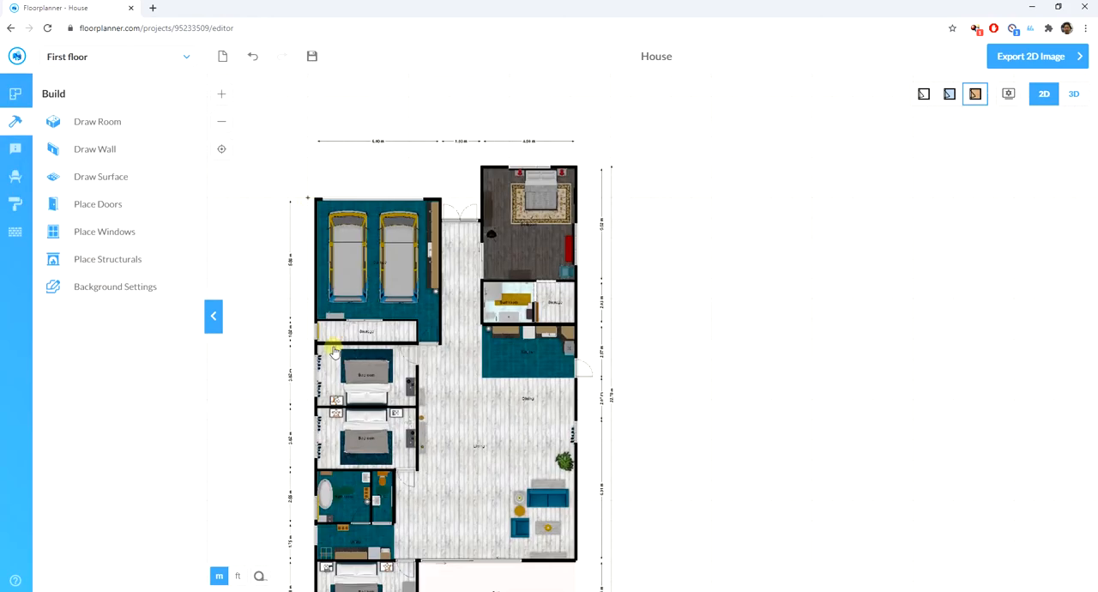
scroll(476, 369, up, 4)
click(465, 318)
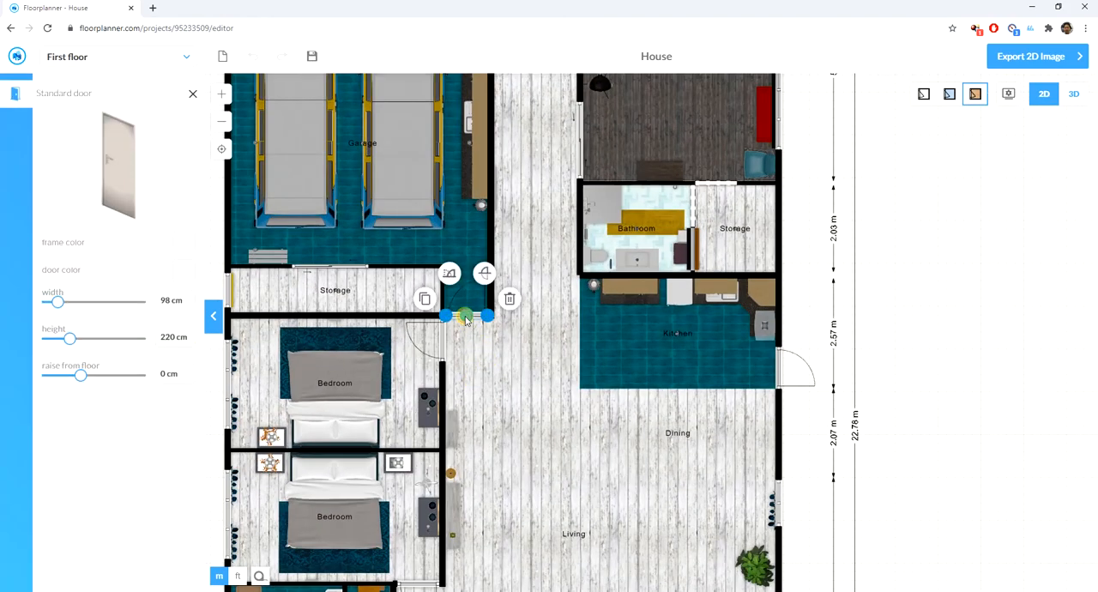
click(183, 244)
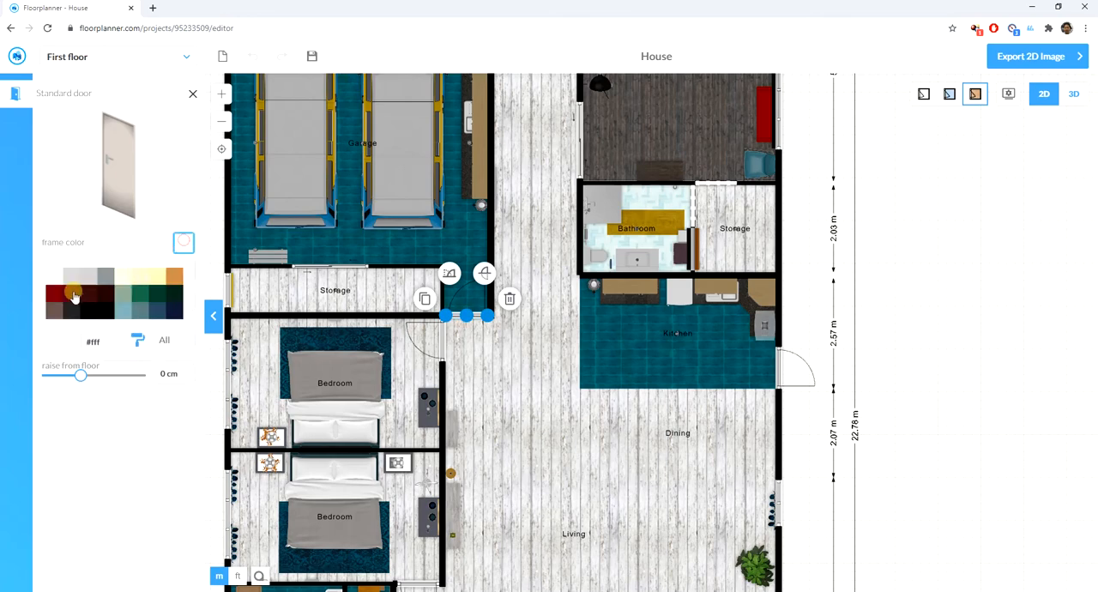
click(53, 293)
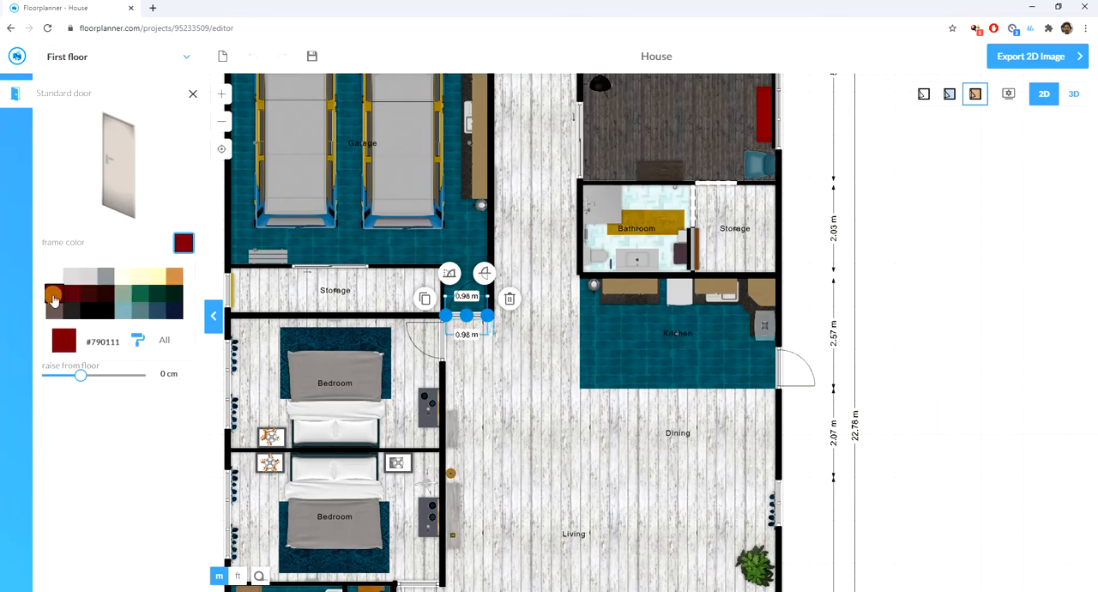
- Give the door of the bedroom just below the garage storage room a dark red frame
click(444, 346)
click(182, 243)
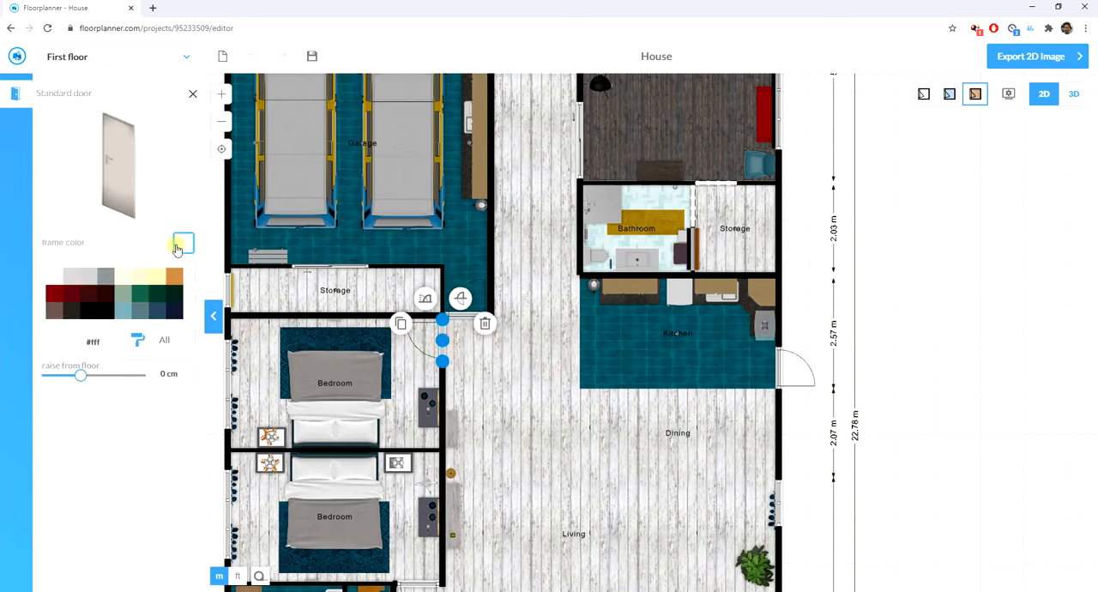
click(71, 296)
click(632, 432)
- Set the frame color of the second bedroom's door, beside the toilet, to dark red #790111
scroll(482, 376, down, 3)
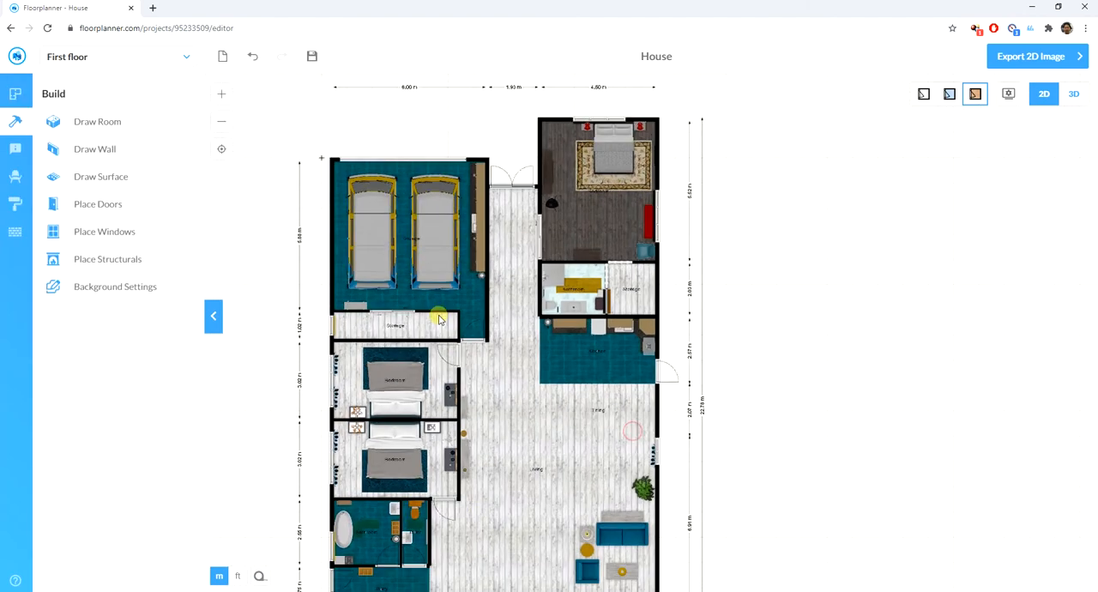
scroll(470, 553, up, 3)
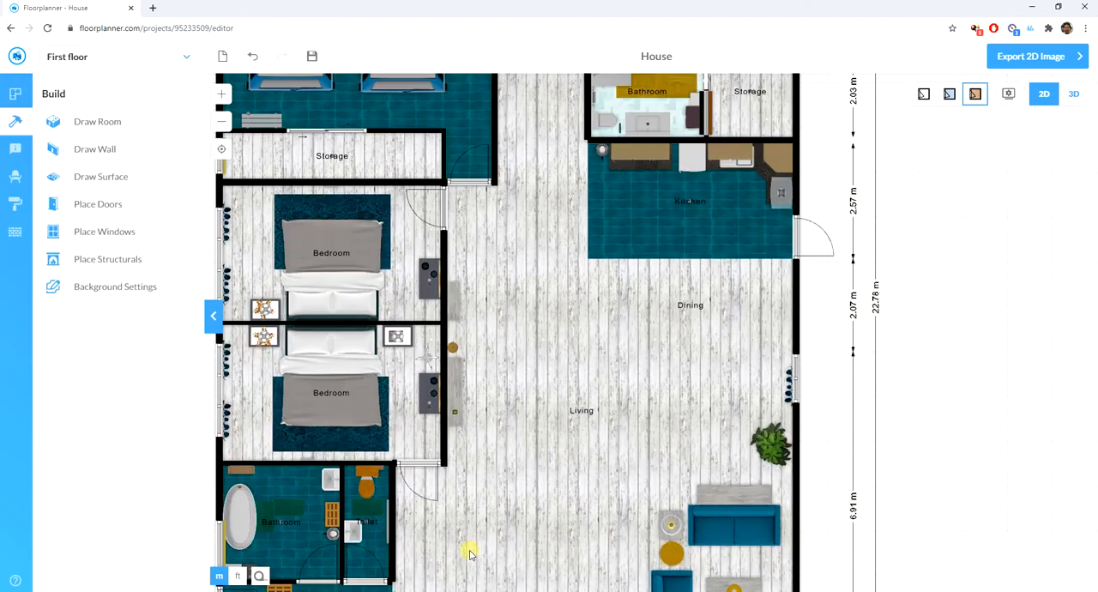
click(417, 466)
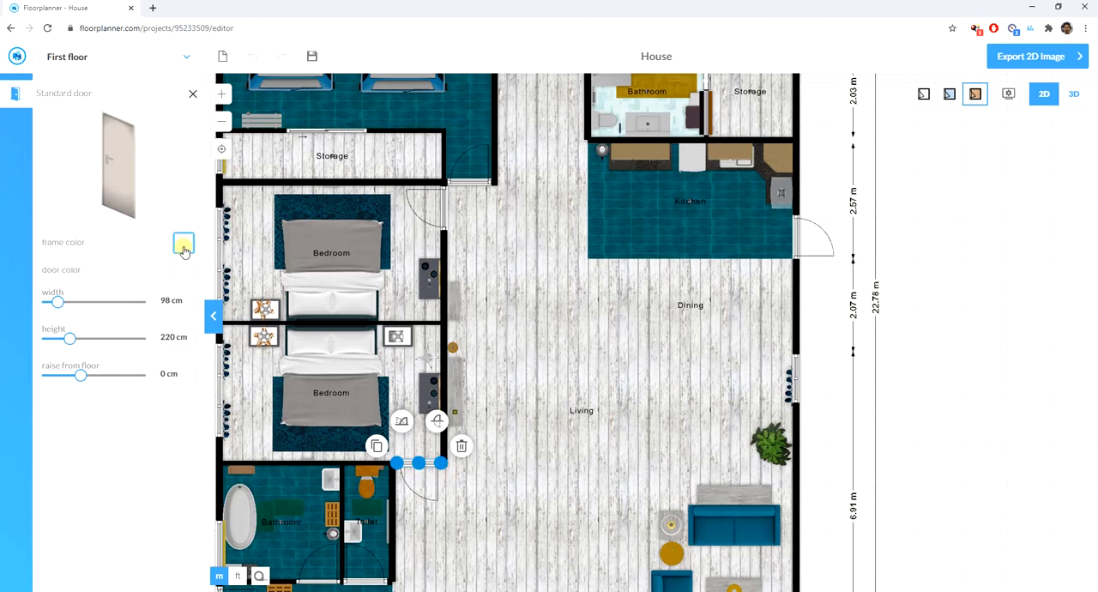
click(182, 245)
click(53, 296)
click(547, 434)
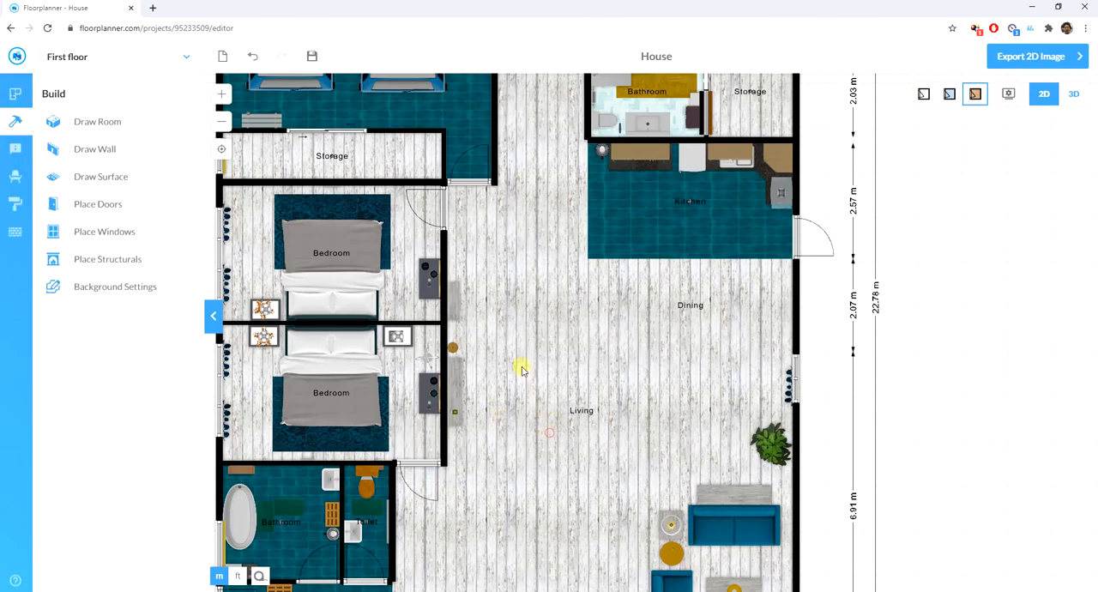
- Set the frame color of the door to the bedroom beside the patio to dark red #790111
scroll(514, 361, down, 3)
scroll(464, 417, up, 2)
scroll(464, 417, down, 3)
scroll(429, 480, up, 4)
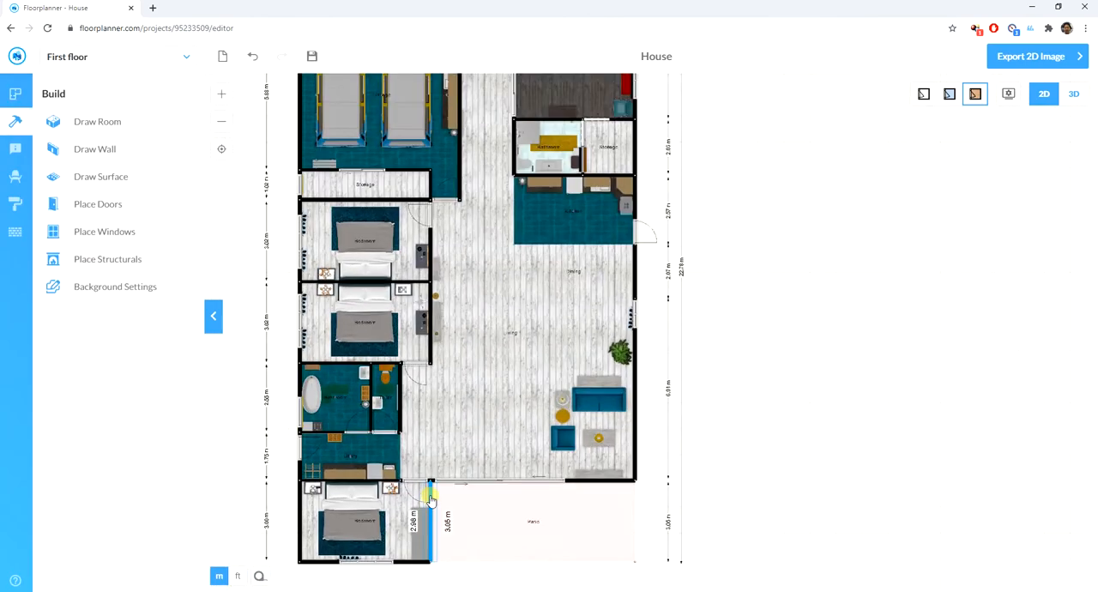
click(416, 476)
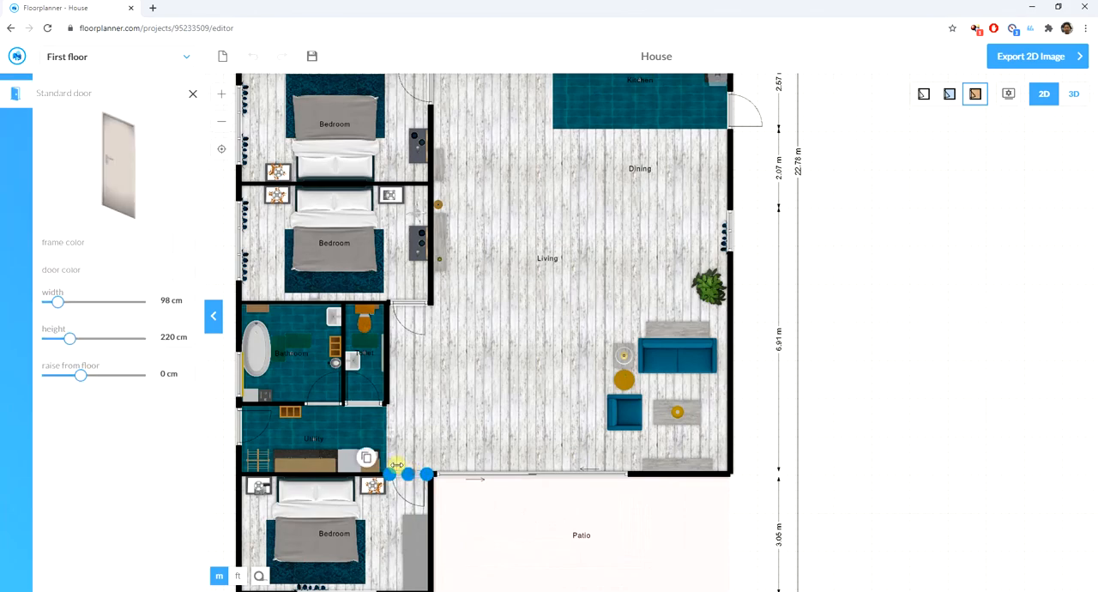
click(182, 243)
click(53, 294)
click(463, 348)
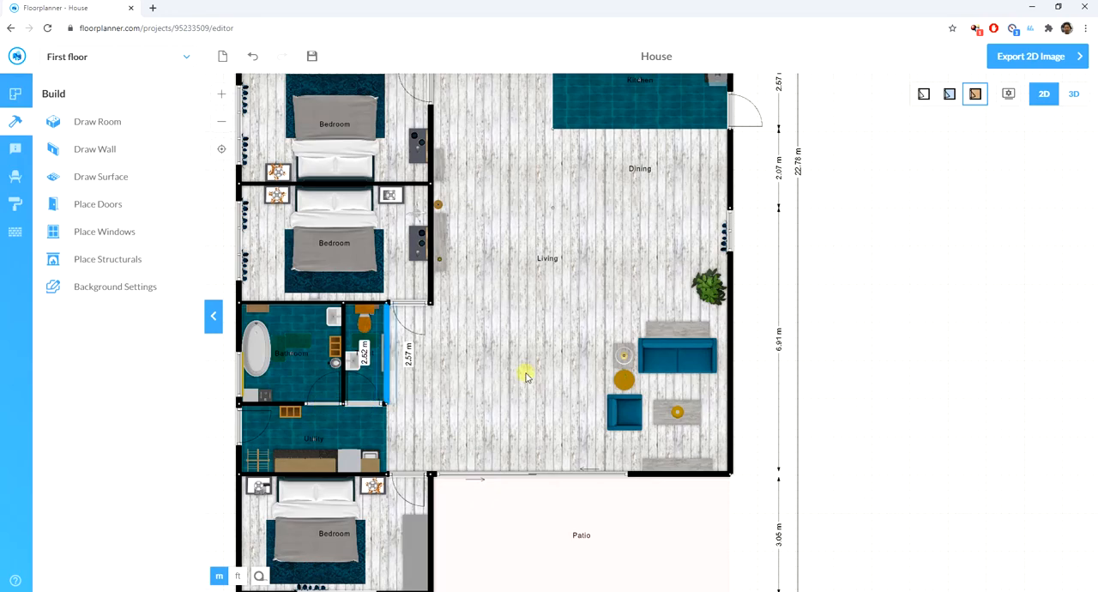
- Set the frame color of the sliding doors between the hallway and the dark-floored bedroom to #790111
scroll(549, 360, down, 4)
scroll(510, 222, up, 10)
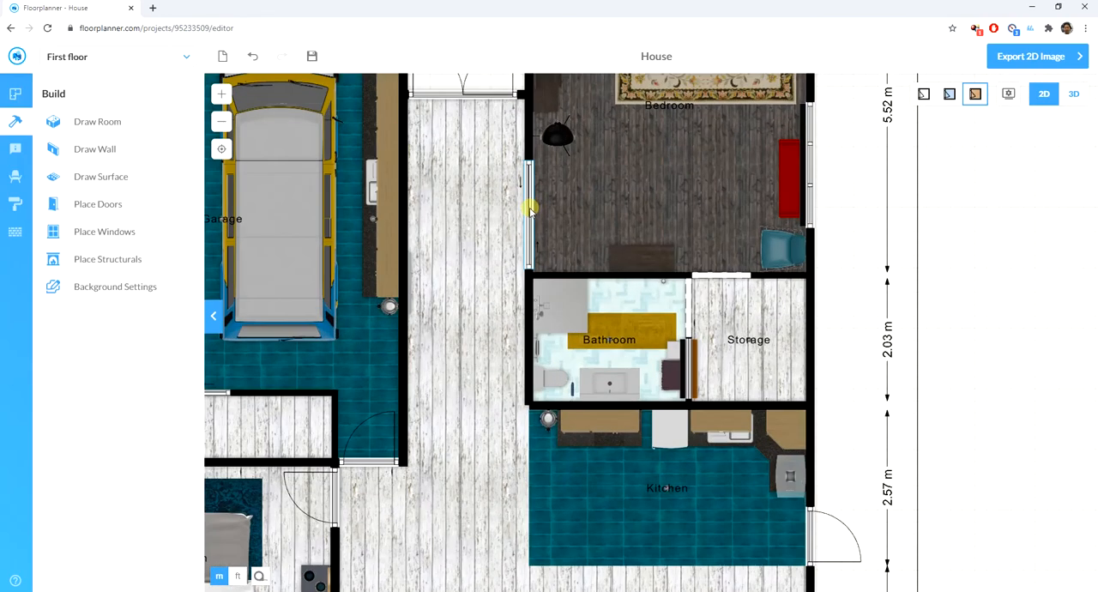
click(529, 208)
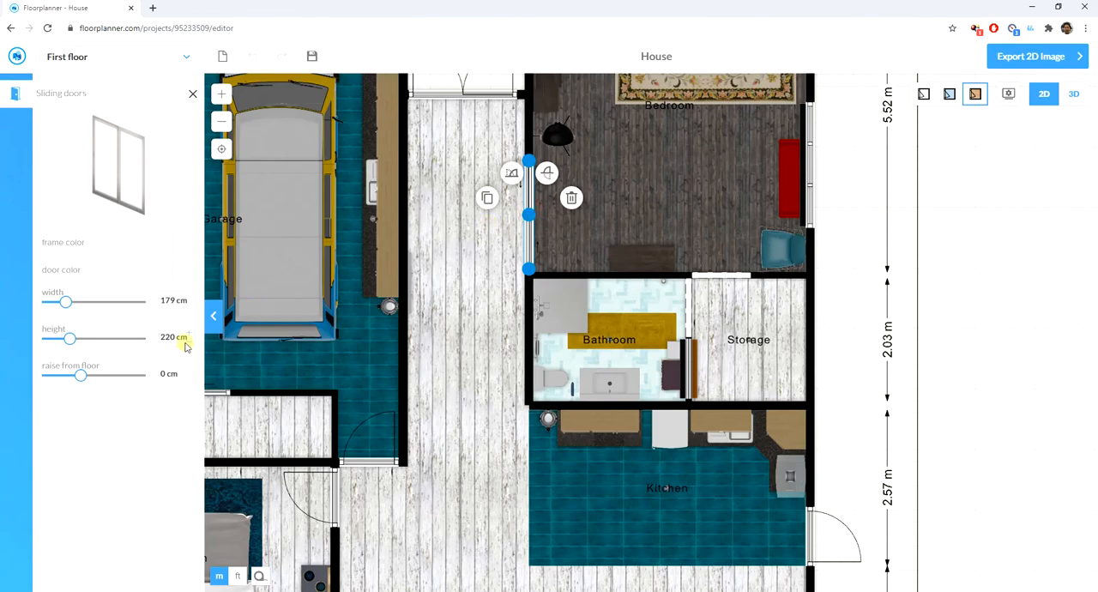
click(182, 244)
click(53, 293)
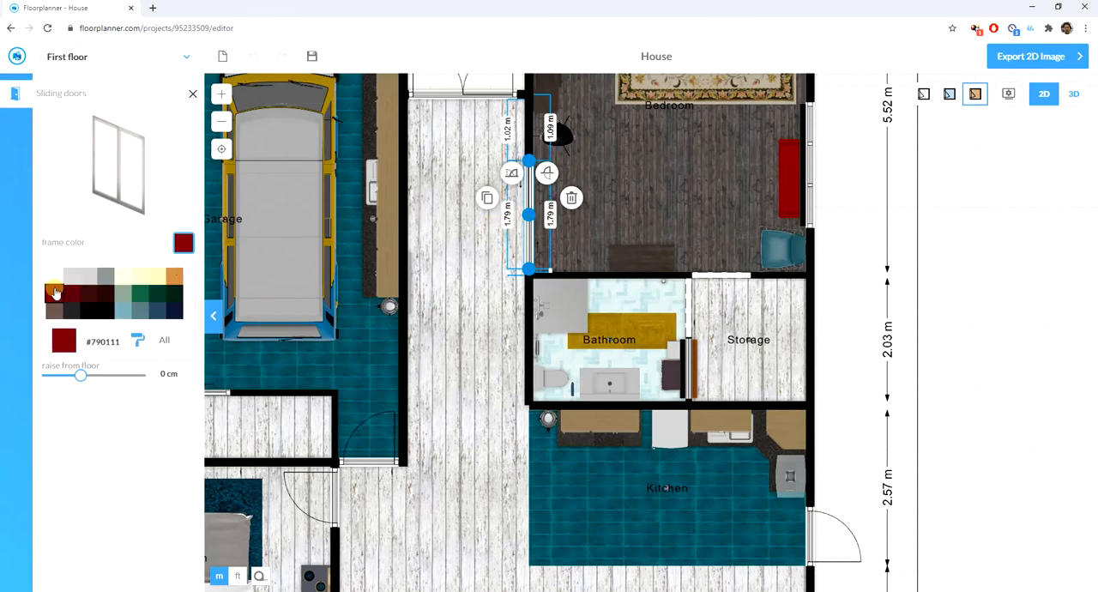
- Set the frame color of the French doors at the hallway entrance to dark red #790111
scroll(424, 336, down, 3)
scroll(459, 204, up, 2)
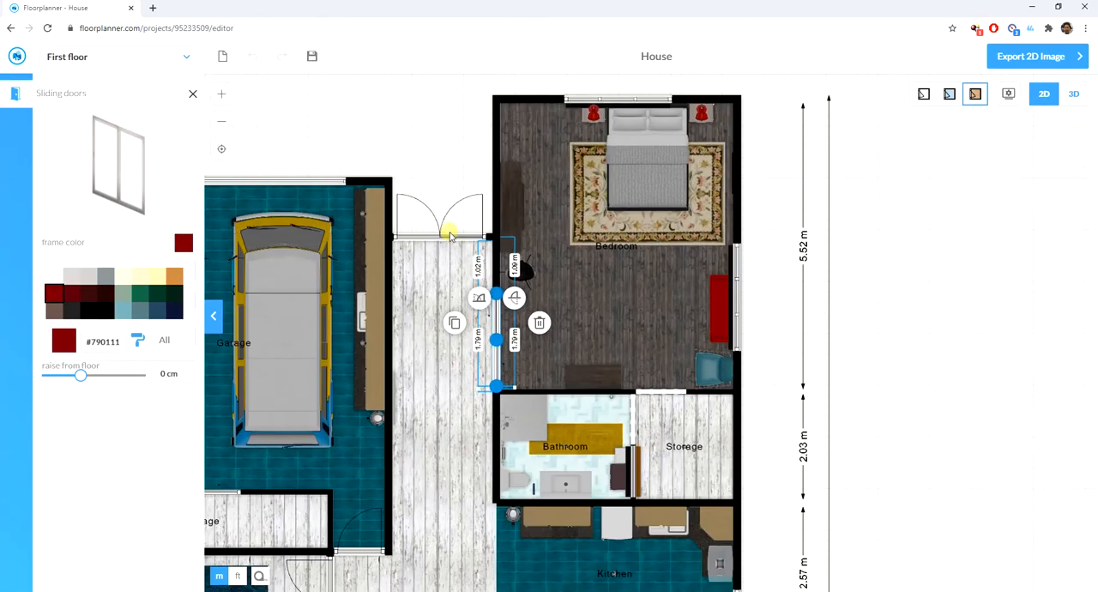
click(449, 234)
click(449, 234)
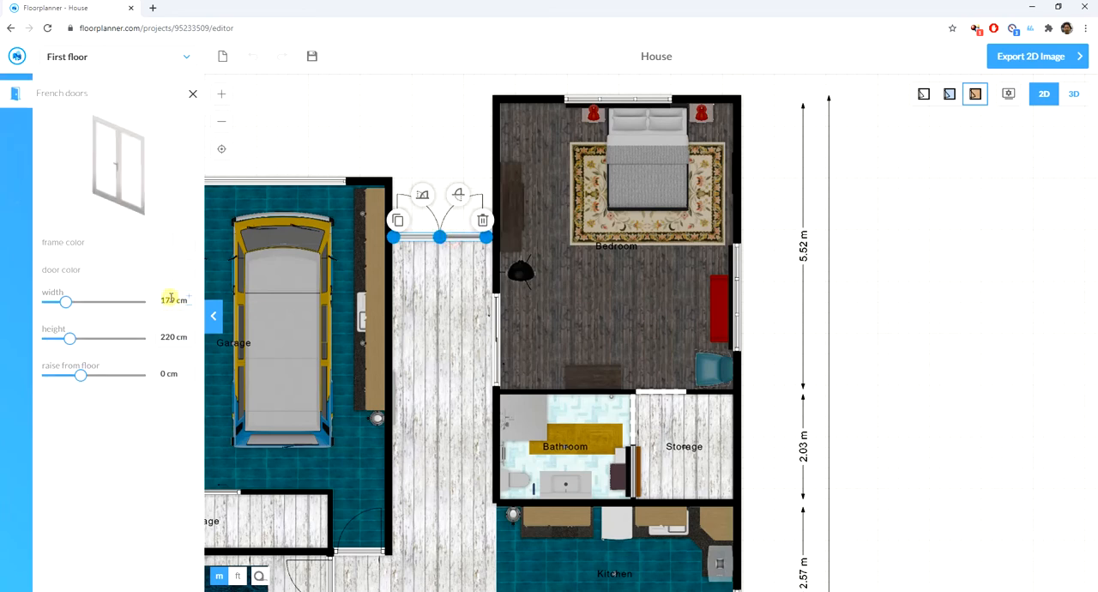
click(181, 243)
click(54, 296)
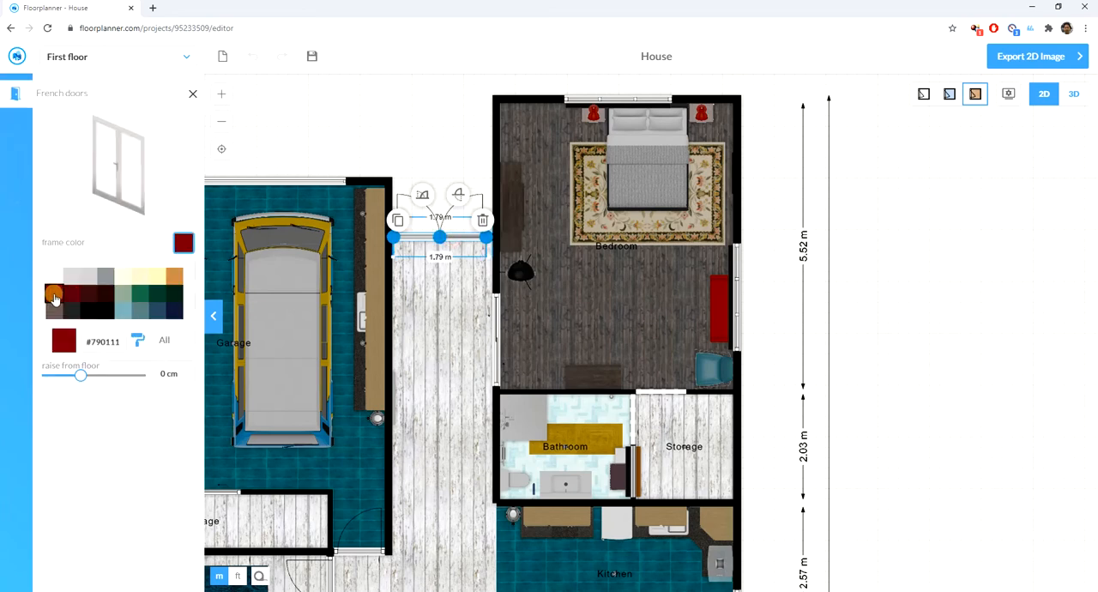
click(819, 287)
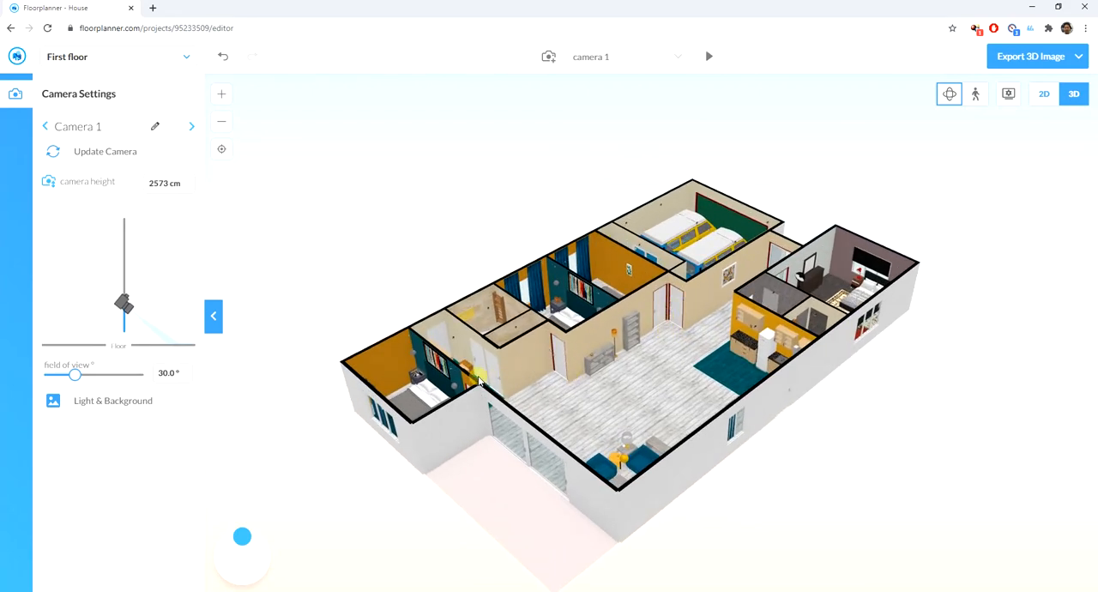
- Examine the house and its recolored doors in 3D from the garage and bedroom side
drag(509, 377, 778, 335)
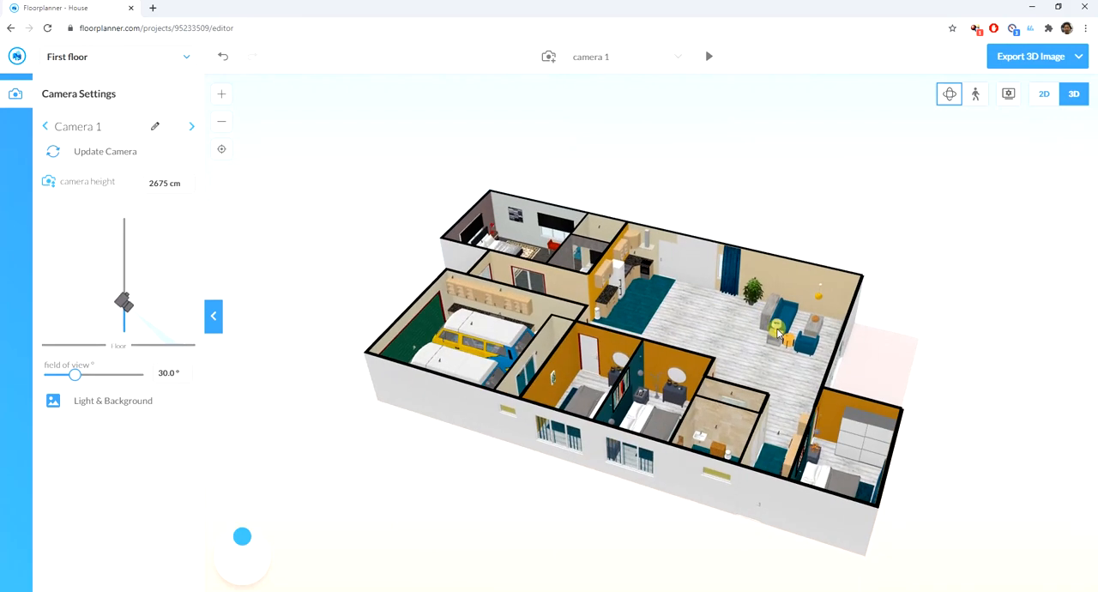